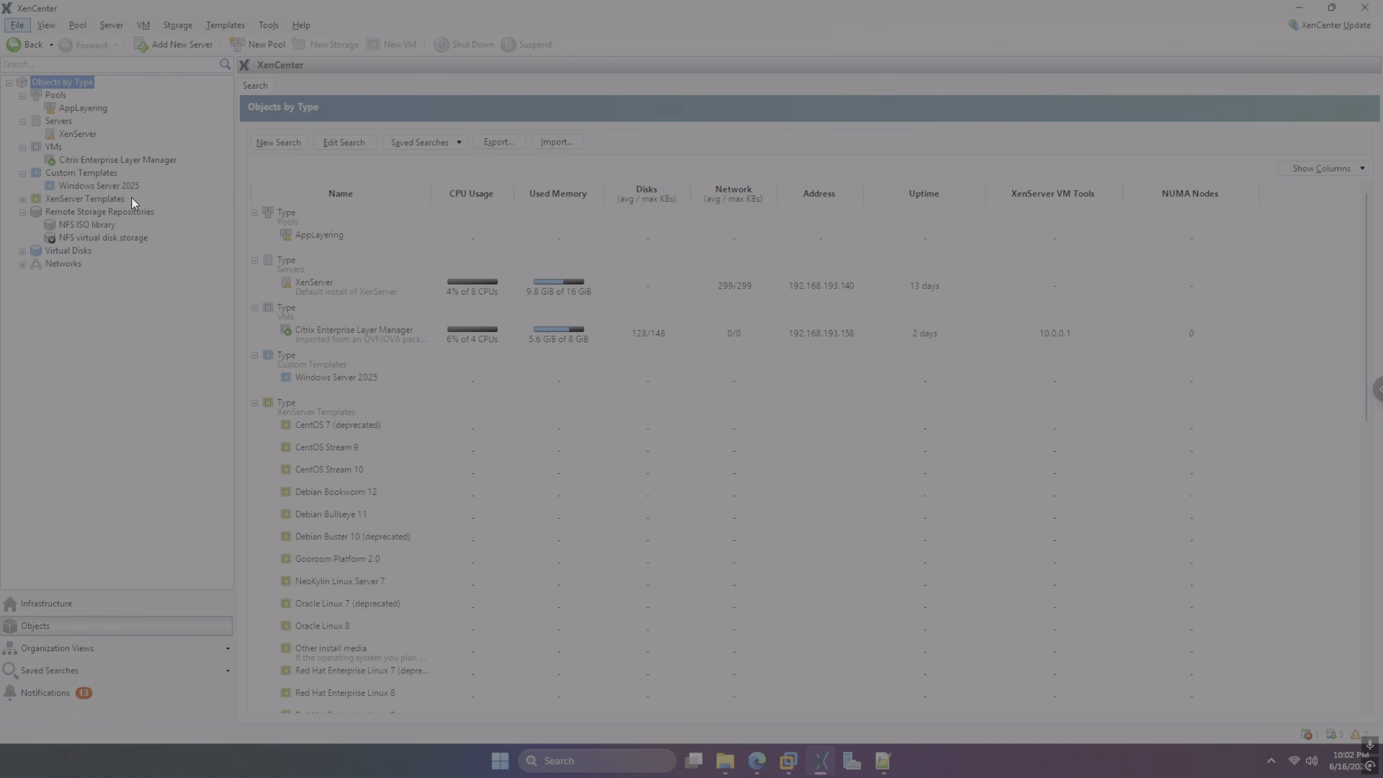
# Quick-create a VM named 'Windows Server 2025 (1)' from the Windows Server 2025 custom template
pyautogui.click(96, 186)
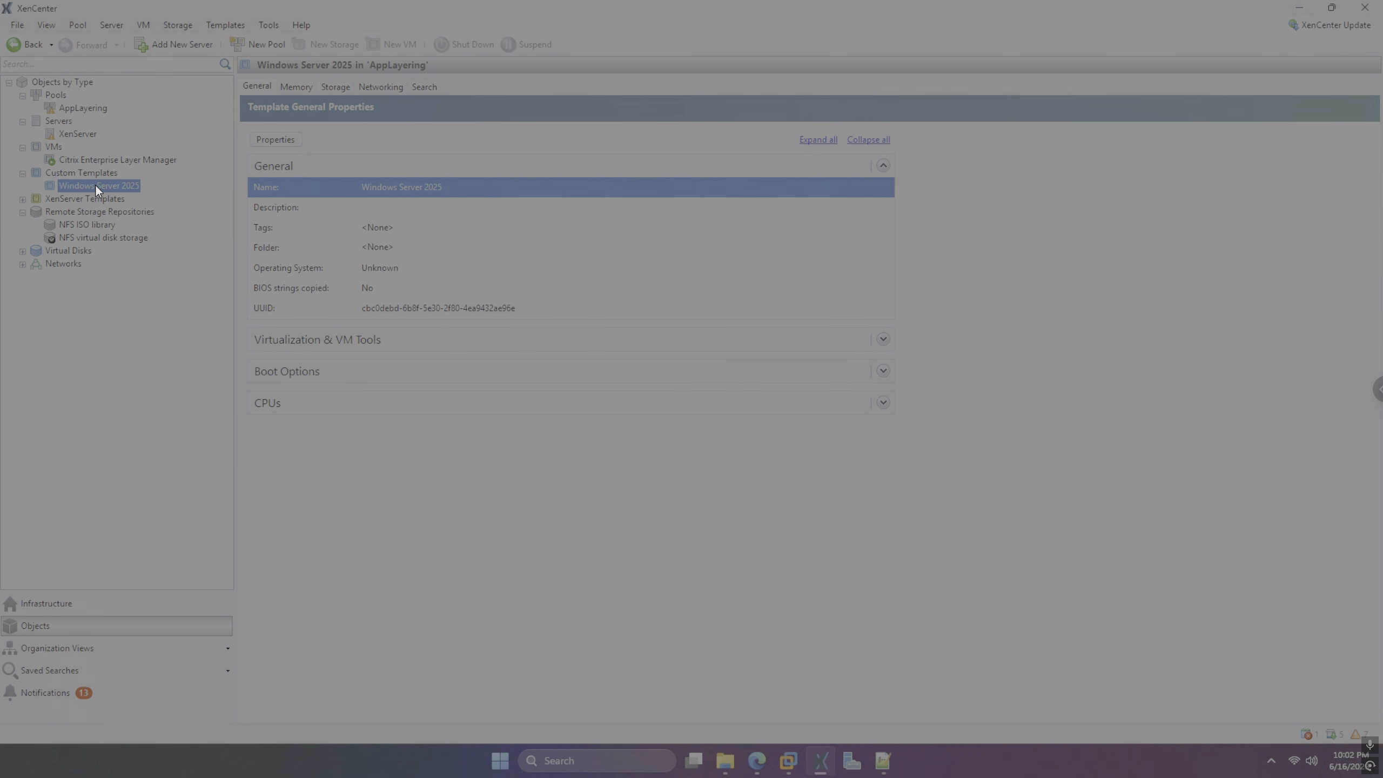
pyautogui.rightClick(95, 185)
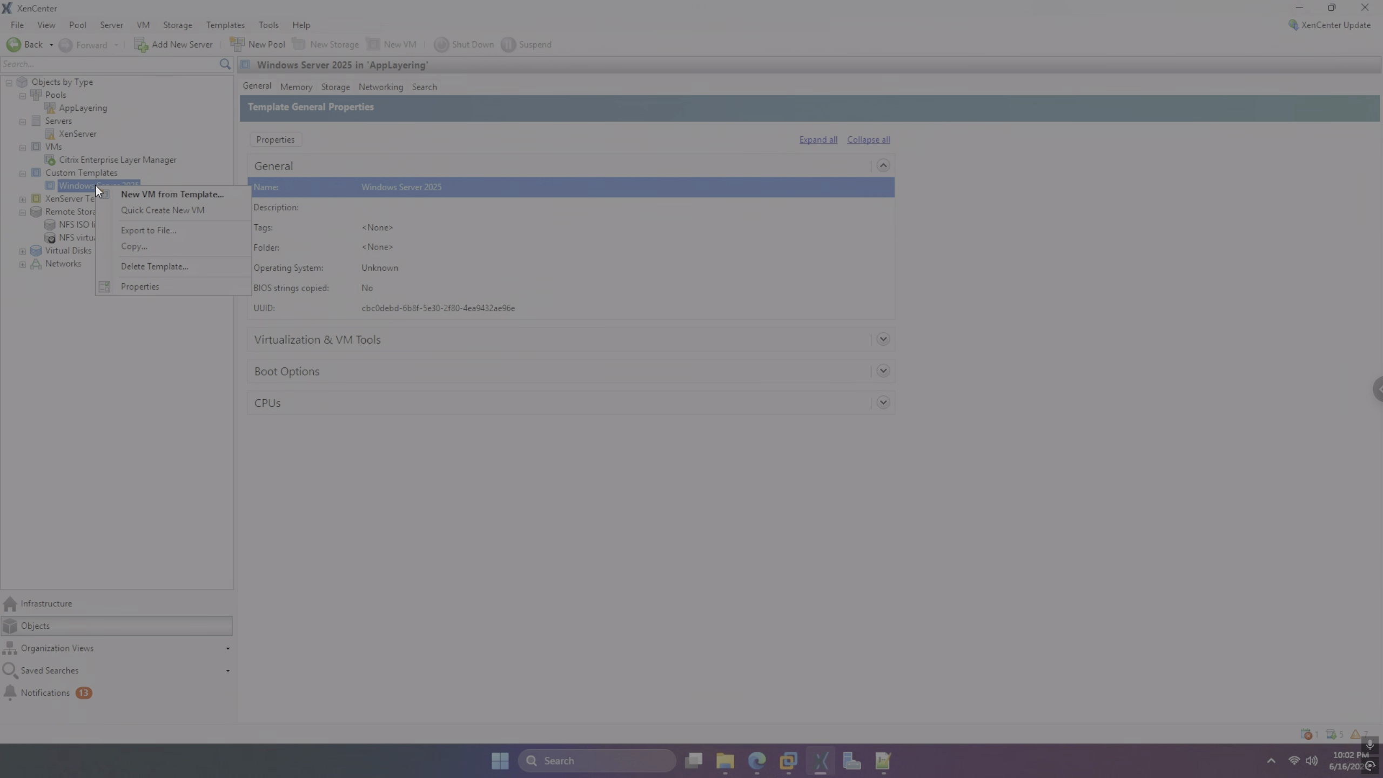
pyautogui.click(148, 213)
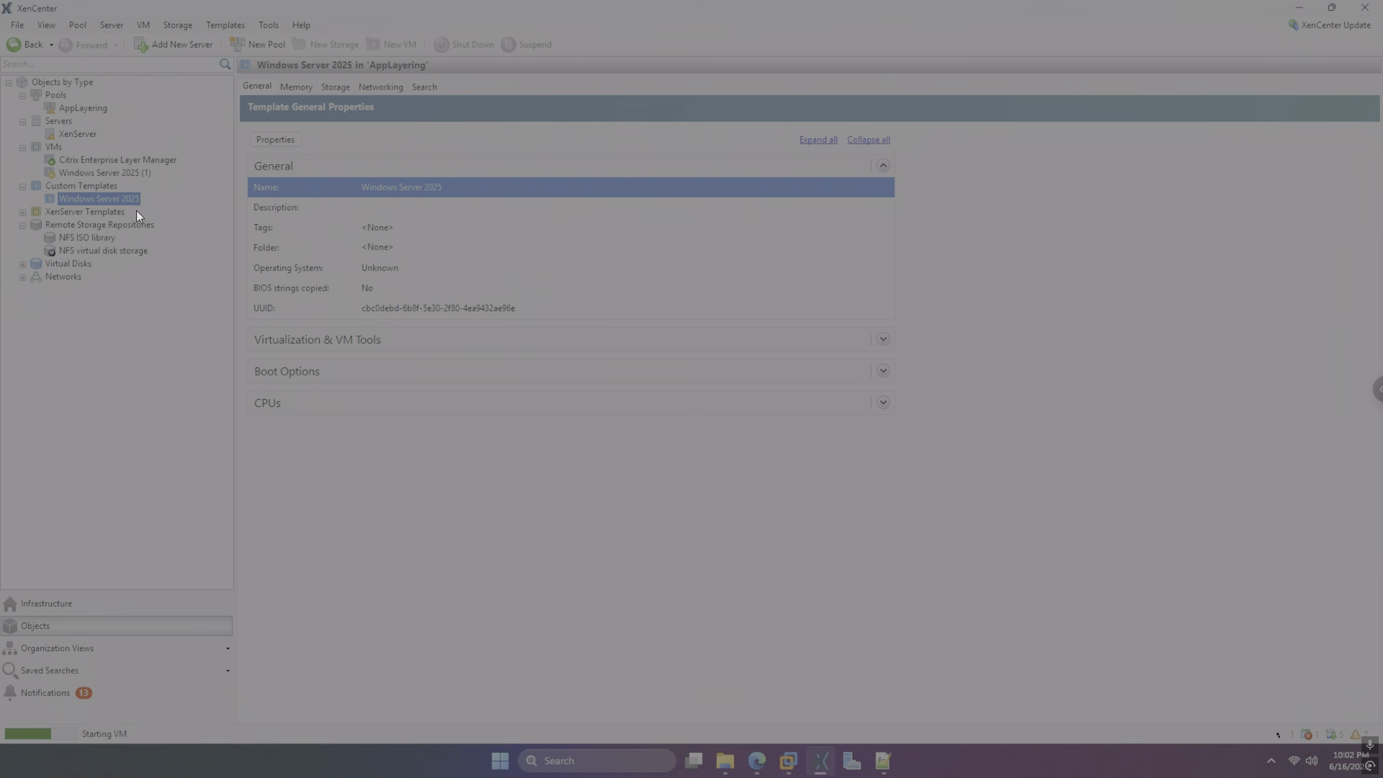
# Rename the VM from 'Windows Server 2025 (1)' to 'Windows Server 2025' and watch its console
pyautogui.click(133, 171)
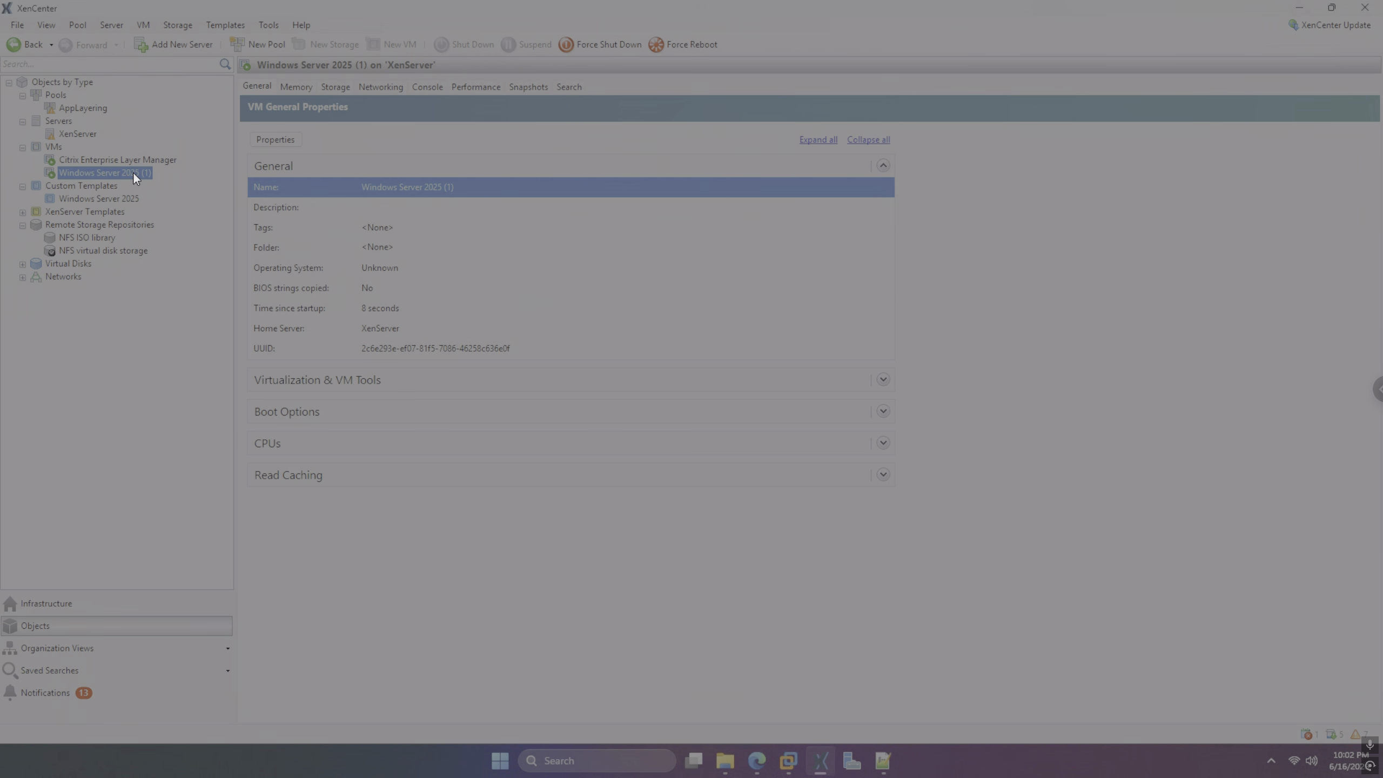
pyautogui.rightClick(133, 171)
pyautogui.click(216, 284)
pyautogui.click(731, 271)
pyautogui.press('BackSpace')
pyautogui.press('BackSpace')
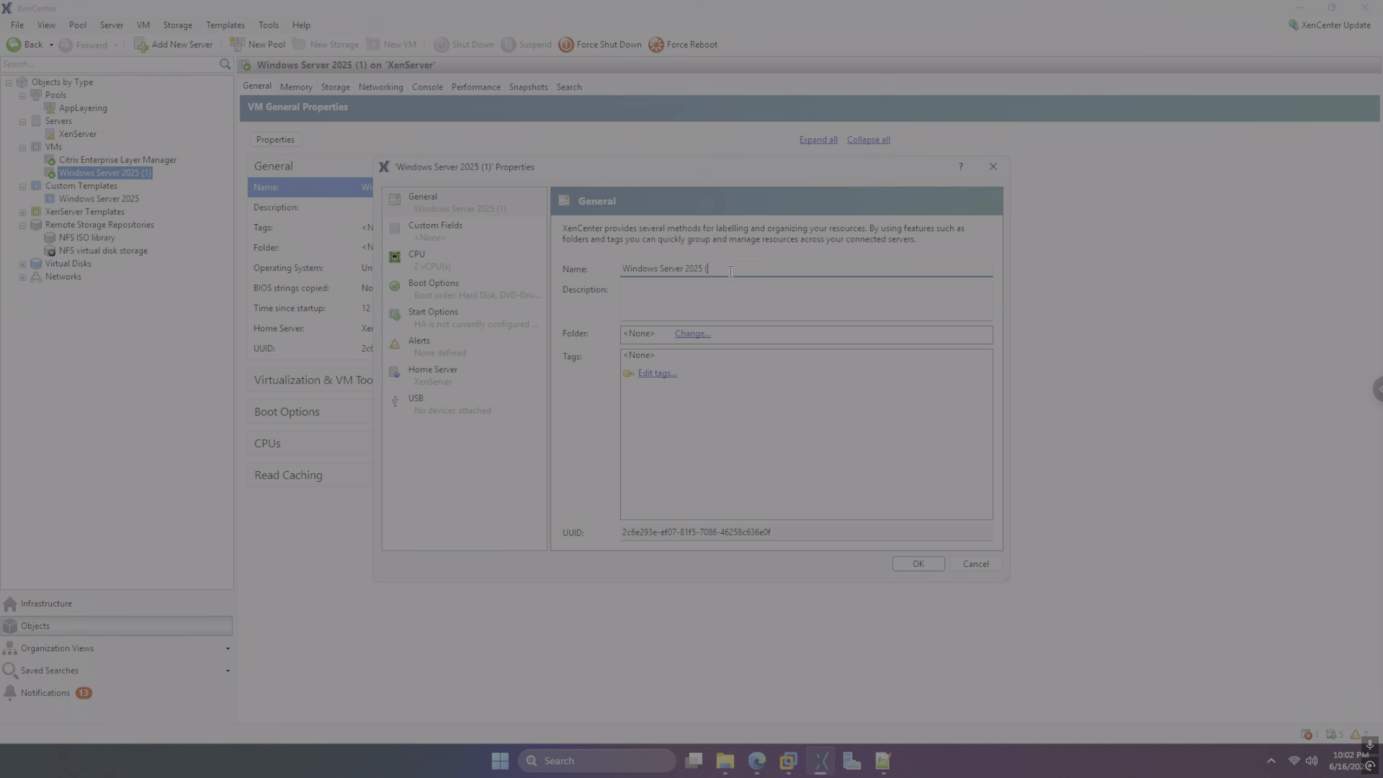
pyautogui.click(908, 567)
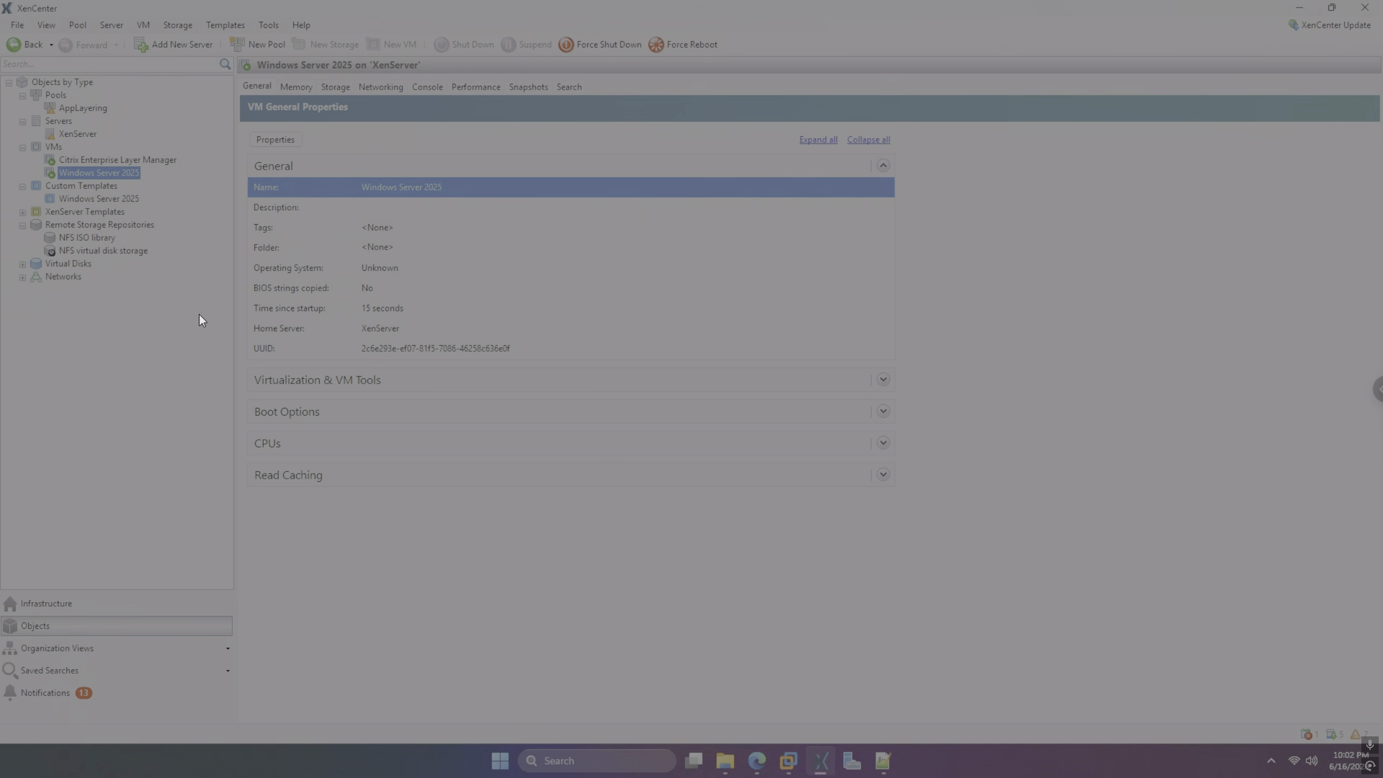
pyautogui.click(427, 86)
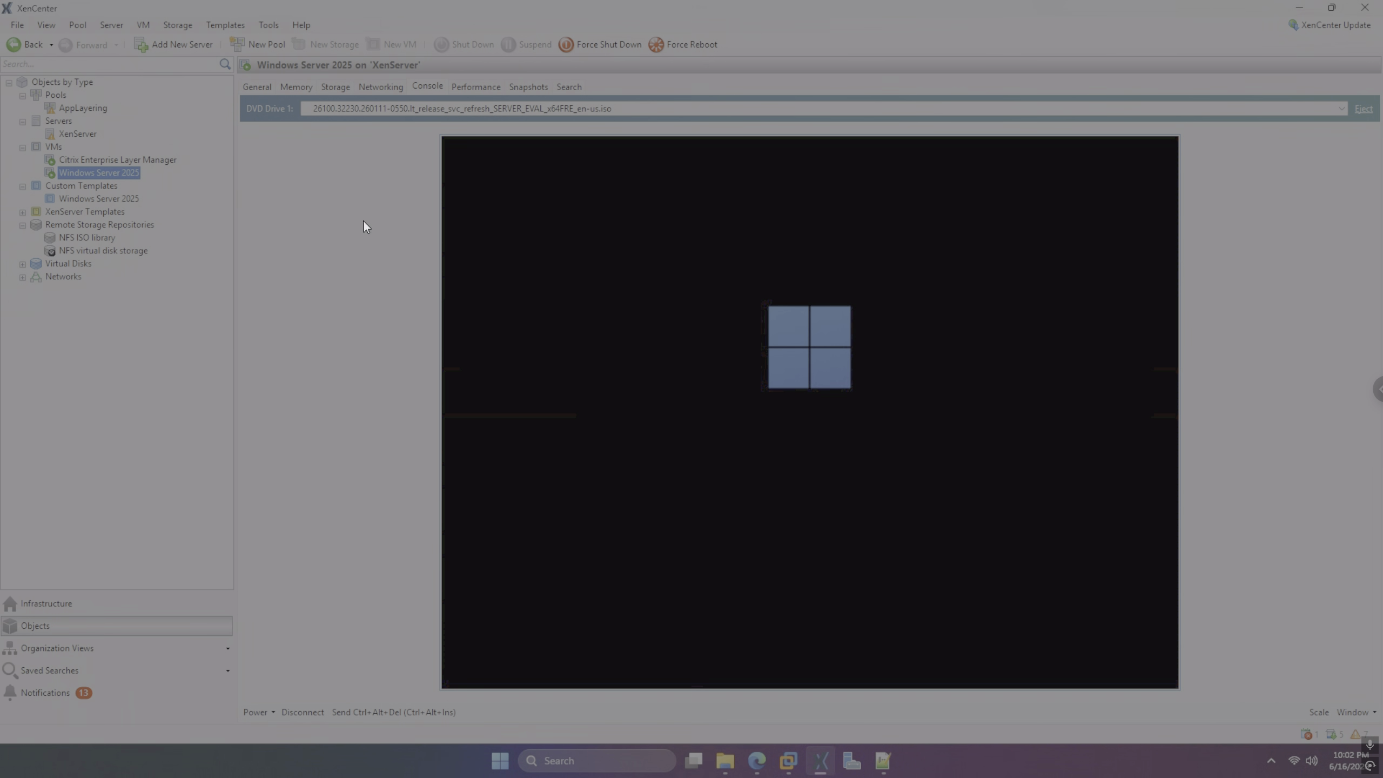
# Eject the installation ISO from the VM's DVD drive, check its networking, and return to the console
pyautogui.click(1362, 109)
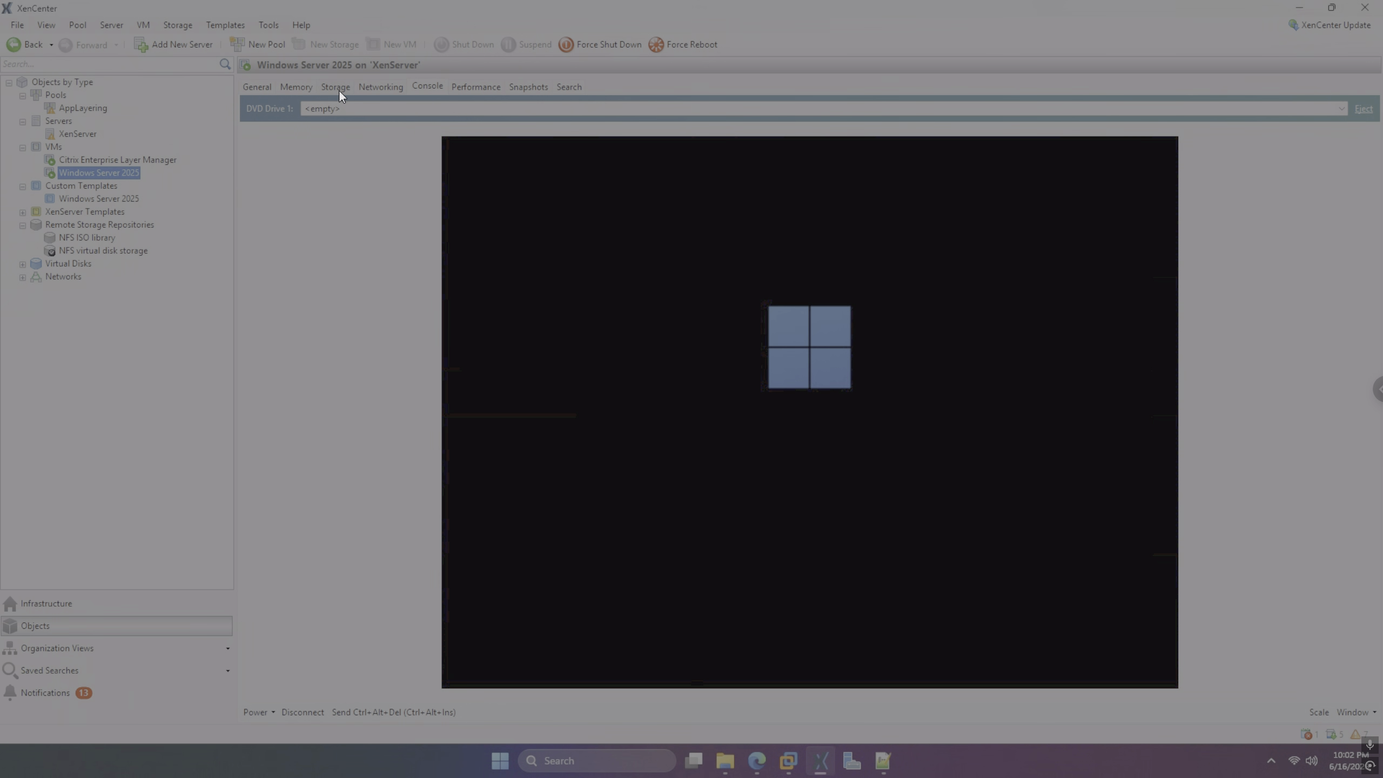
pyautogui.click(372, 88)
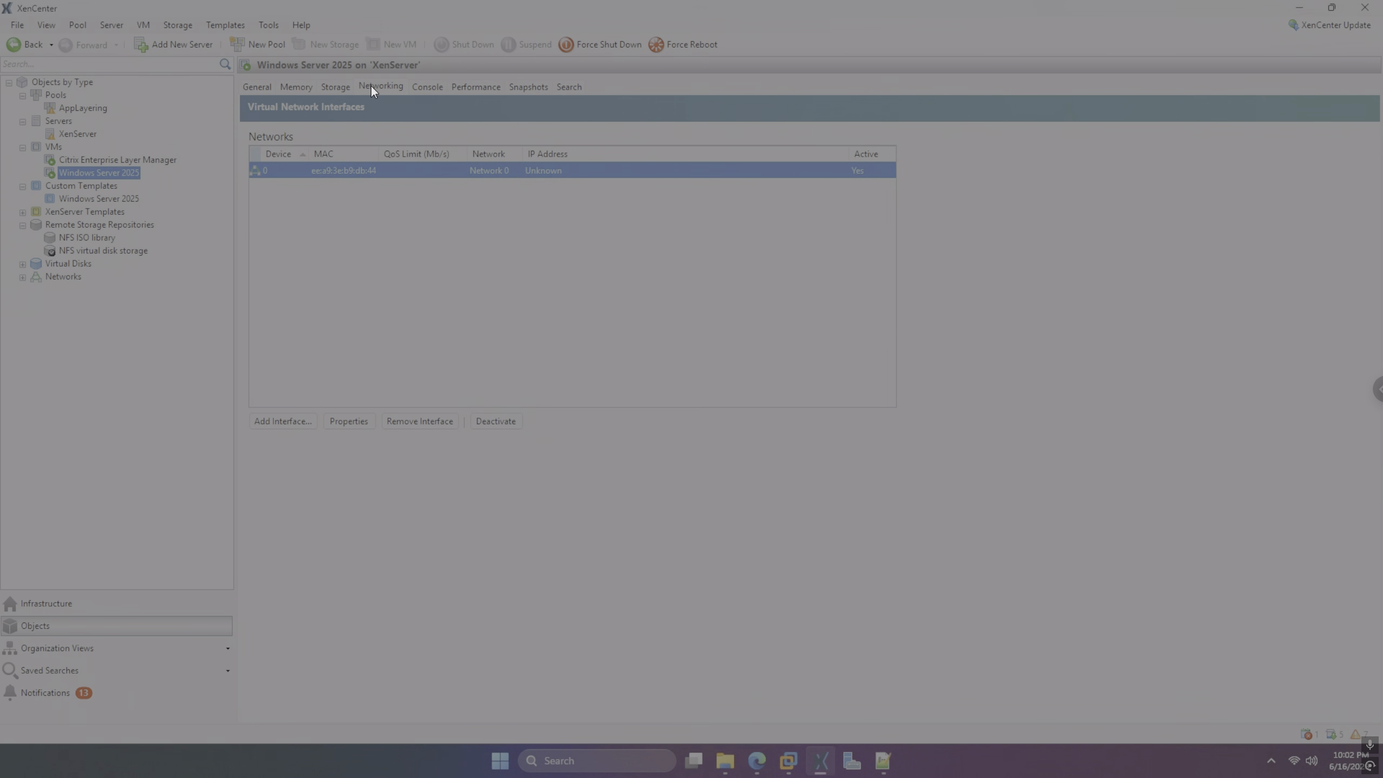
pyautogui.click(434, 87)
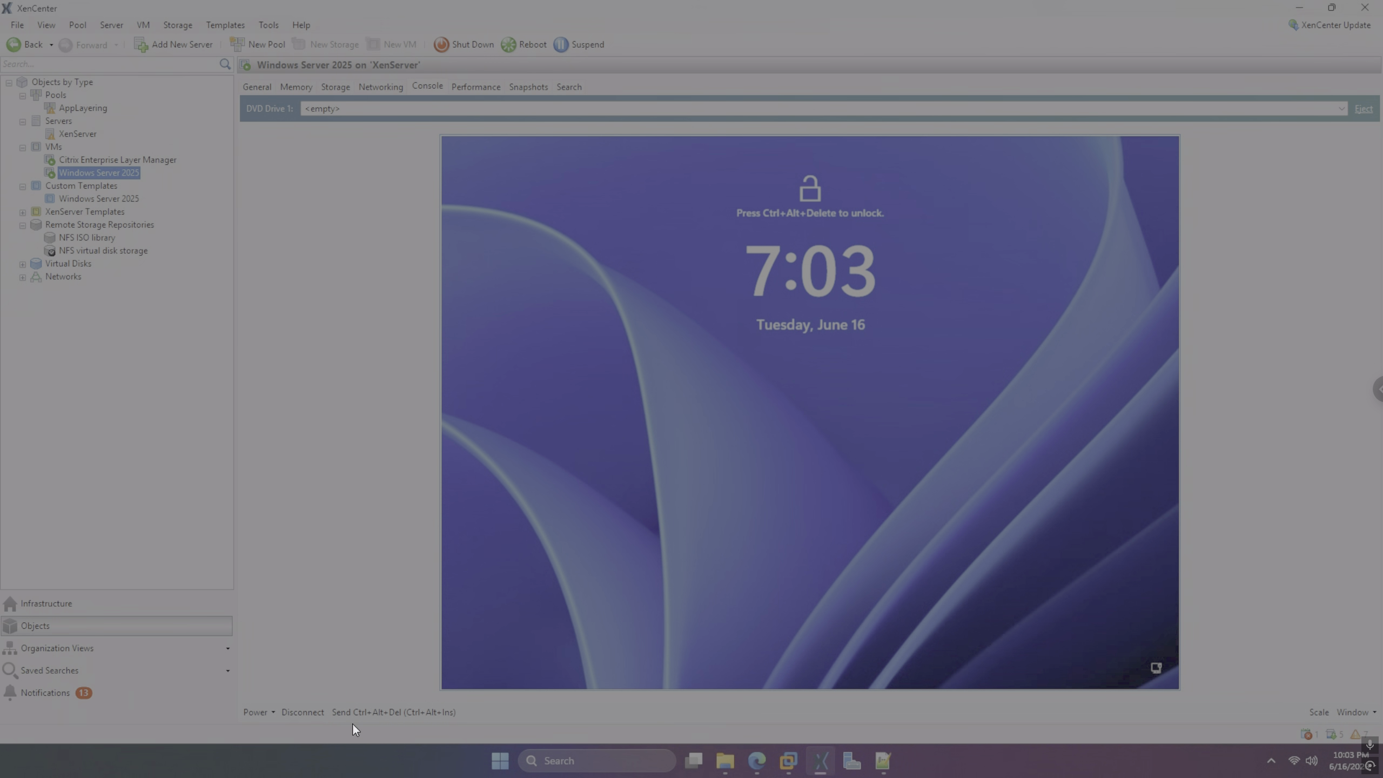
# Send Ctrl+Alt+Del and sign in to the VM with the Administrator password
pyautogui.click(361, 712)
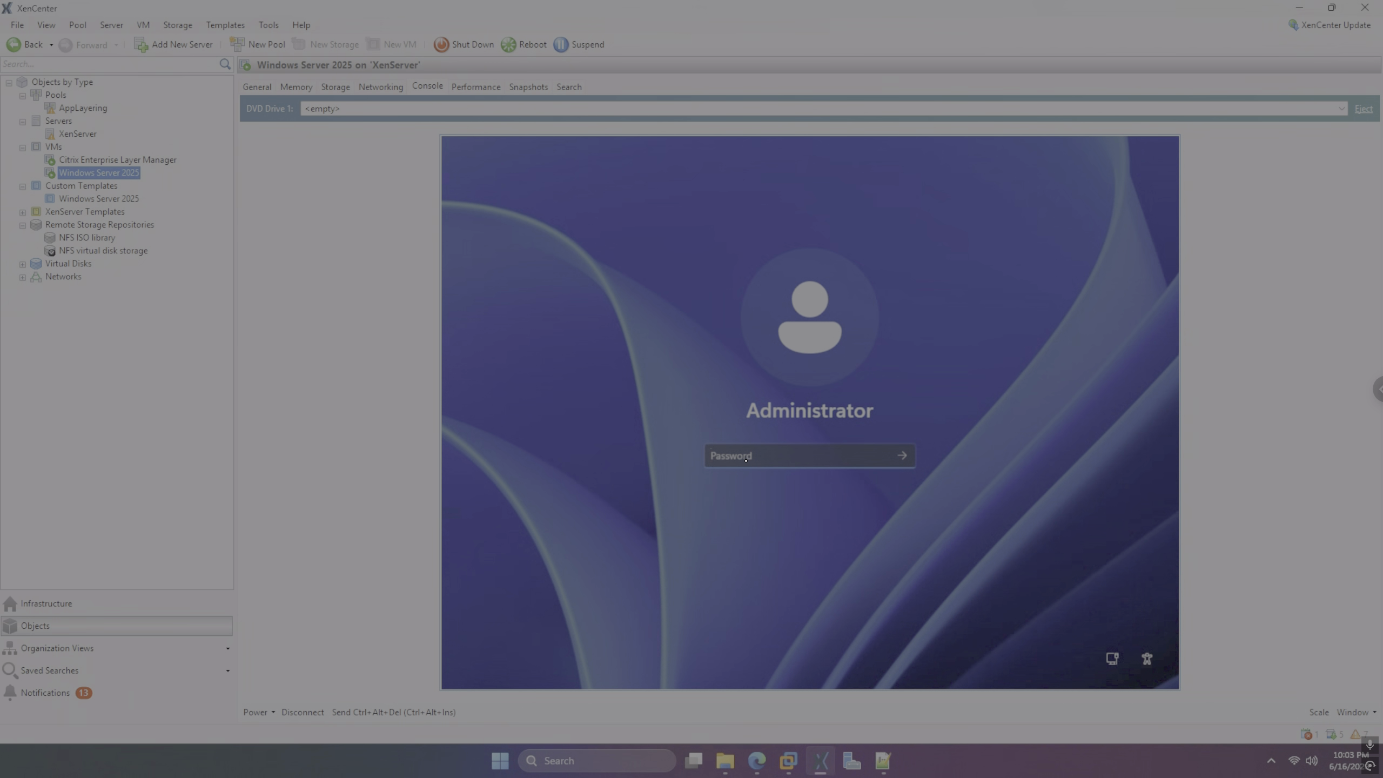
pyautogui.write('••••••••••')
pyautogui.press('Return')
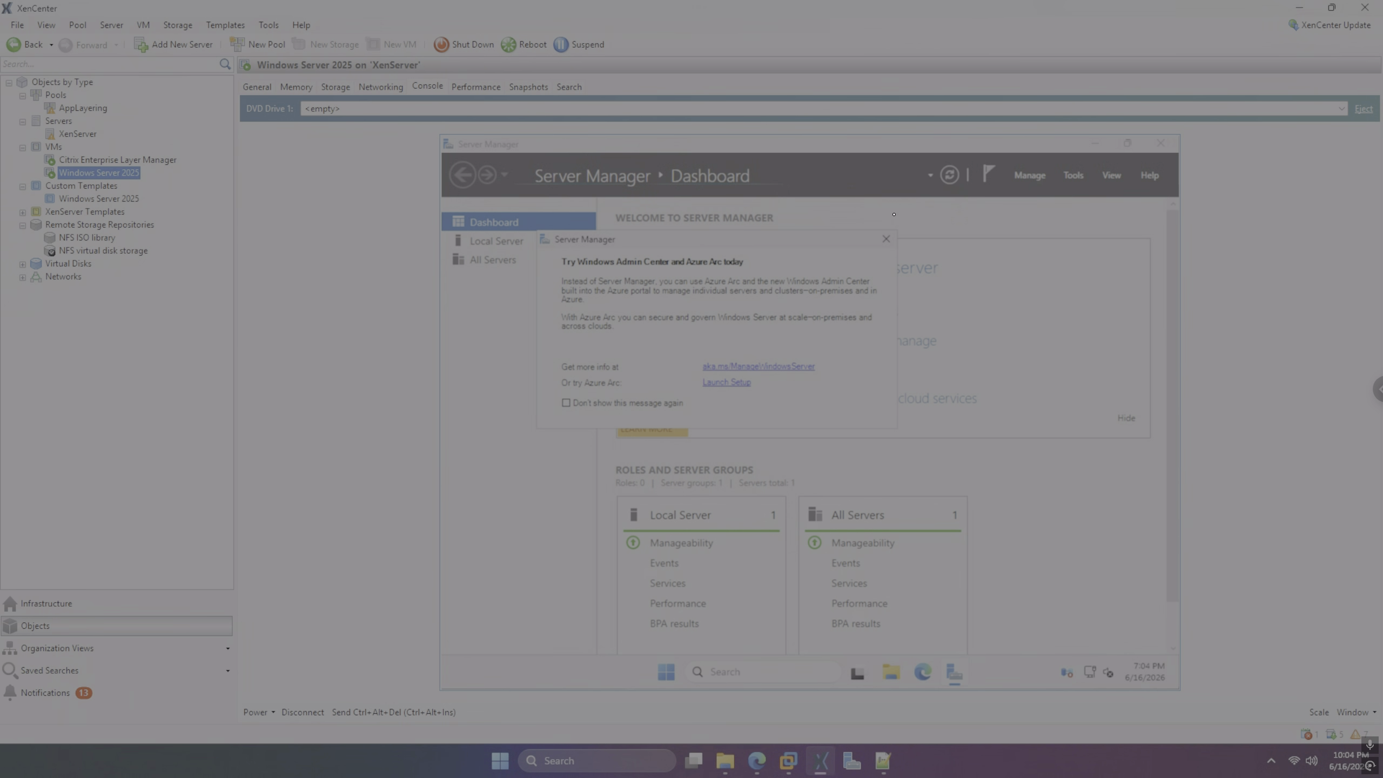
# Dismiss the Azure Arc pop-up, close Server Manager, and launch File Explorer from Start
pyautogui.press('Escape')
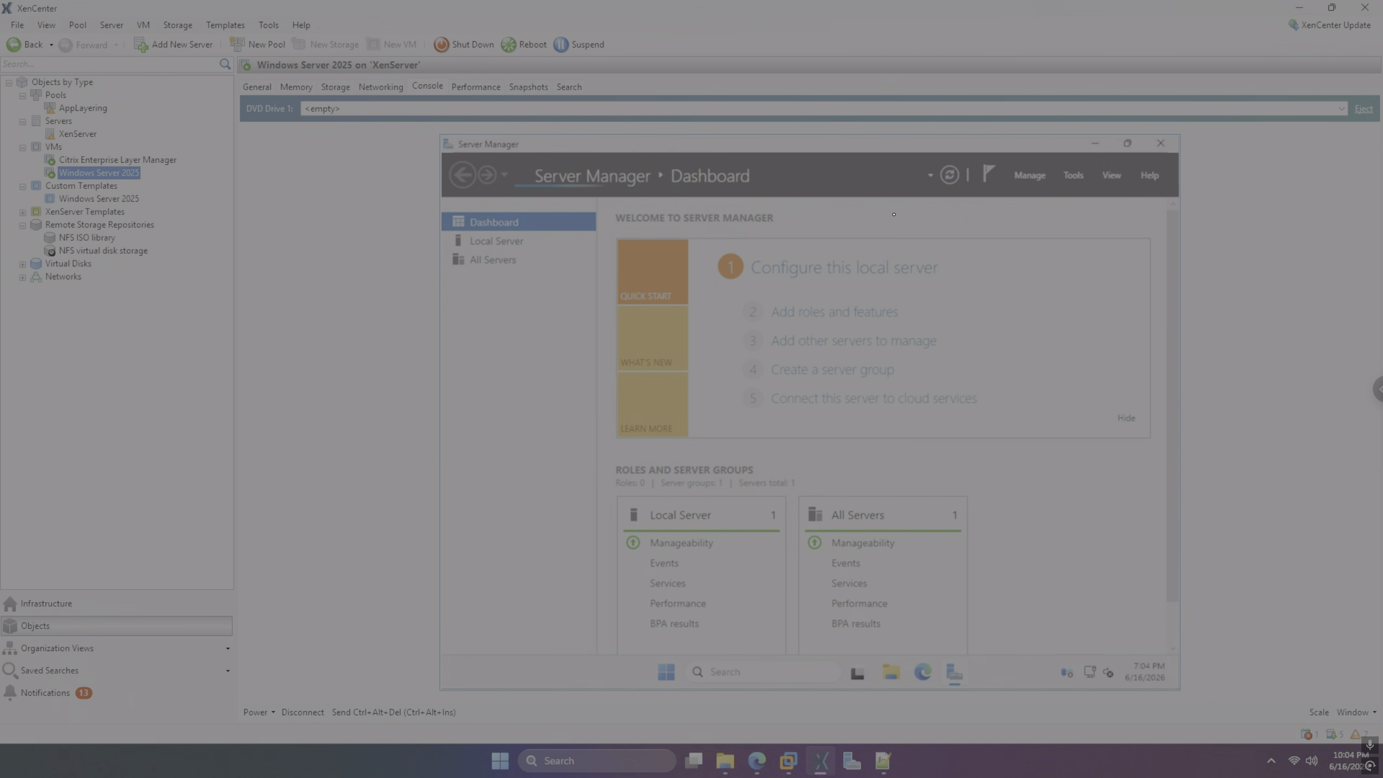
pyautogui.hotkey('alt', 'F4')
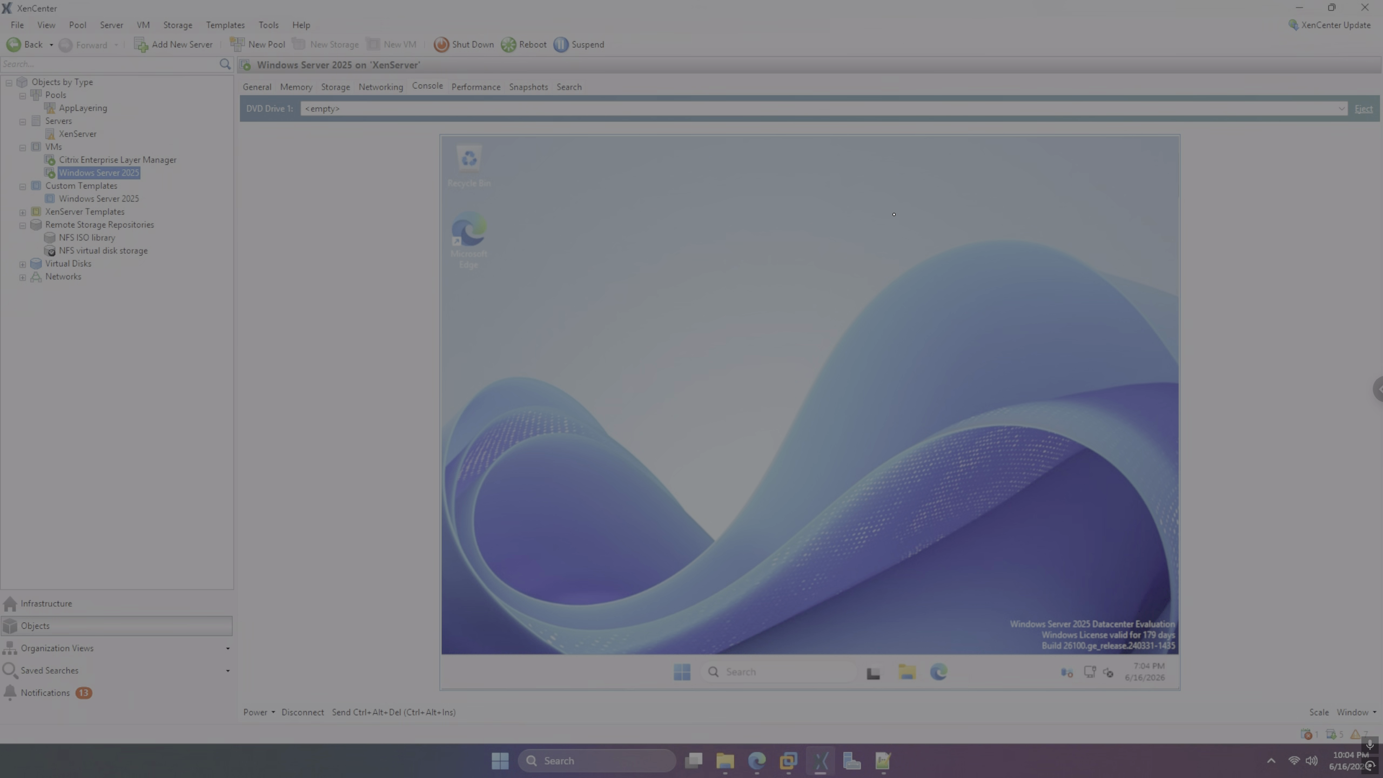
pyautogui.press('super')
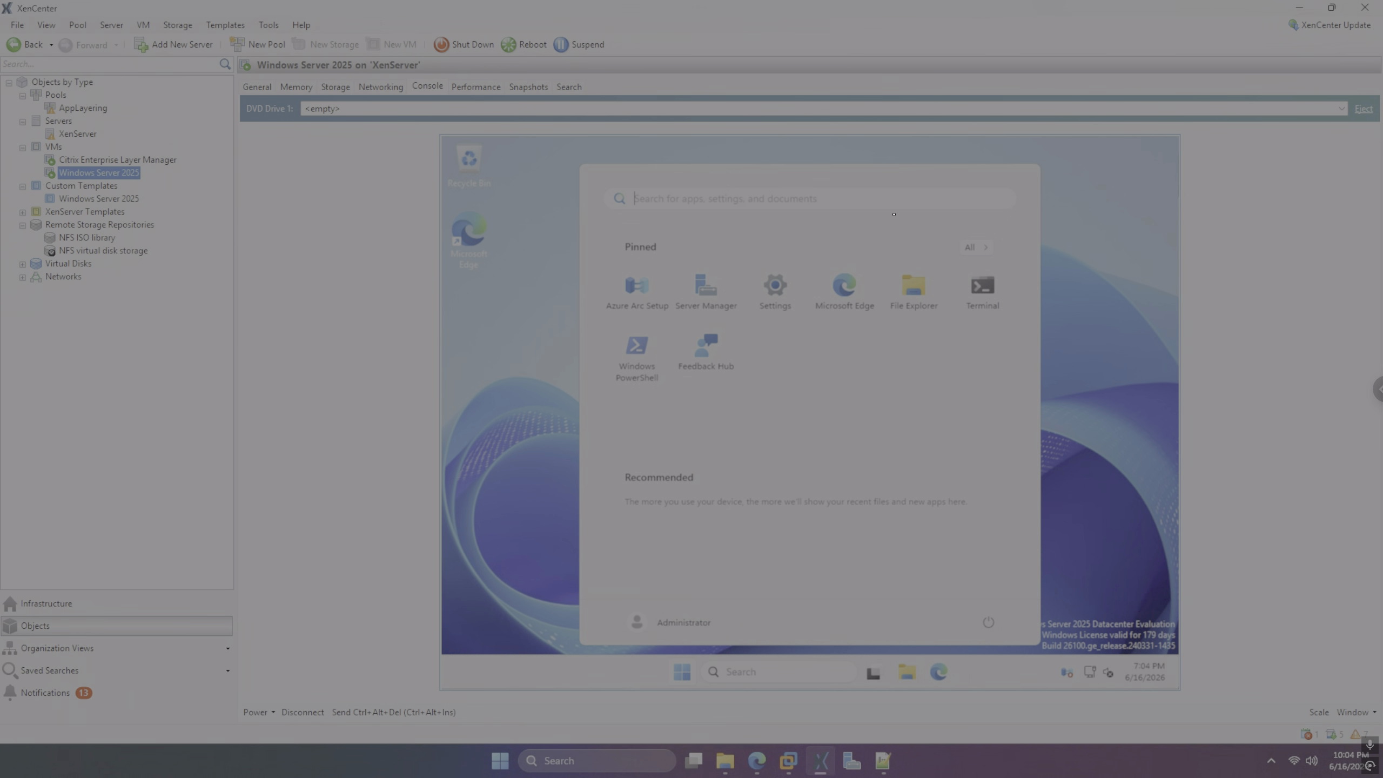
pyautogui.press('Tab')
pyautogui.press('Right')
pyautogui.press('Right')
pyautogui.press('Right')
pyautogui.press('Right')
pyautogui.press('Return')
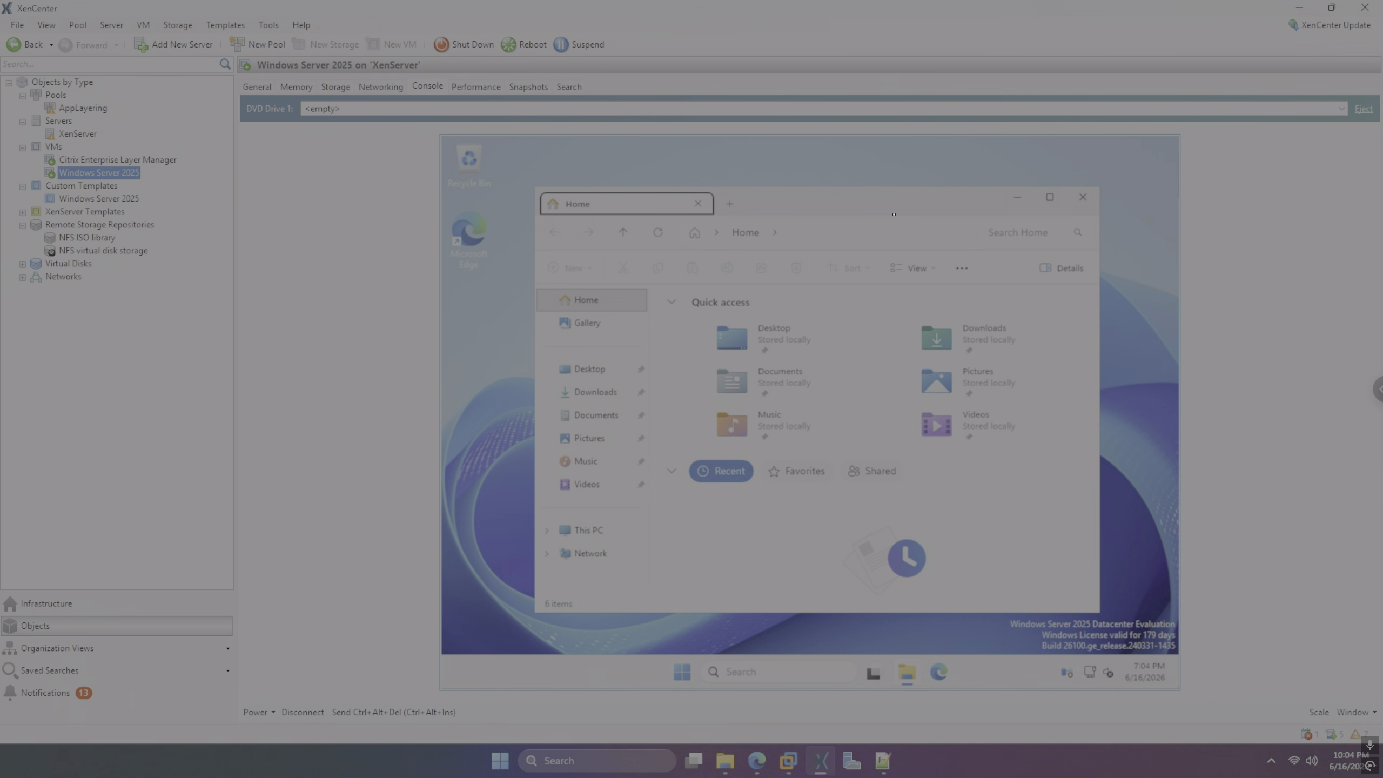
pyautogui.press('Tab')
pyautogui.press('Tab')
pyautogui.press('Tab')
pyautogui.press('Tab')
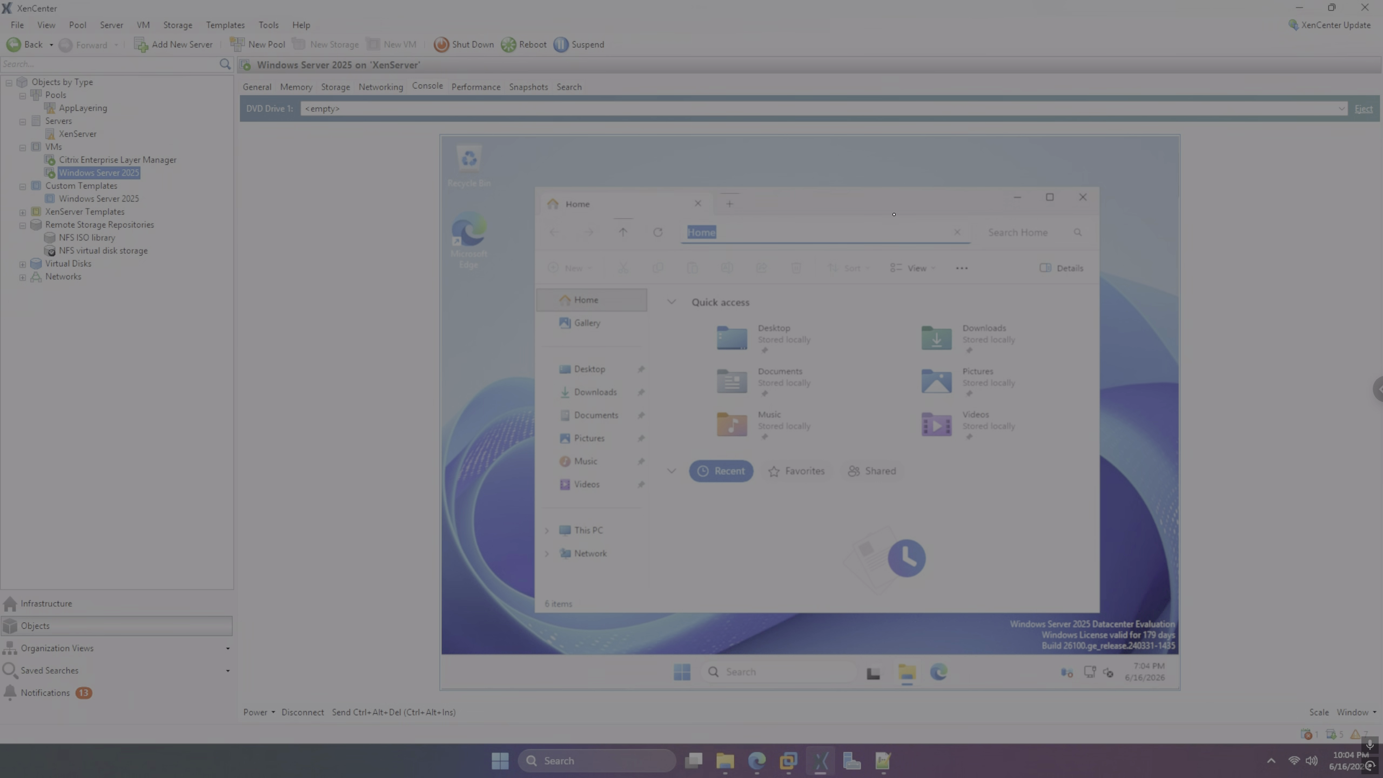
# Browse to \\192.168.4.42\c$ and open its Users folder
pyautogui.write('\\\\192.168.4.42\\c$')
pyautogui.press('Return')
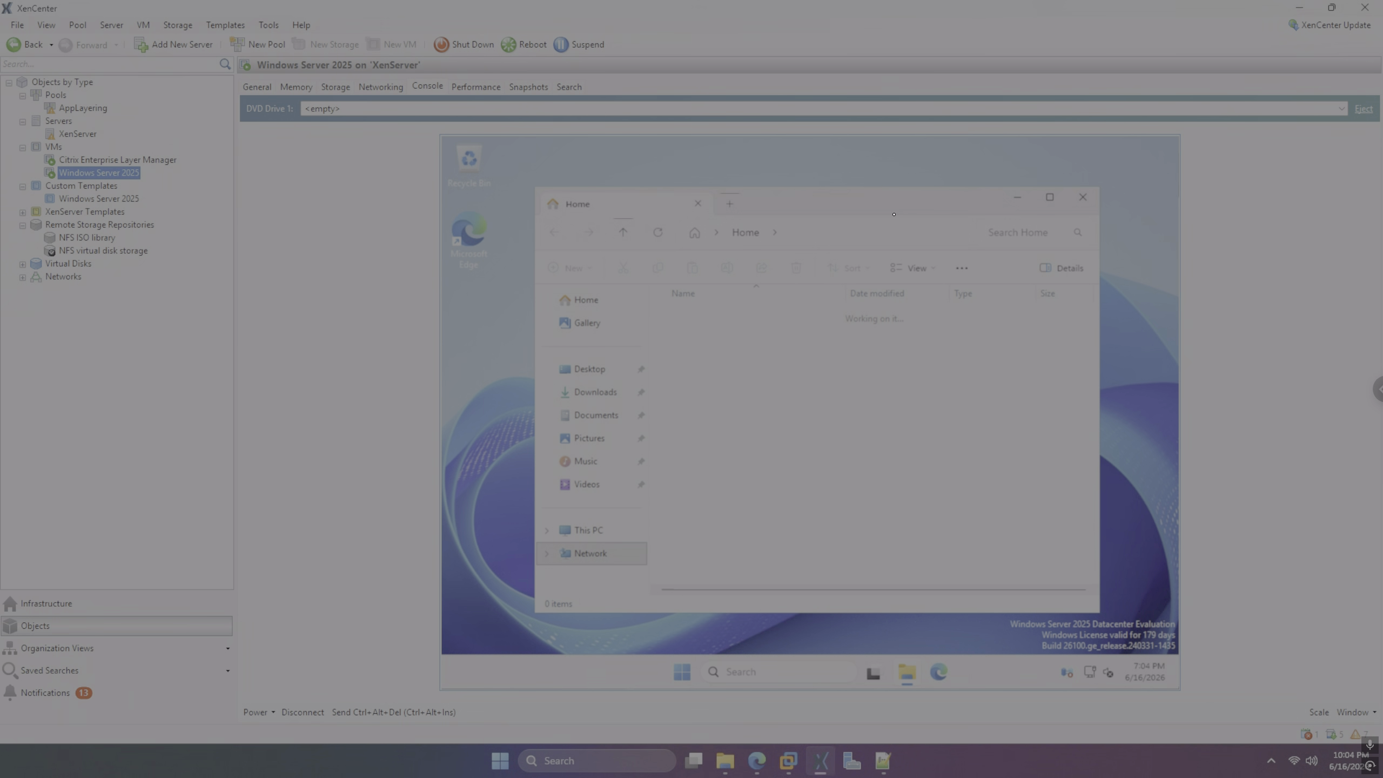
pyautogui.press('Down')
pyautogui.press('Down')
pyautogui.press('Down')
pyautogui.press('Down')
pyautogui.press('Down')
pyautogui.press('Down')
pyautogui.press('Down')
pyautogui.press('Down')
pyautogui.press('Down')
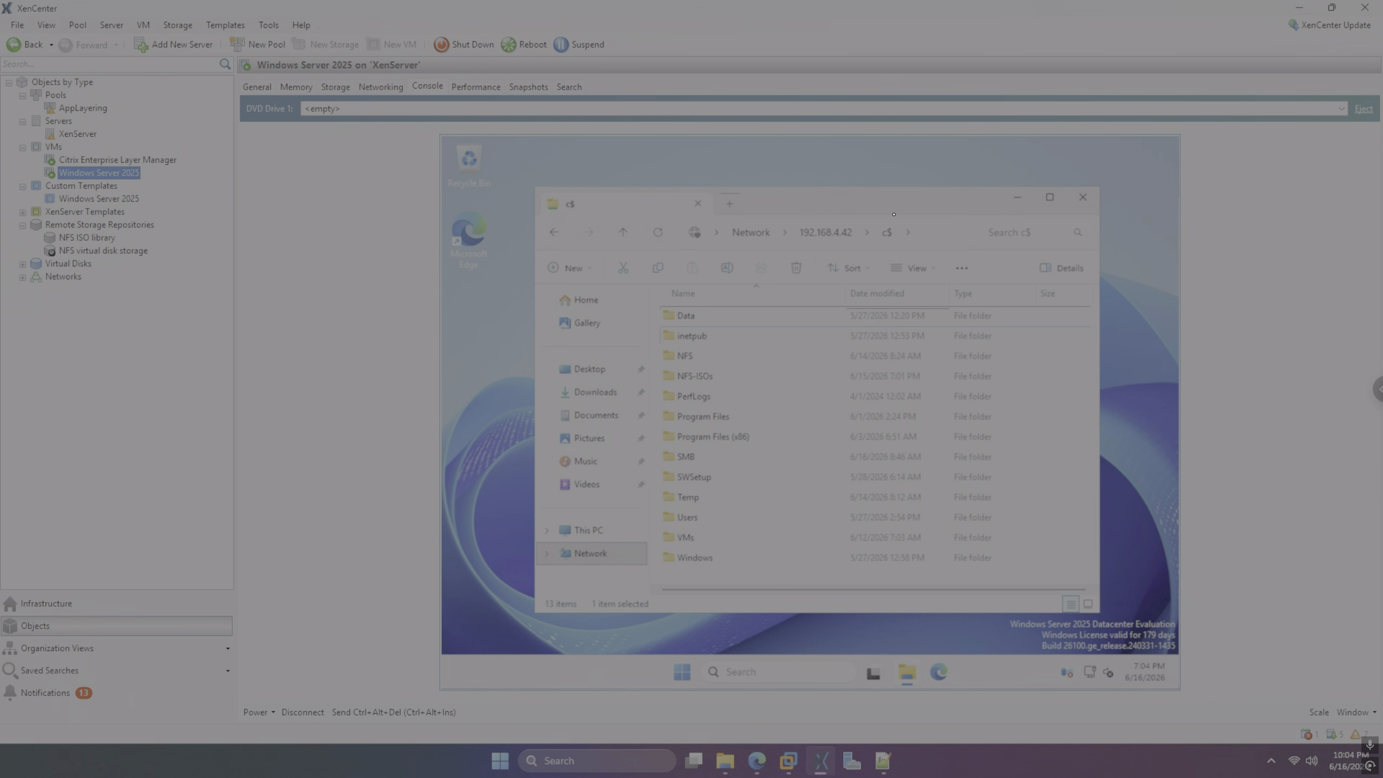
pyautogui.press('Down')
pyautogui.press('Down')
pyautogui.press('Return')
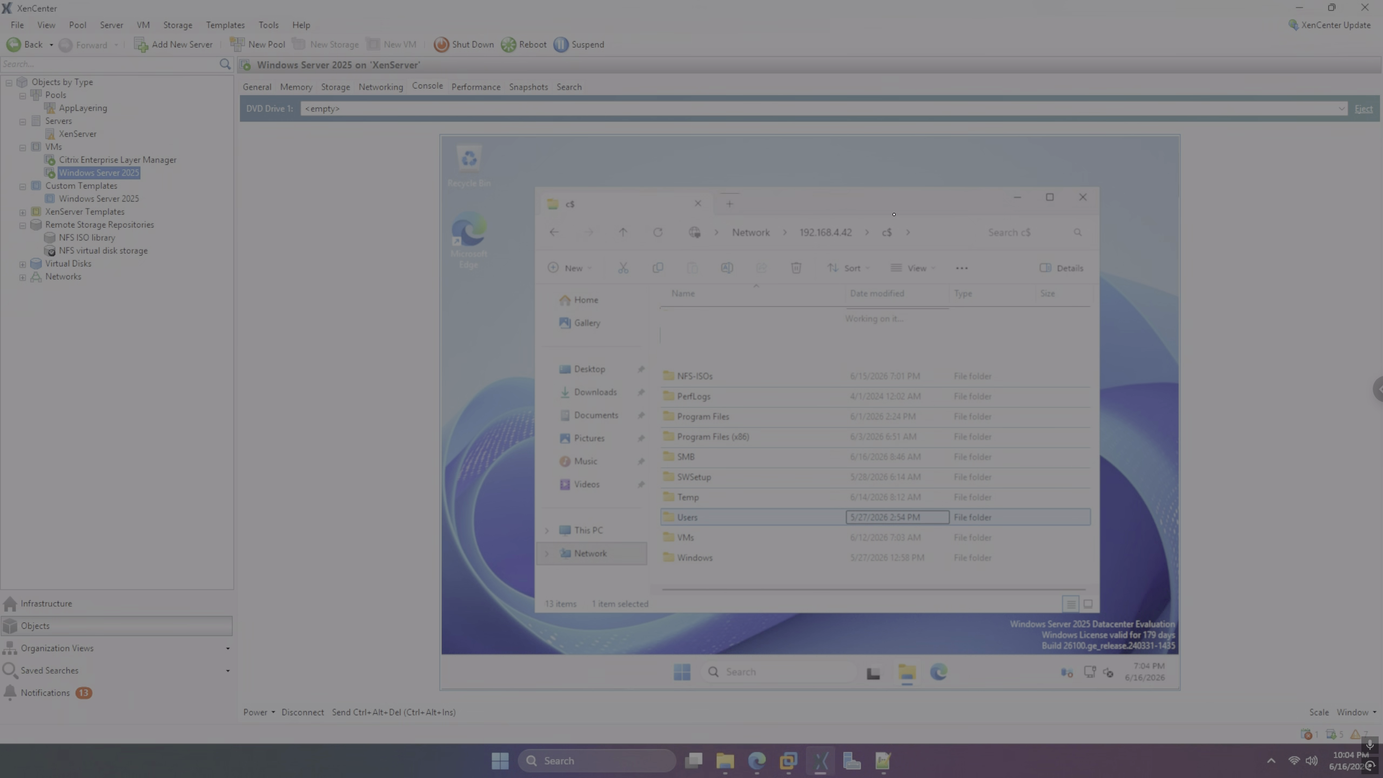
# Open Administrator, then Downloads, then the citrix_app_layering_xenserver_26.3.0 folder
pyautogui.press('Down')
pyautogui.press('Up')
pyautogui.press('Return')
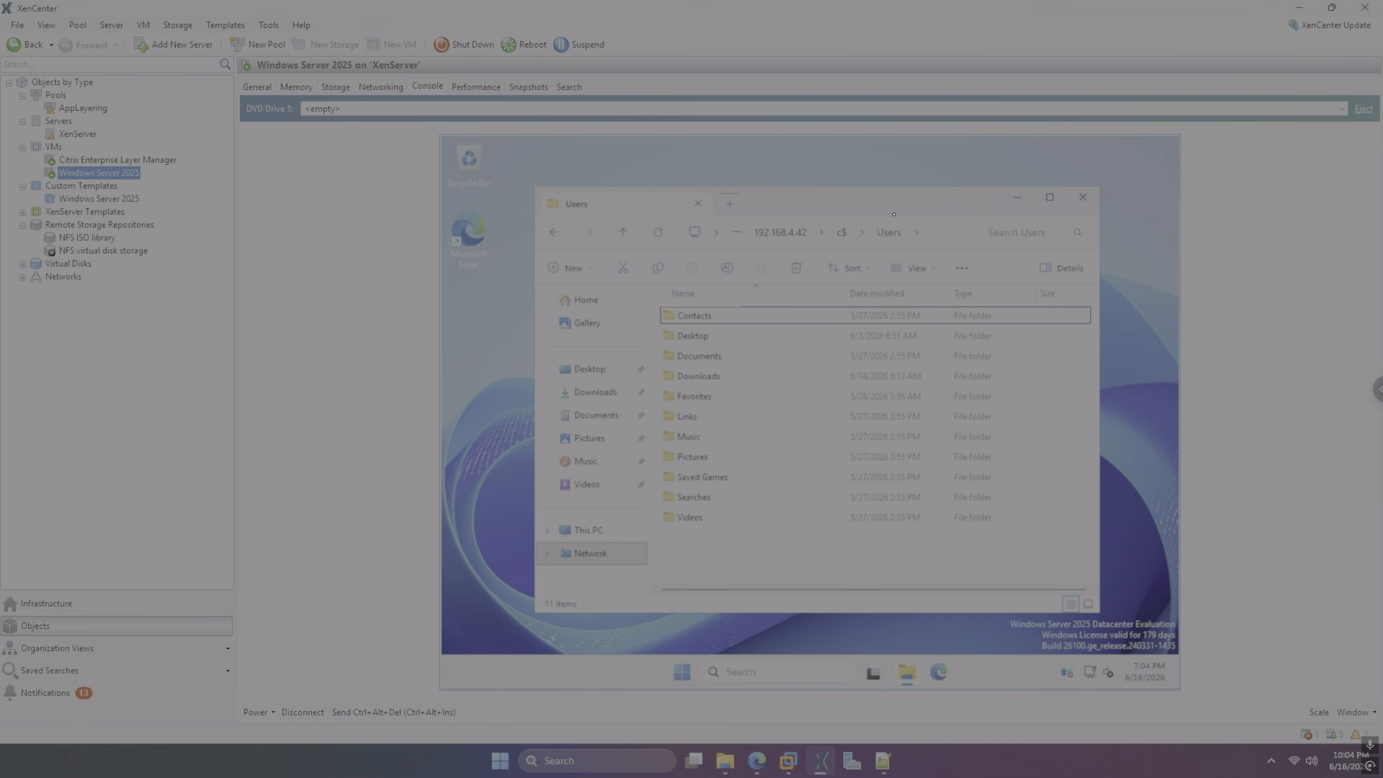
pyautogui.press('Down')
pyautogui.press('Down')
pyautogui.press('Down')
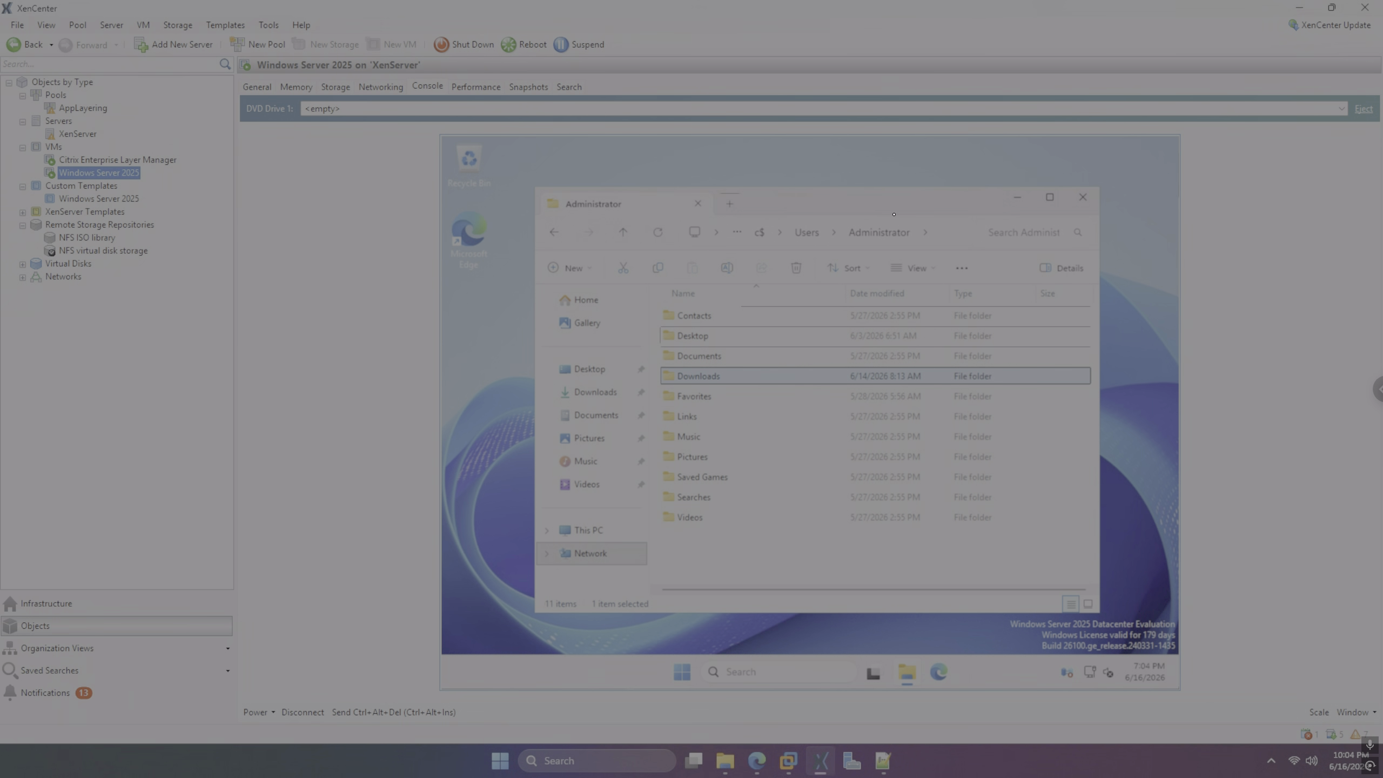
pyautogui.press('Return')
pyautogui.press('Down')
pyautogui.press('Up')
pyautogui.press('Return')
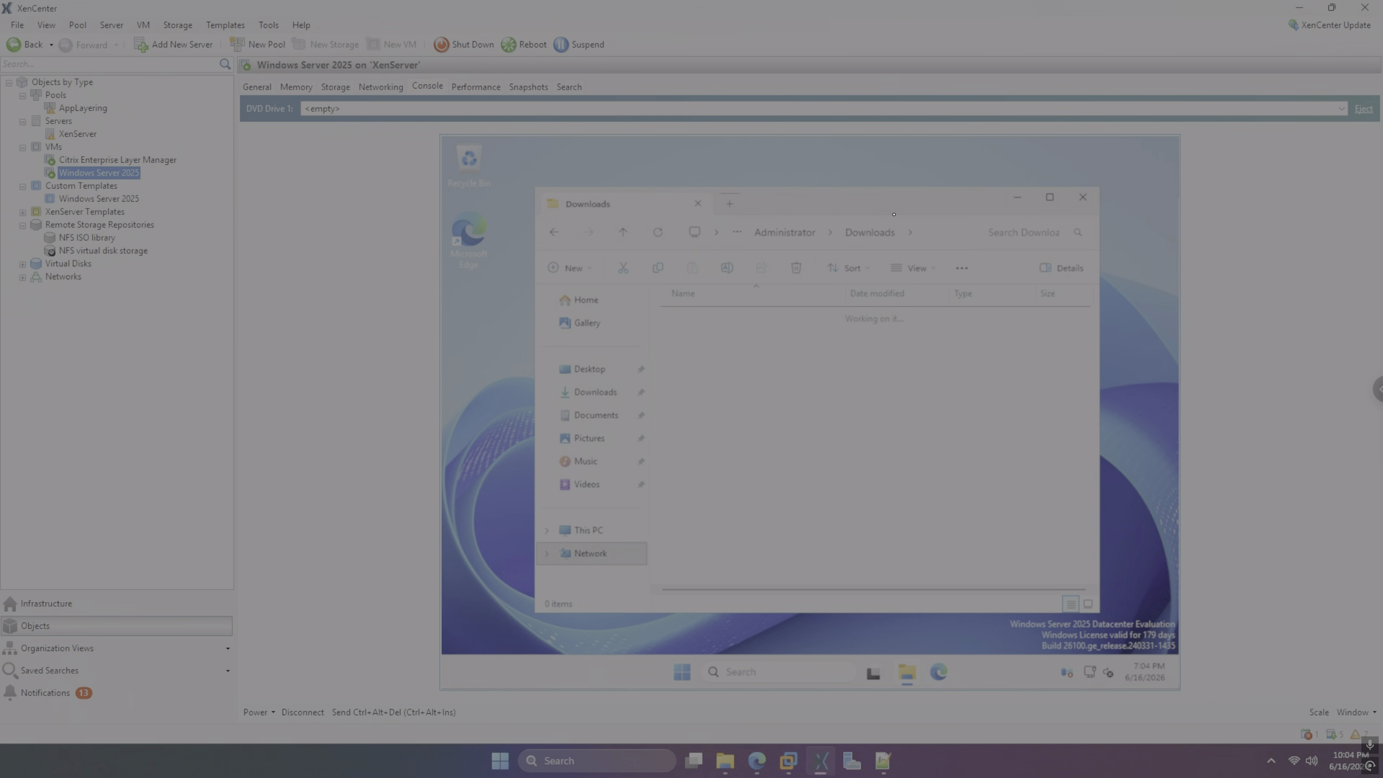
pyautogui.press('Down')
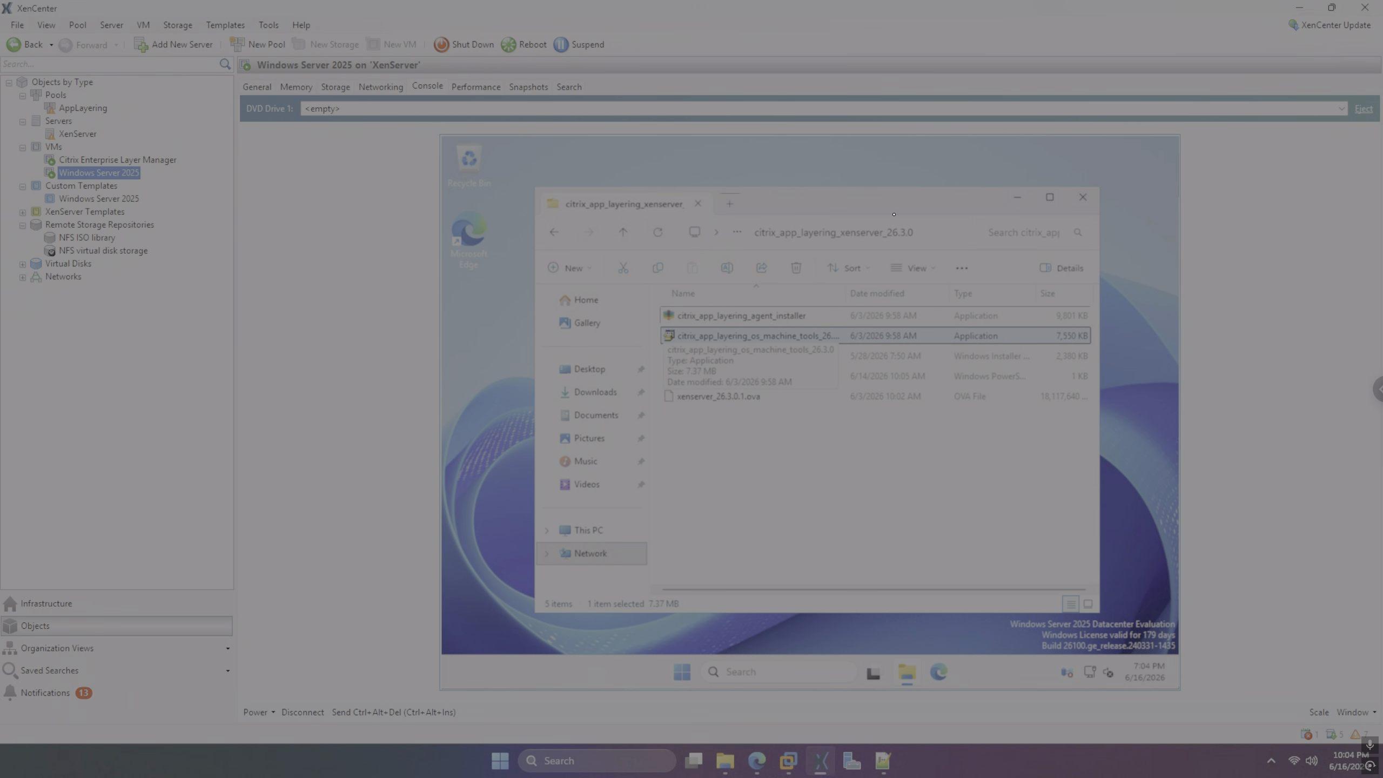
# Select and copy the agent installer, OS machine tools, management agent and script files
pyautogui.press('Down')
pyautogui.press('Down')
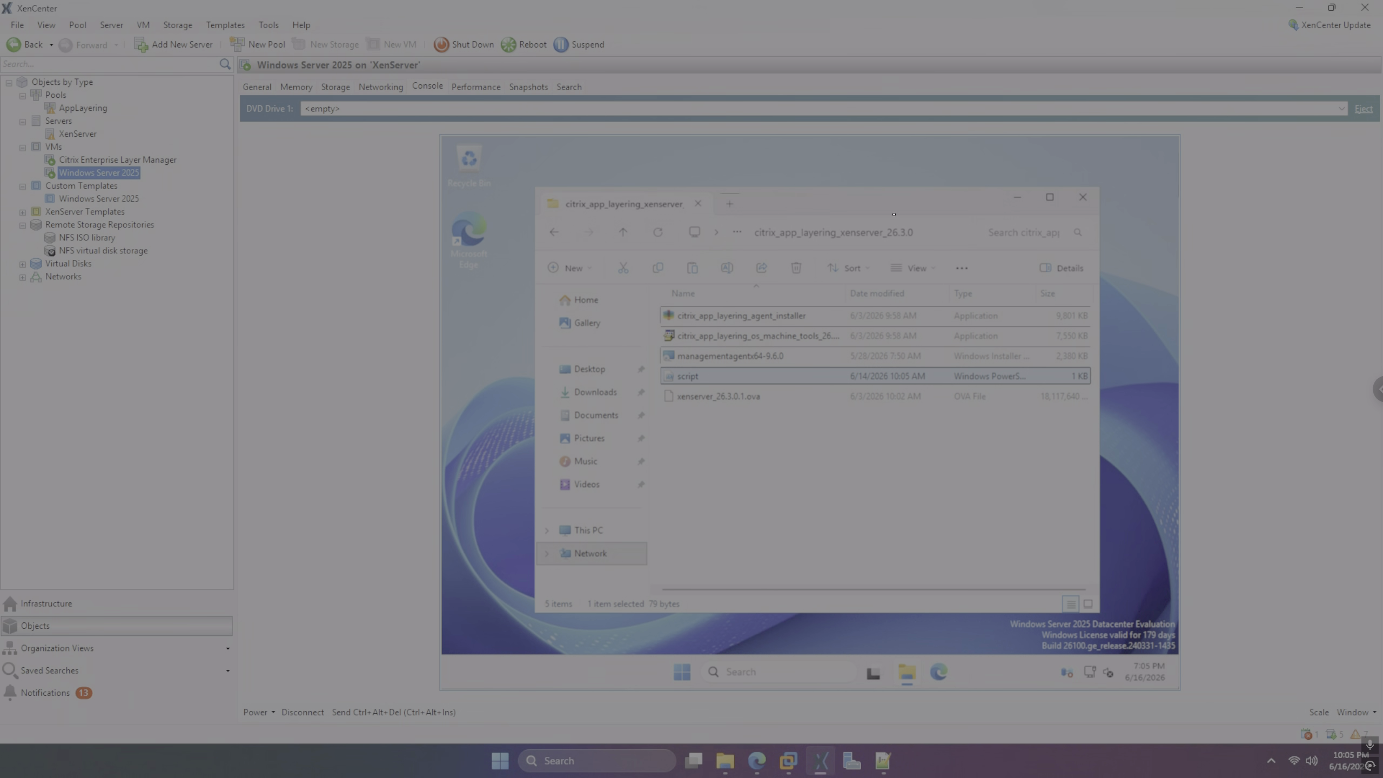
pyautogui.hotkey('alt', 'Tab')
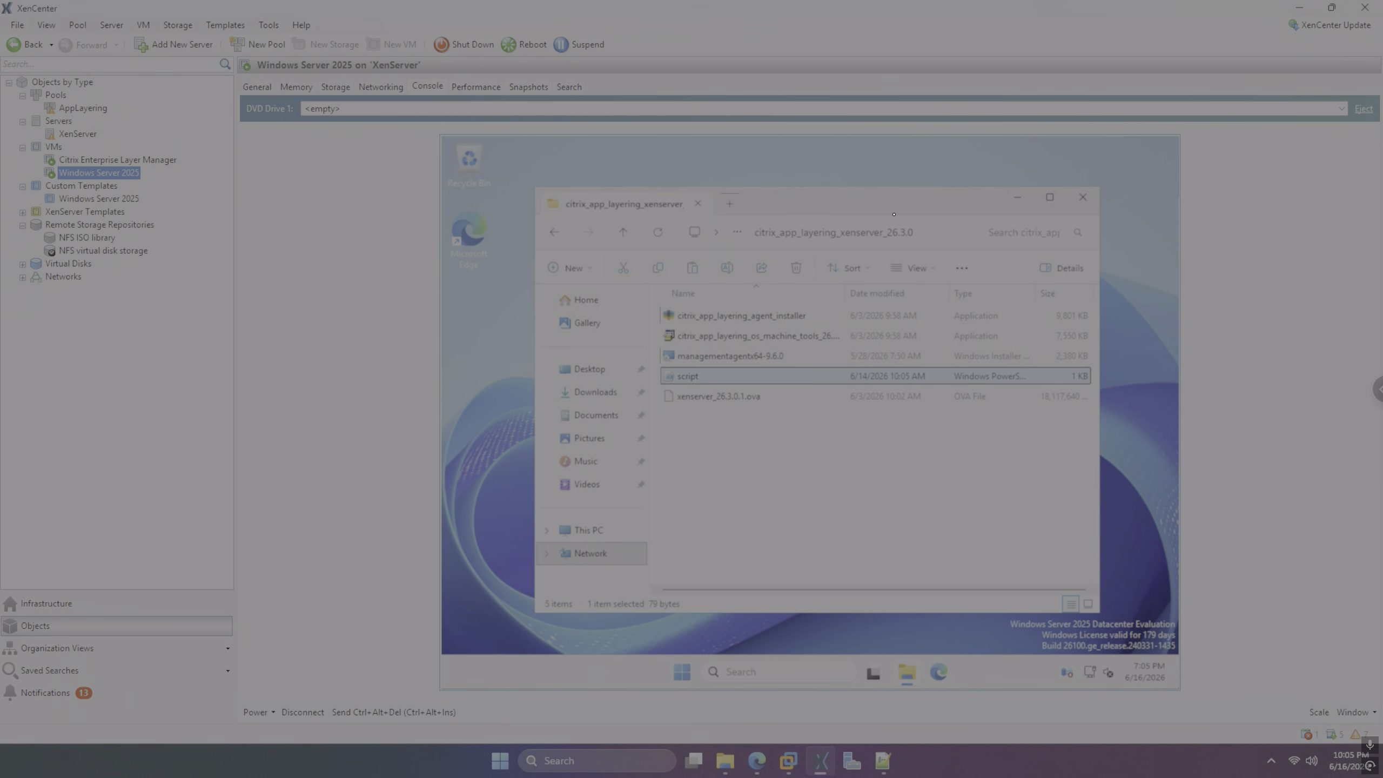
pyautogui.hotkey('alt', 'Tab')
pyautogui.press('Up')
pyautogui.press('Up')
pyautogui.press('Up')
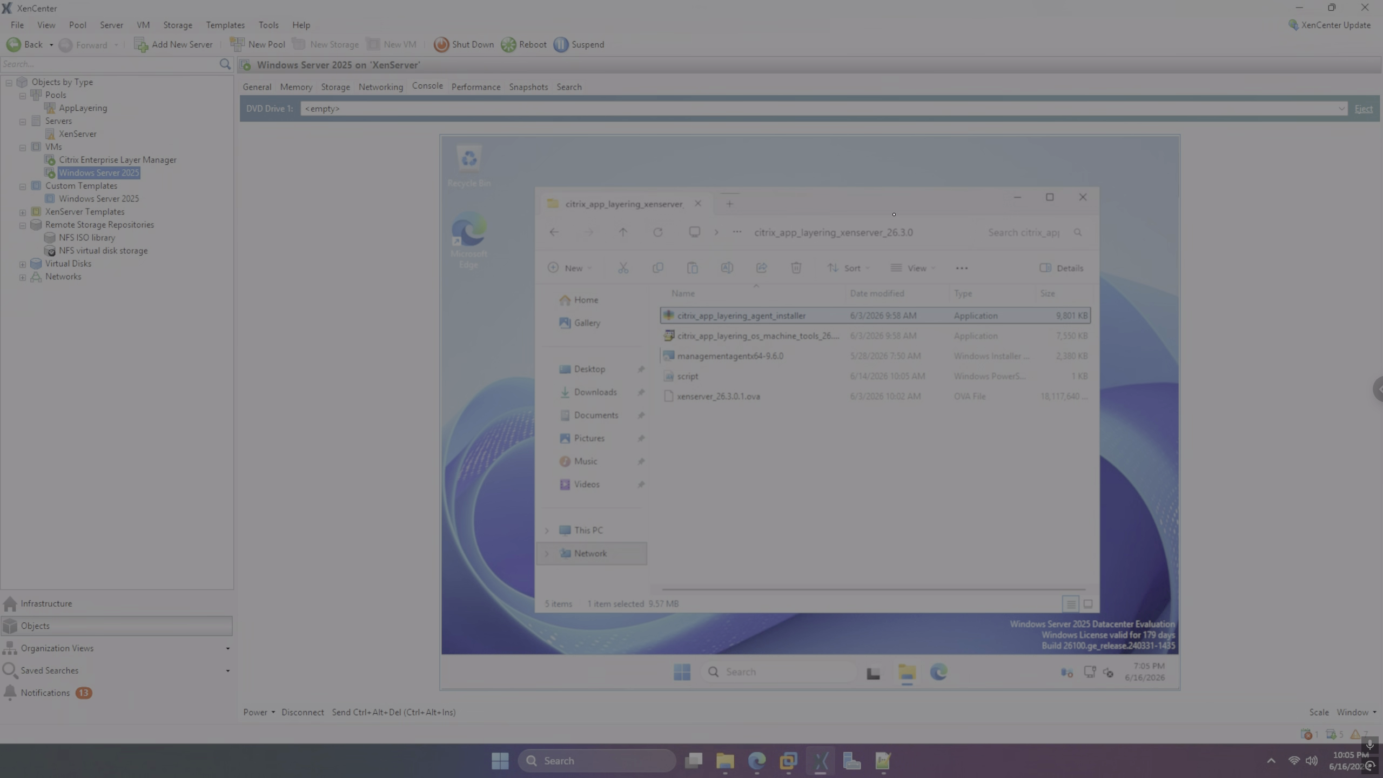
pyautogui.hotkey('ctrl', 'Down')
pyautogui.hotkey('ctrl', 'Down')
pyautogui.hotkey('ctrl', 'Down')
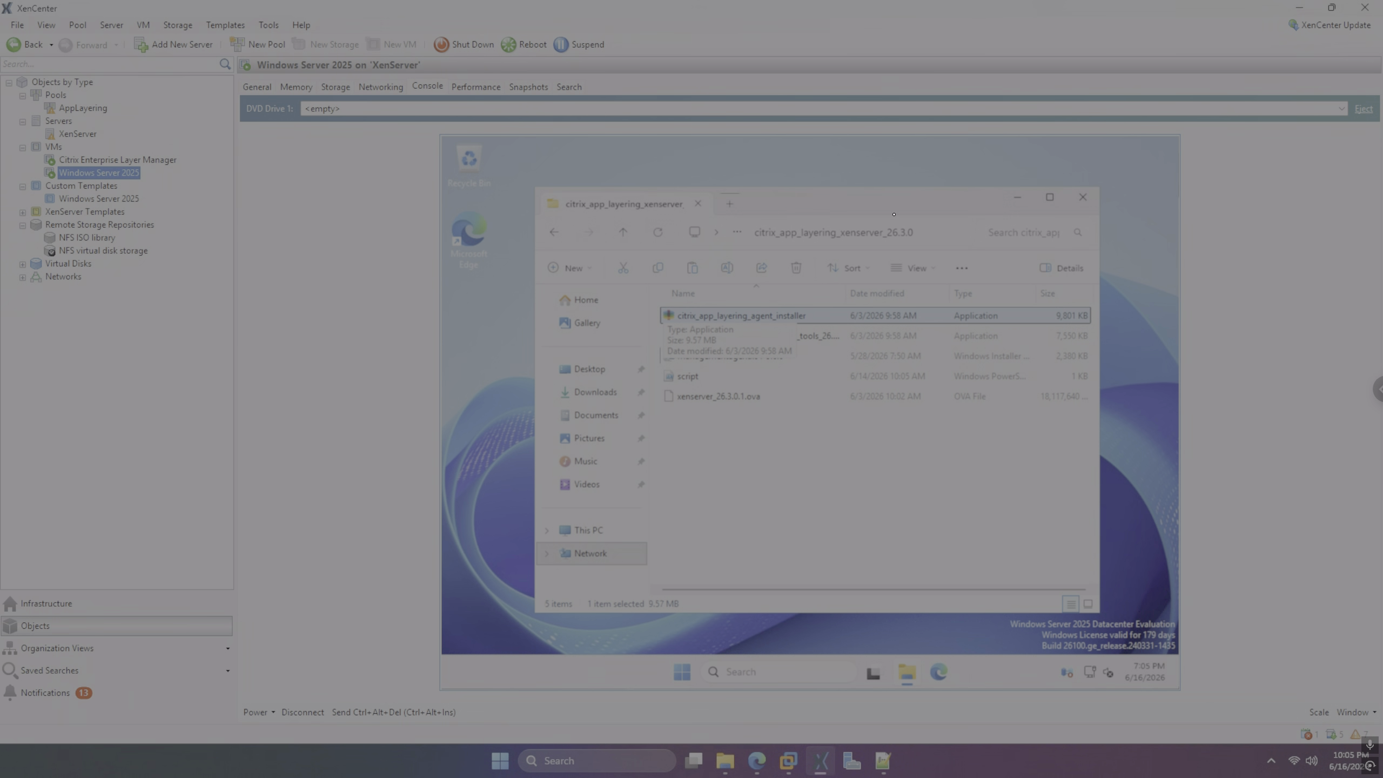
pyautogui.hotkey('ctrl', 'Up')
pyautogui.hotkey('ctrl', 'Up')
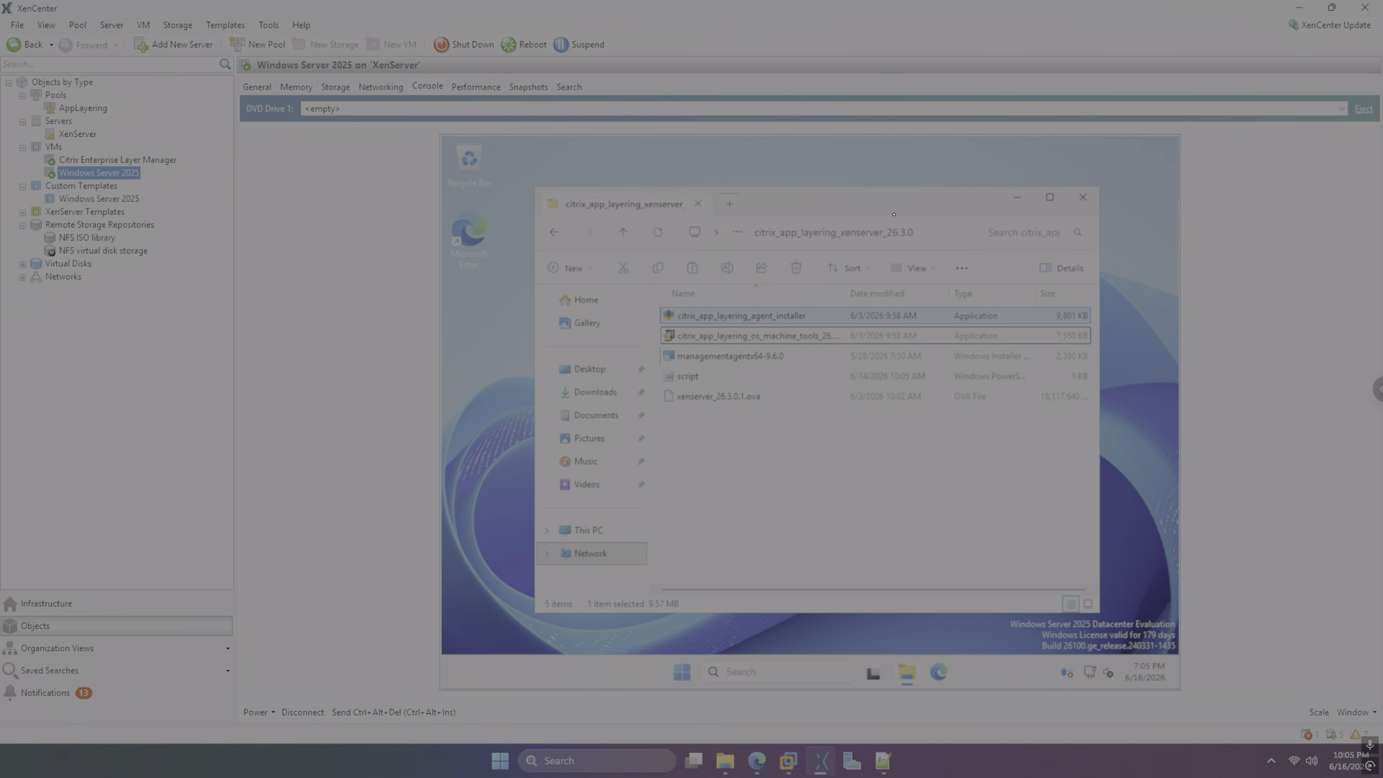
pyautogui.hotkey('shift', 'Down')
pyautogui.hotkey('shift', 'Down')
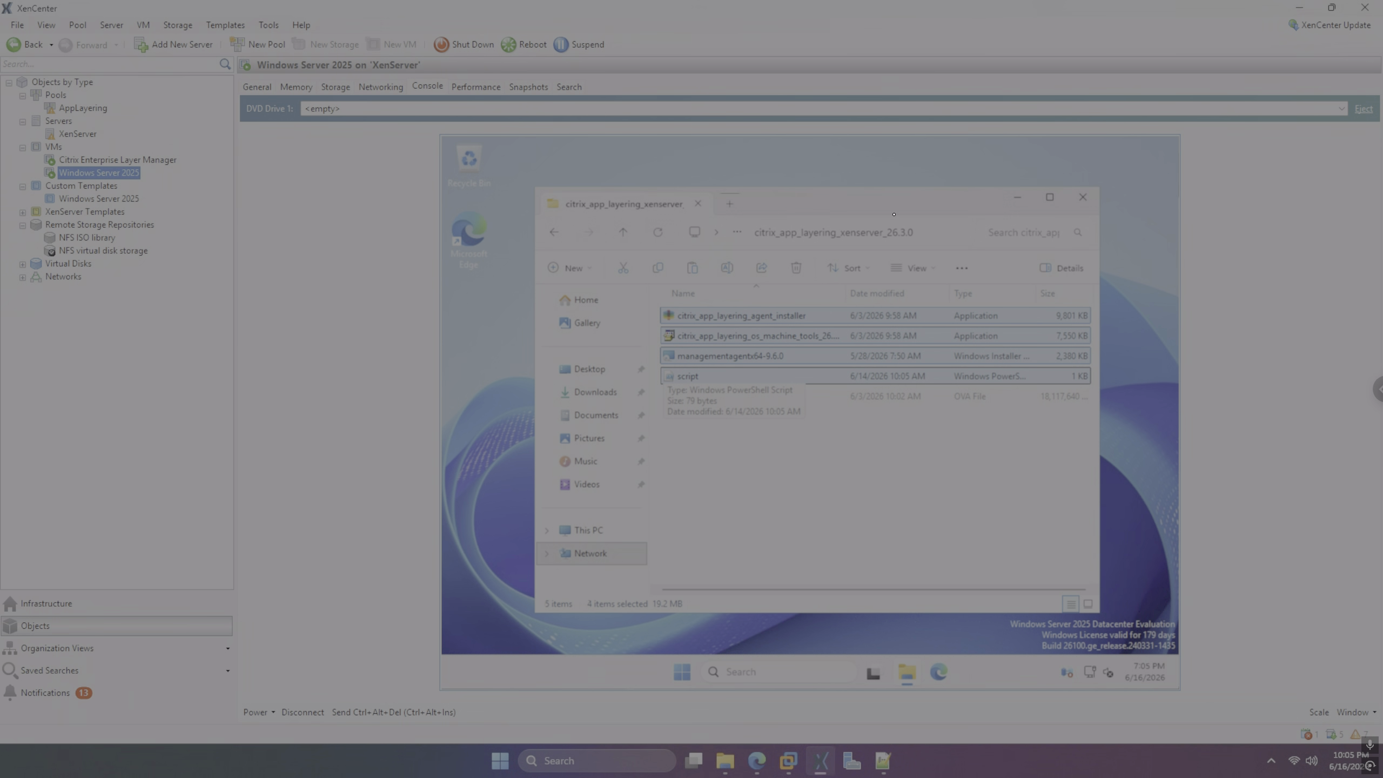
# Open a second Explorer tab with its address bar ready for a path
pyautogui.hotkey('shift', 'Tab')
pyautogui.hotkey('shift', 'Tab')
pyautogui.hotkey('shift', 'Tab')
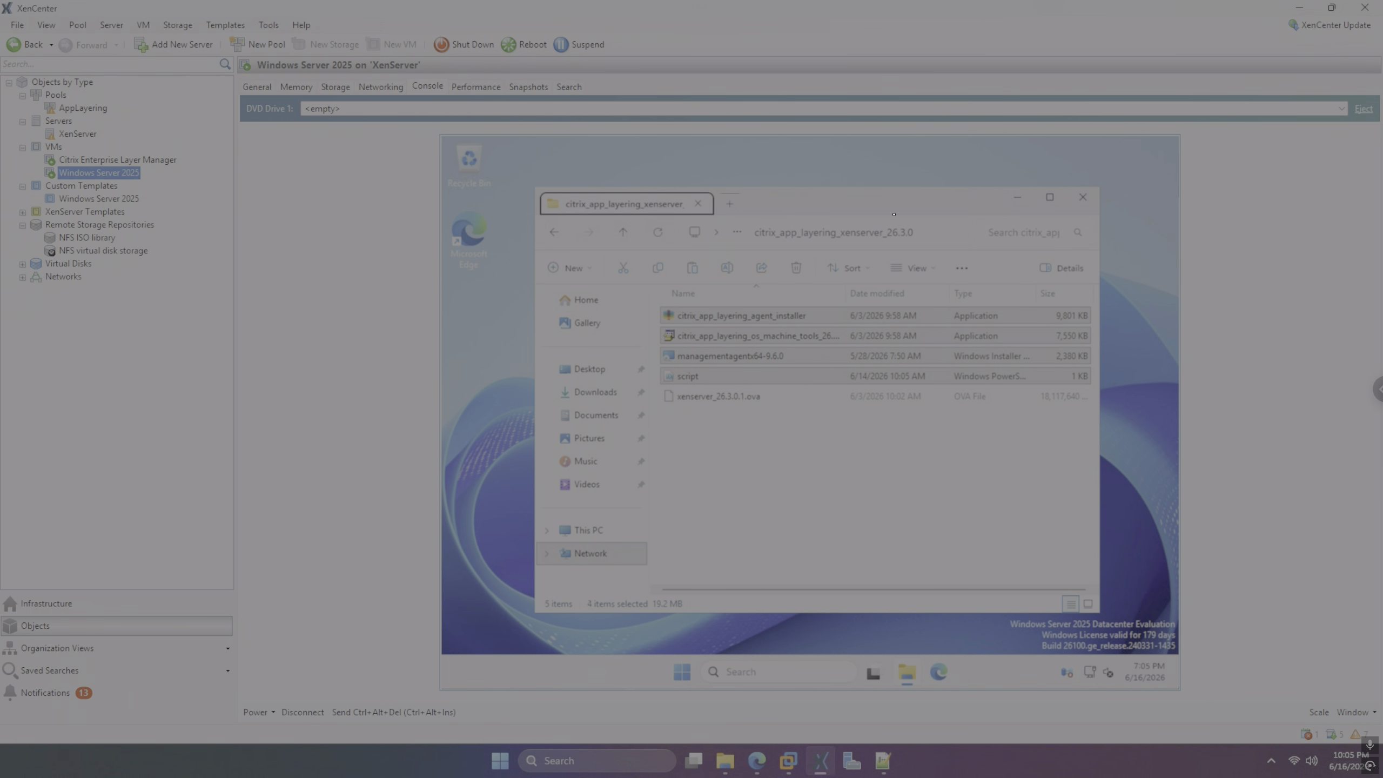
pyautogui.press('Tab')
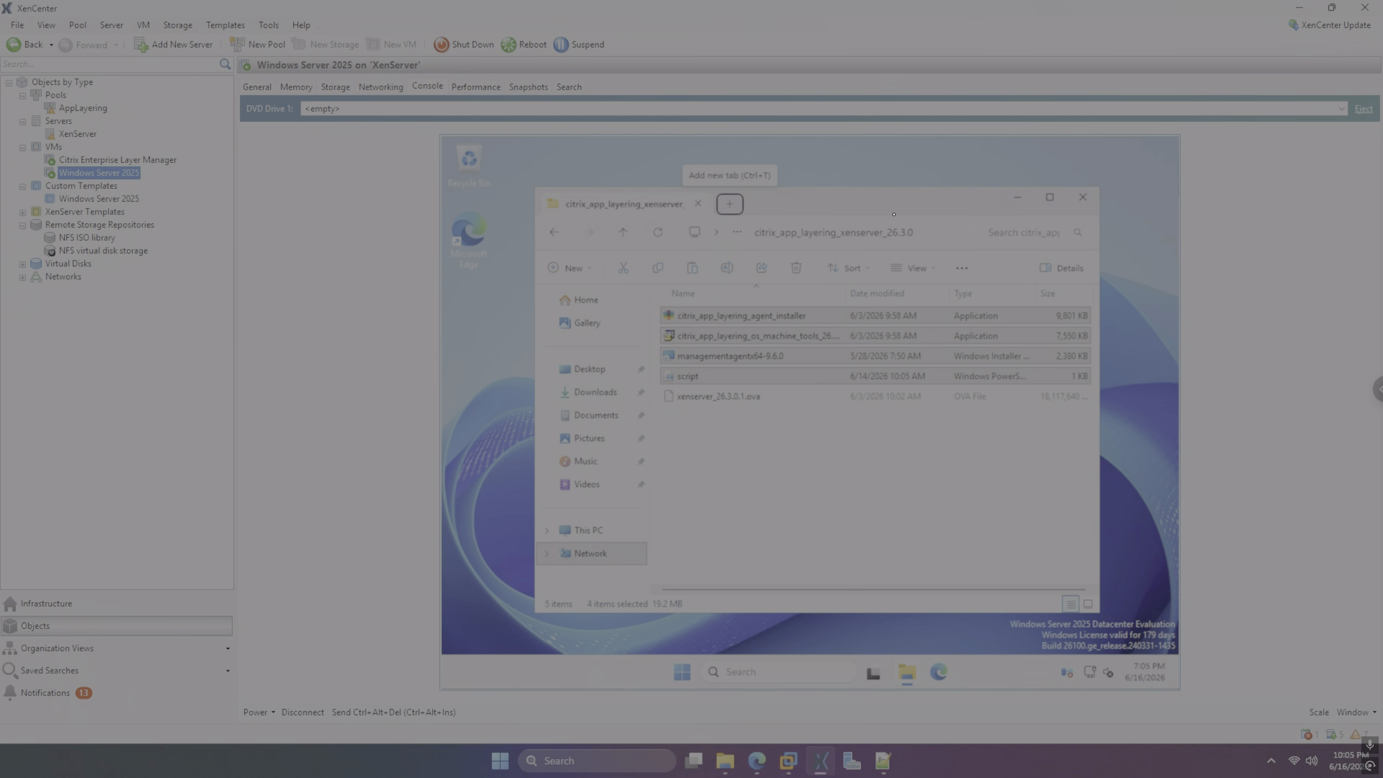
pyautogui.press('Return')
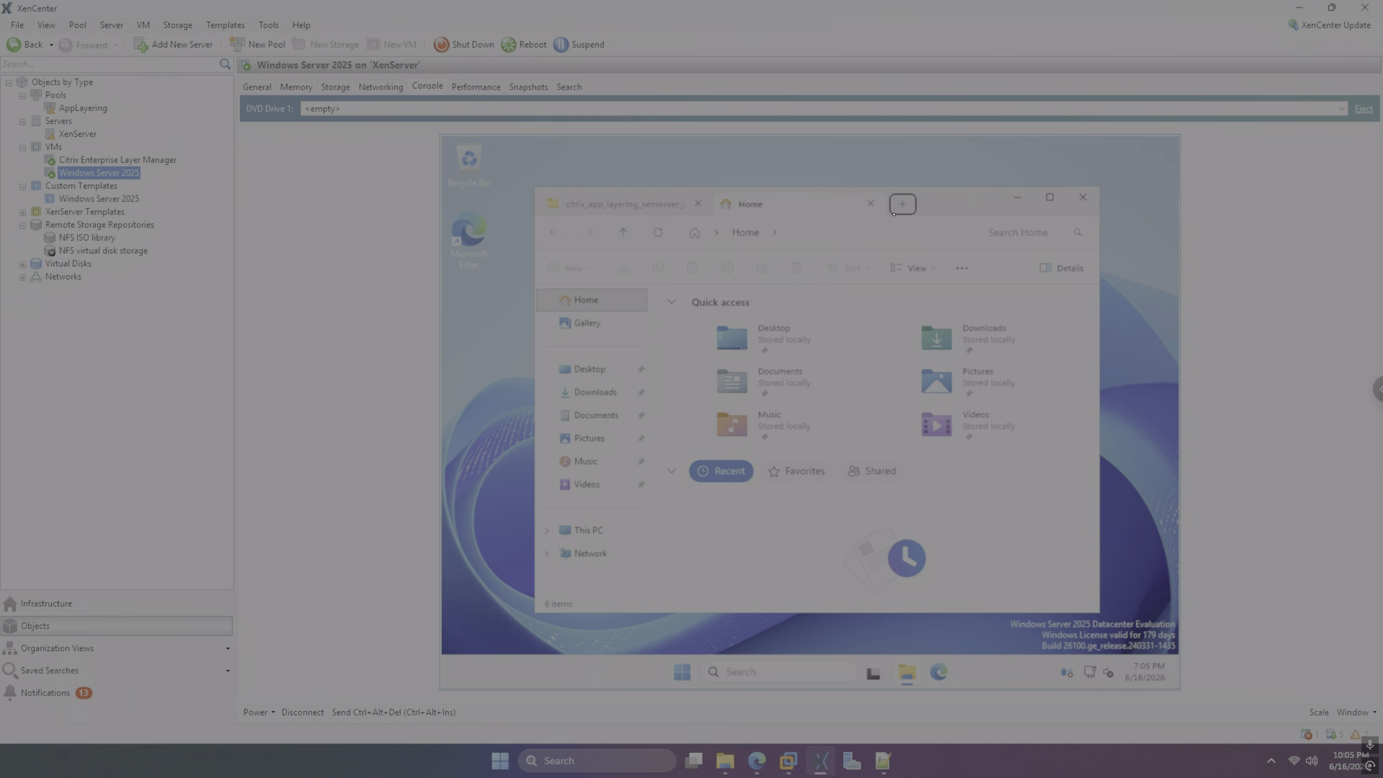
pyautogui.click(817, 232)
# Go to C:\ and create a new folder named temp
pyautogui.write('c:\\')
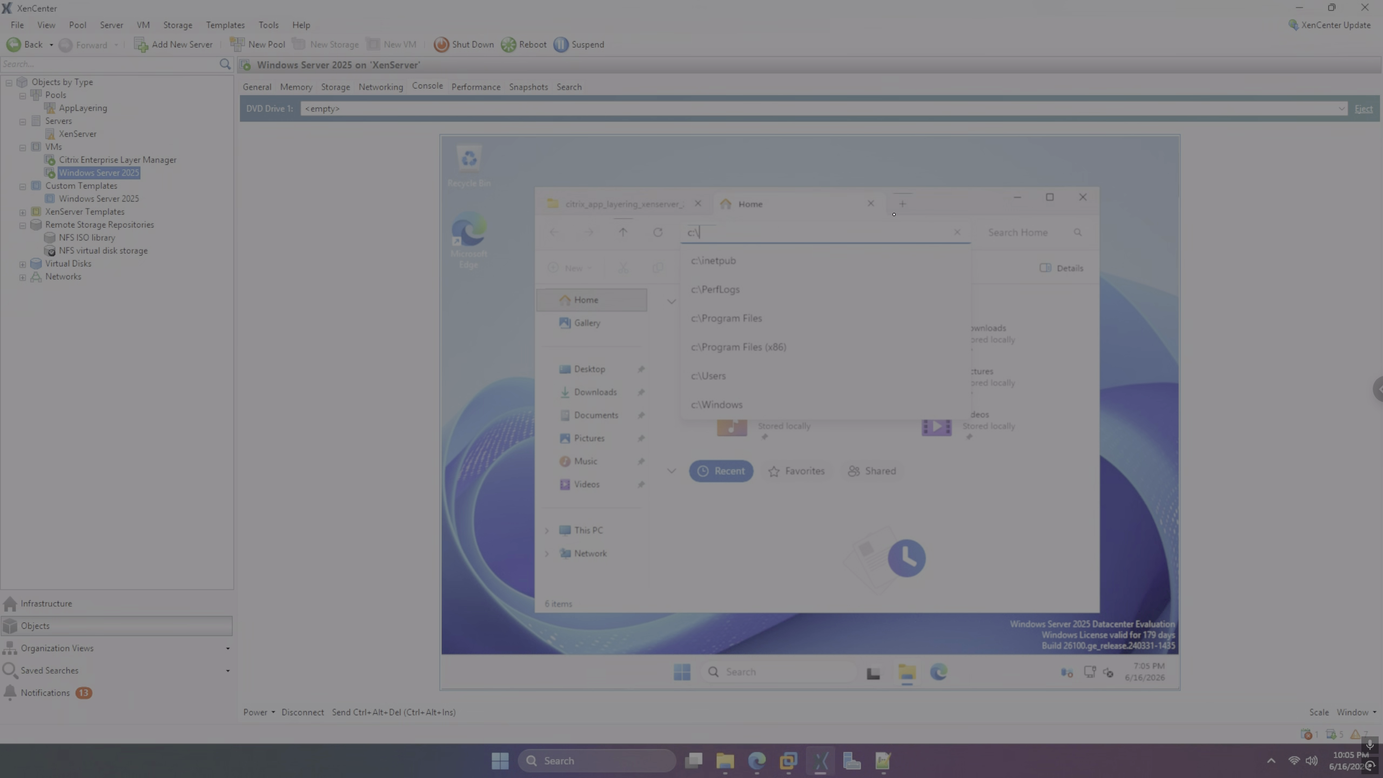
pyautogui.press('Return')
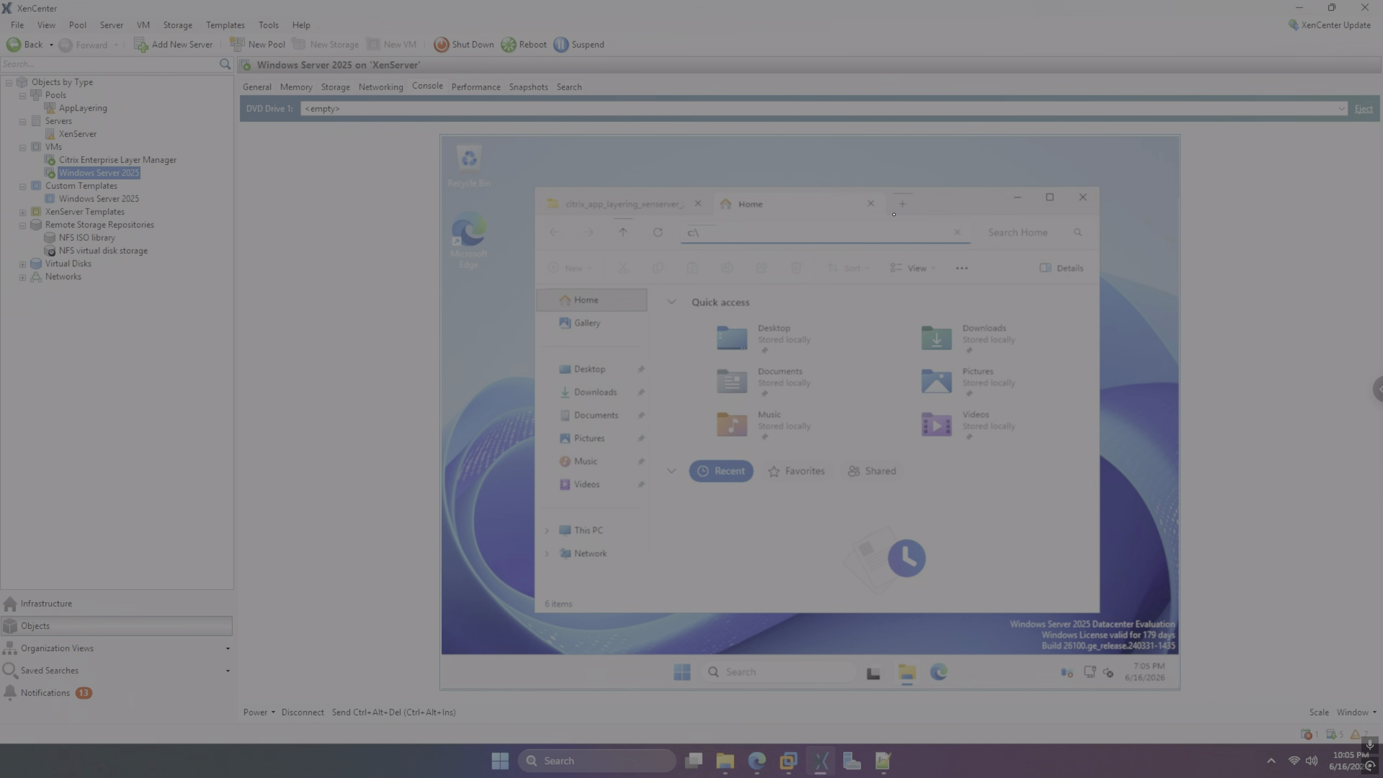
pyautogui.press('Down')
pyautogui.press('Down')
pyautogui.press('Down')
pyautogui.press('Down')
pyautogui.press('Down')
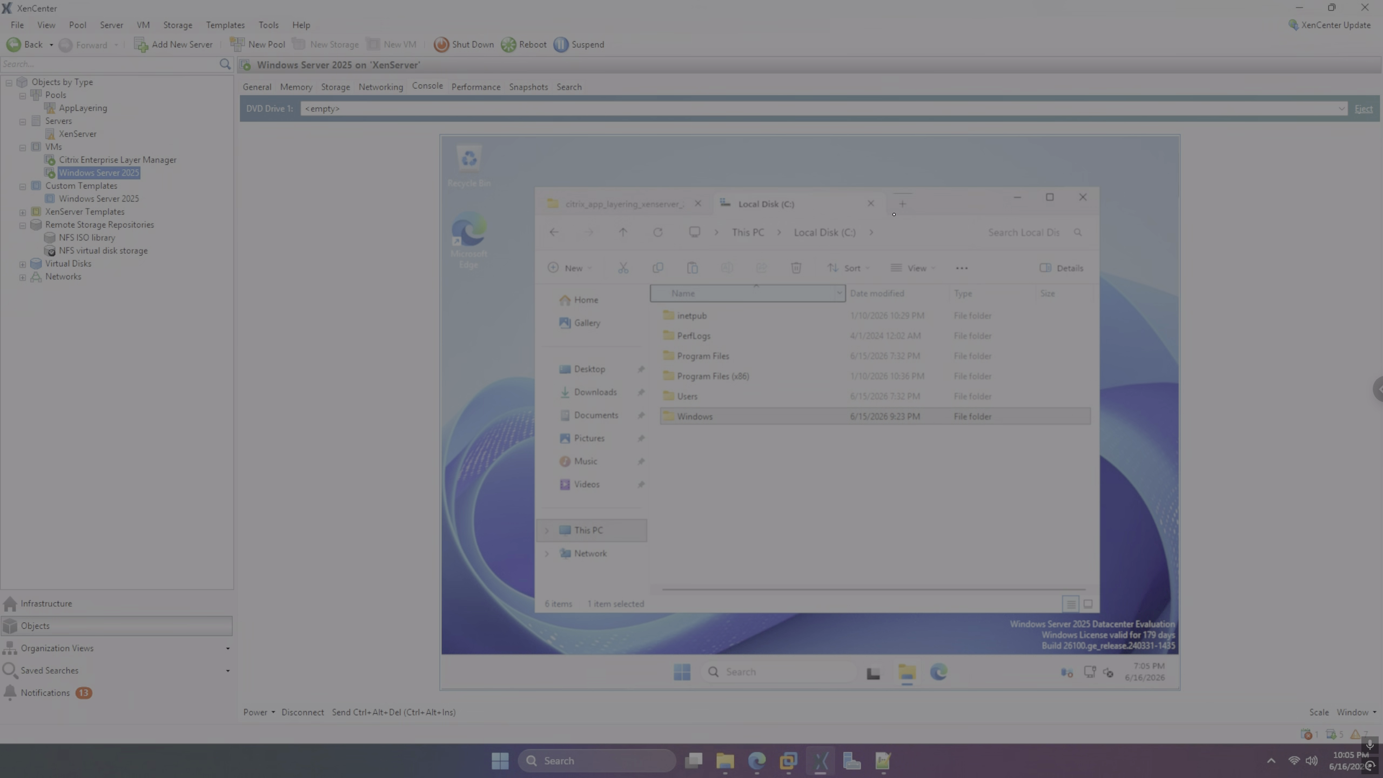
pyautogui.press('Tab')
pyautogui.press('Tab')
pyautogui.press('Tab')
pyautogui.press('Tab')
pyautogui.press('Tab')
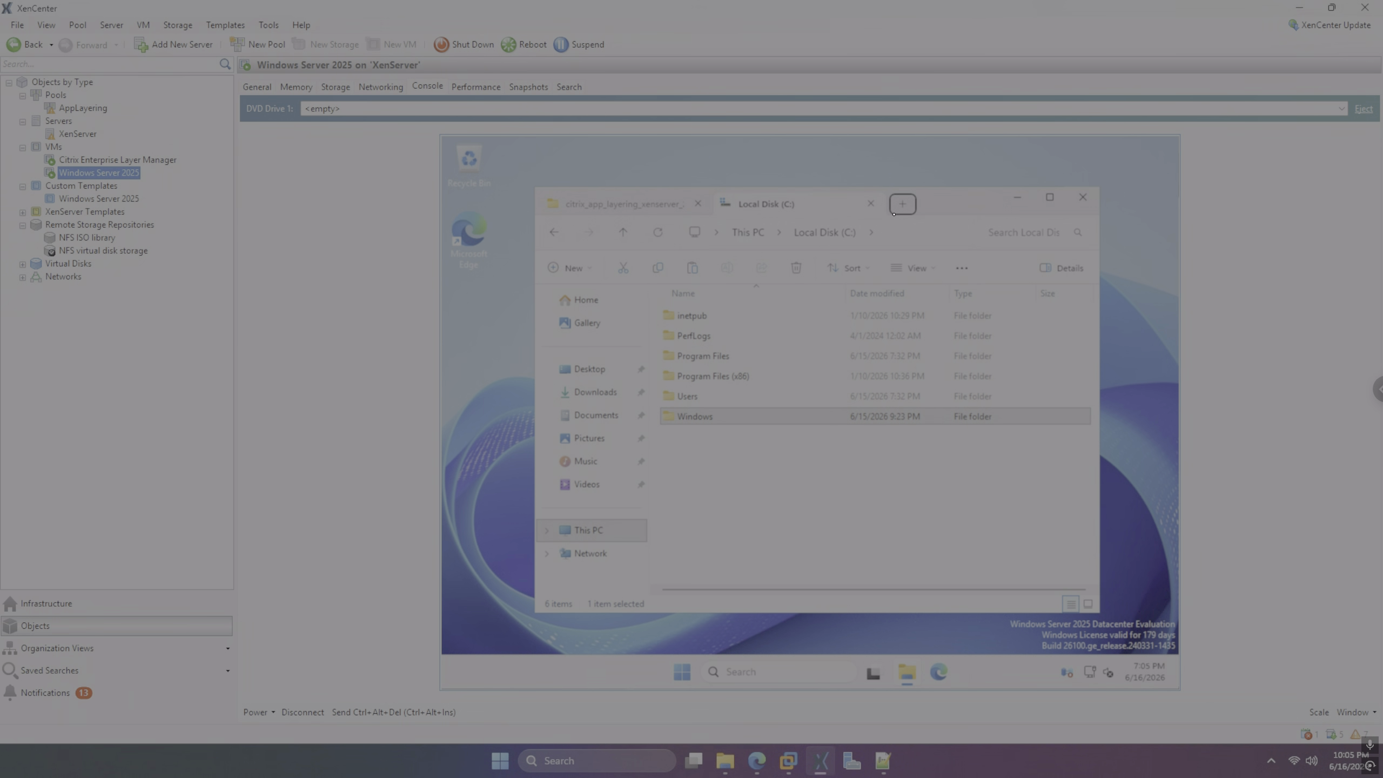
pyautogui.press('Tab')
pyautogui.press('Tab')
pyautogui.press('Tab')
pyautogui.press('Tab')
pyautogui.press('Return')
pyautogui.press('Return')
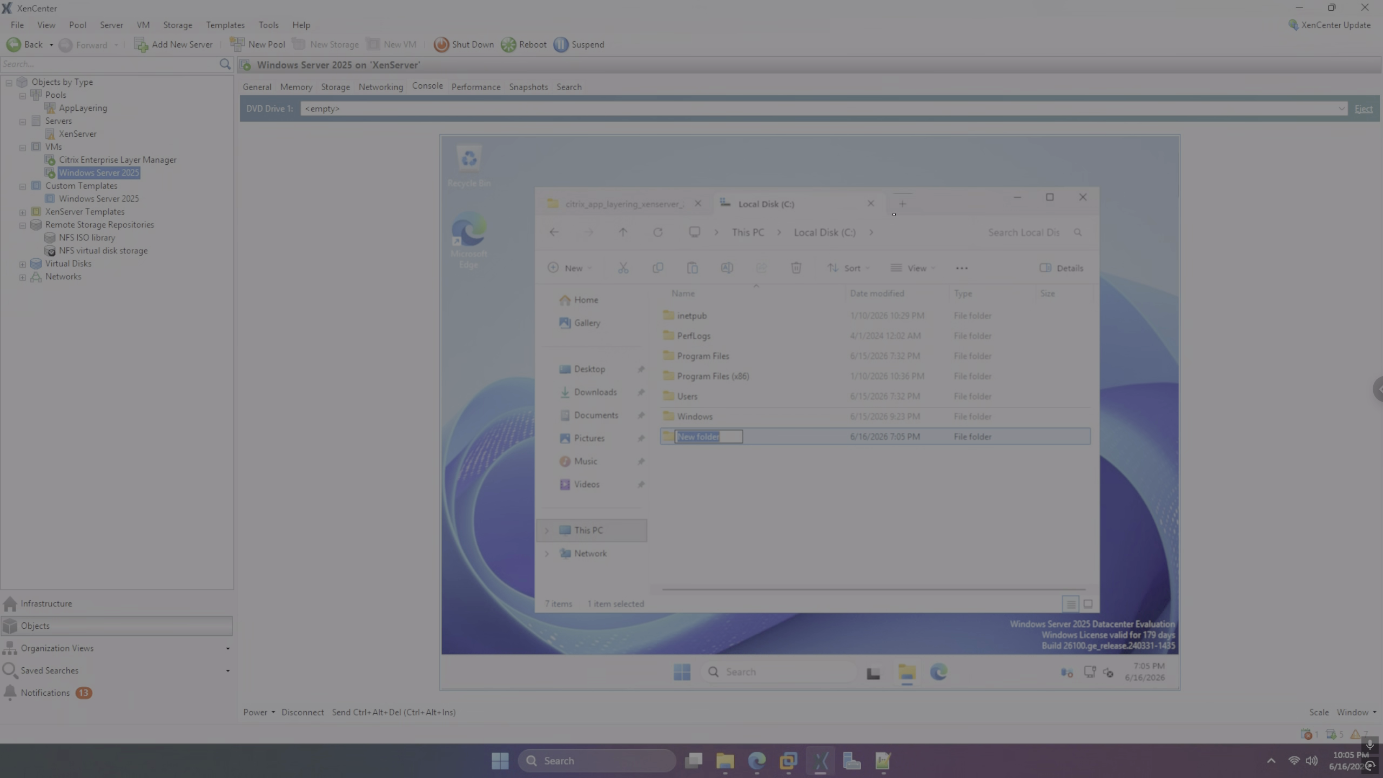
pyautogui.write('temp')
pyautogui.press('Return')
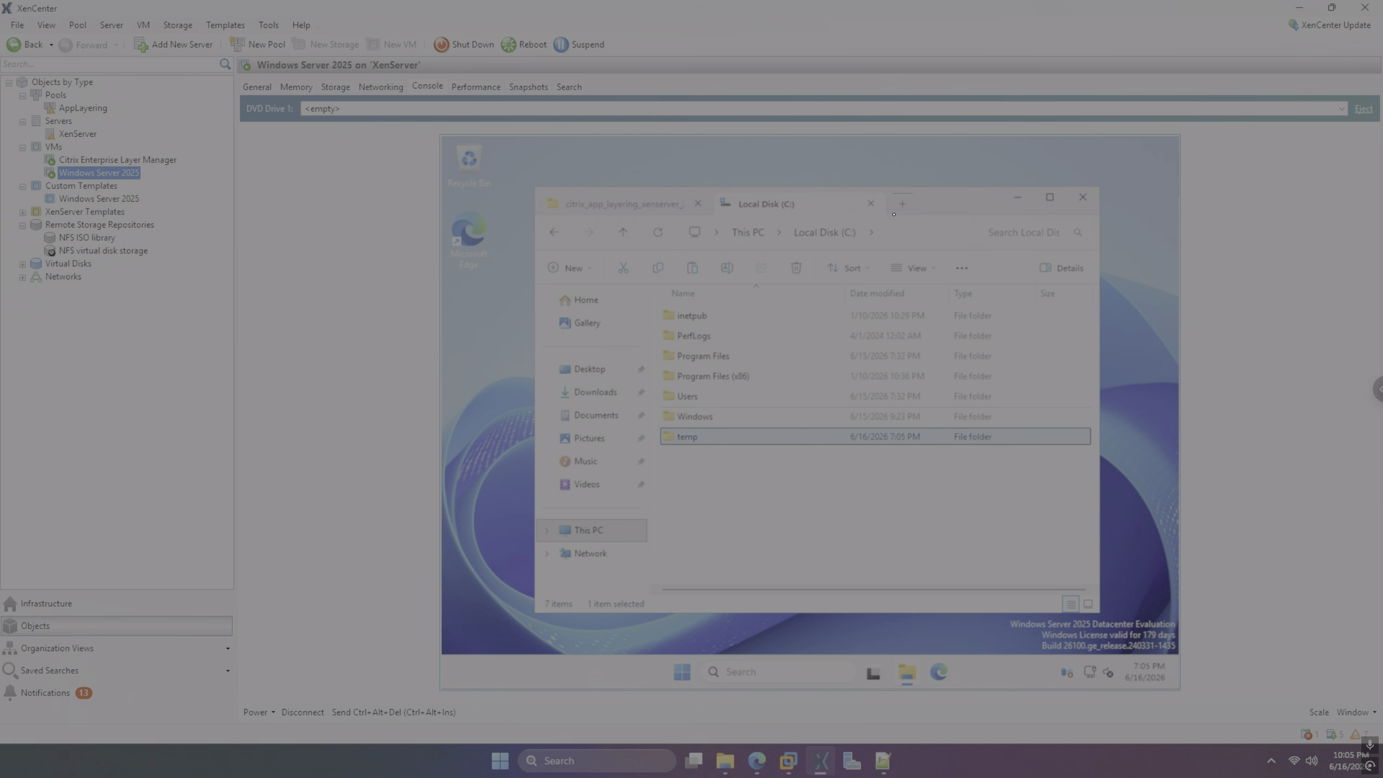
pyautogui.press('Return')
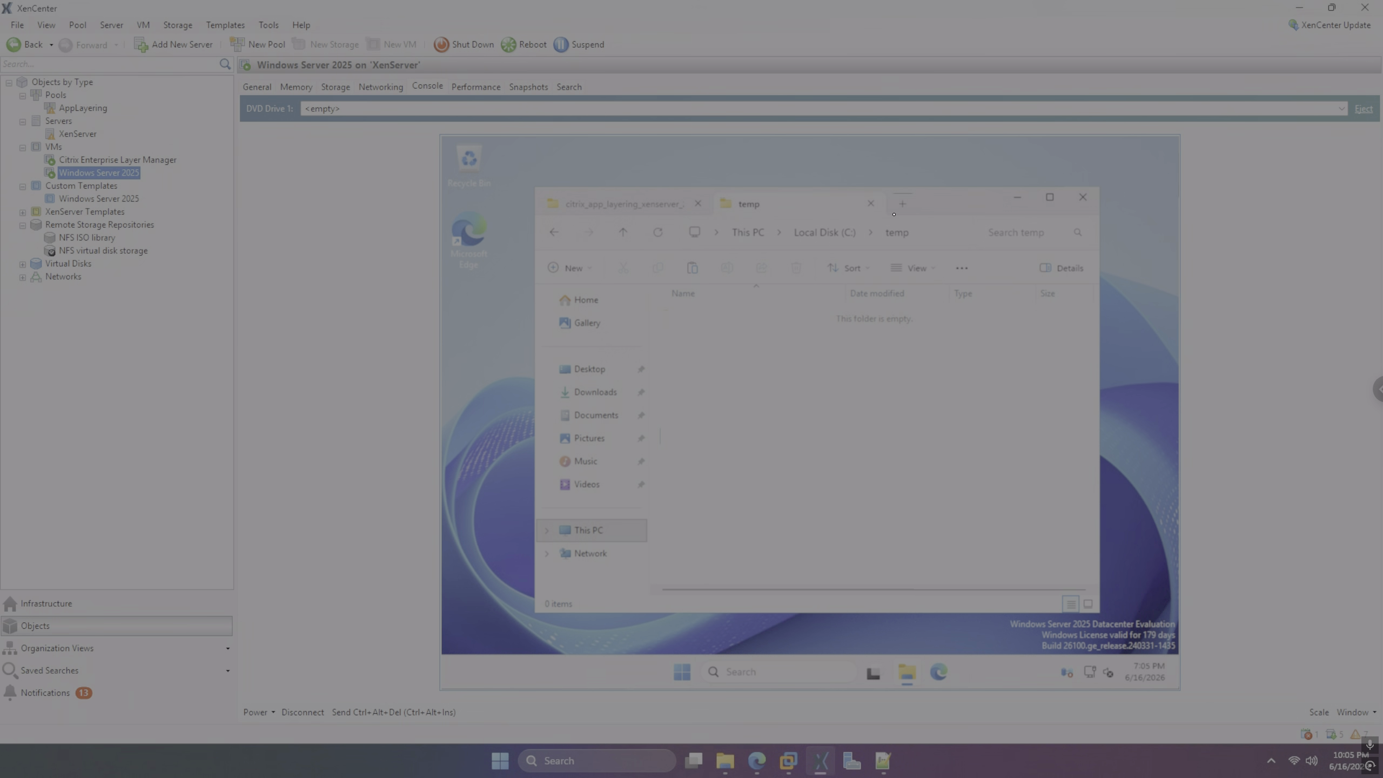
# Paste the copied files into C:\temp and delete the agent installer
pyautogui.hotkey('ctrl', 'v')
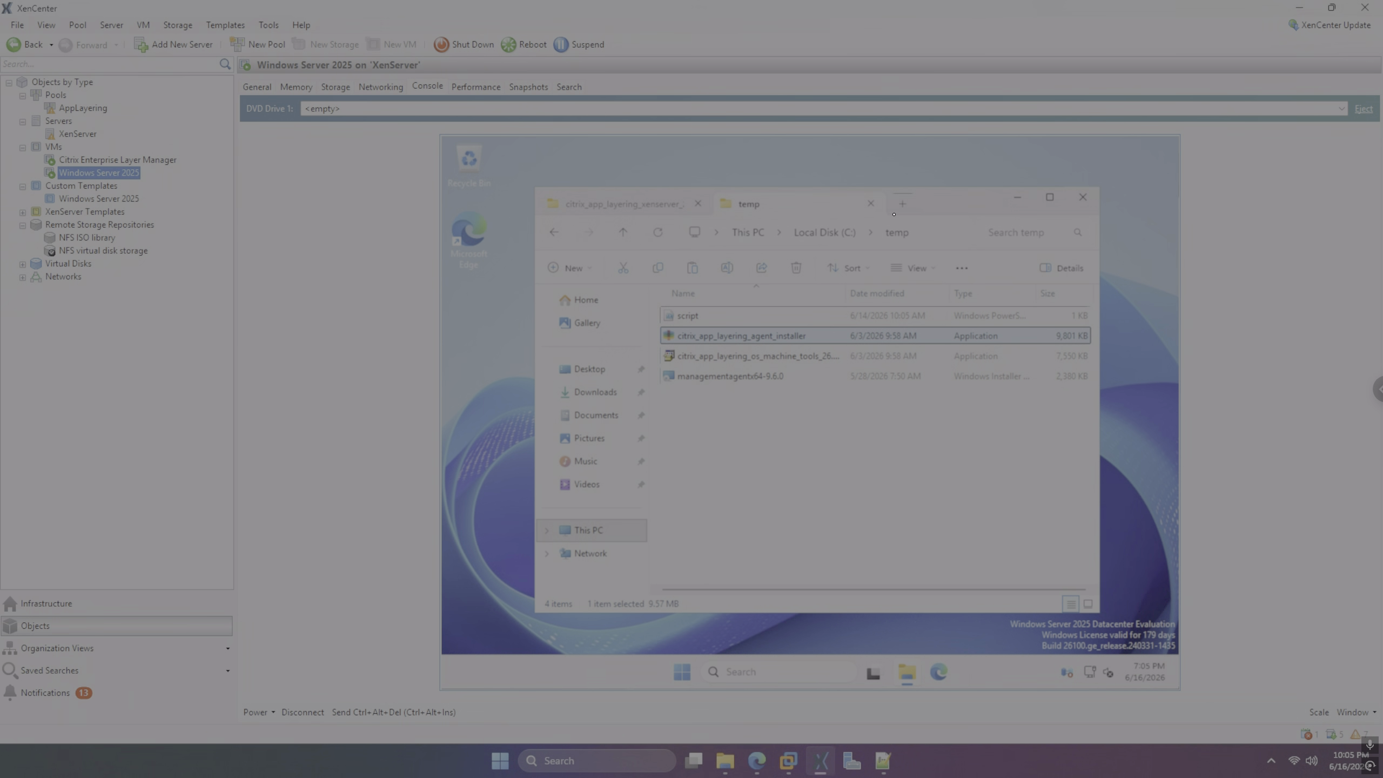
pyautogui.press('Down')
pyautogui.press('Down')
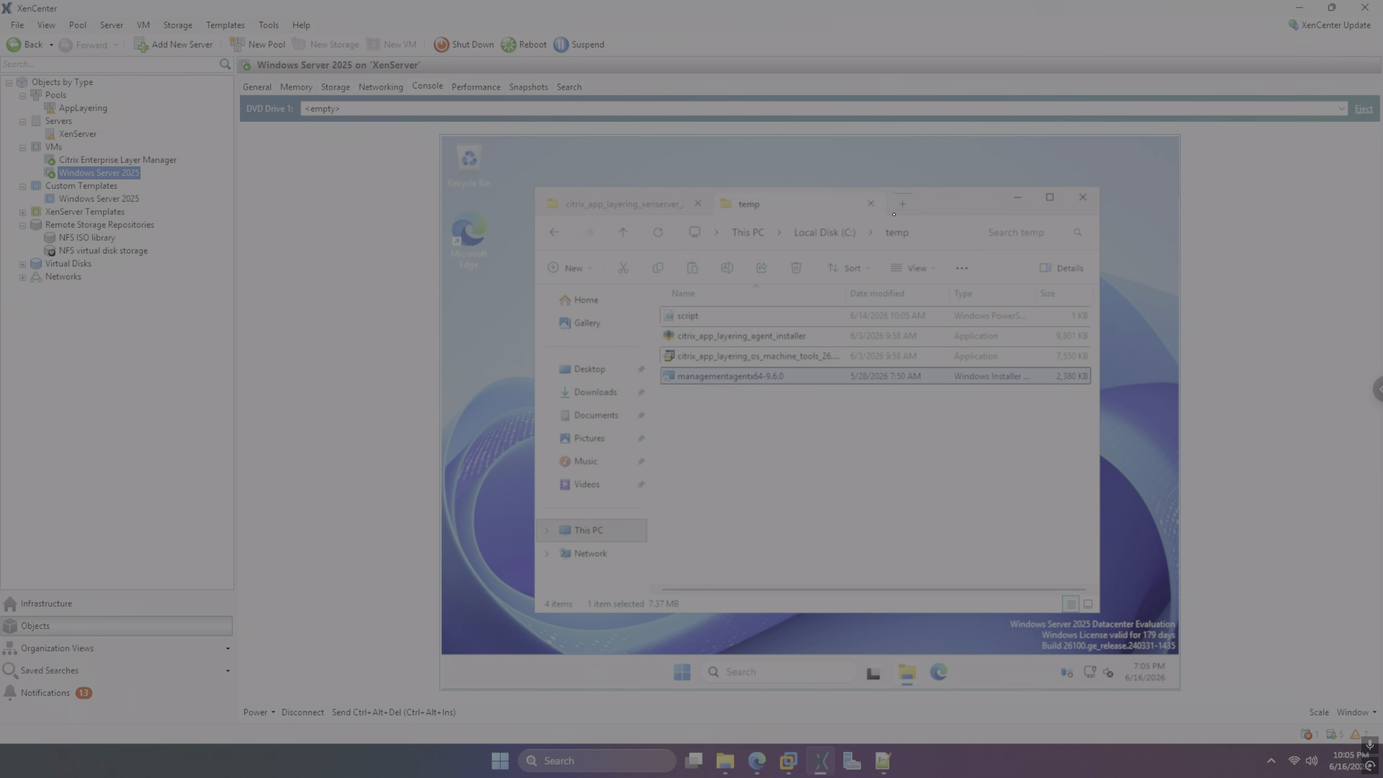
pyautogui.press('Up')
pyautogui.press('Up')
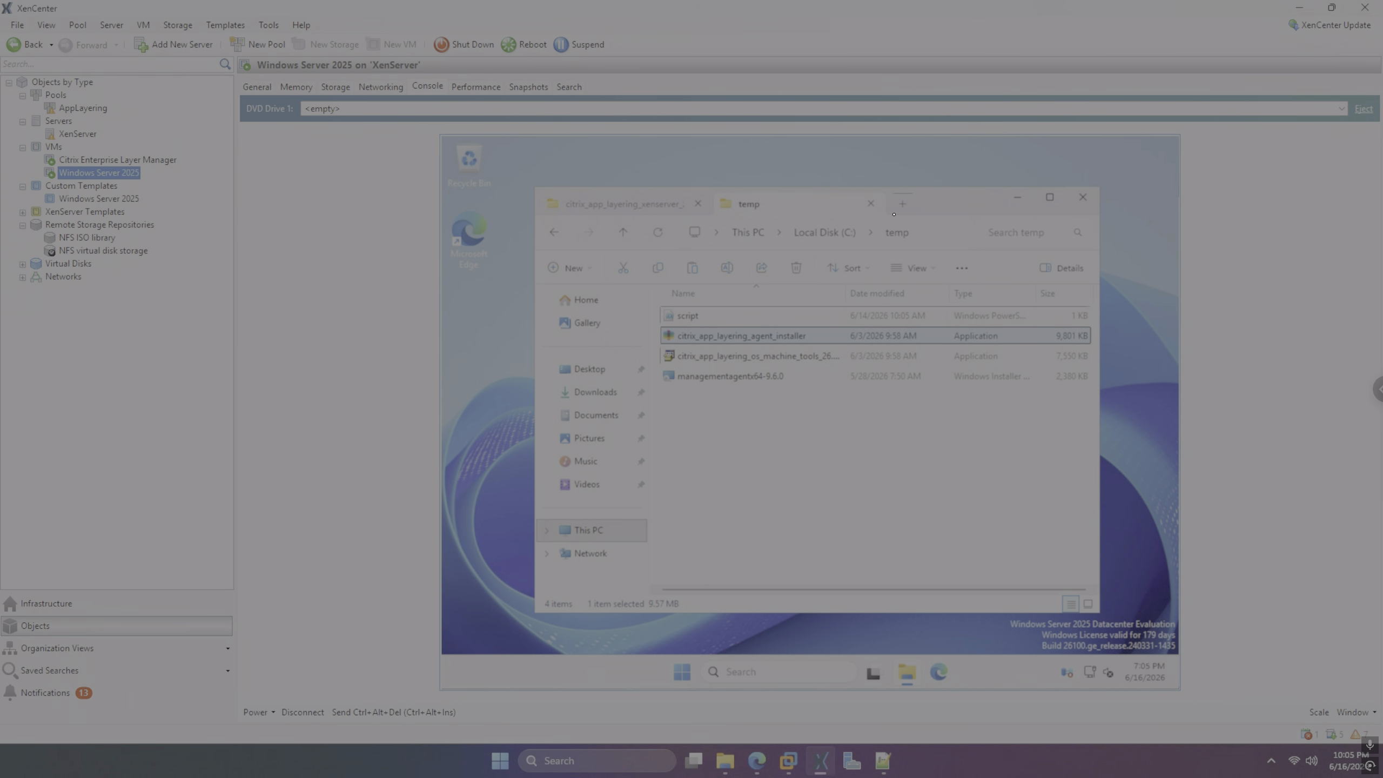
pyautogui.press('Delete')
pyautogui.press('Return')
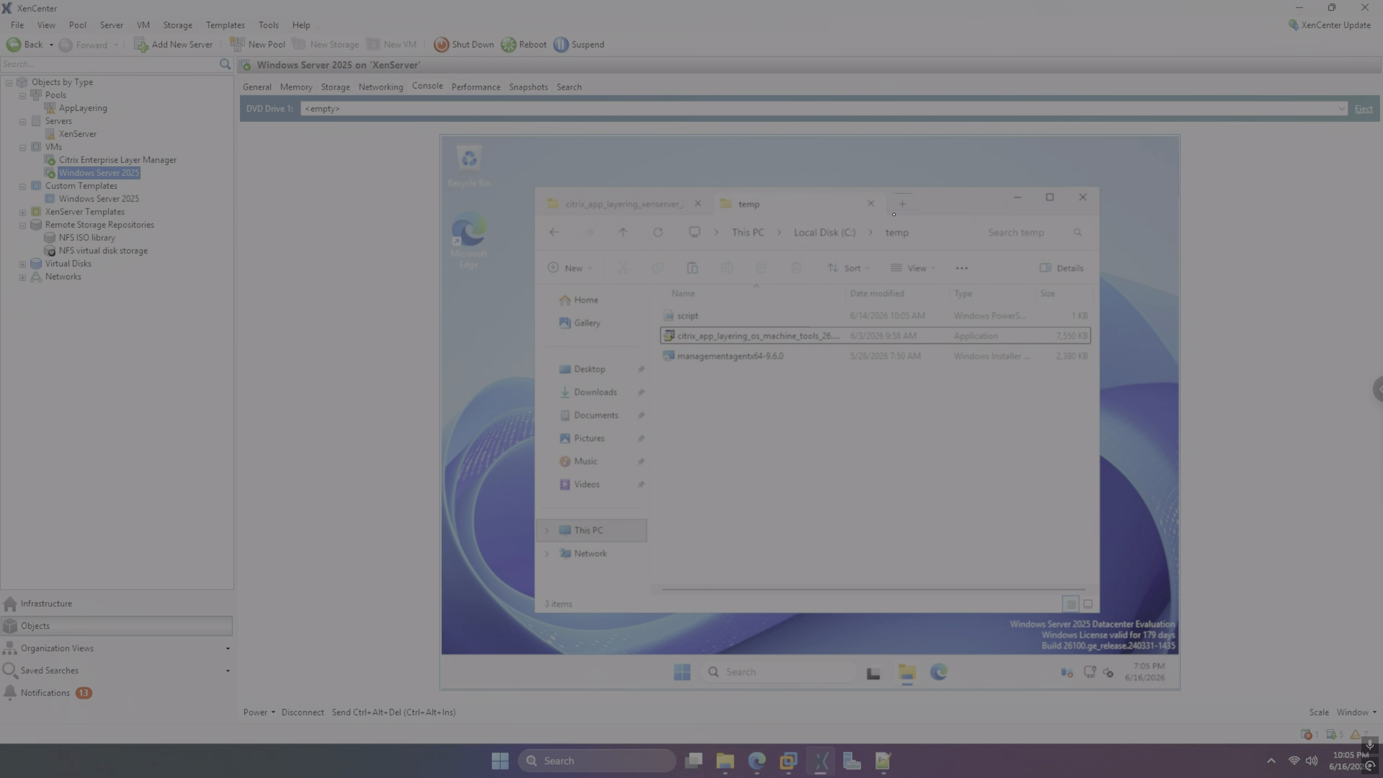
# Open Computer Management from Start search and browse its tree to Performance and Disk Management
pyautogui.press('super')
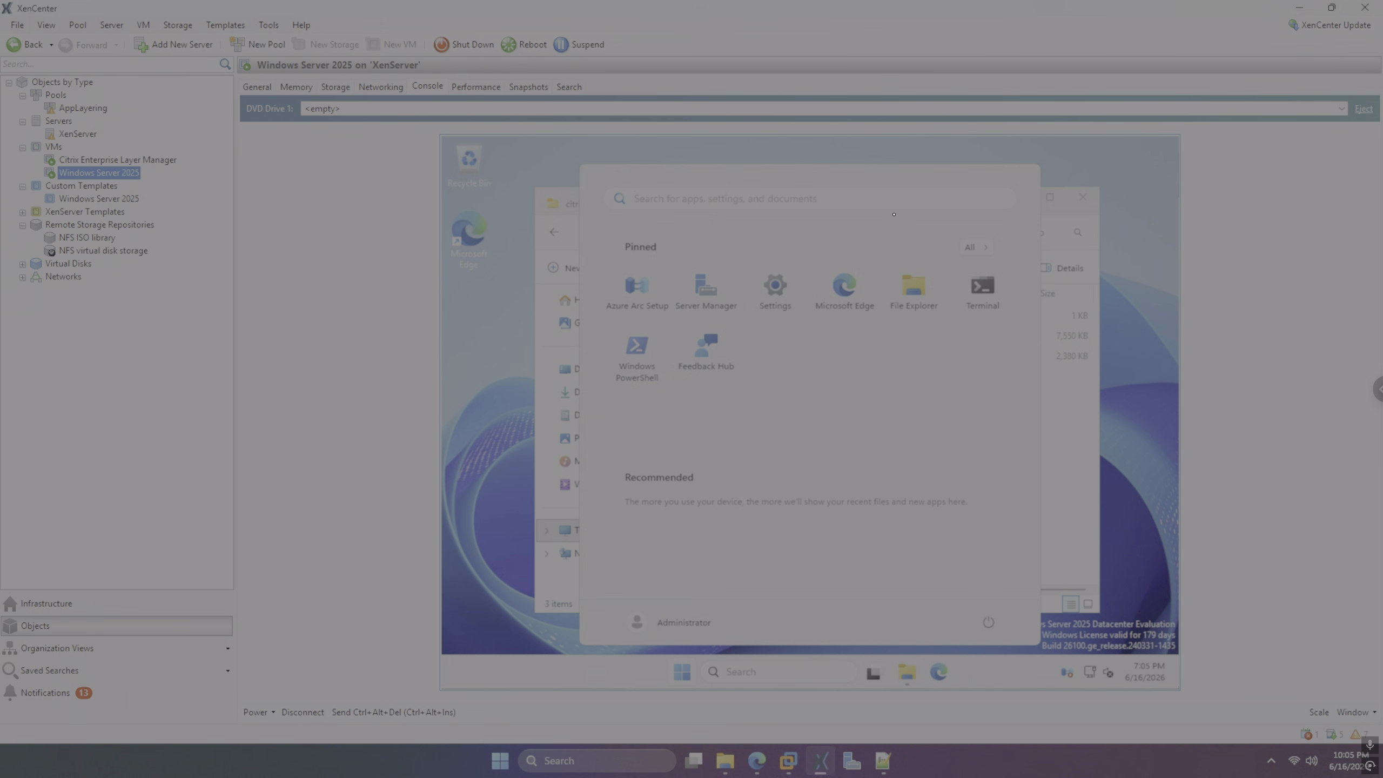
pyautogui.write('device')
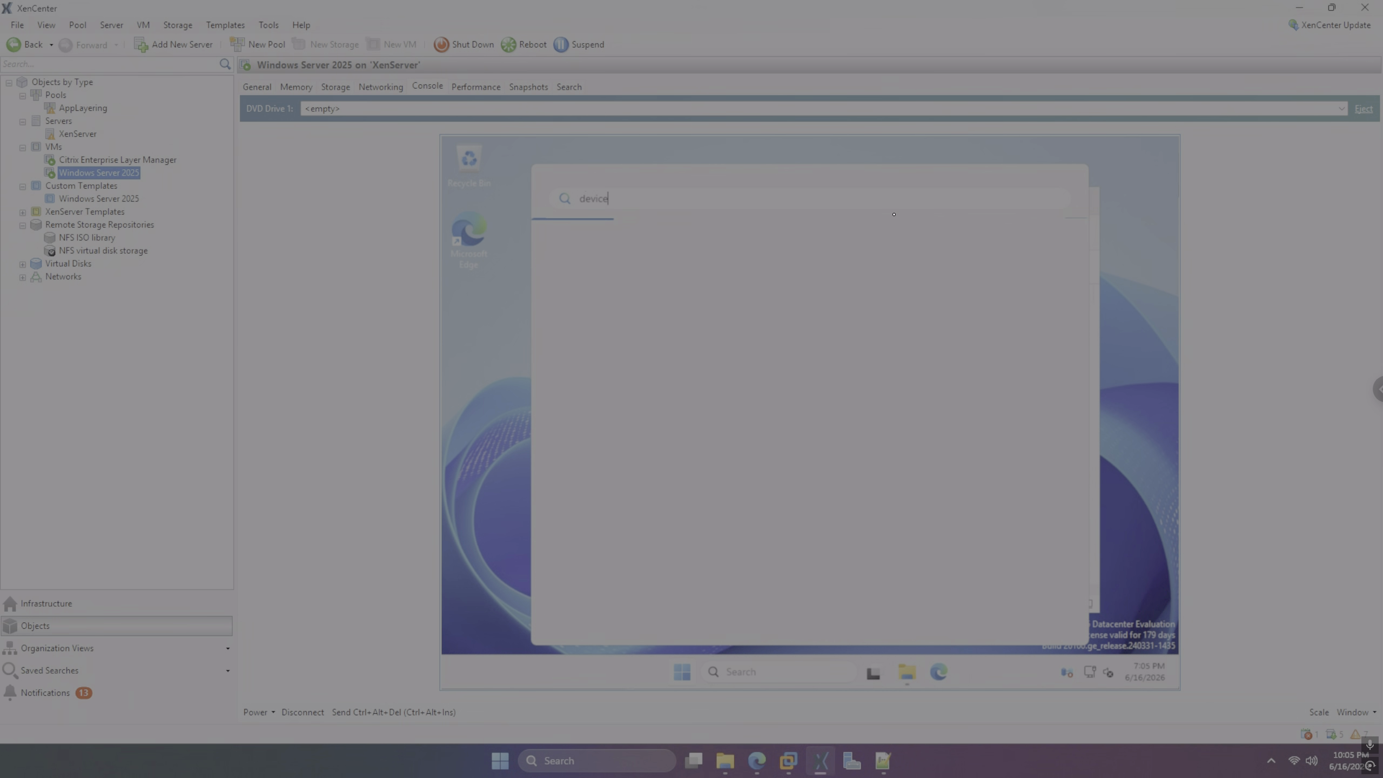
pyautogui.press('BackSpace')
pyautogui.press('BackSpace')
pyautogui.press('BackSpace')
pyautogui.press('BackSpace')
pyautogui.press('BackSpace')
pyautogui.press('BackSpace')
pyautogui.write('computer m')
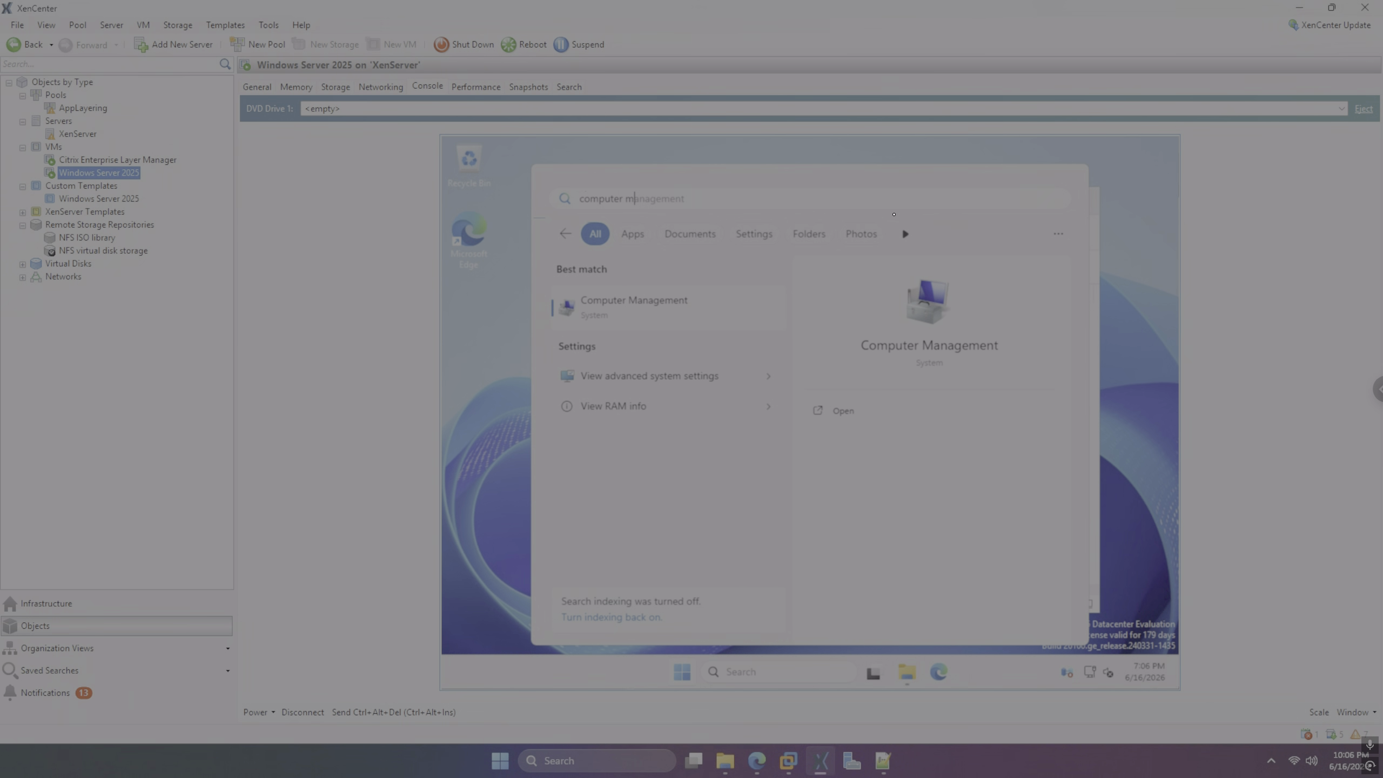
pyautogui.press('Escape')
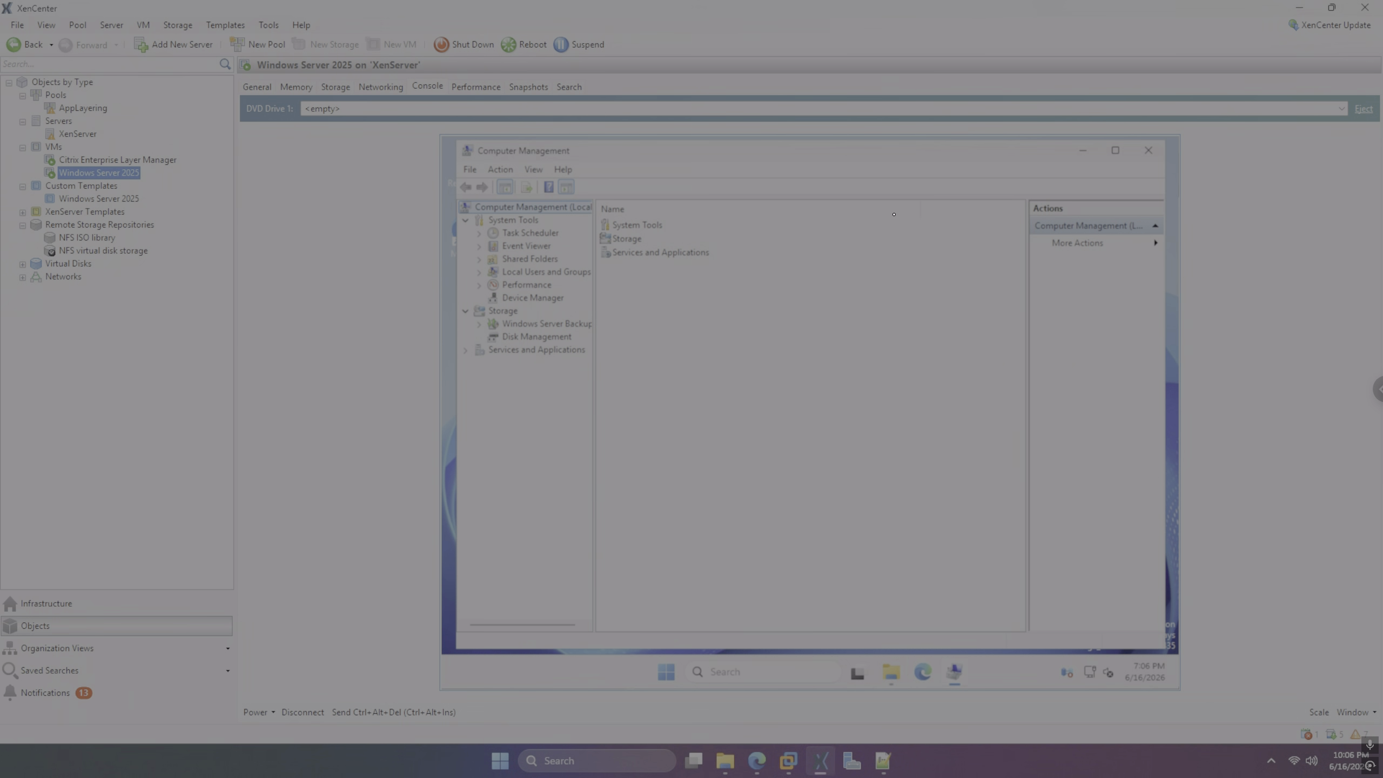
pyautogui.press('Down')
pyautogui.press('Down')
pyautogui.press('Down')
pyautogui.press('Down')
pyautogui.press('Down')
pyautogui.press('Down')
pyautogui.press('Down')
pyautogui.press('Down')
pyautogui.press('Down')
pyautogui.press('Down')
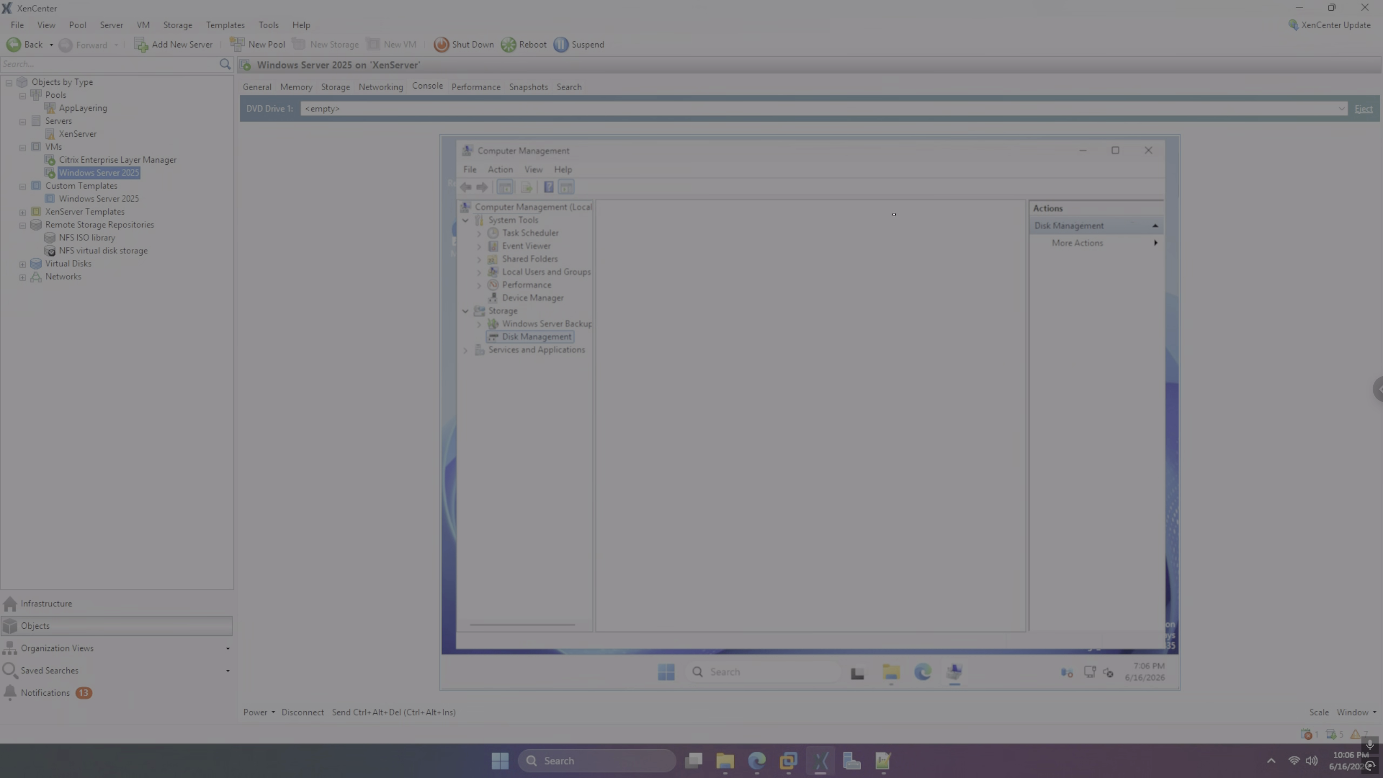
pyautogui.press('Up')
pyautogui.press('Up')
pyautogui.press('Up')
pyautogui.press('Up')
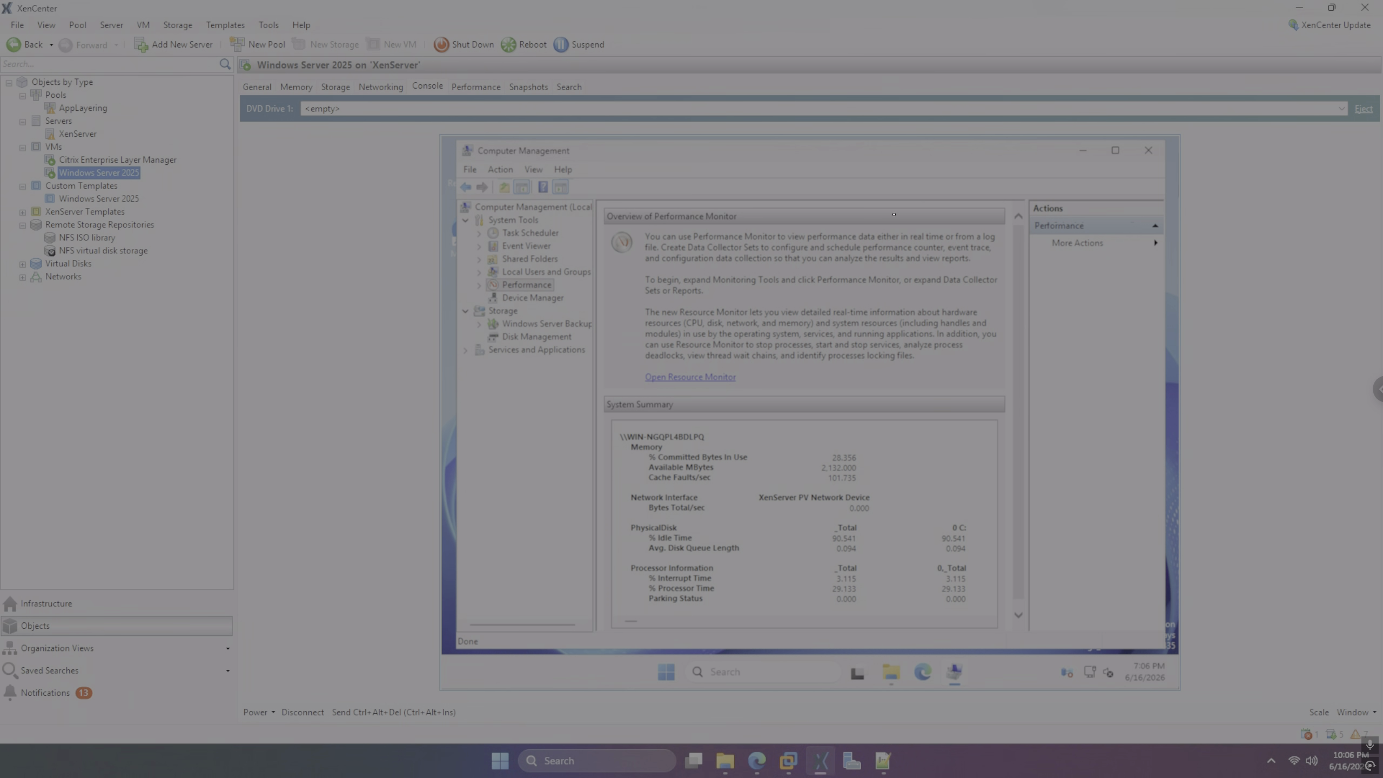
pyautogui.hotkey('alt', 'Tab')
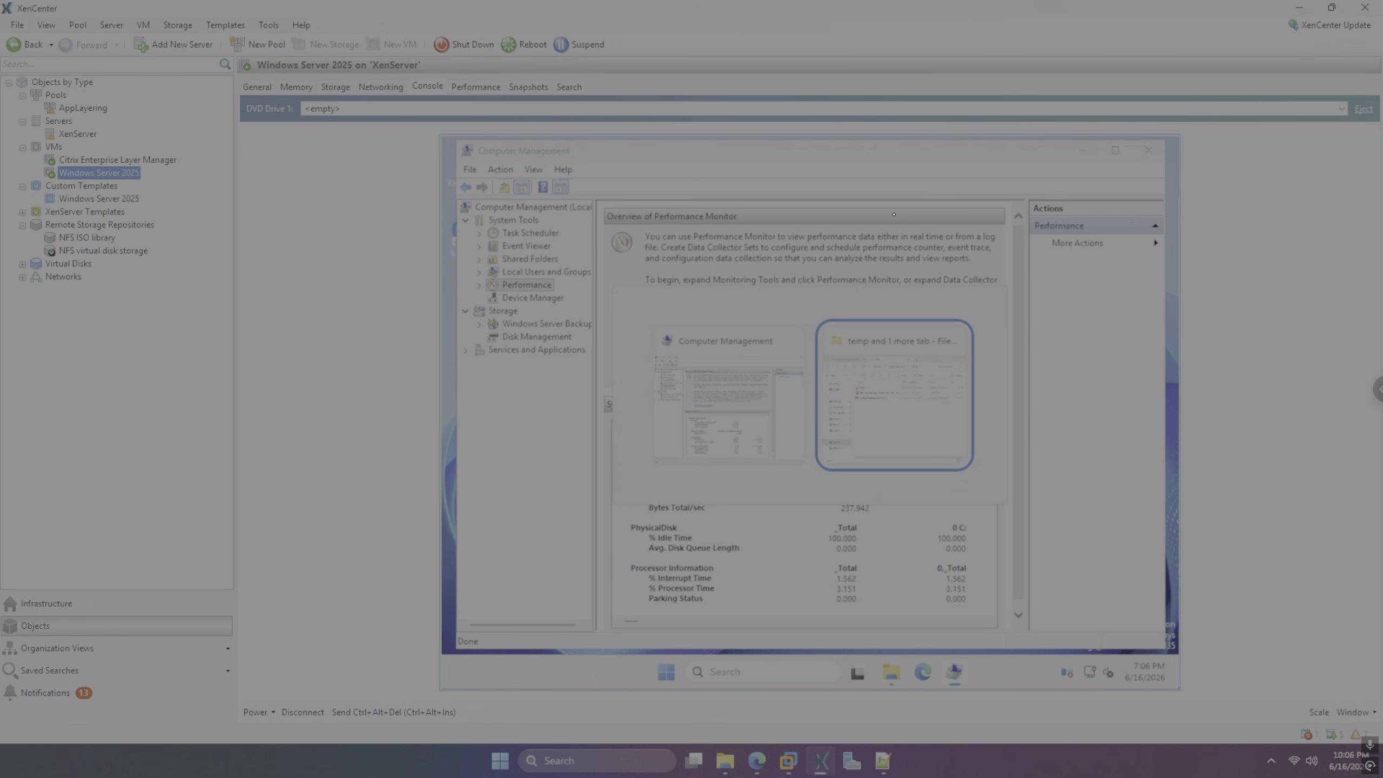
pyautogui.hotkey('alt', 'Tab')
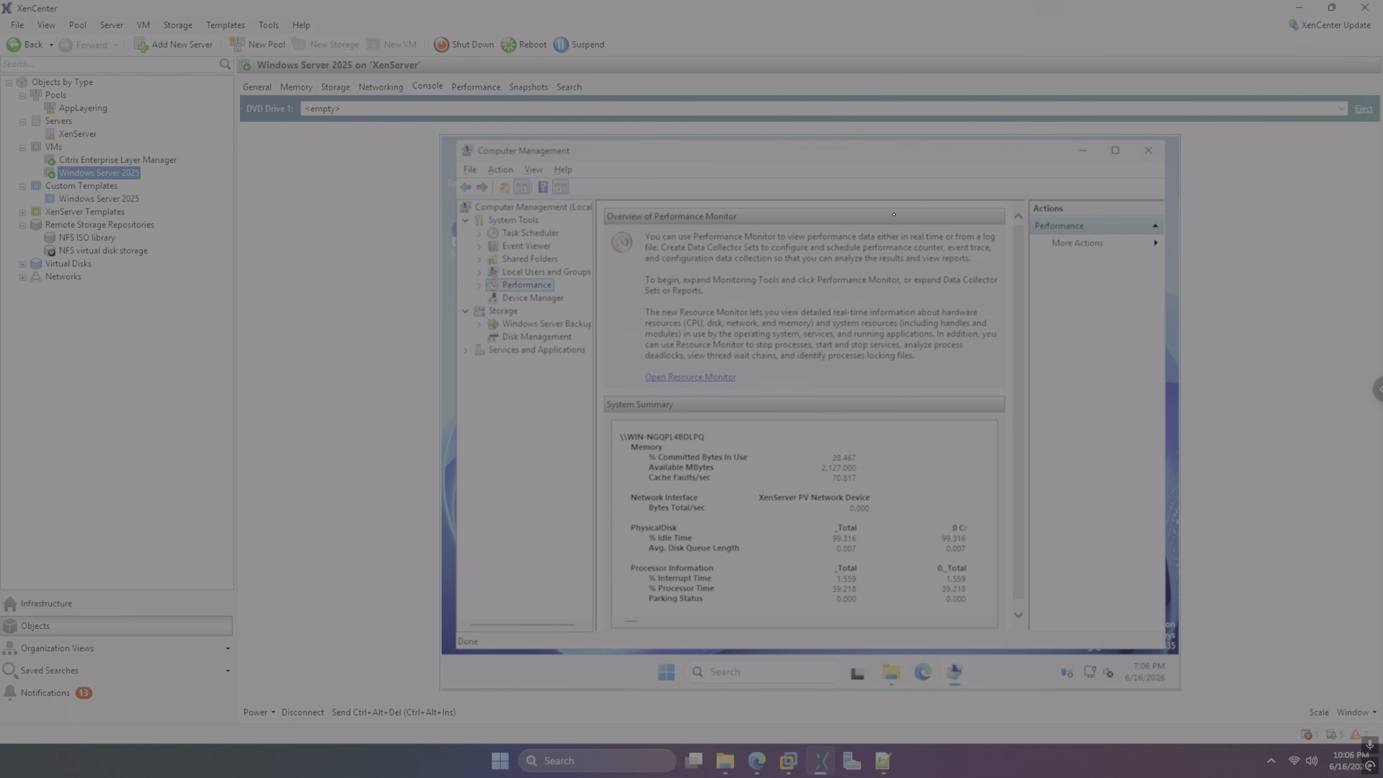
# Close Computer Management, open Device Manager via 'devi' search, review it, then close it
pyautogui.hotkey('alt', 'F4')
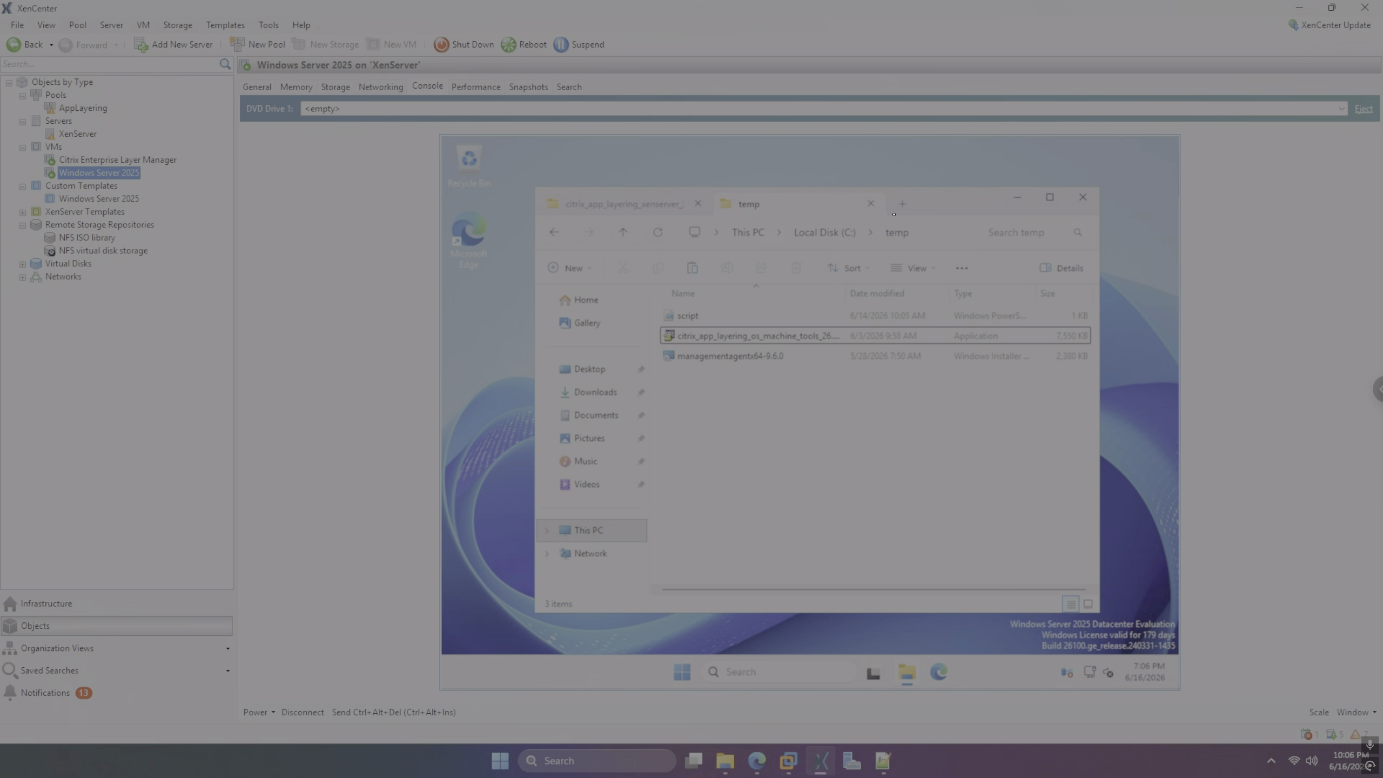
pyautogui.press('super')
pyautogui.write('devi')
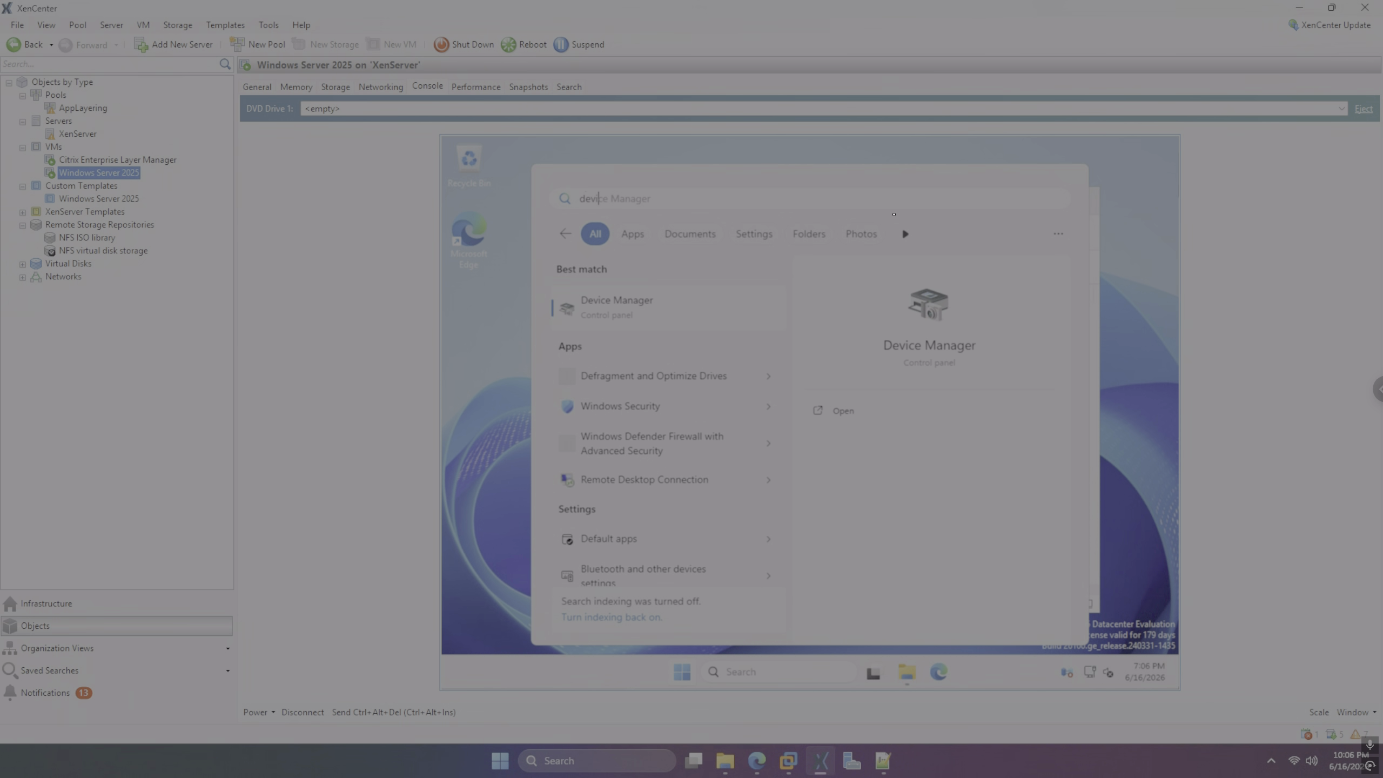
pyautogui.press('Return')
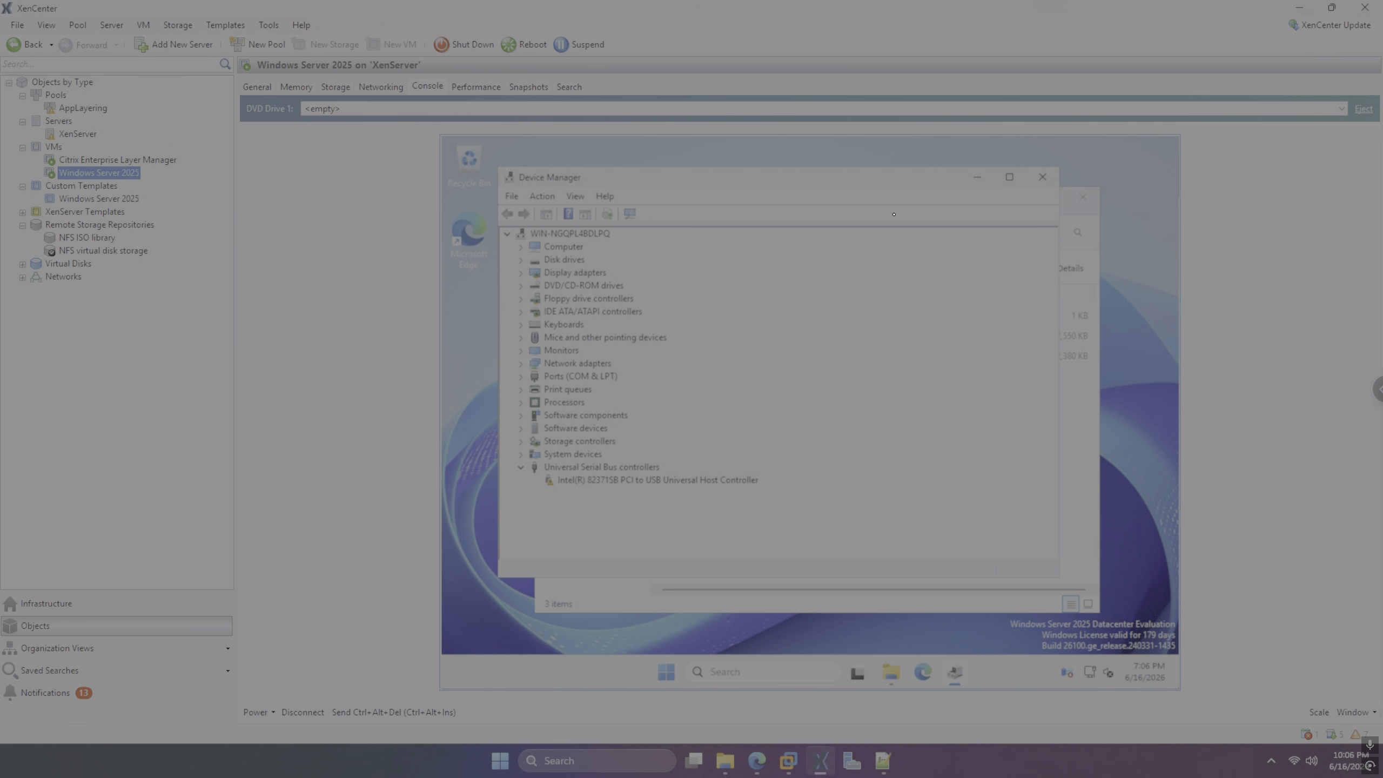
pyautogui.hotkey('alt', 'F4')
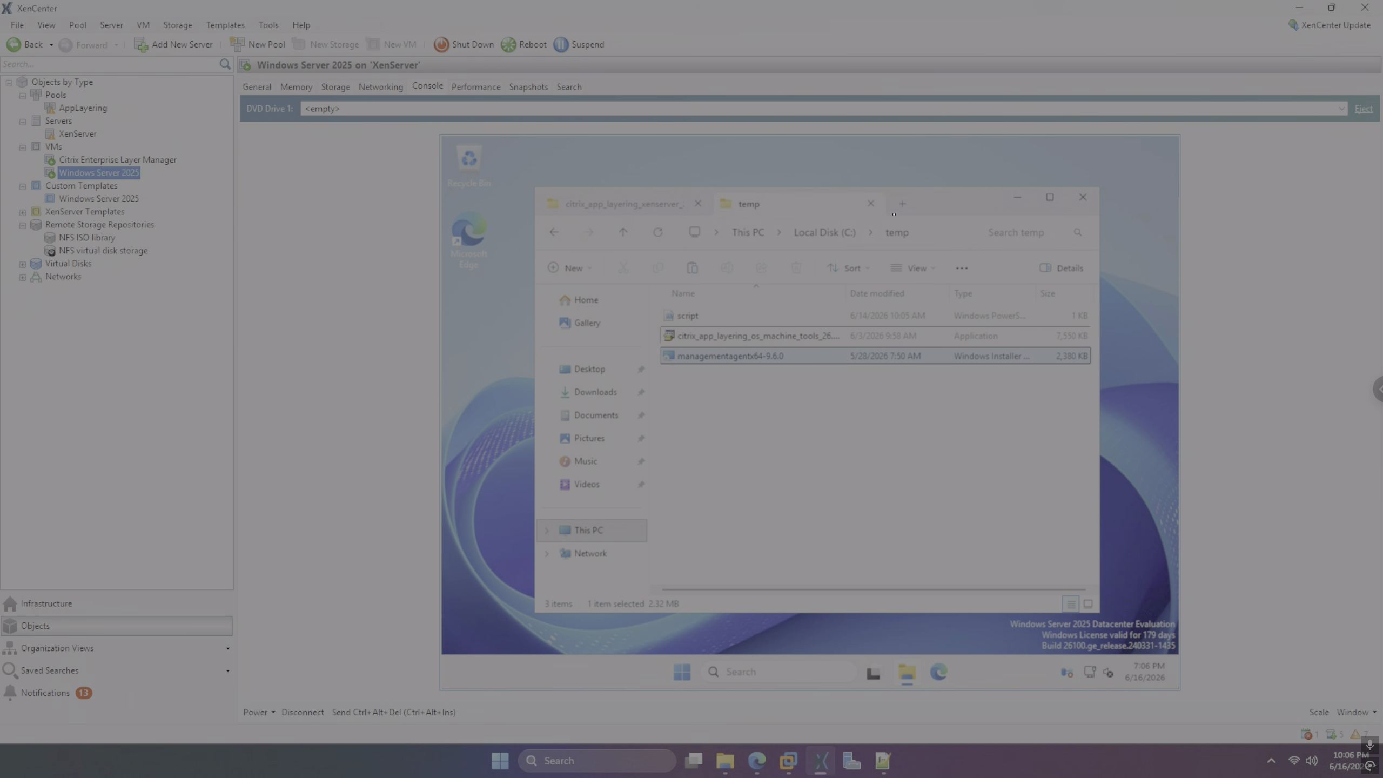
# Run citrix_app_layering_os_machine_tools, extract to C:\Windows\Setup\scripts, and choose Do not use KMS
pyautogui.press('Up')
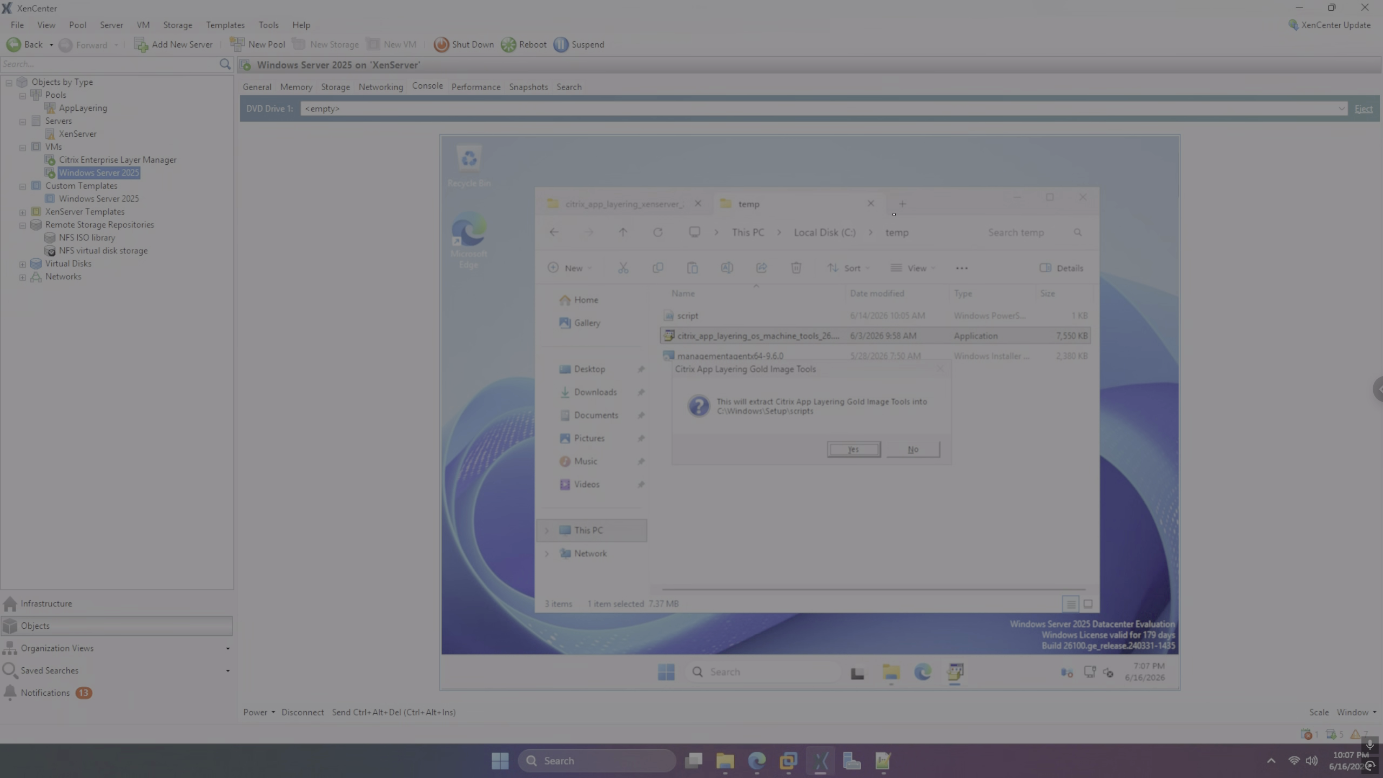
pyautogui.press('Return')
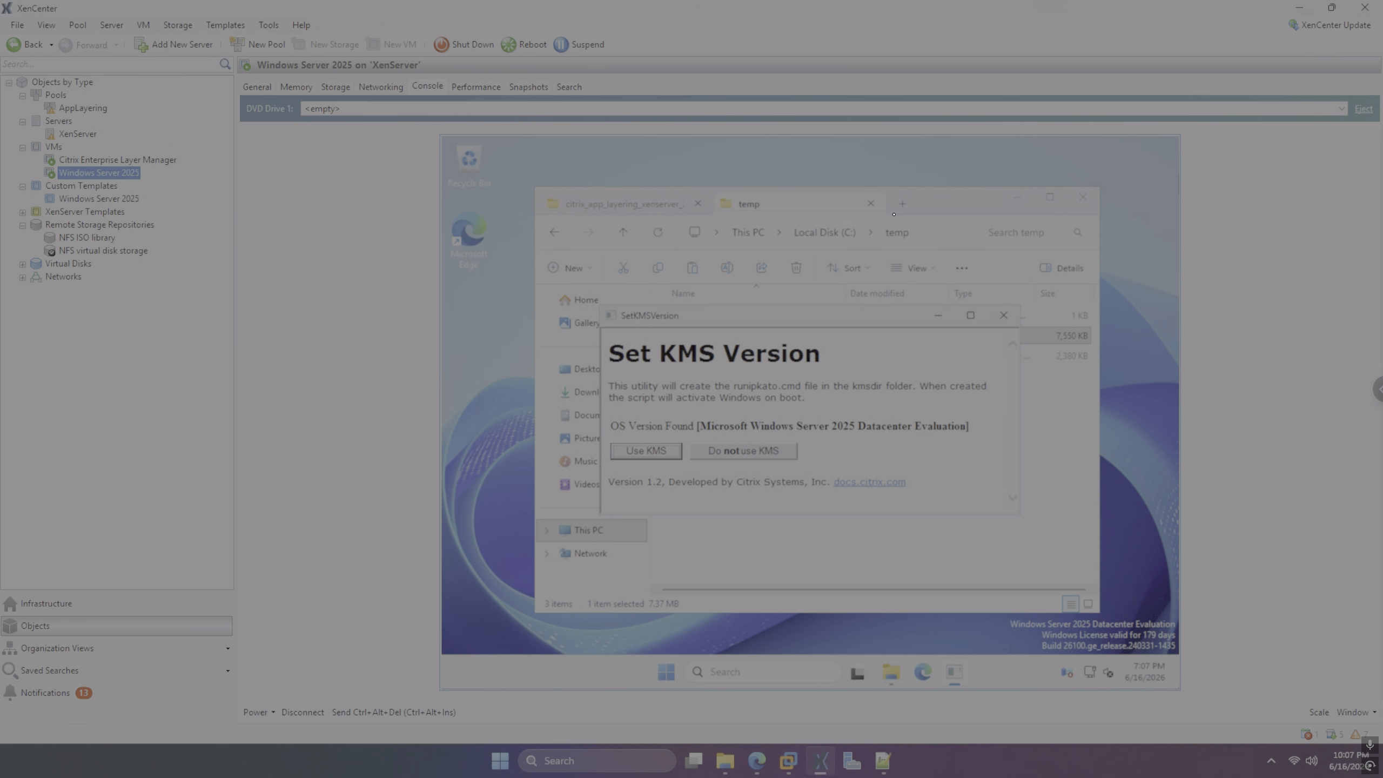
pyautogui.press('Tab')
pyautogui.press('Return')
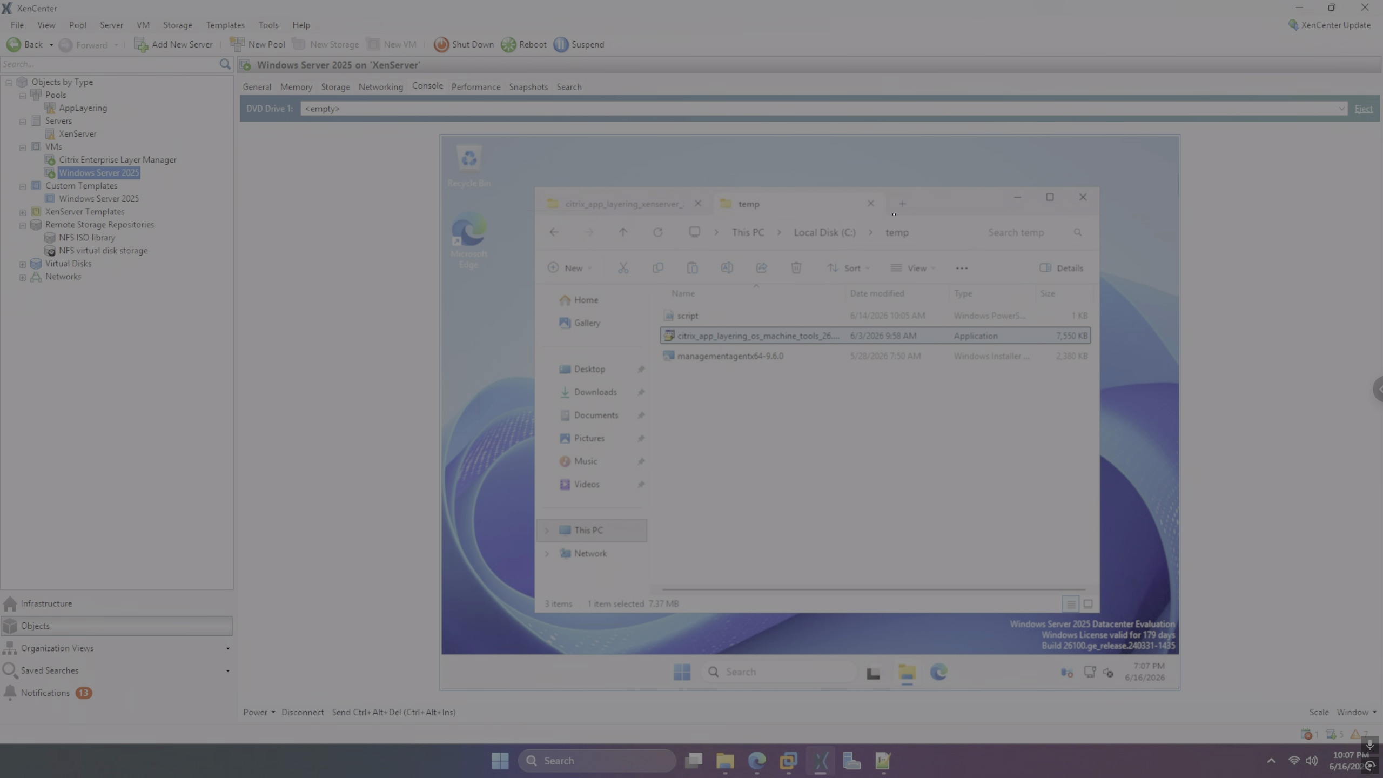
# Open the C:\Windows folder from the VM's Start search
pyautogui.press('super')
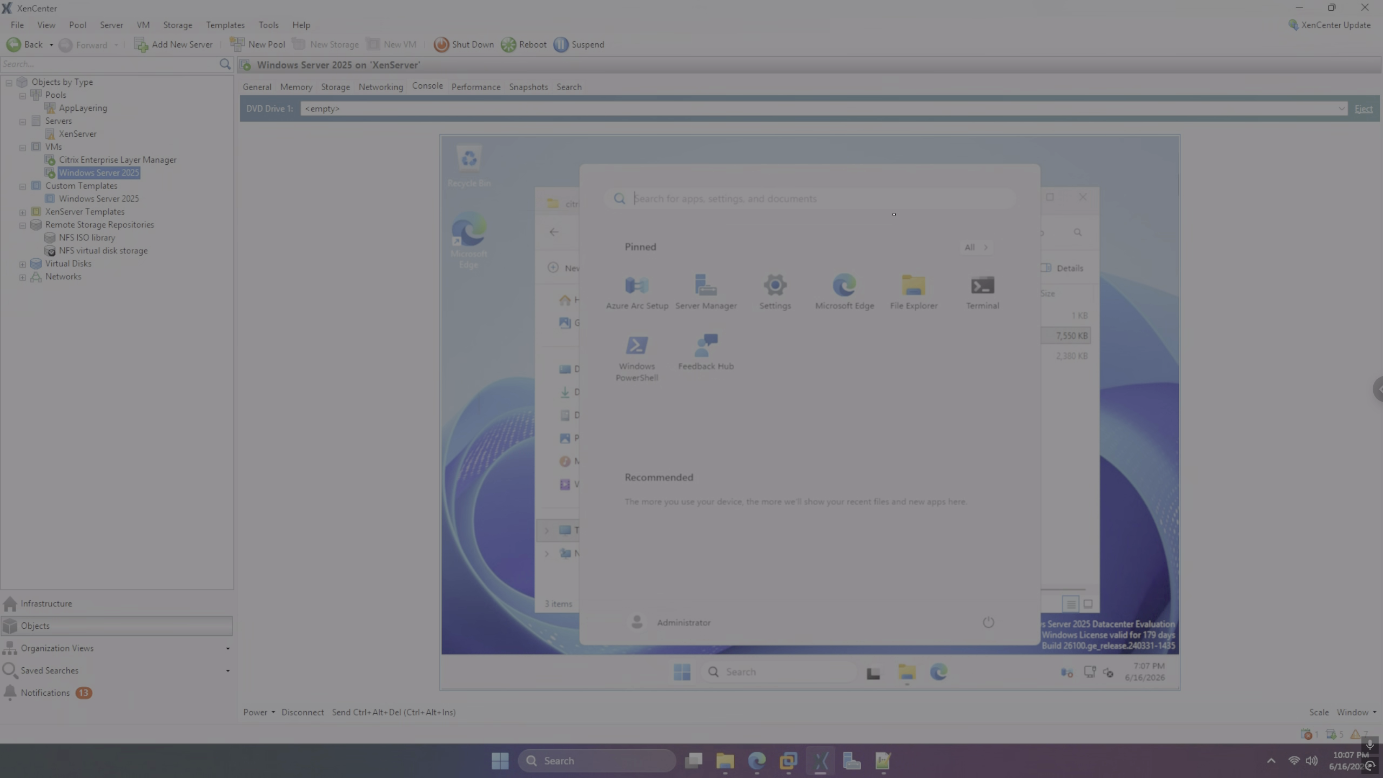
pyautogui.write('c:\\wi')
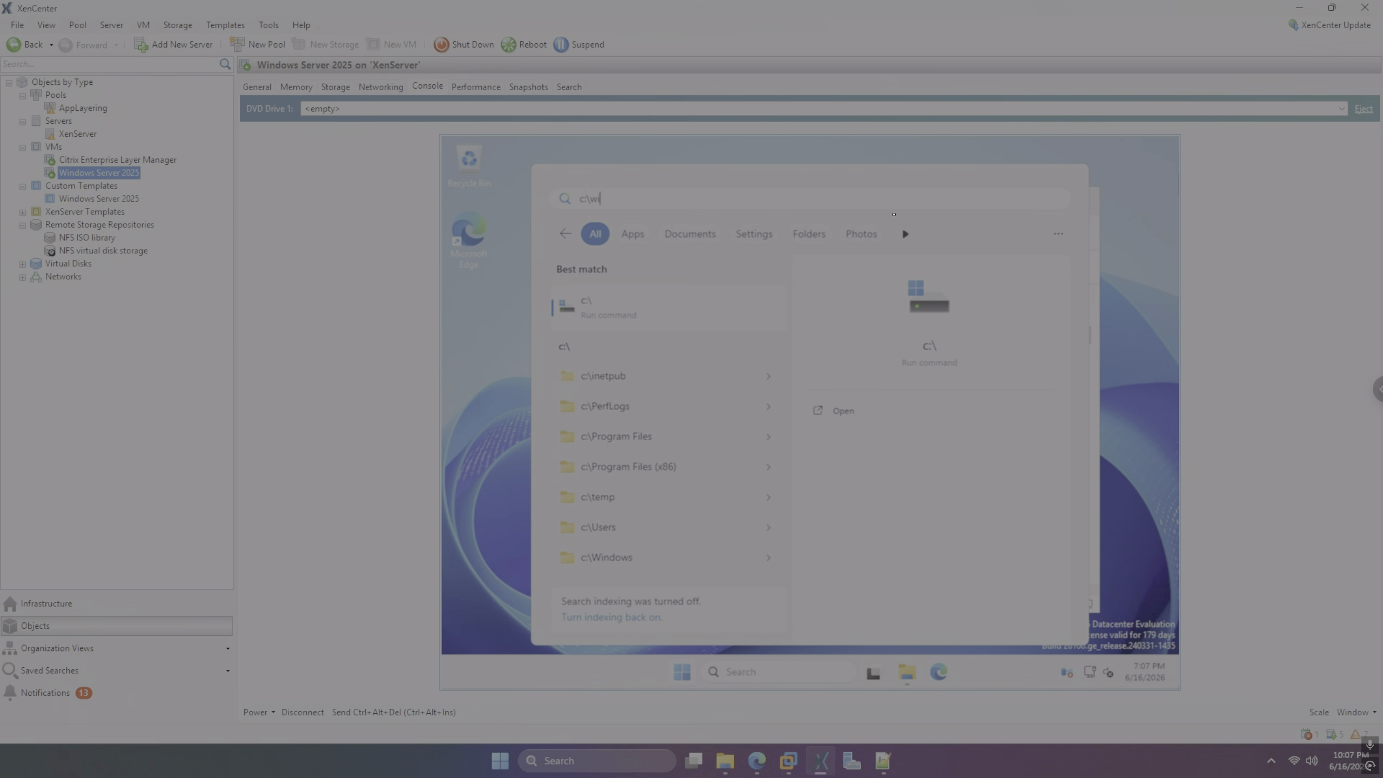
pyautogui.write('ndows')
pyautogui.press('Return')
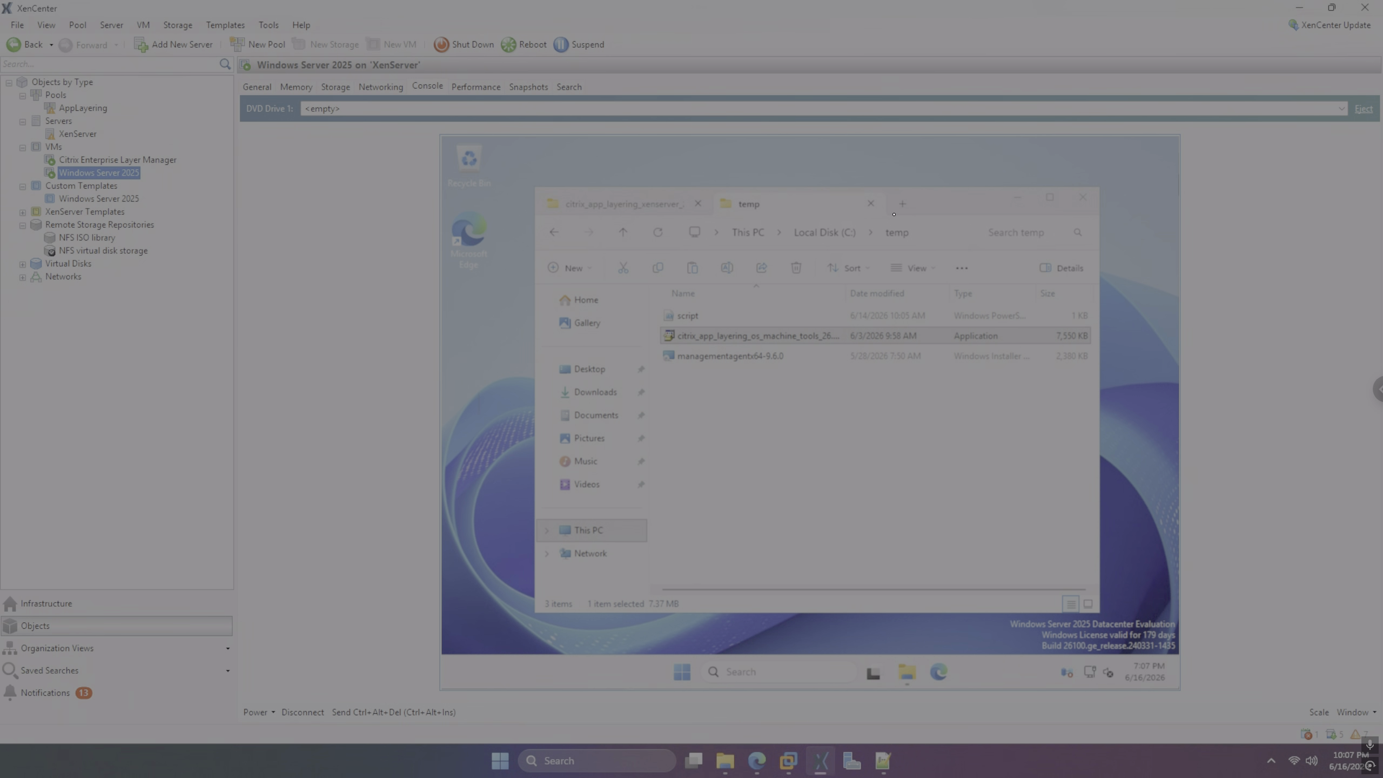
# Navigate into Setup\Scripts and select the Image Preparation Utility setup file
pyautogui.write('se')
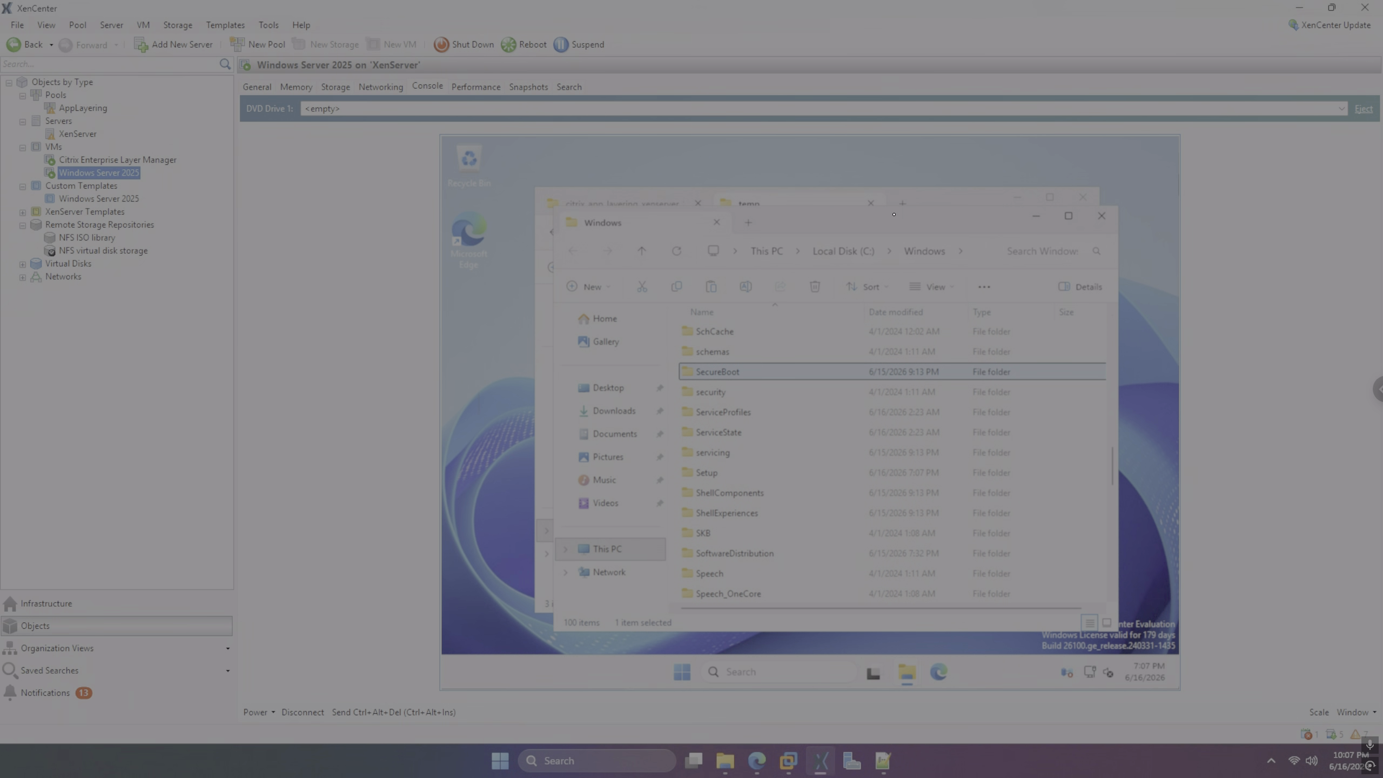
pyautogui.press('Down')
pyautogui.press('Down')
pyautogui.press('Down')
pyautogui.press('Down')
pyautogui.press('Down')
pyautogui.press('Down')
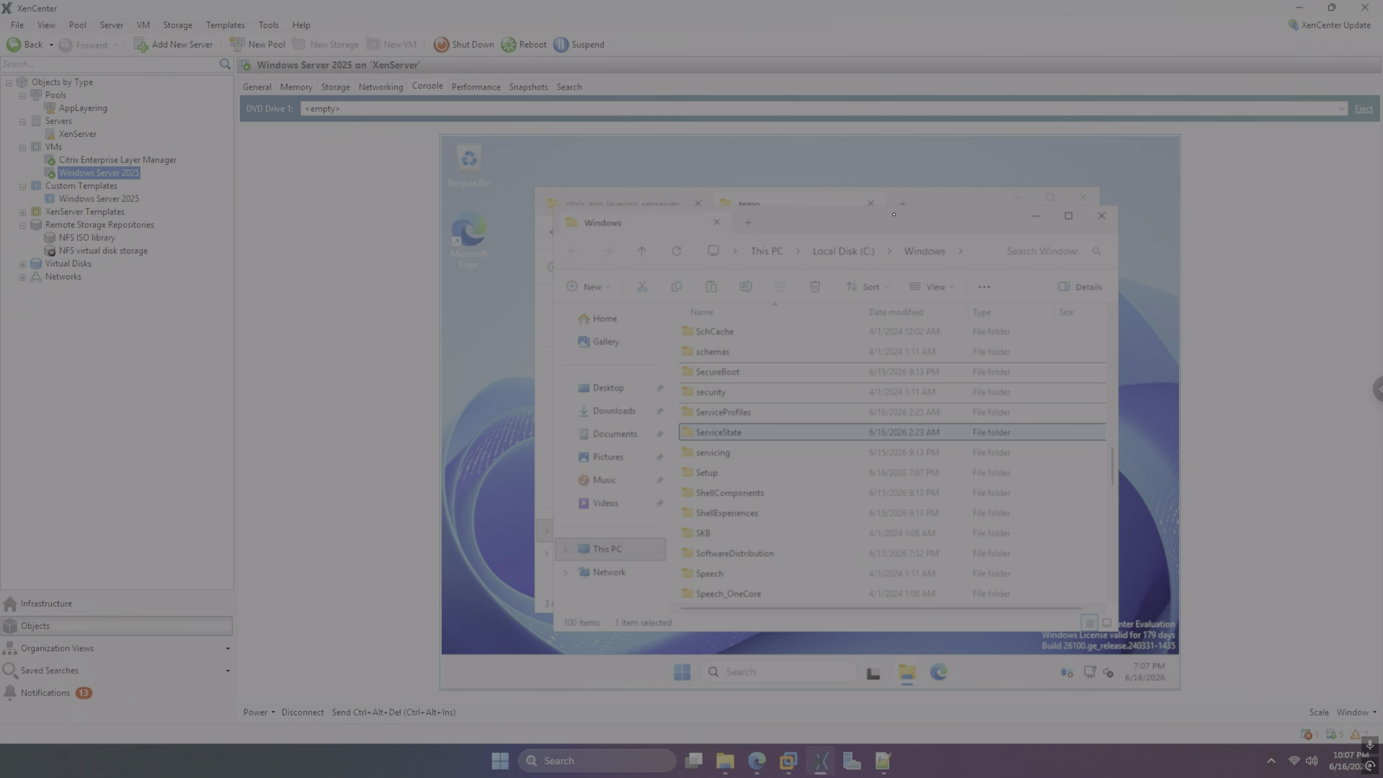
pyautogui.press('Return')
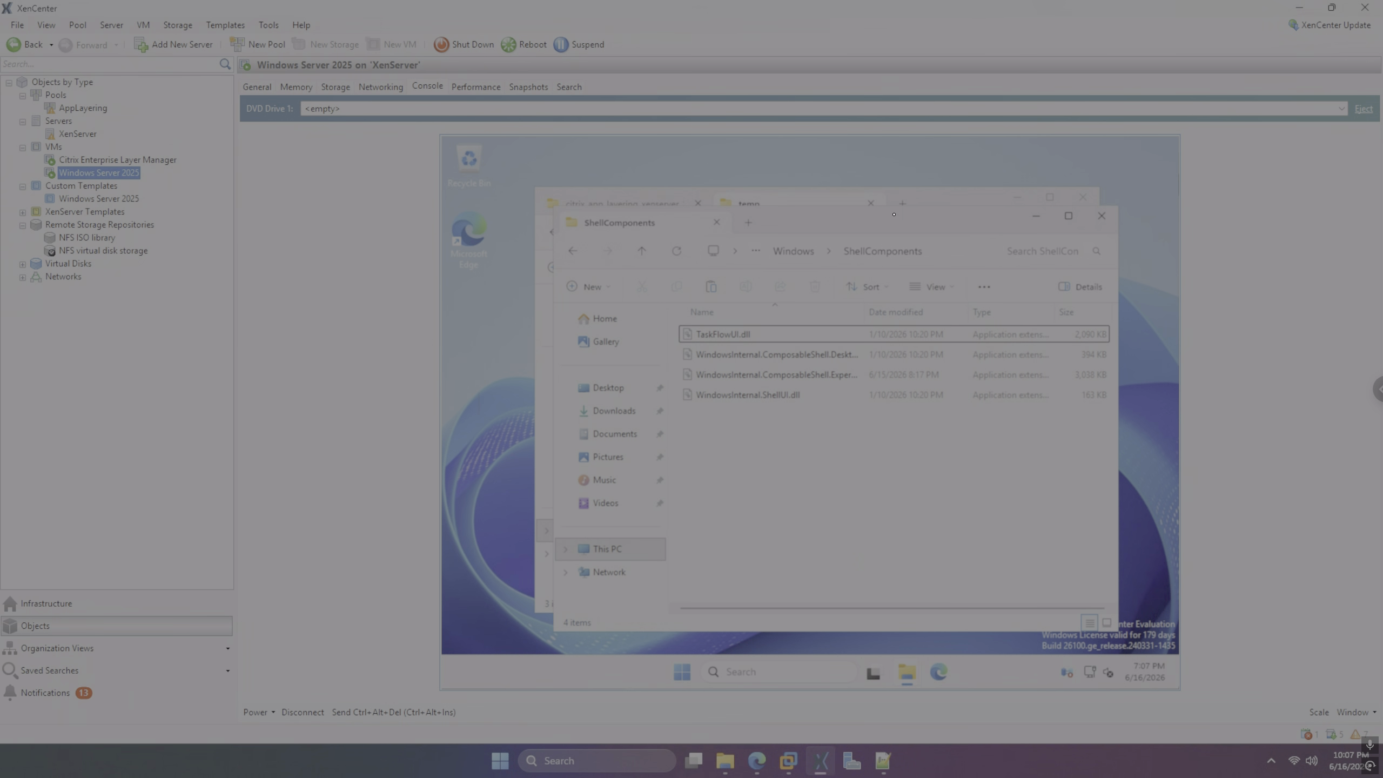
pyautogui.press('BackSpace')
pyautogui.press('Up')
pyautogui.press('Return')
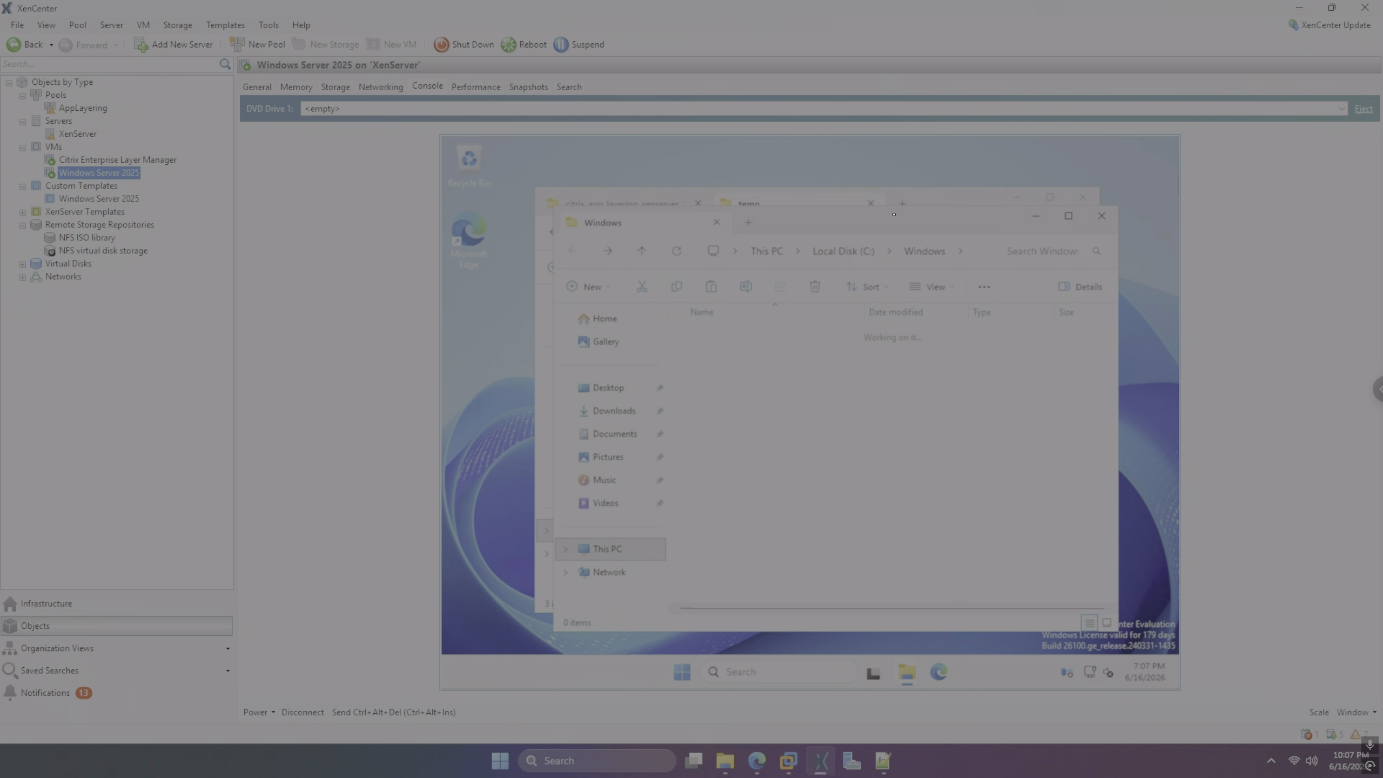
pyautogui.press('Down')
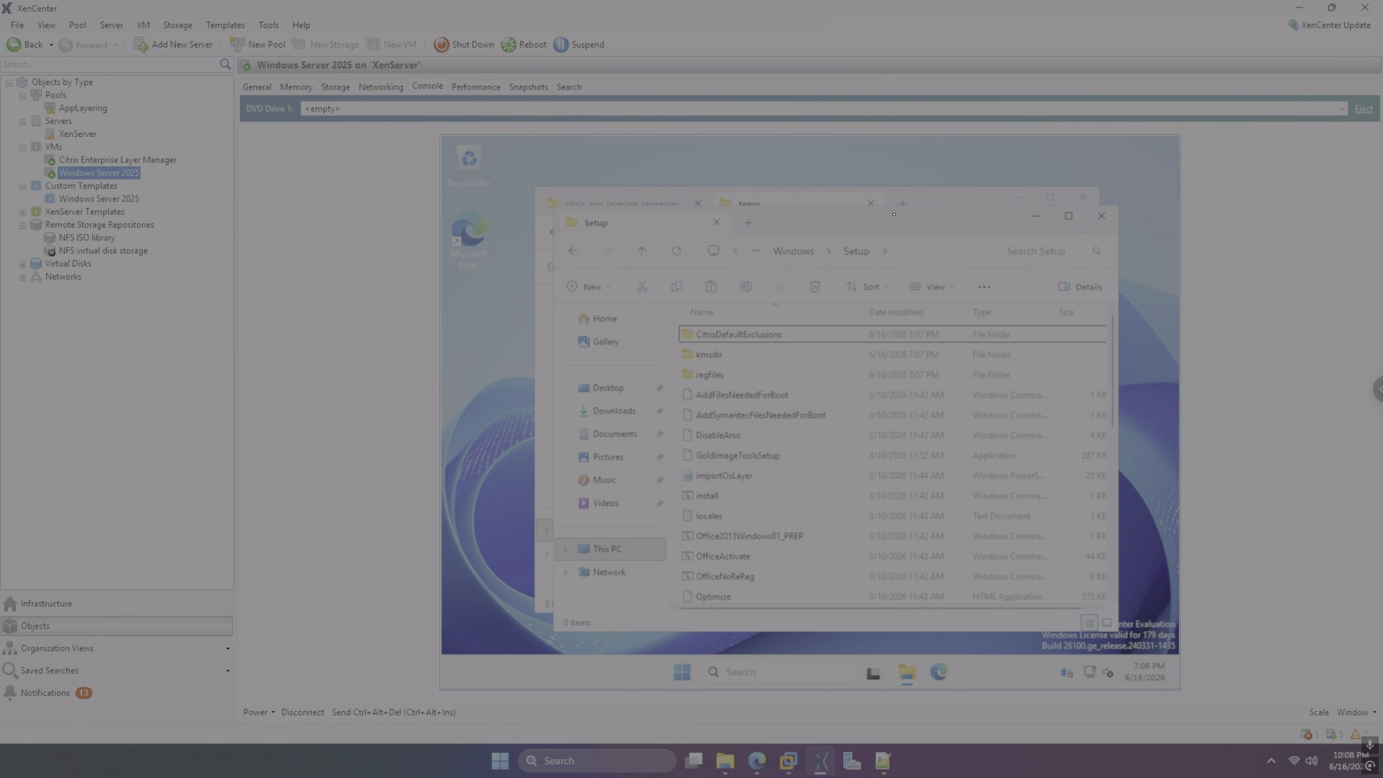
pyautogui.press('Down')
pyautogui.press('Down')
pyautogui.press('Down')
pyautogui.press('Down')
pyautogui.press('Down')
pyautogui.press('Down')
pyautogui.press('Down')
pyautogui.press('Down')
pyautogui.press('Down')
pyautogui.press('Down')
pyautogui.press('Down')
pyautogui.press('Down')
pyautogui.press('Down')
pyautogui.press('Down')
pyautogui.press('Down')
pyautogui.press('Down')
pyautogui.press('Down')
pyautogui.press('Down')
pyautogui.press('Down')
pyautogui.press('Down')
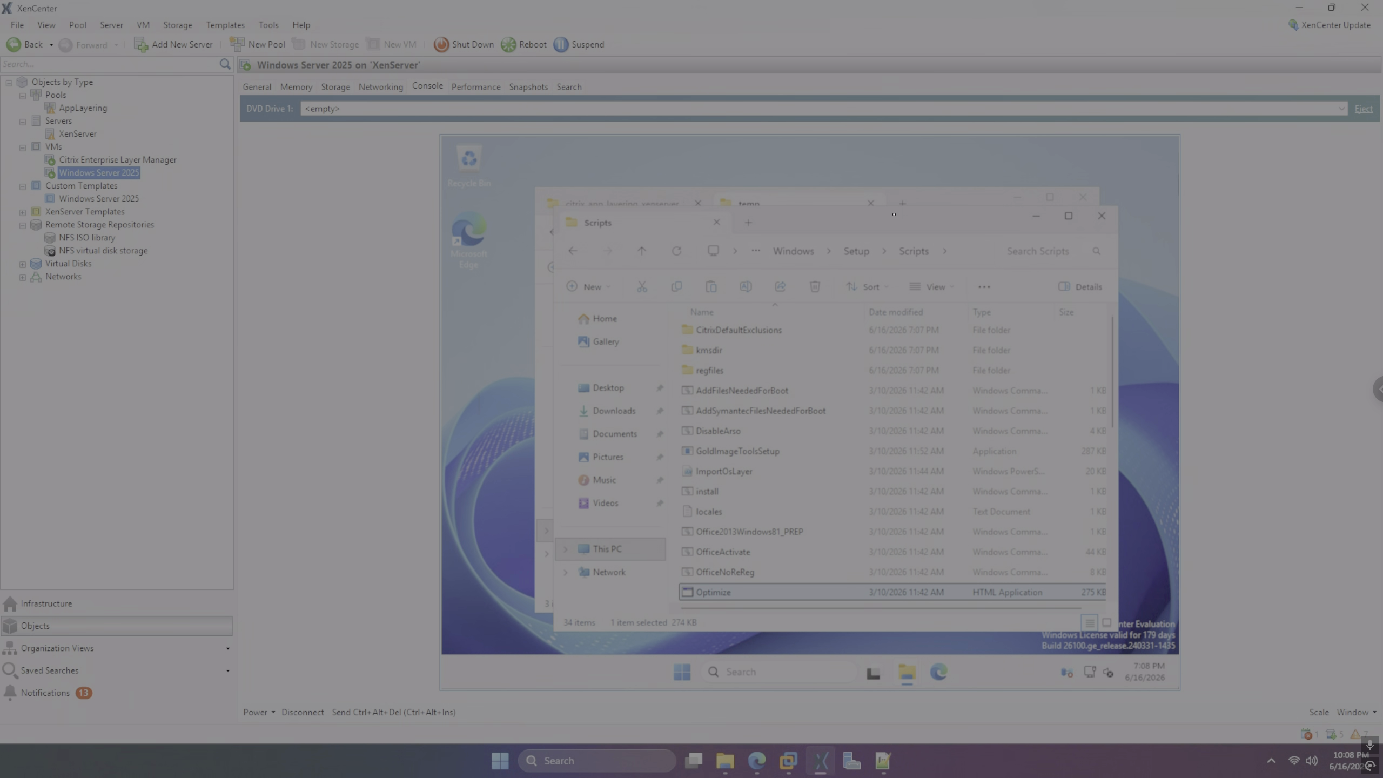
pyautogui.press('Down')
pyautogui.press('Down')
pyautogui.press('Down')
pyautogui.press('Down')
pyautogui.press('Down')
pyautogui.press('Down')
pyautogui.press('Down')
pyautogui.press('Down')
pyautogui.press('Down')
pyautogui.press('Down')
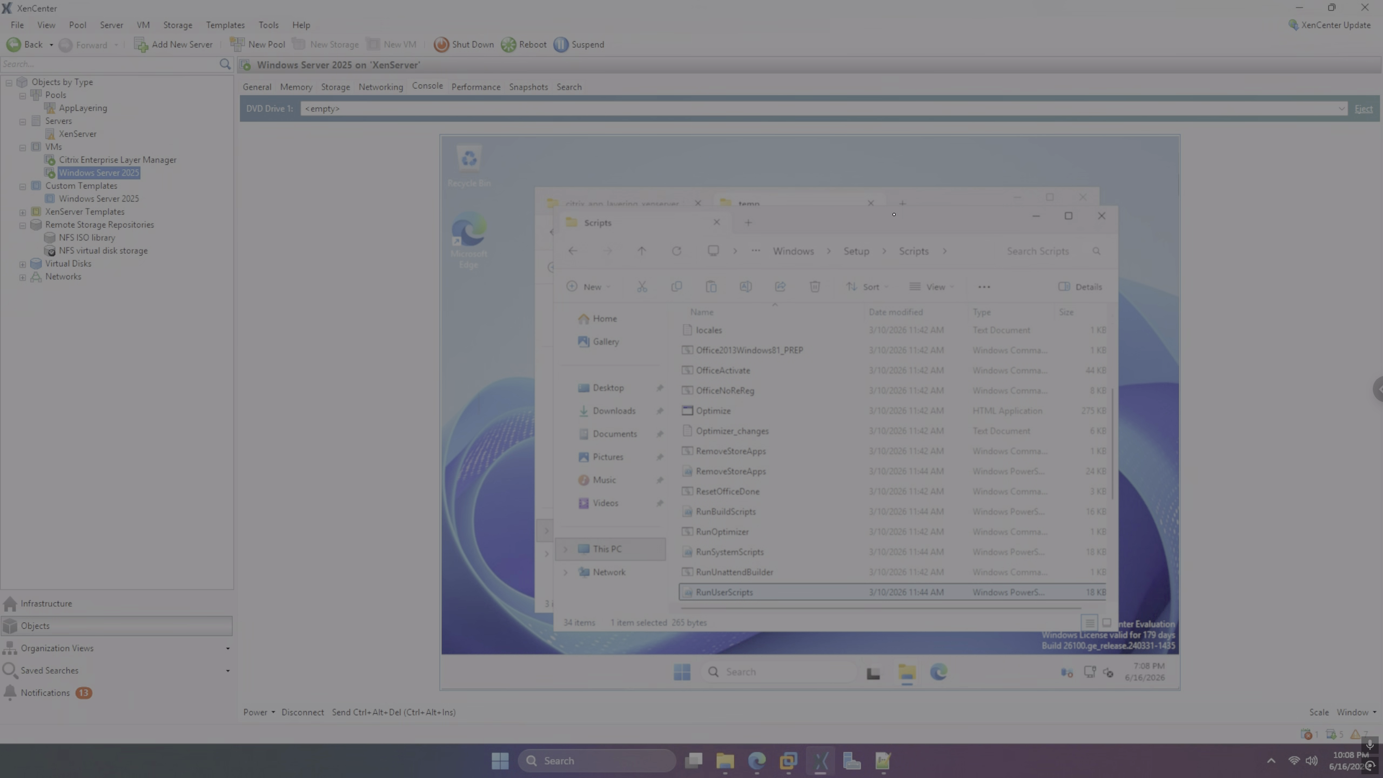
pyautogui.press('Down')
pyautogui.press('Down')
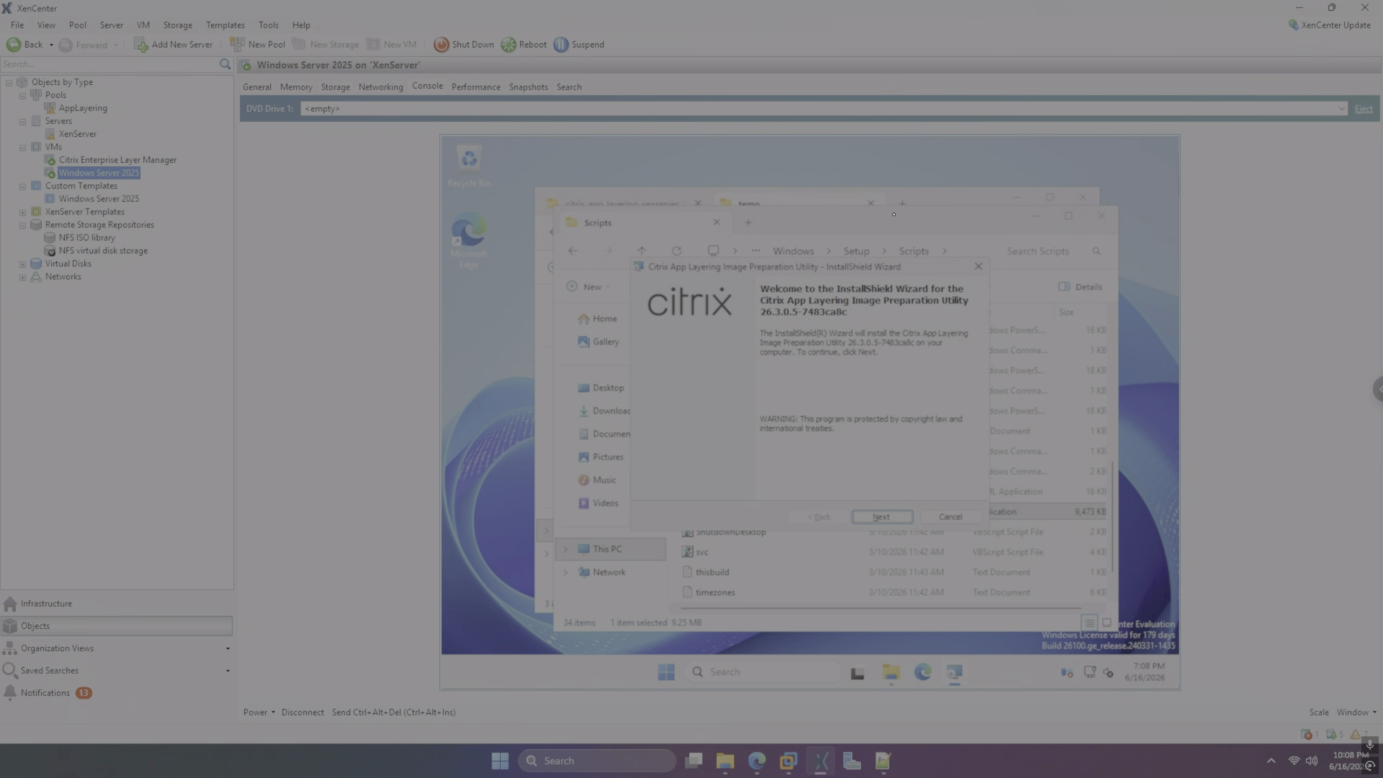
# Open the Services console and select the Windows Update service
pyautogui.press('super')
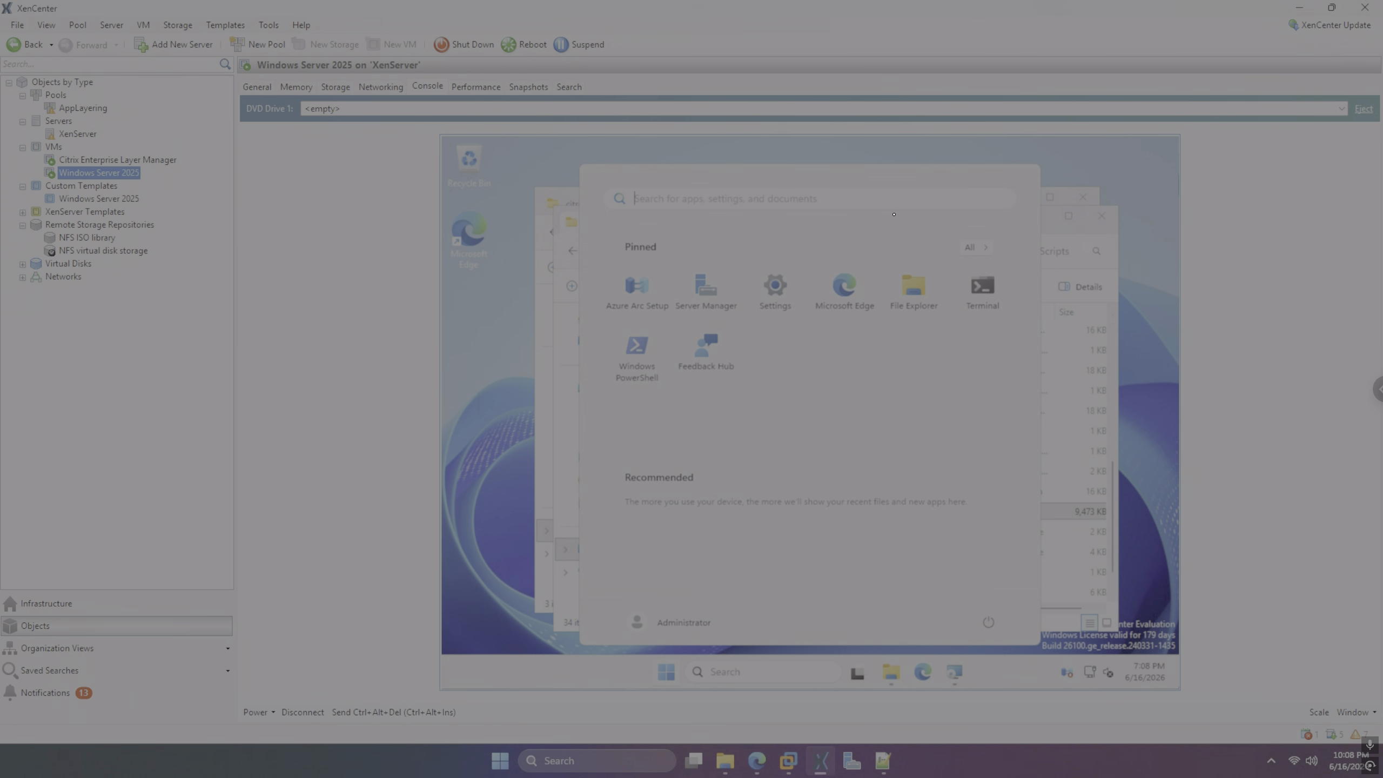
pyautogui.write('service')
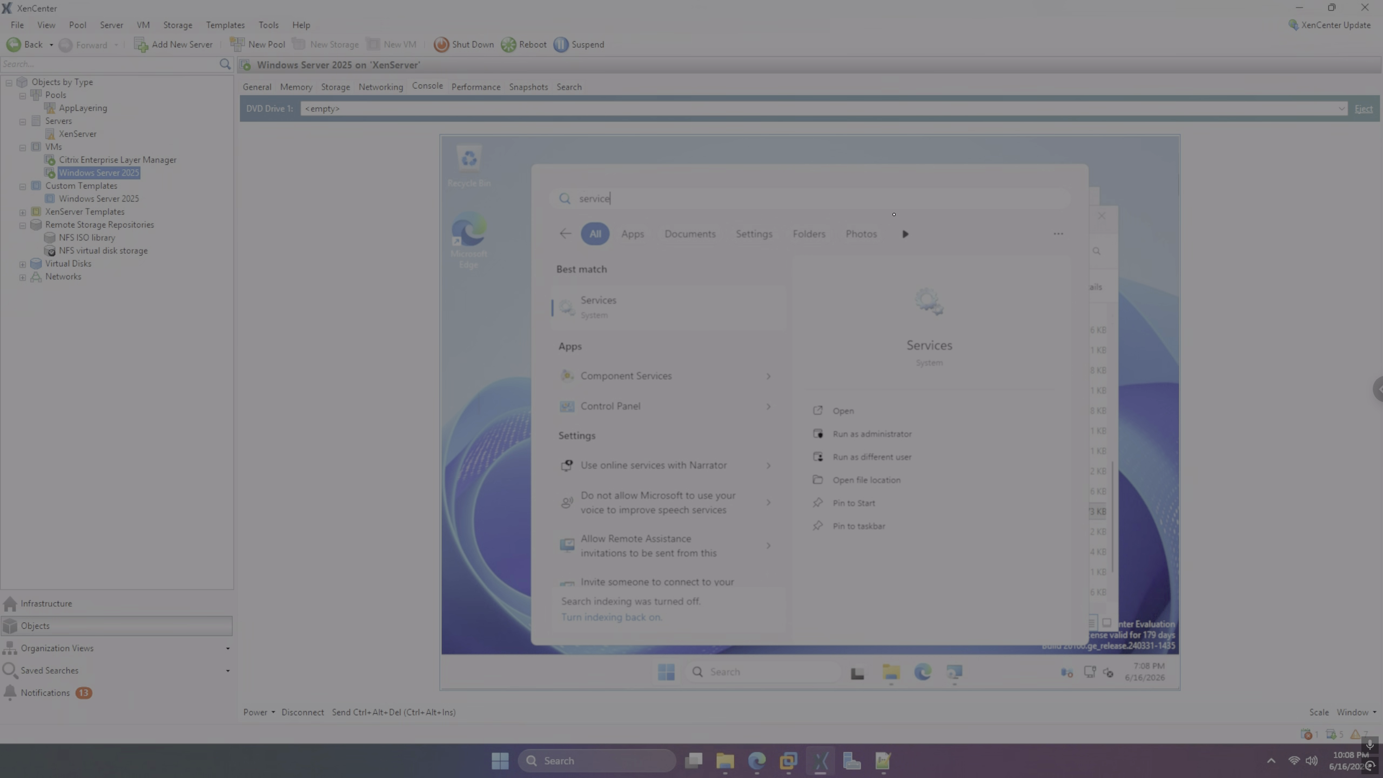
pyautogui.press('Return')
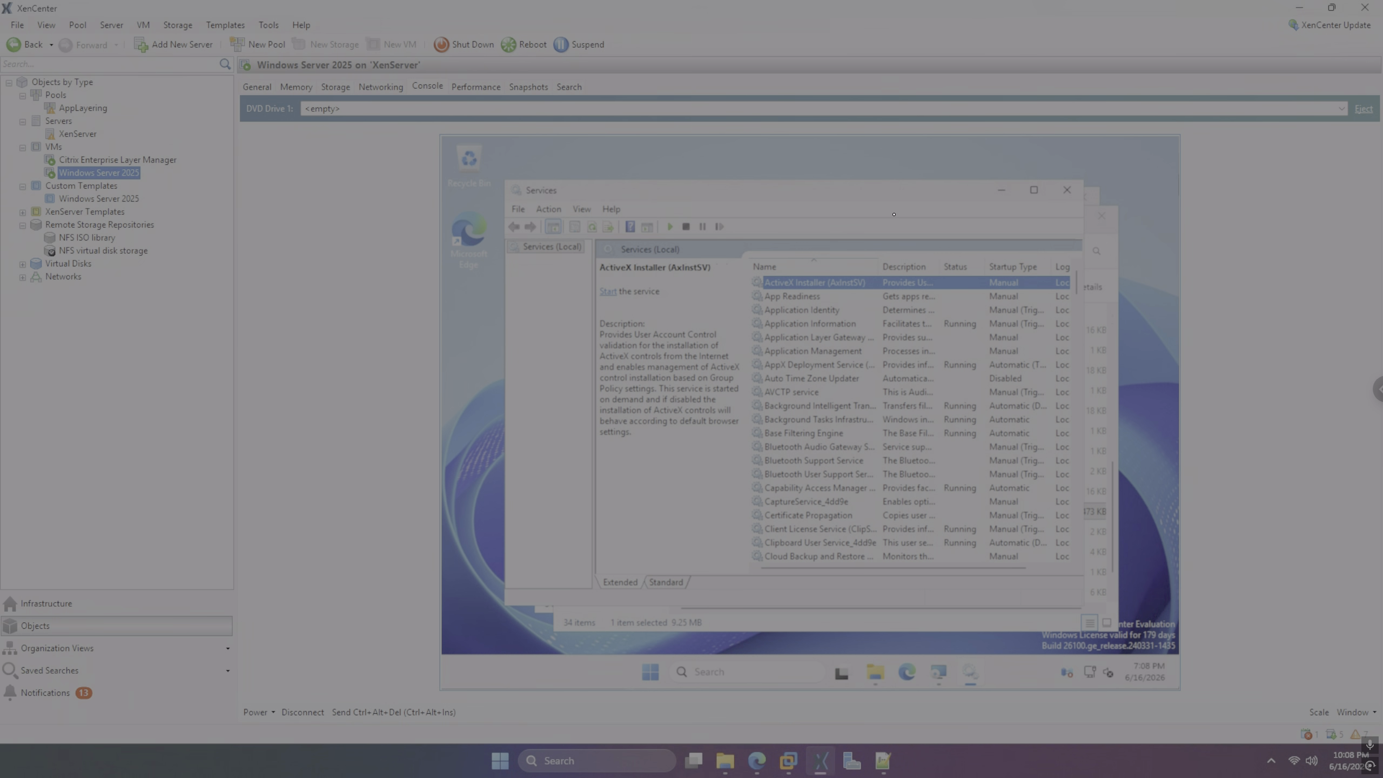
pyautogui.write('wi')
pyautogui.press('Down')
pyautogui.press('Down')
pyautogui.press('Down')
pyautogui.press('Down')
pyautogui.press('Down')
pyautogui.press('Down')
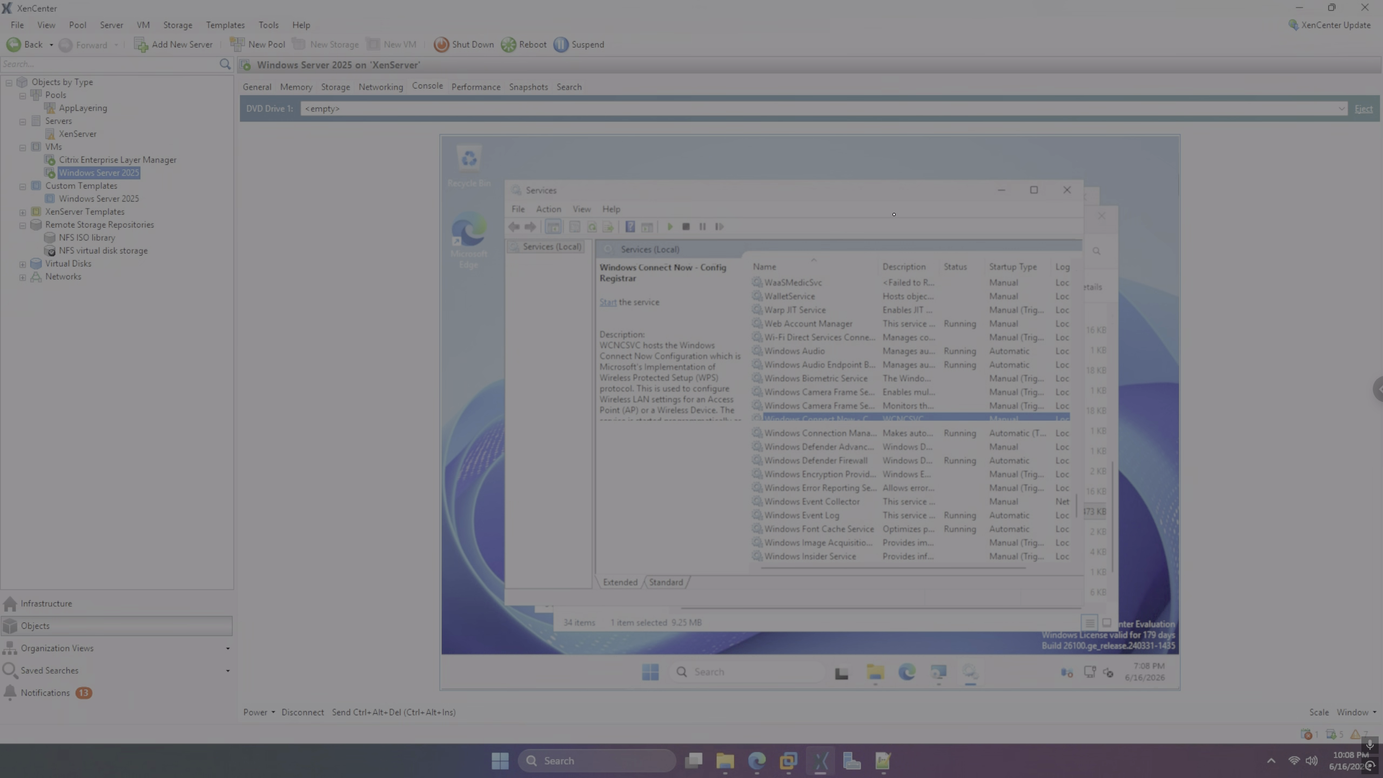
pyautogui.press('Down')
pyautogui.press('Down')
pyautogui.press('Down')
pyautogui.press('Down')
pyautogui.press('Down')
pyautogui.press('Down')
pyautogui.press('Down')
pyautogui.press('Down')
pyautogui.press('Down')
pyautogui.press('Down')
pyautogui.press('Down')
pyautogui.press('Down')
pyautogui.press('Down')
pyautogui.press('Down')
pyautogui.press('Down')
pyautogui.press('Down')
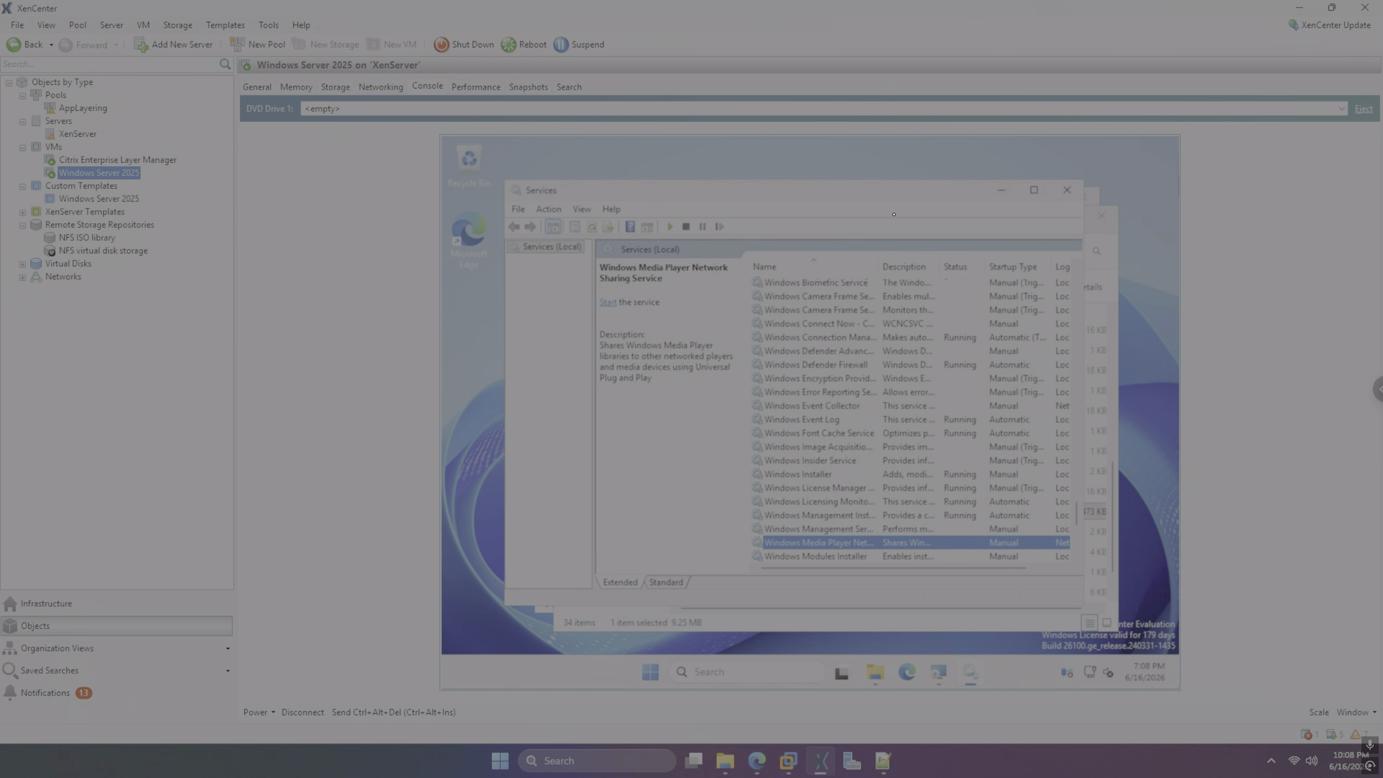
pyautogui.press('Down')
pyautogui.press('Down')
pyautogui.press('Down')
pyautogui.press('Down')
pyautogui.press('Down')
pyautogui.press('Down')
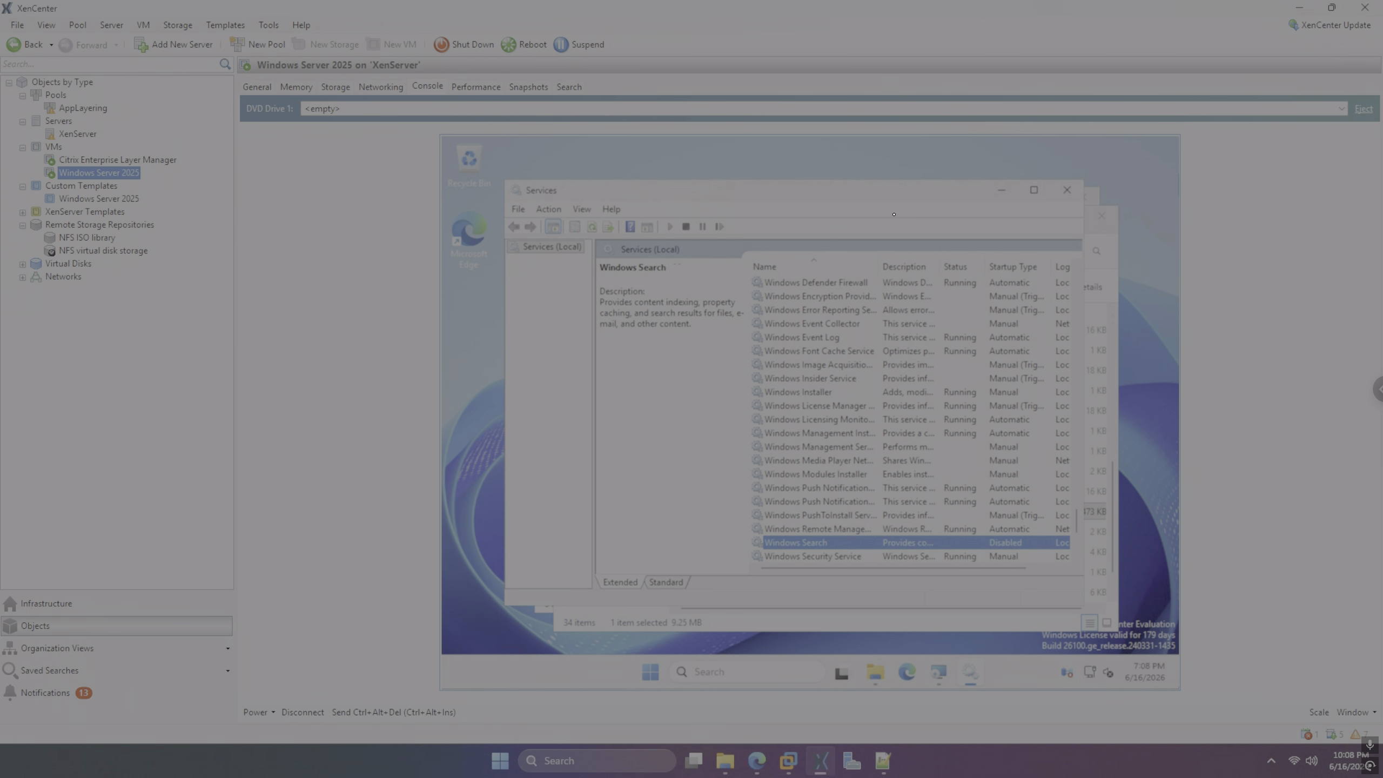
pyautogui.press('Down')
pyautogui.press('Down')
pyautogui.press('Down')
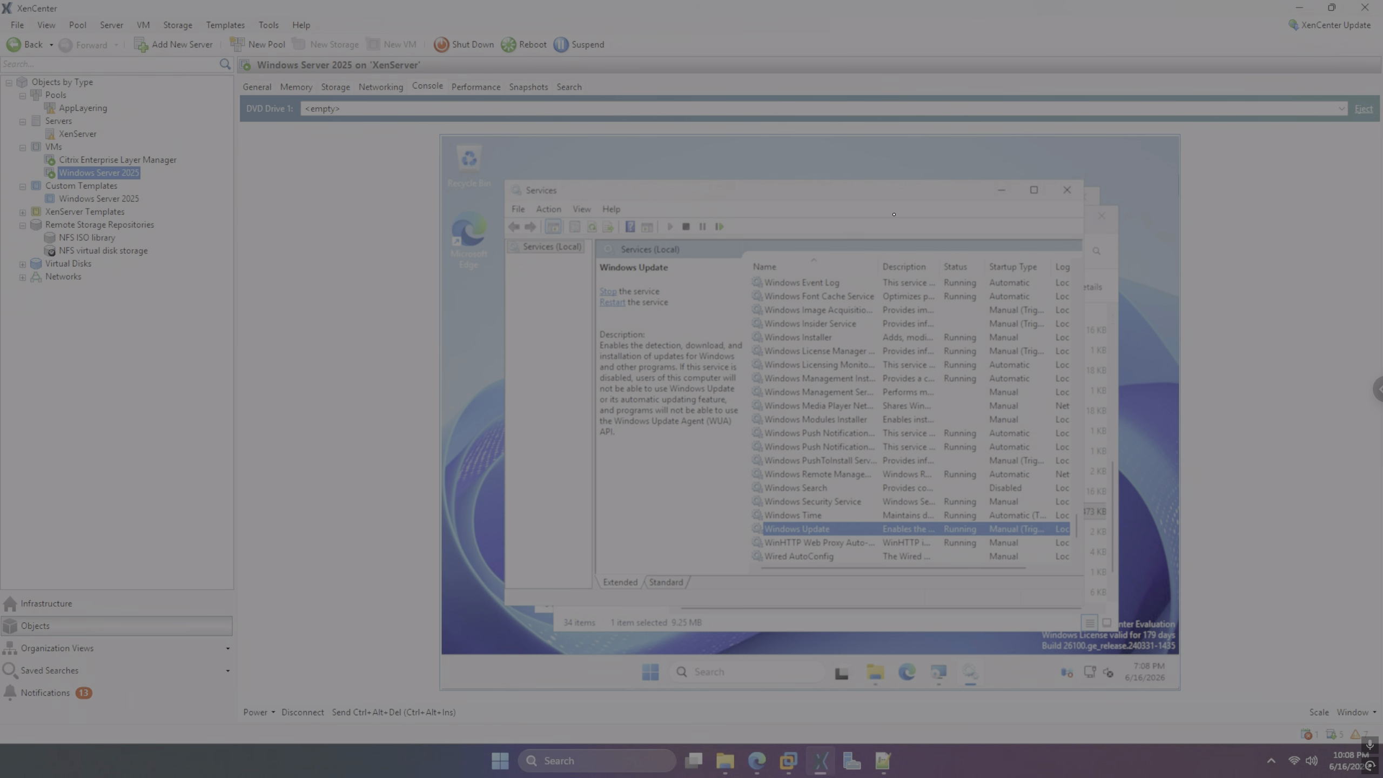
# Set Windows Update startup type to Disabled, stop the service, and apply the change
pyautogui.press('Return')
pyautogui.press('Down')
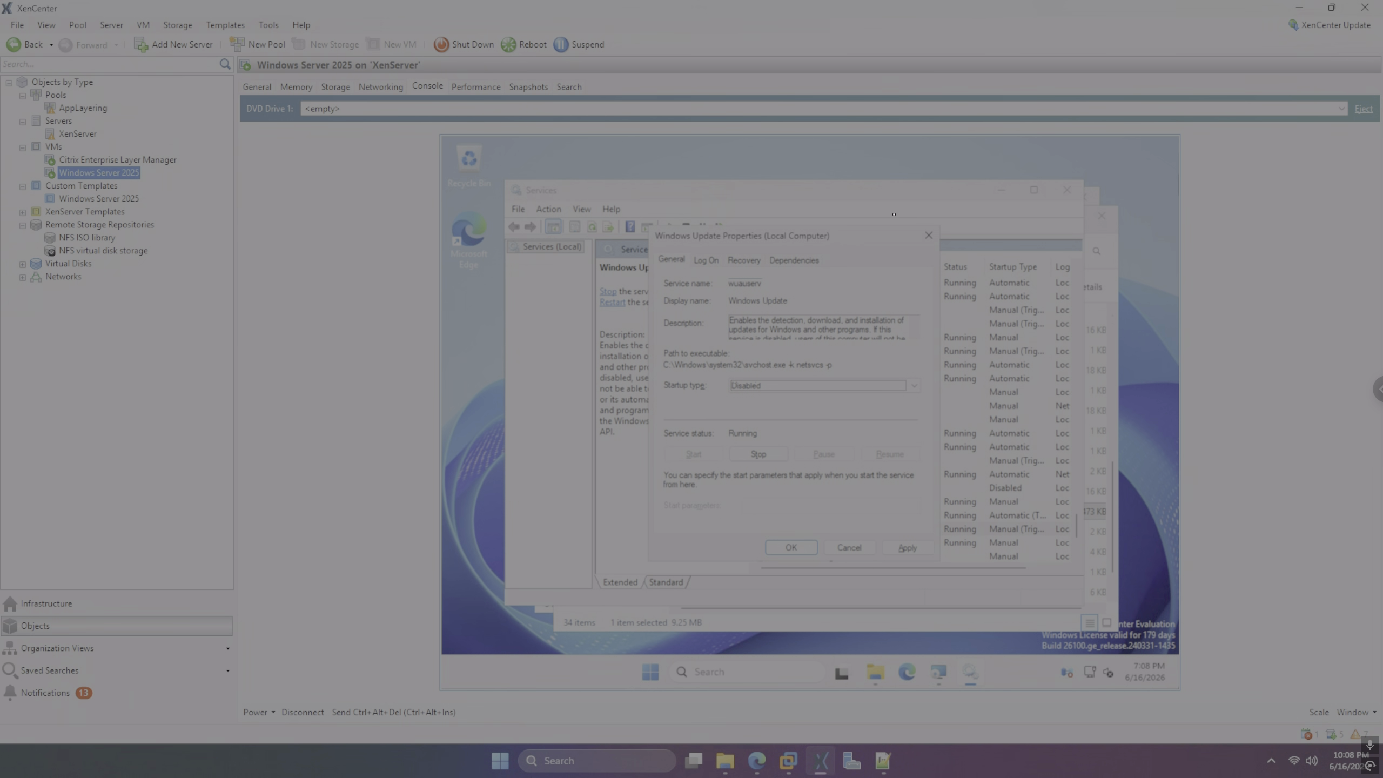
pyautogui.hotkey('alt', 't')
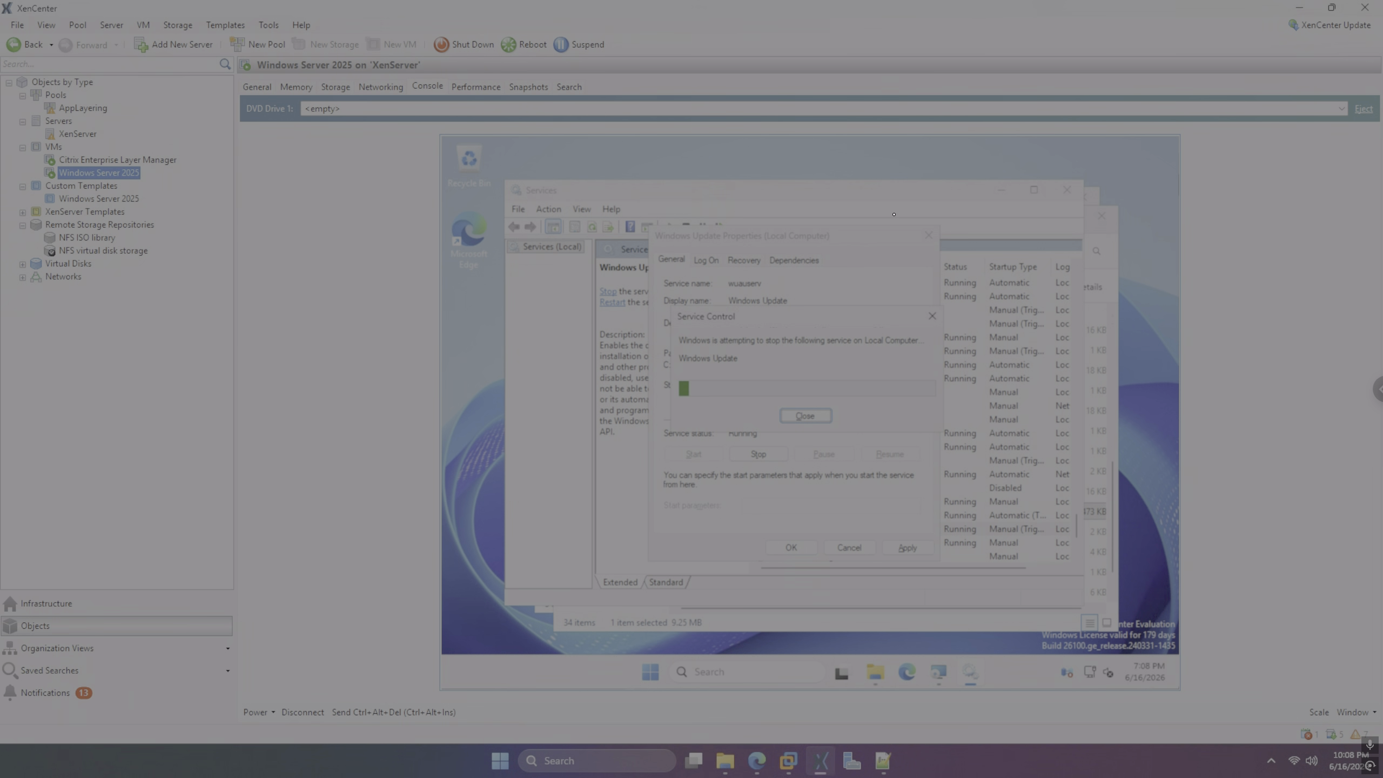
pyautogui.press('Tab')
pyautogui.press('Tab')
pyautogui.press('Tab')
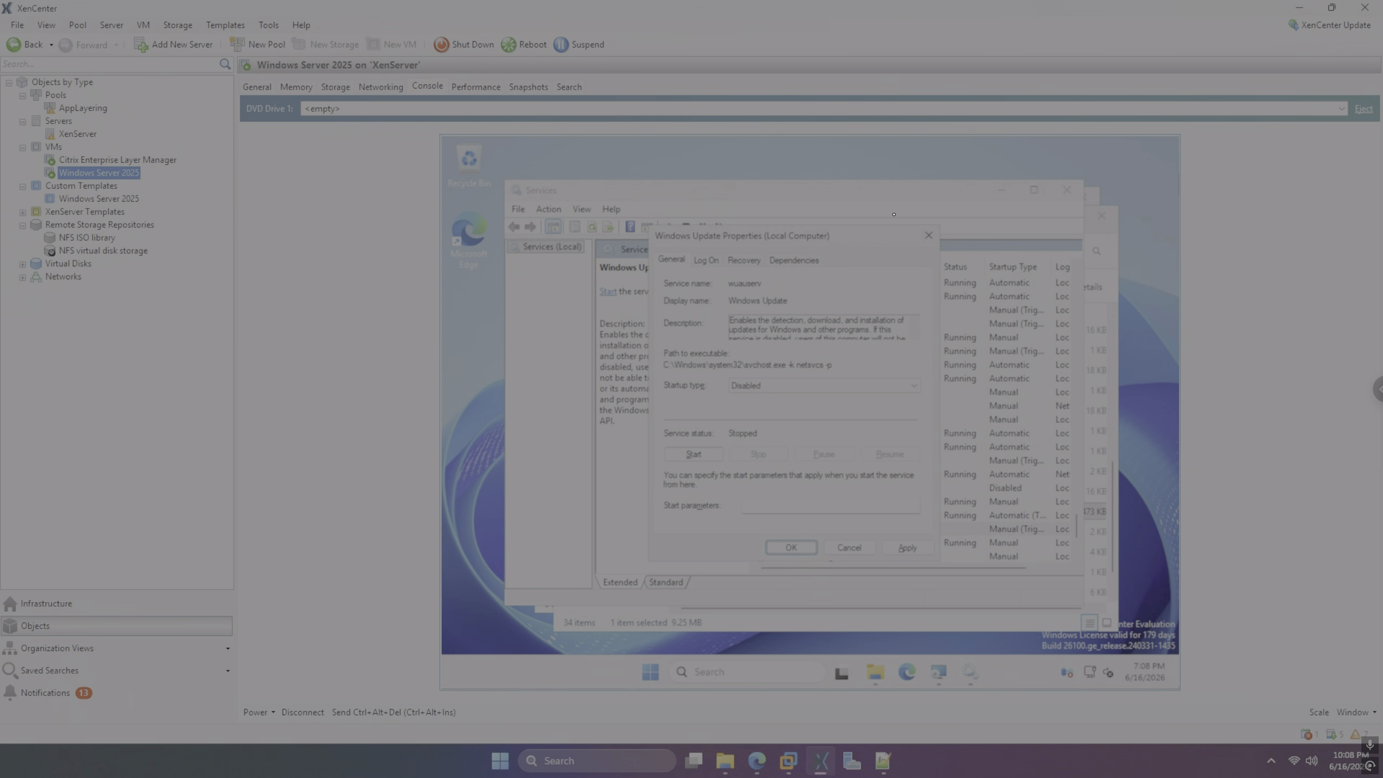
pyautogui.press('Tab')
pyautogui.press('space')
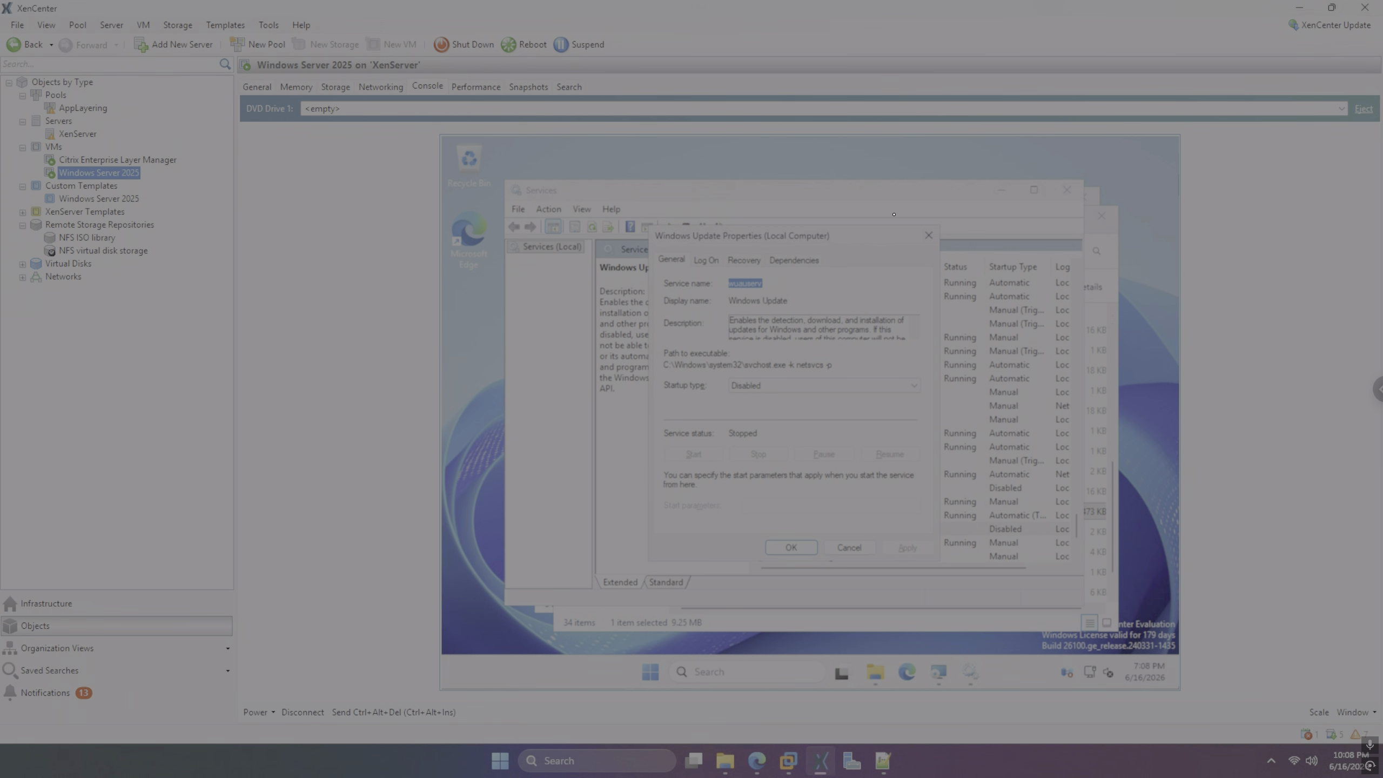
pyautogui.press('Return')
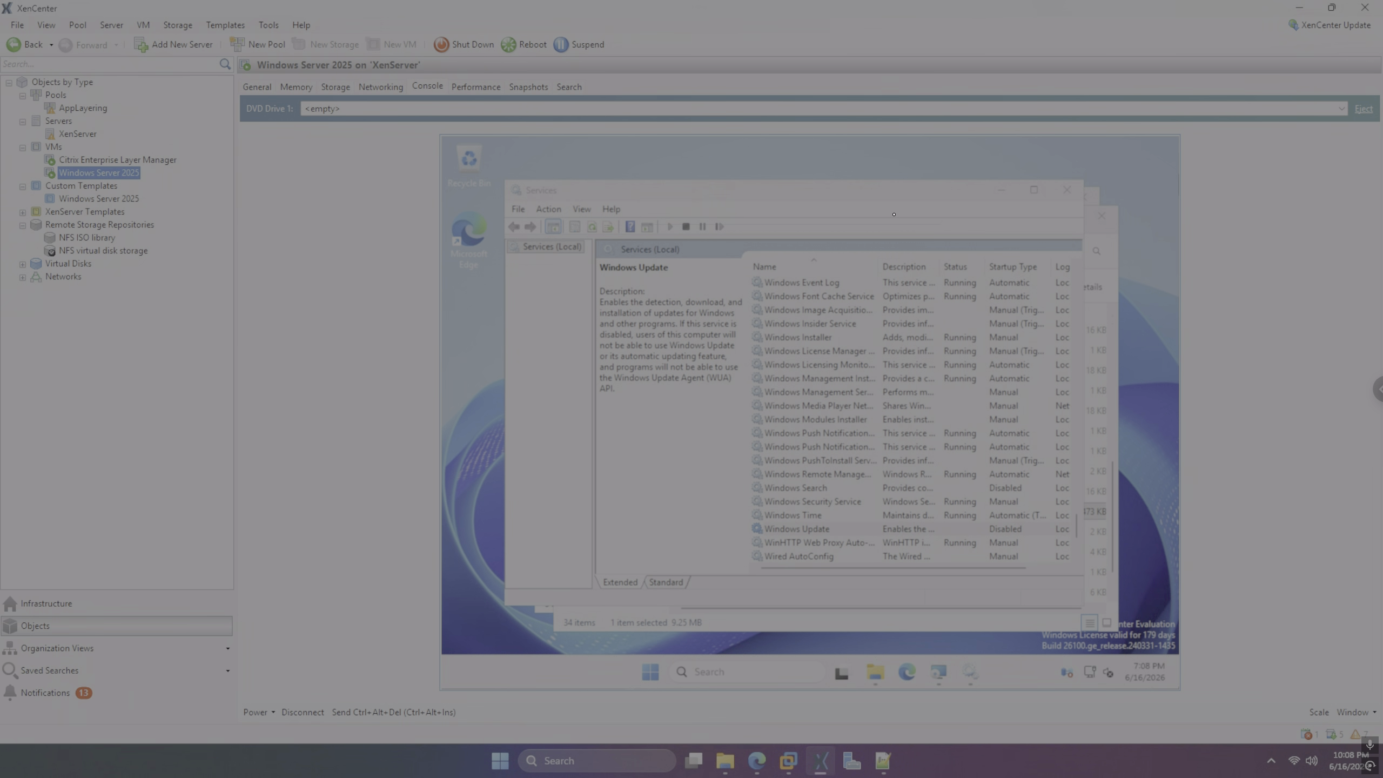
# Close Services, install the Image Preparation Utility with no answer file, and finish the wizard
pyautogui.hotkey('alt', 'F4')
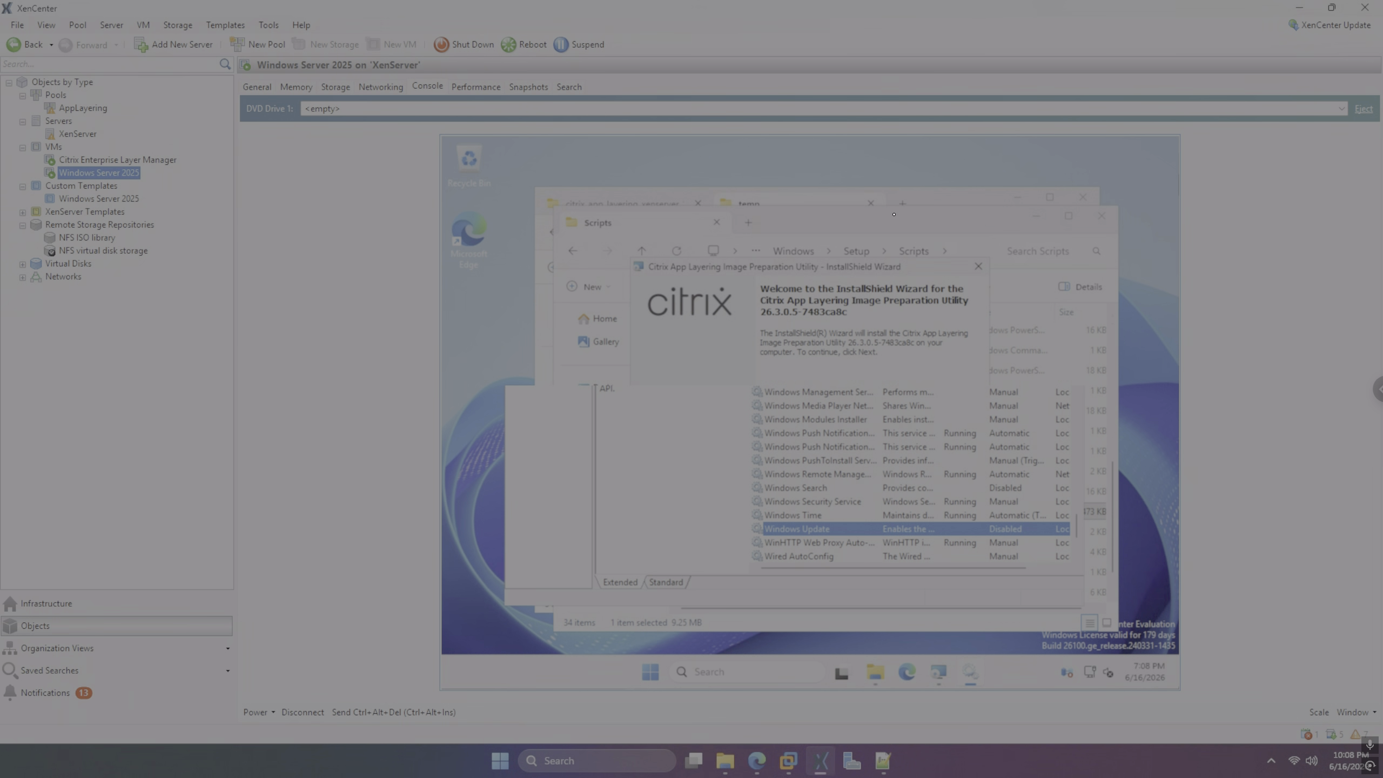
pyautogui.press('Return')
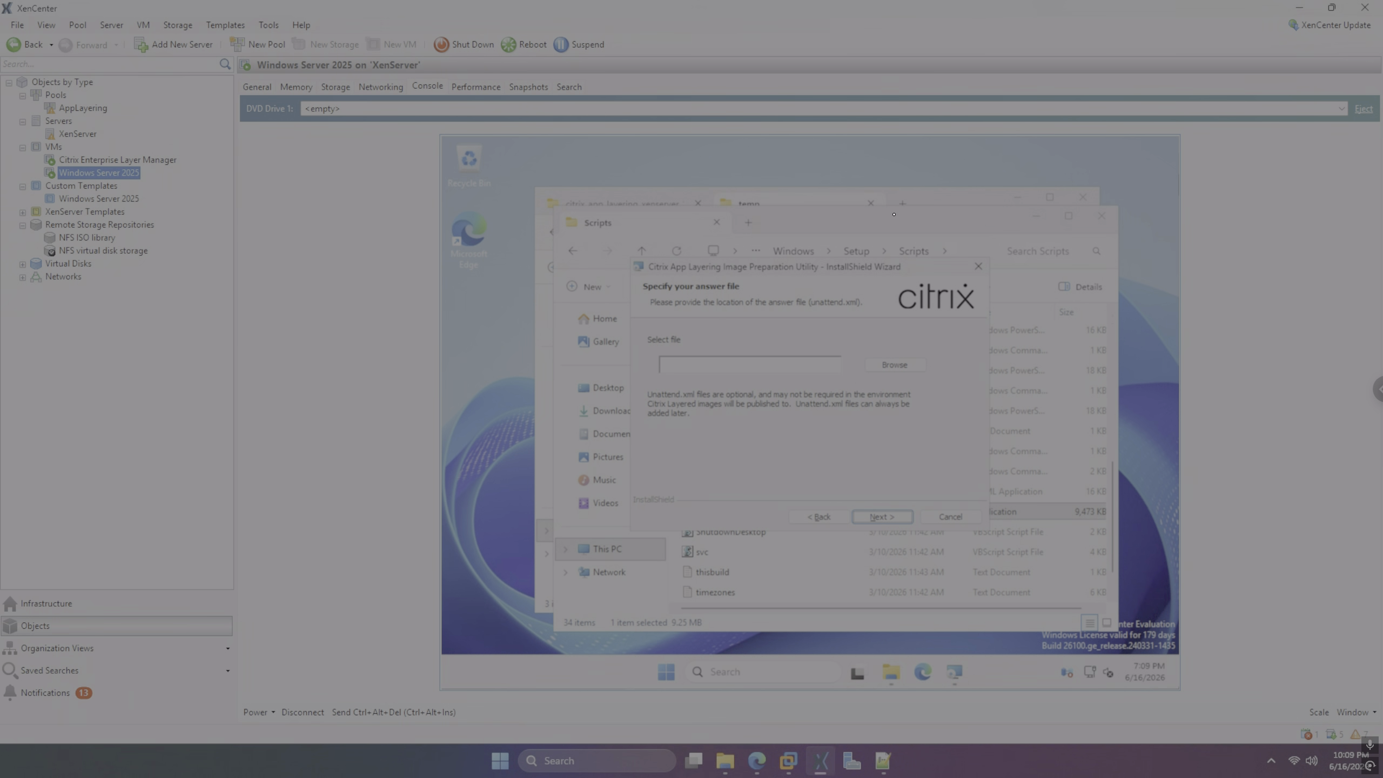
pyautogui.press('Return')
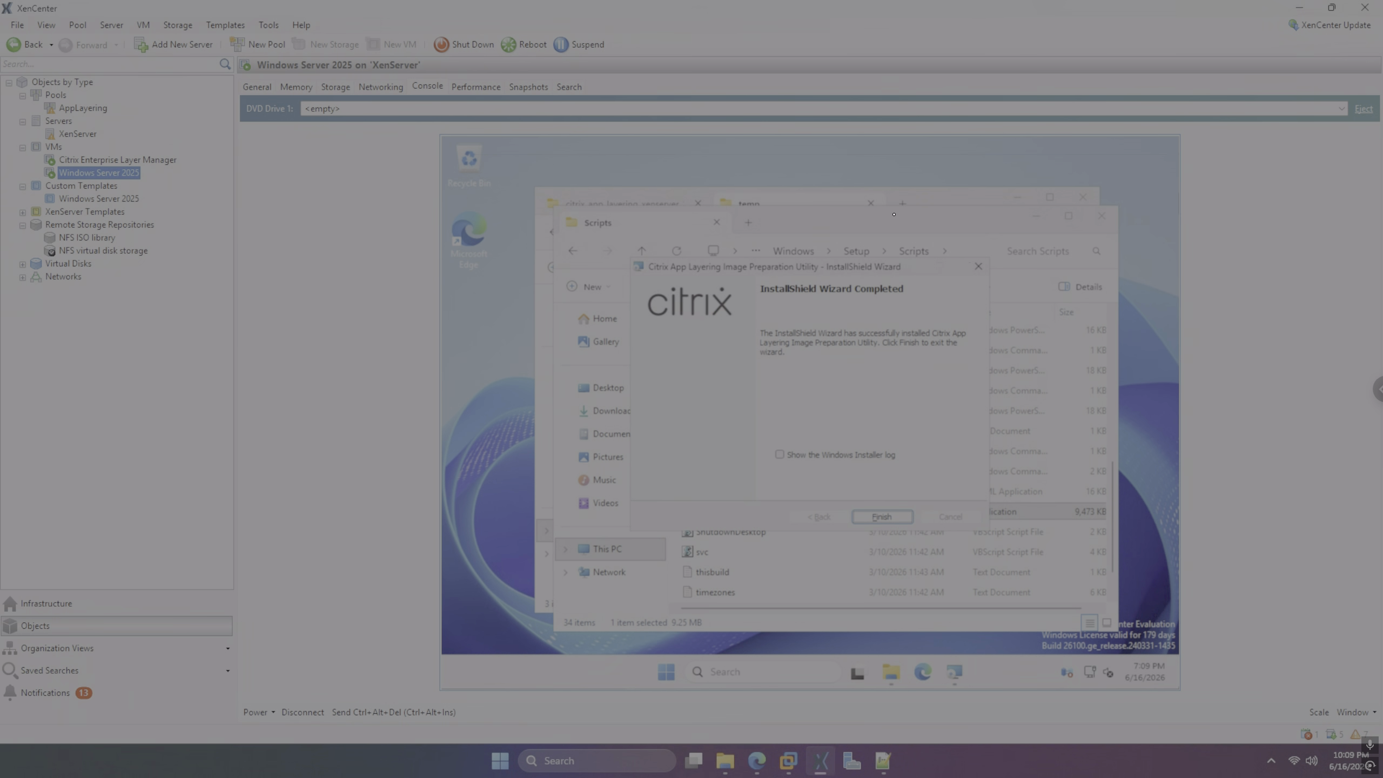
pyautogui.press('Return')
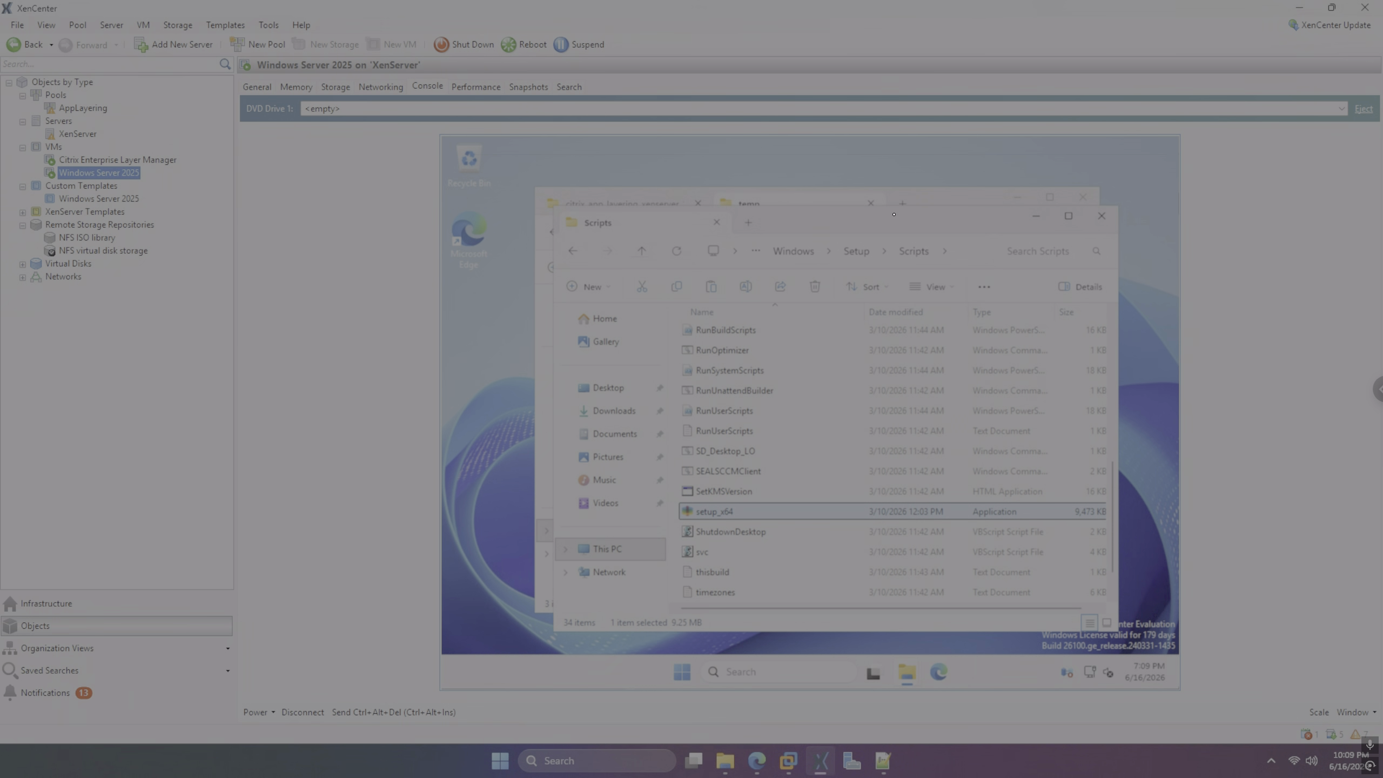
# Restart the VM from Start > Power, keeping the Other (Unplanned) reason
pyautogui.press('super')
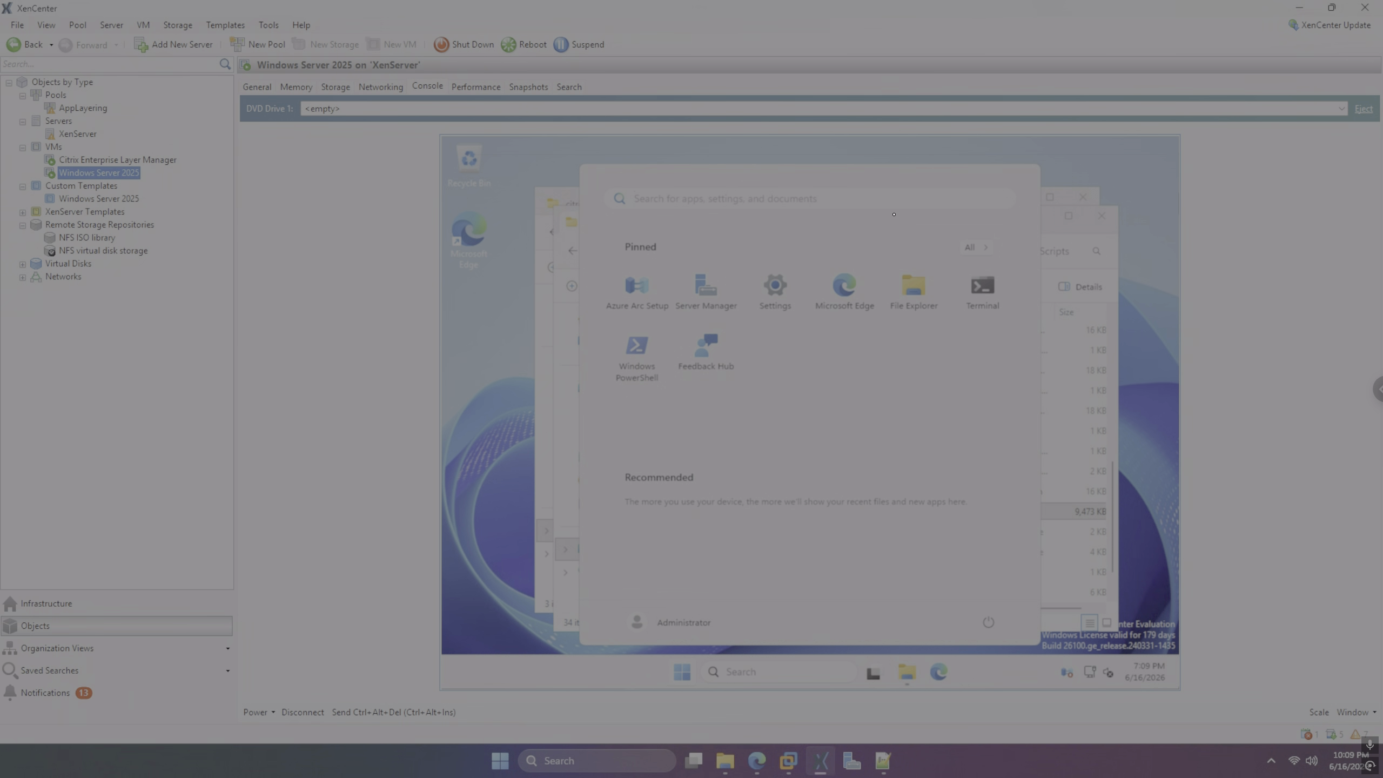
pyautogui.press('Tab')
pyautogui.press('Tab')
pyautogui.press('Tab')
pyautogui.press('Tab')
pyautogui.press('Tab')
pyautogui.press('Tab')
pyautogui.press('Tab')
pyautogui.press('Tab')
pyautogui.press('Tab')
pyautogui.press('Tab')
pyautogui.press('Tab')
pyautogui.press('Tab')
pyautogui.press('Tab')
pyautogui.press('Return')
pyautogui.press('Up')
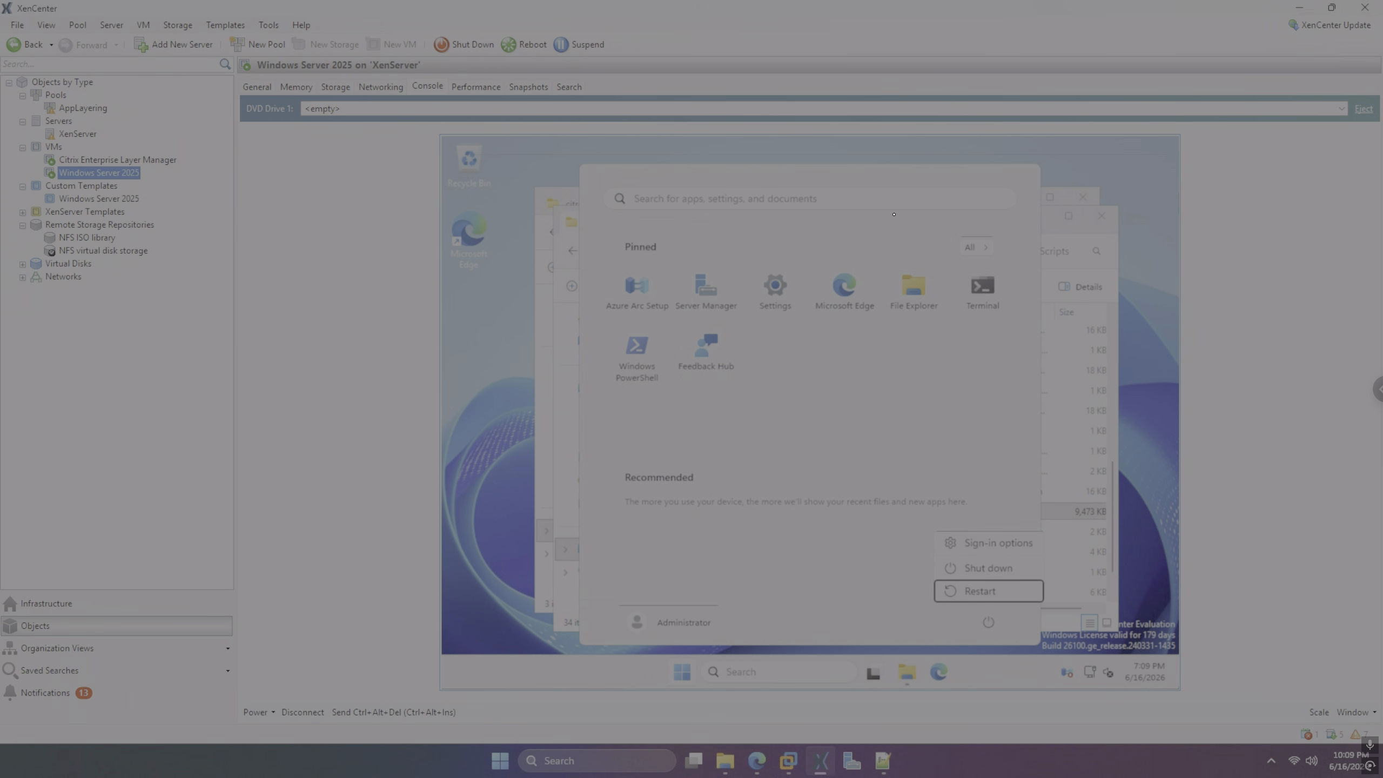
pyautogui.press('Return')
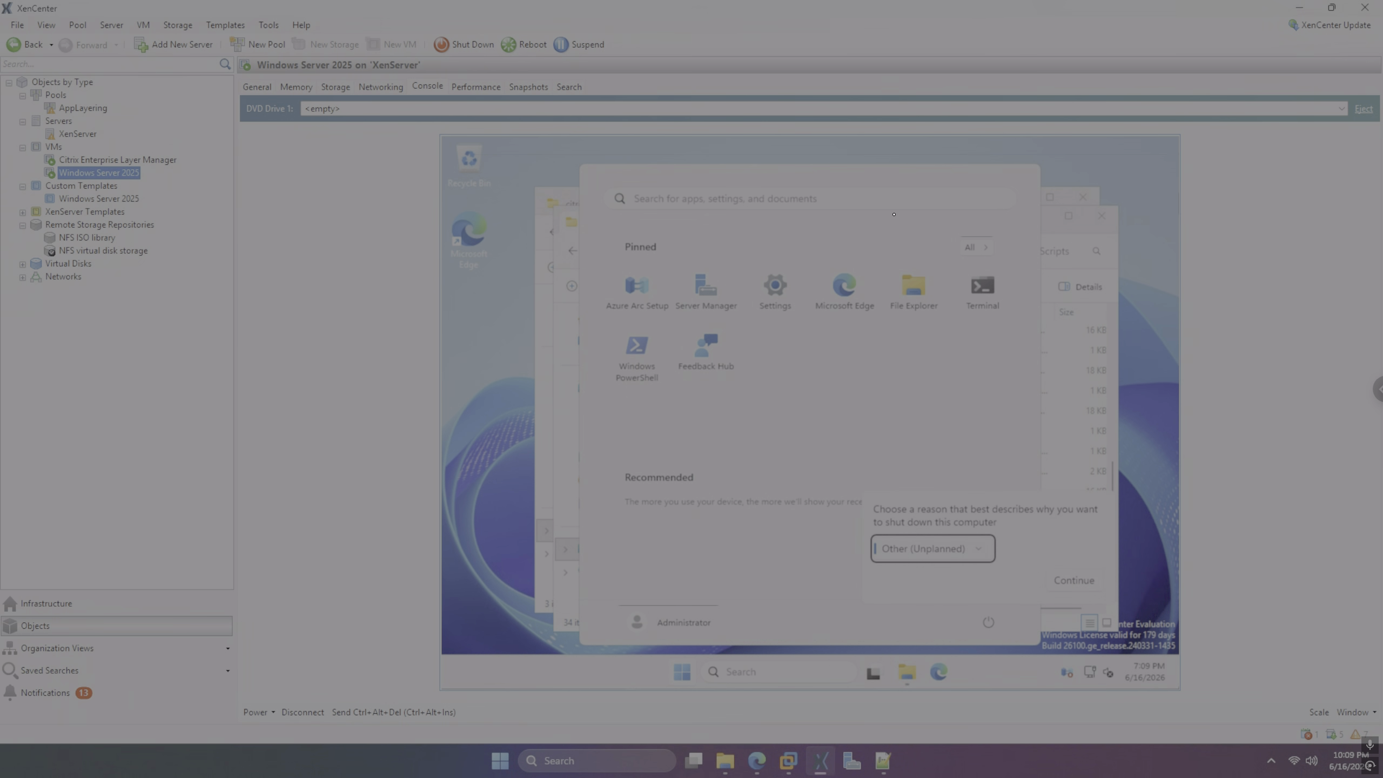
pyautogui.press('Tab')
pyautogui.press('Return')
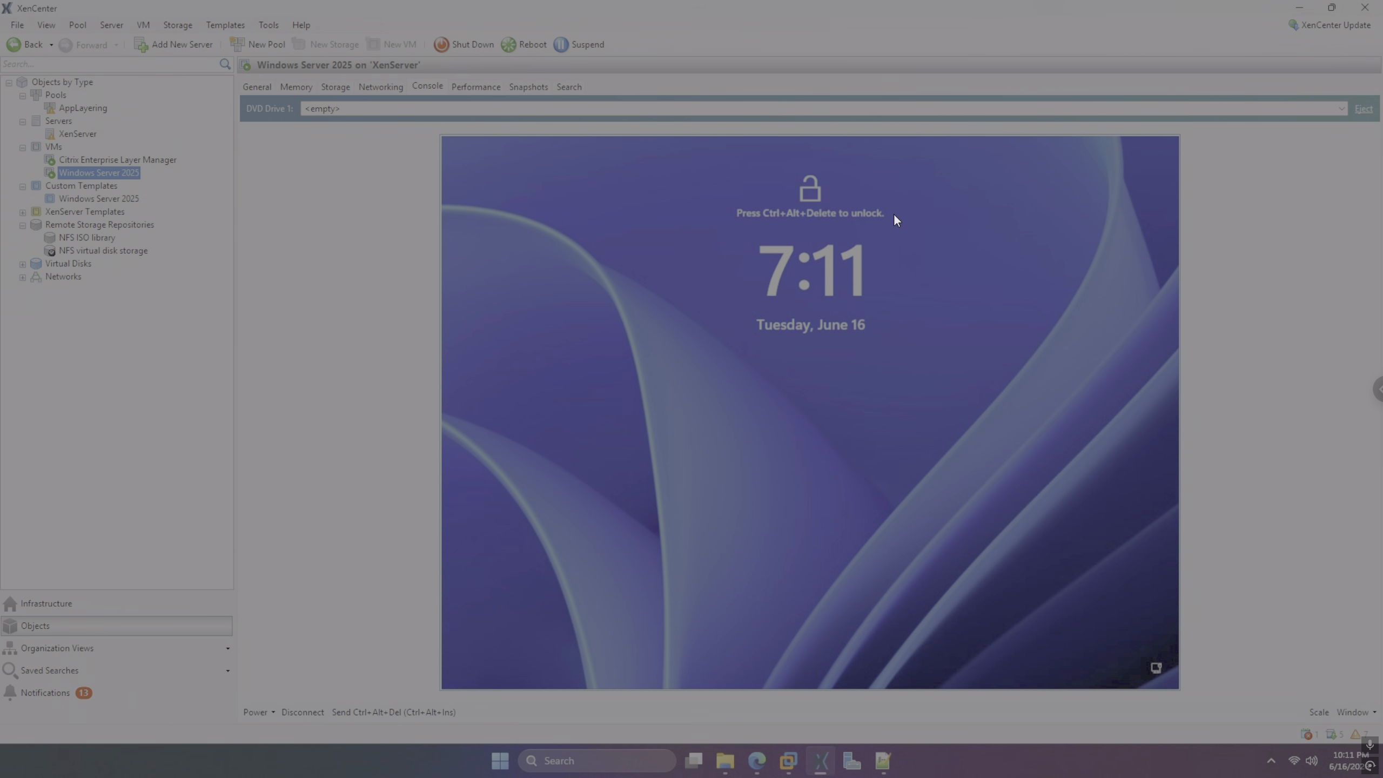
# Send Ctrl+Alt+Del and sign in to the VM with the administrator password
pyautogui.click(432, 709)
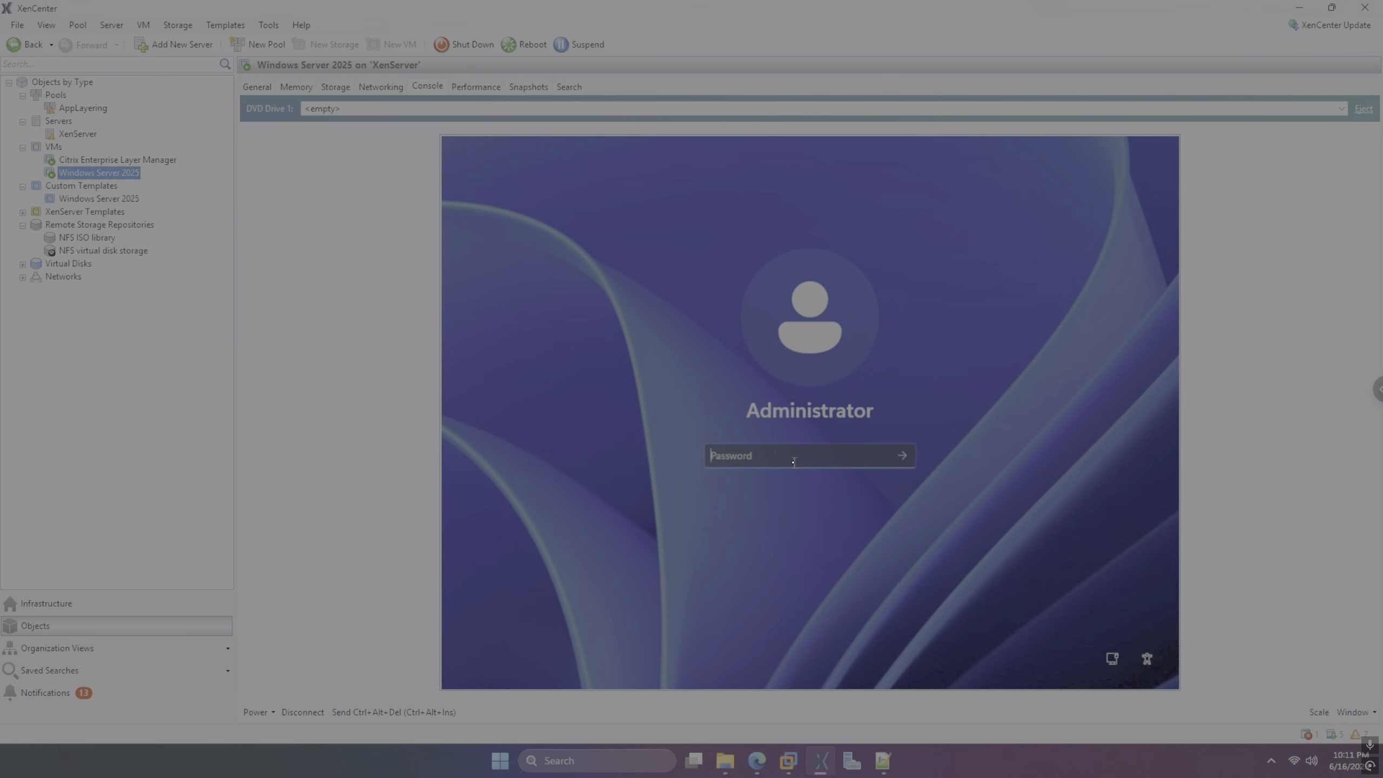
pyautogui.write('**********')
pyautogui.press('Return')
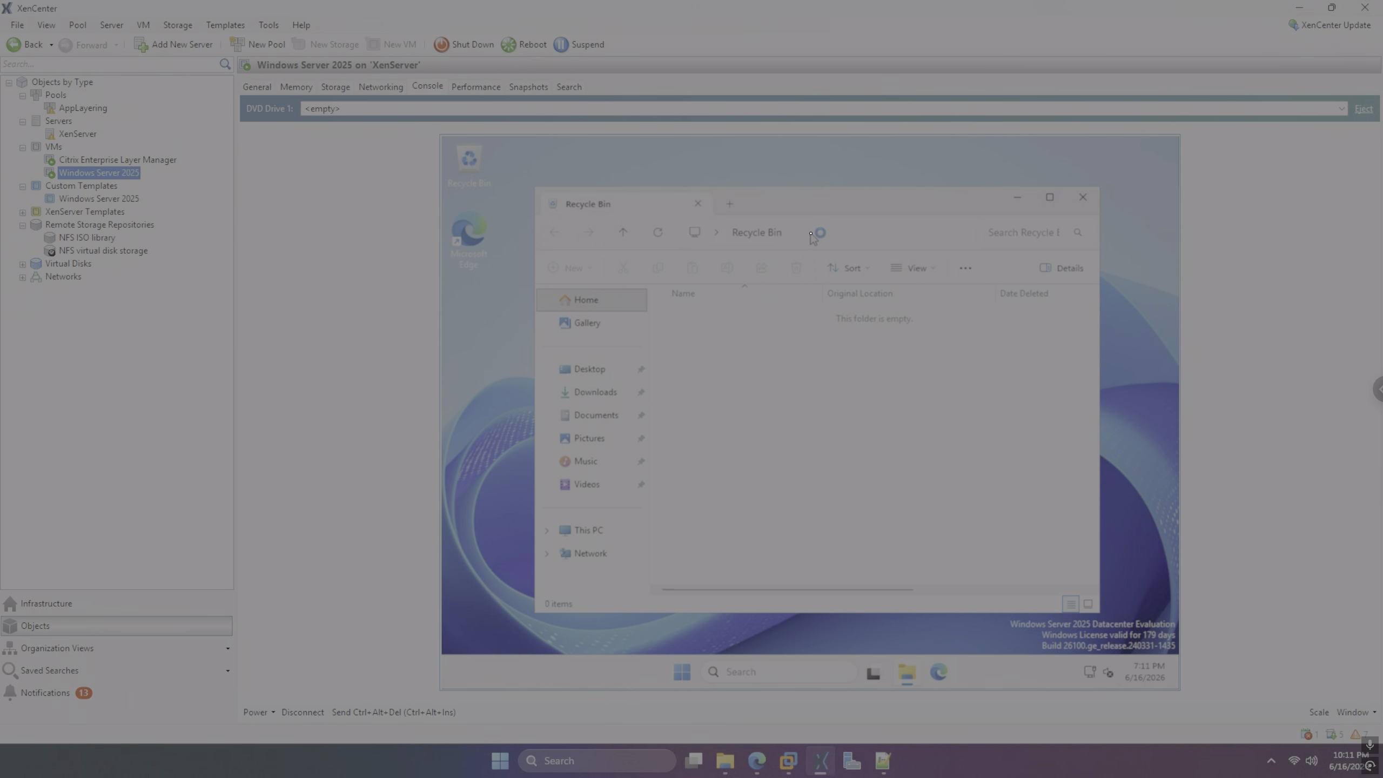
# Point File Explorer to c:\ and close Server Manager
pyautogui.click(811, 232)
pyautogui.write('c:\\')
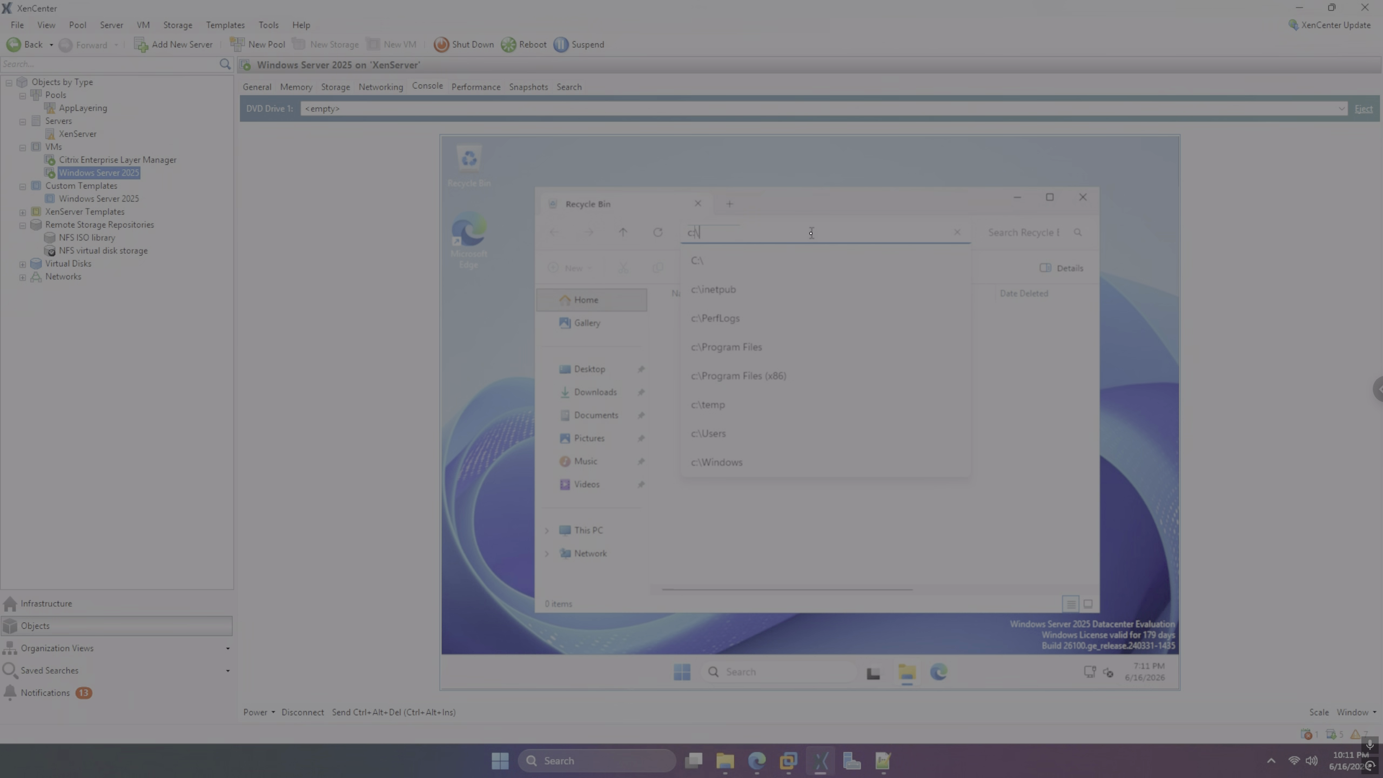
pyautogui.press('Return')
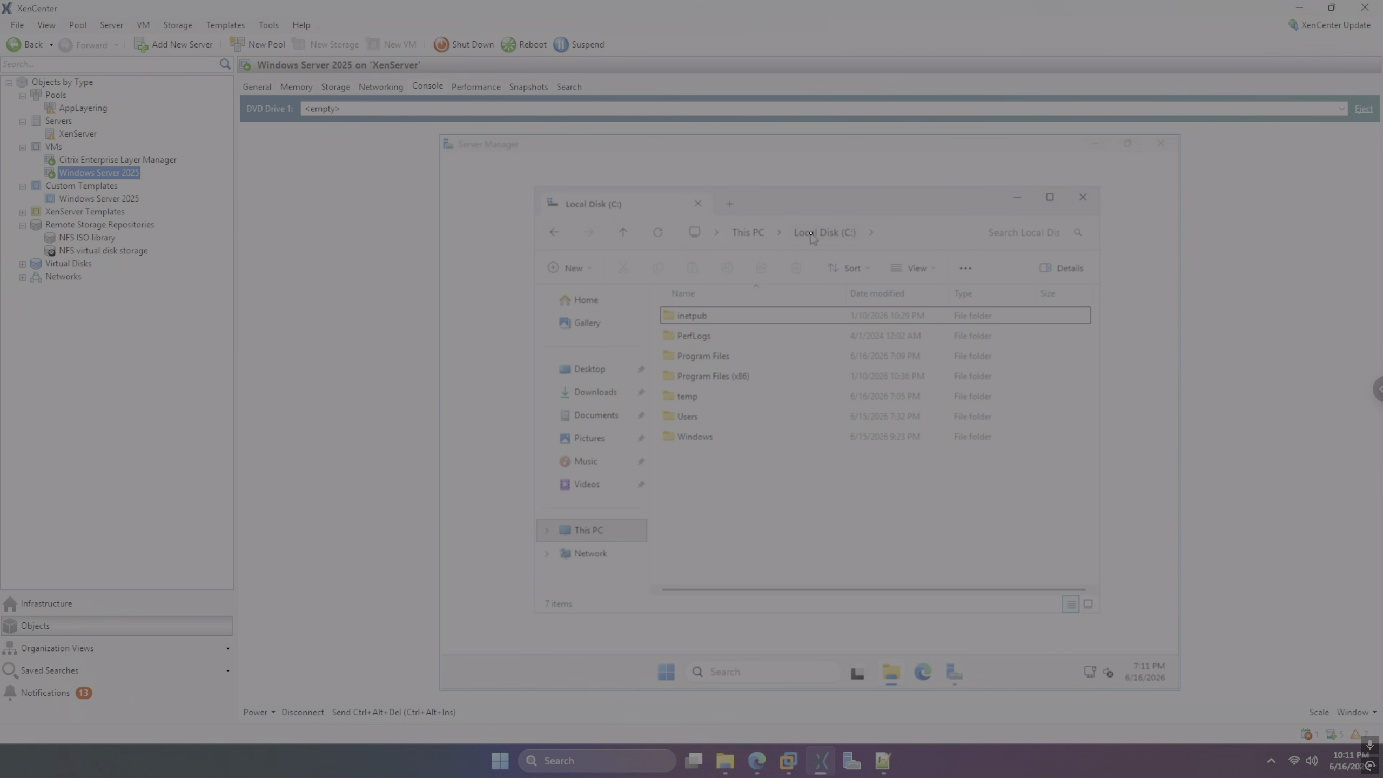
pyautogui.click(1161, 143)
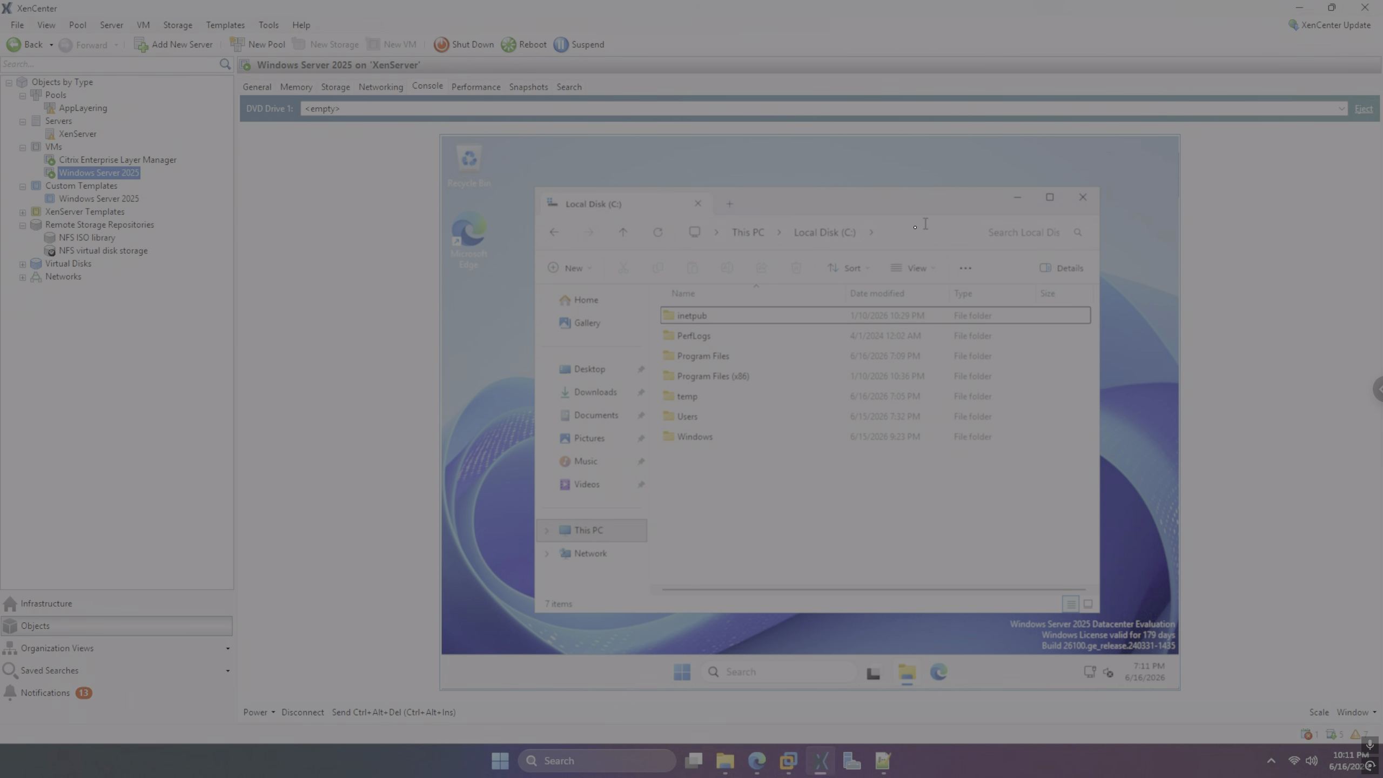
# Search for ise and launch PowerShell ISE as administrator
pyautogui.click(771, 669)
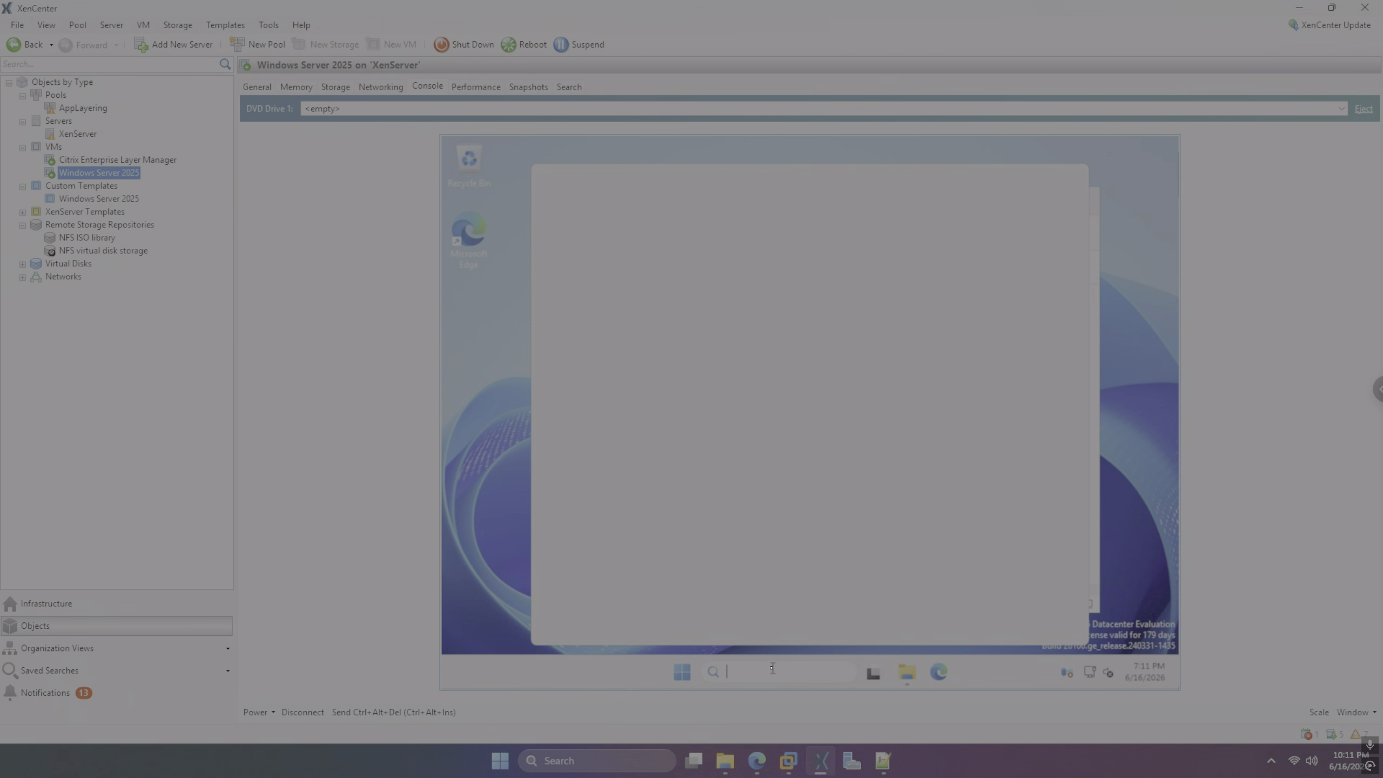
pyautogui.write('ise')
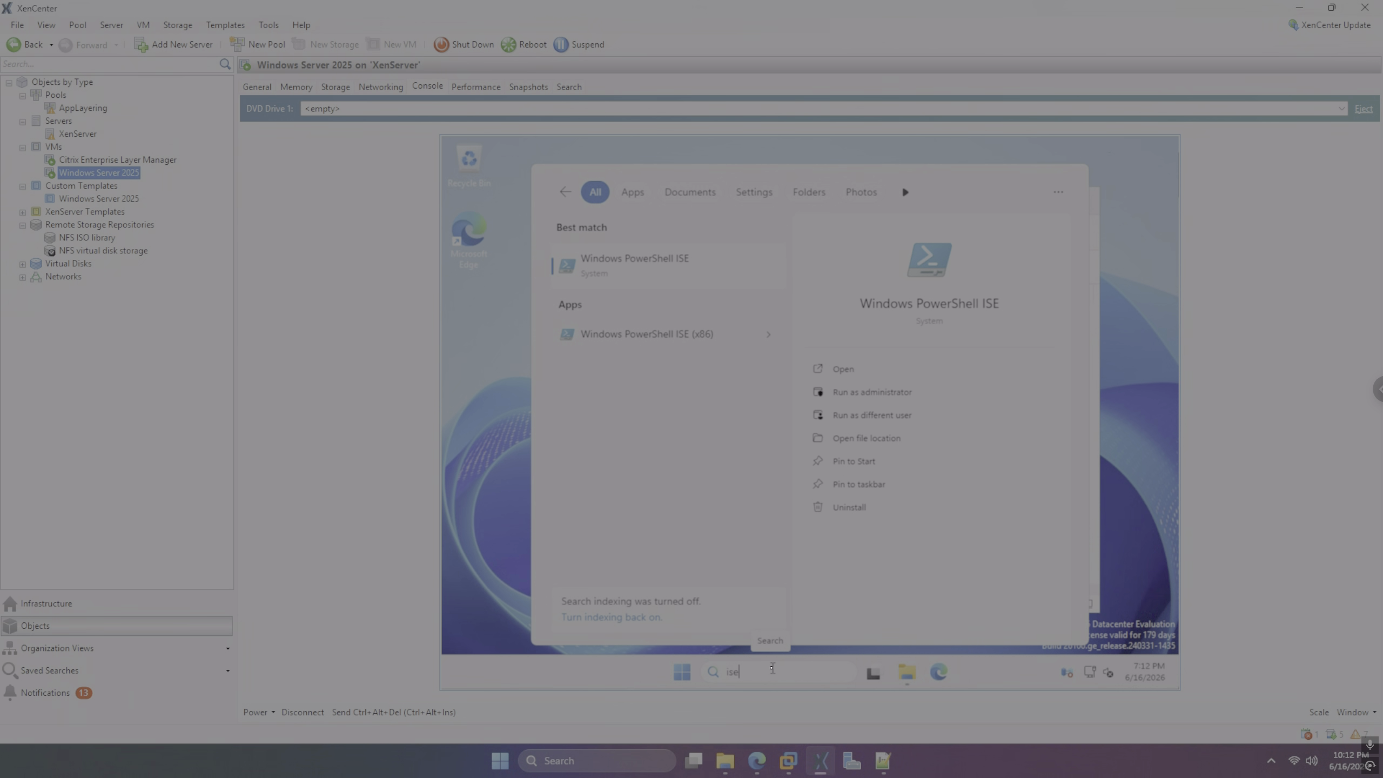
pyautogui.press('Right')
pyautogui.press('Down')
pyautogui.press('Return')
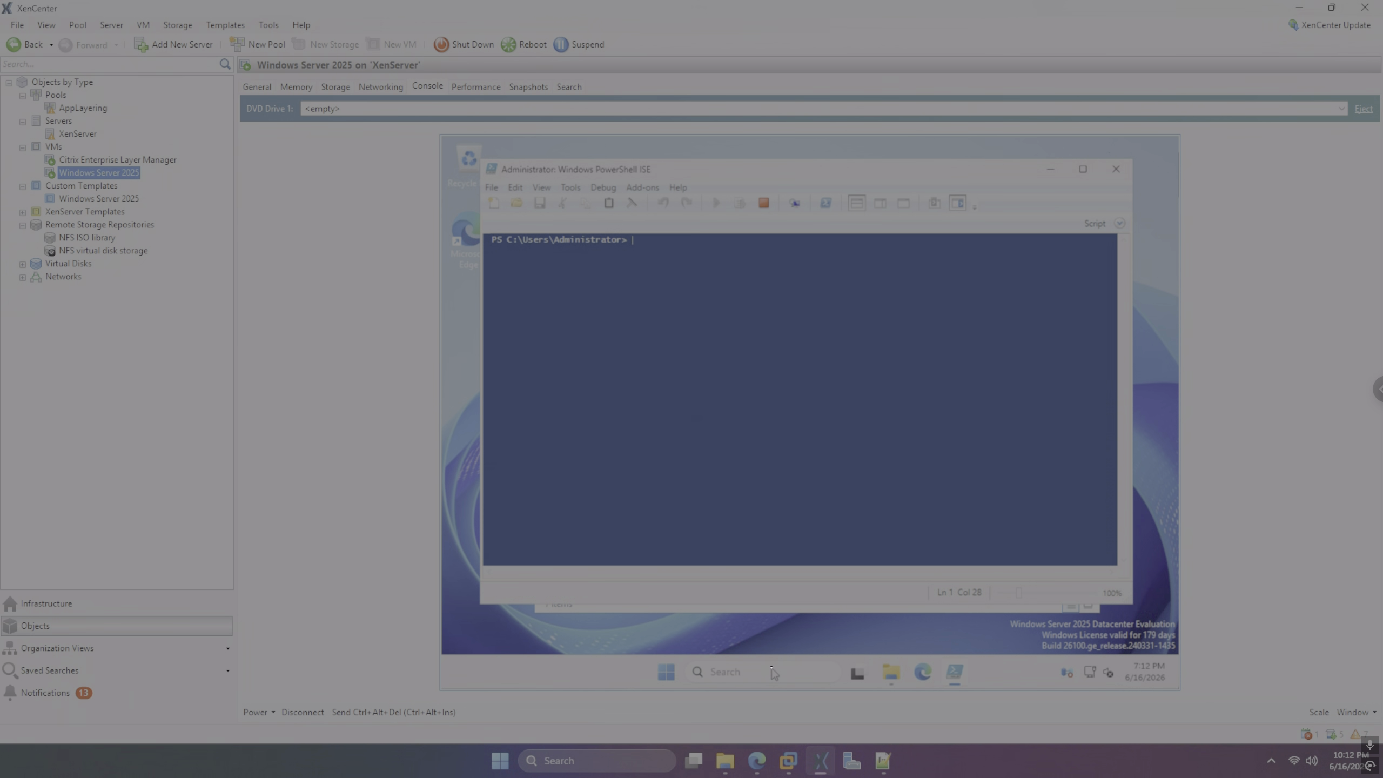
# Change the ISE console directory to C:\Windows\Setup\Scripts using cd commands
pyautogui.write('cd\\')
pyautogui.write('\\')
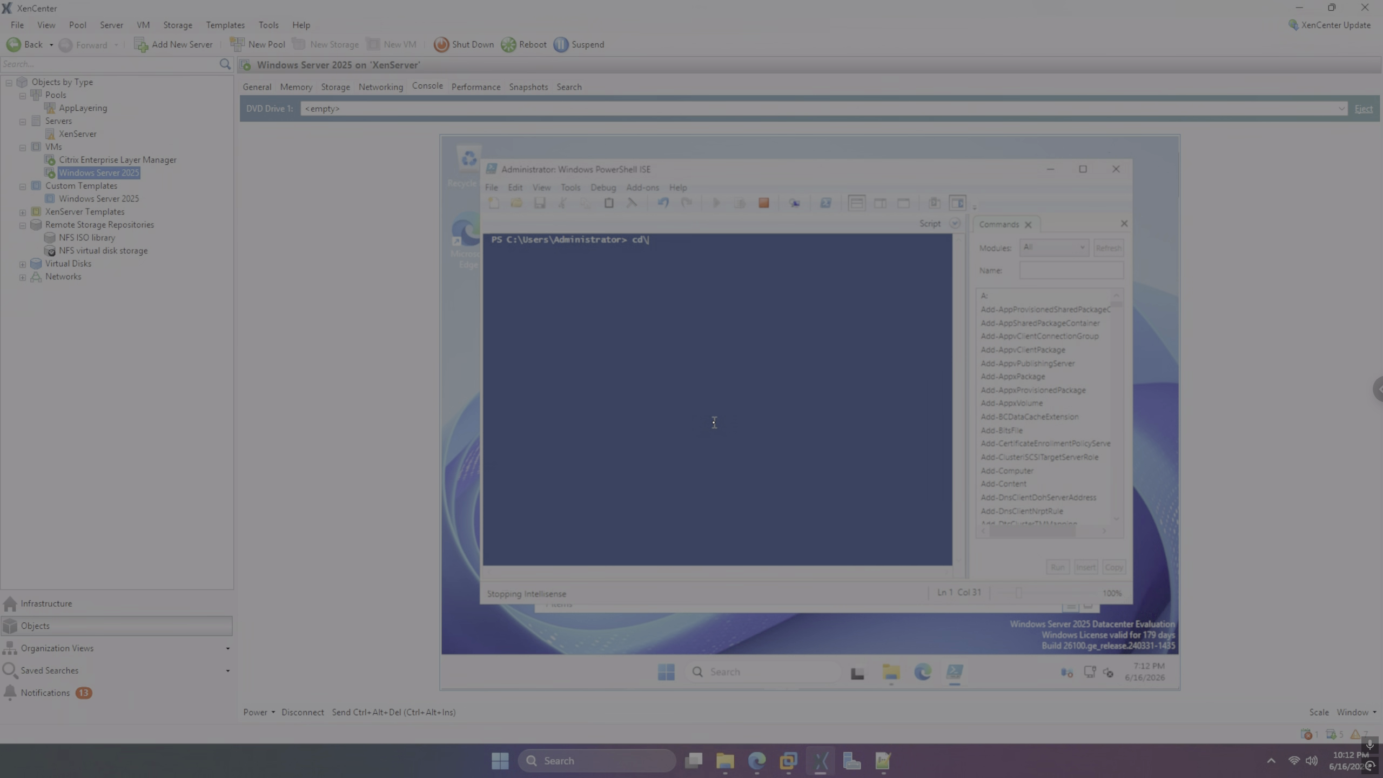
pyautogui.press('Return')
pyautogui.write('cd')
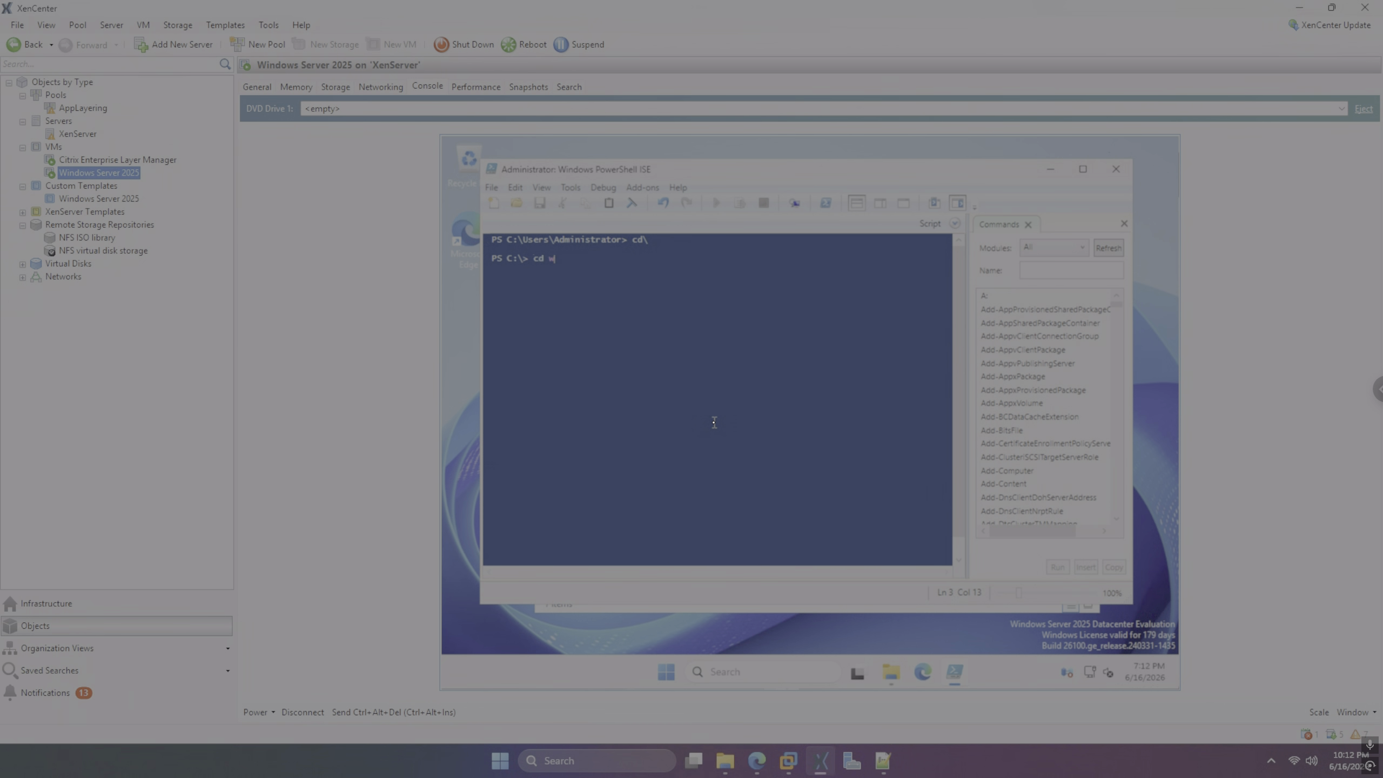
pyautogui.write(' w')
pyautogui.press('Tab')
pyautogui.press('Return')
pyautogui.write('cd set')
pyautogui.press('Tab')
pyautogui.press('Return')
pyautogui.write('cd ')
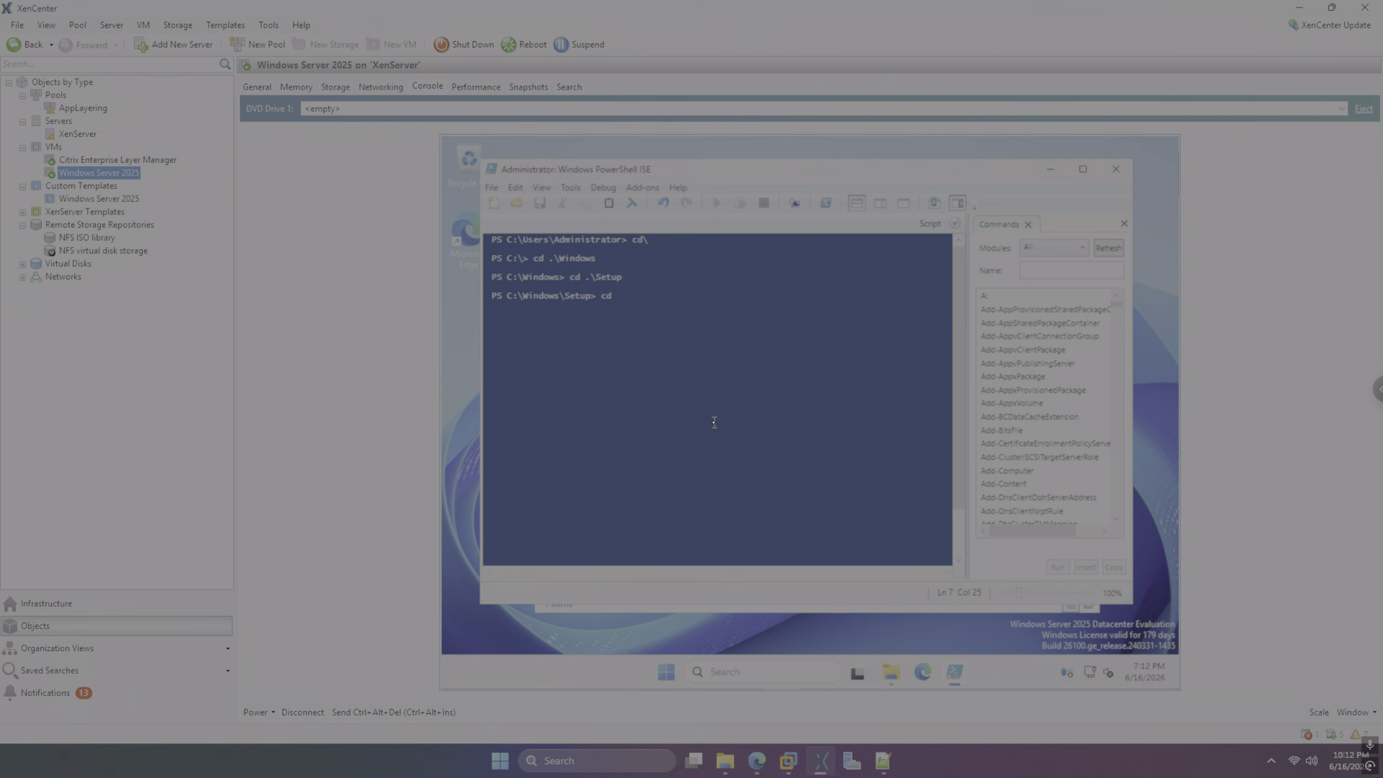
pyautogui.write('sc')
pyautogui.press('Tab')
pyautogui.write('q')
pyautogui.press('Return')
# Run .\ImportOsLayer.ps1 with ElmAddress 192.168.193.158; it fails with an SSL/TLS trust error
pyautogui.write('osk.exe')
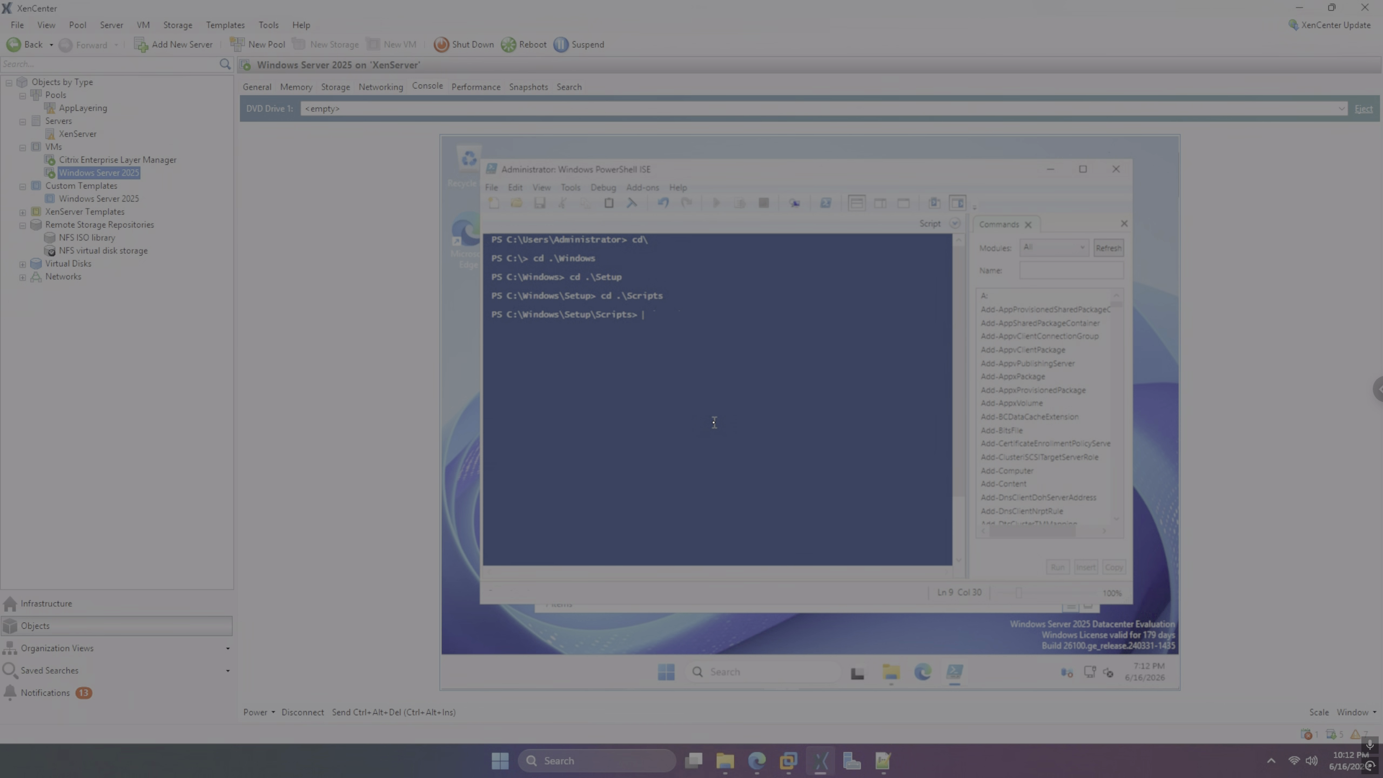
# Change the ISE console directory to C:\Windows\Setup\Scripts using cd commands
# Run .\ImportOsLayer.ps1 with ElmAddress 192.168.193.158; it fails with an SSL/TLS trust error
pyautogui.write('\\I')
pyautogui.press('Tab')
pyautogui.press('Return')
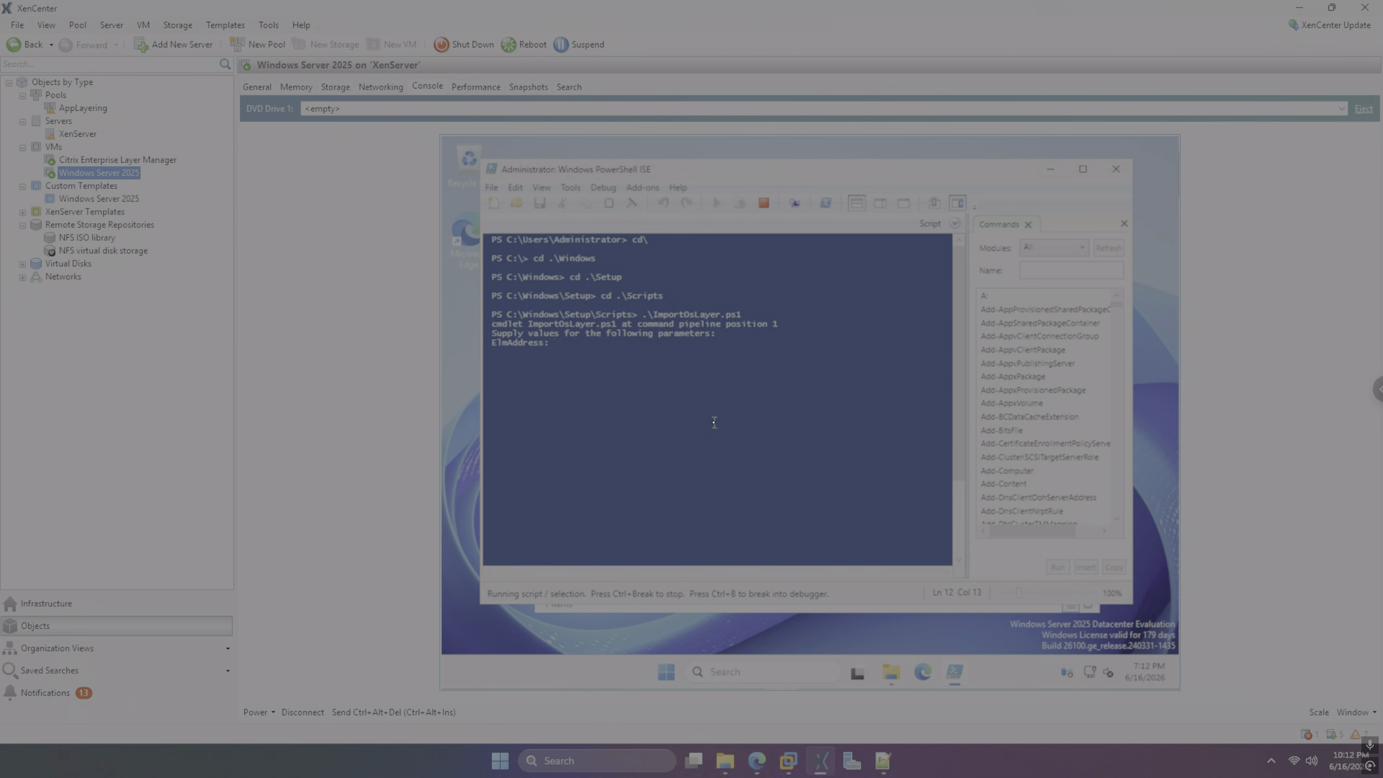
pyautogui.write('192.168.193')
pyautogui.click(757, 760)
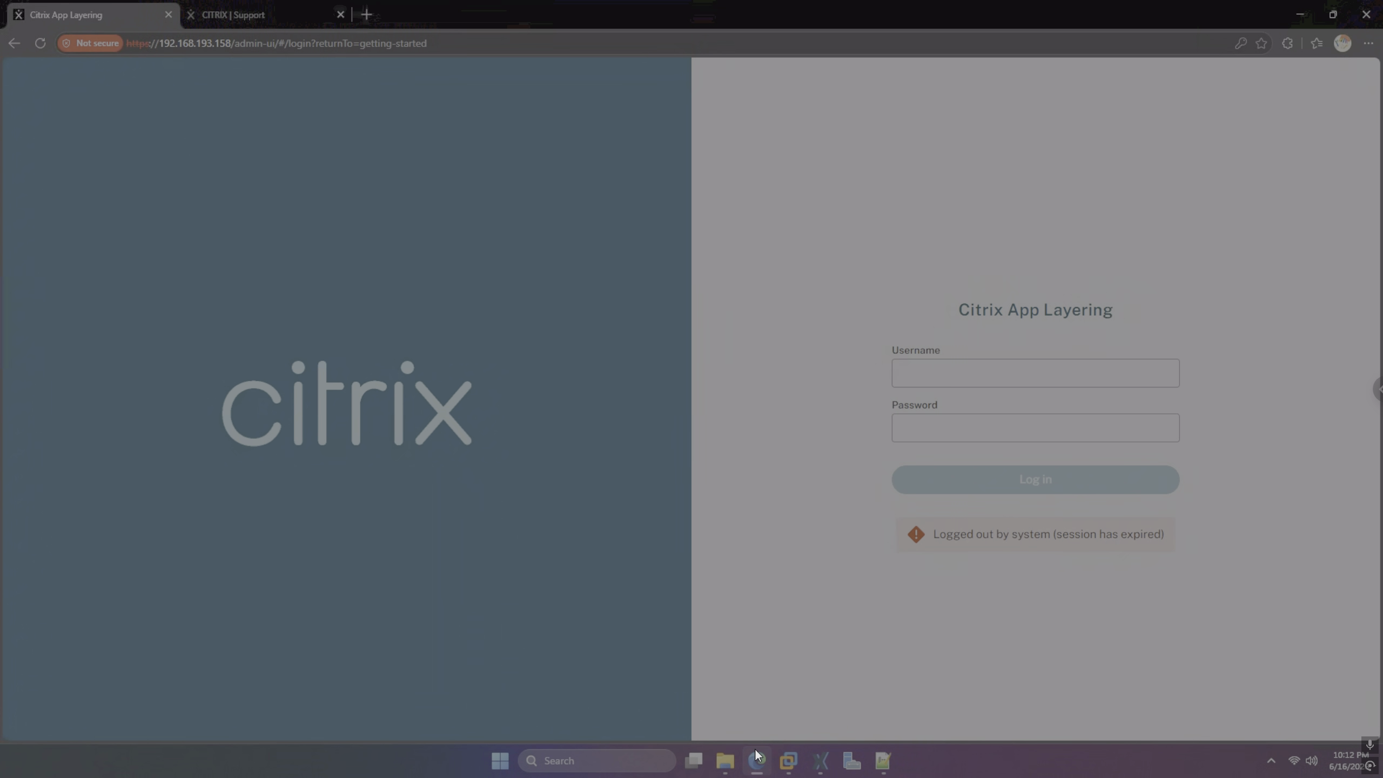
pyautogui.click(755, 757)
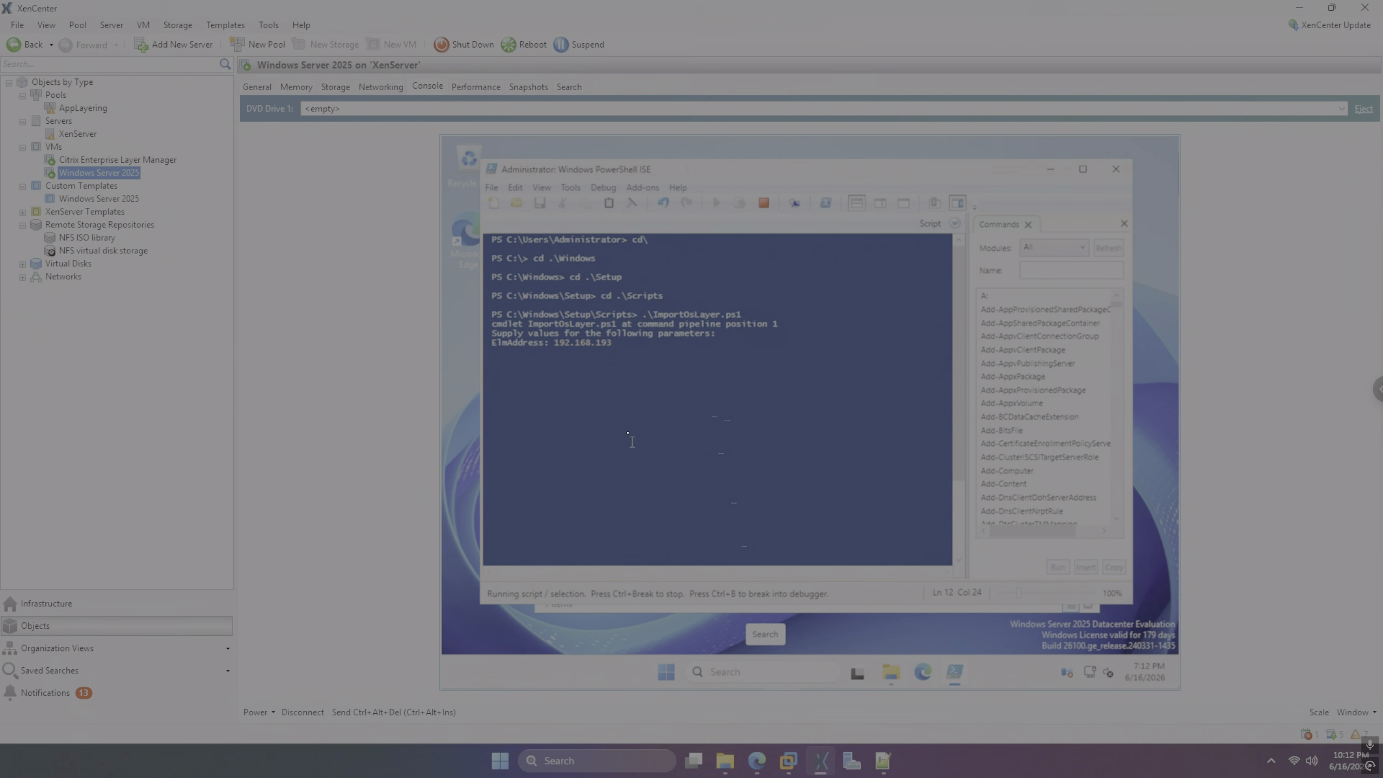
pyautogui.write('.158')
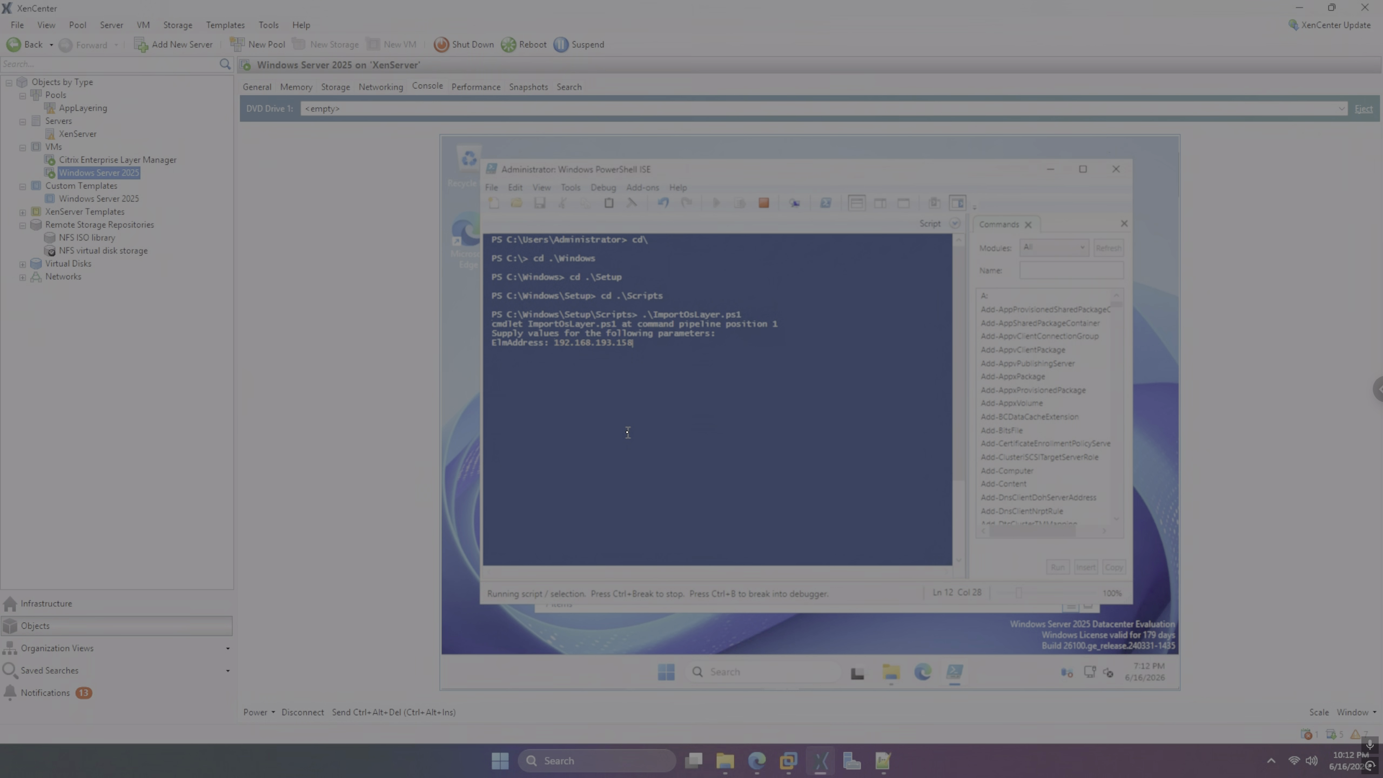
pyautogui.press('Return')
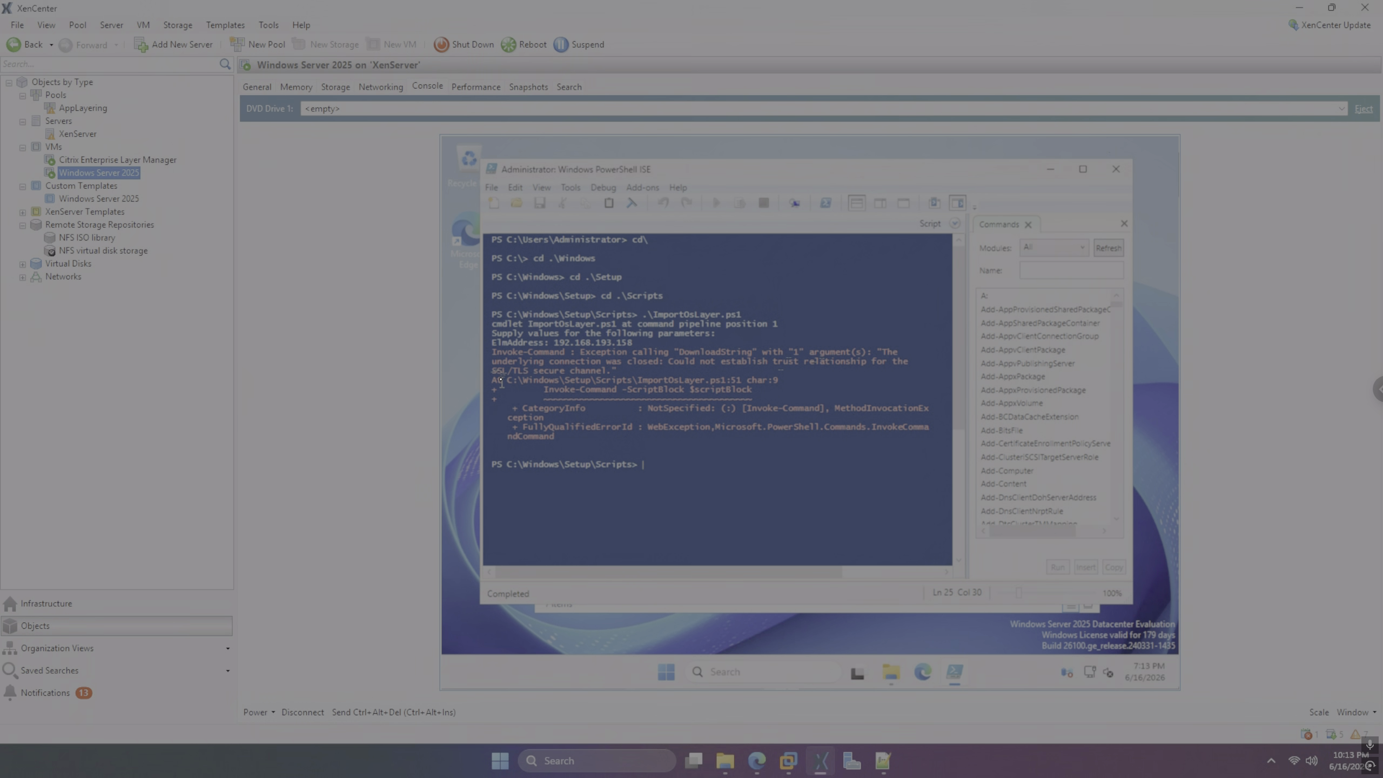
# Open C:\temp\script.ps1 in PowerShell ISE and run it; it is blocked as not digitally signed
pyautogui.click(890, 671)
pyautogui.doubleClick(692, 401)
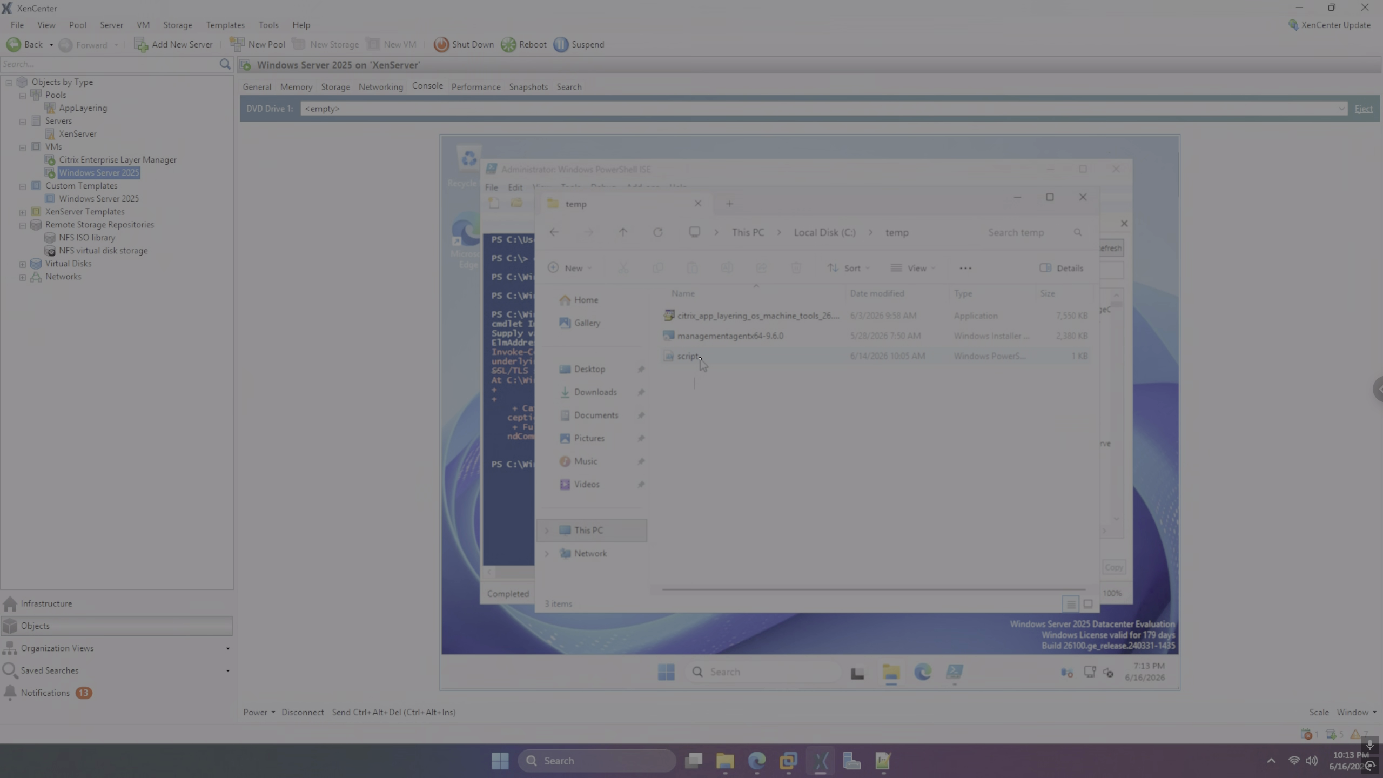
pyautogui.rightClick(700, 361)
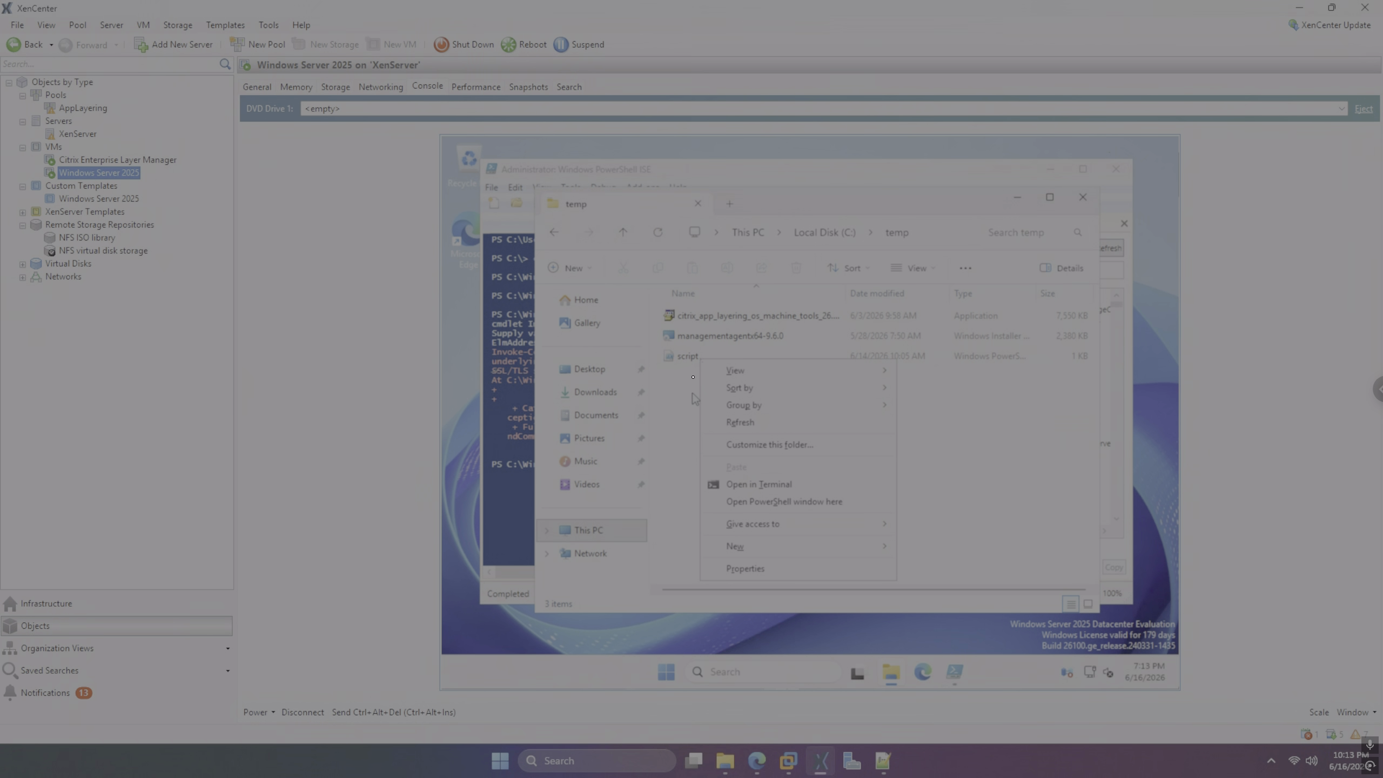
pyautogui.rightClick(690, 357)
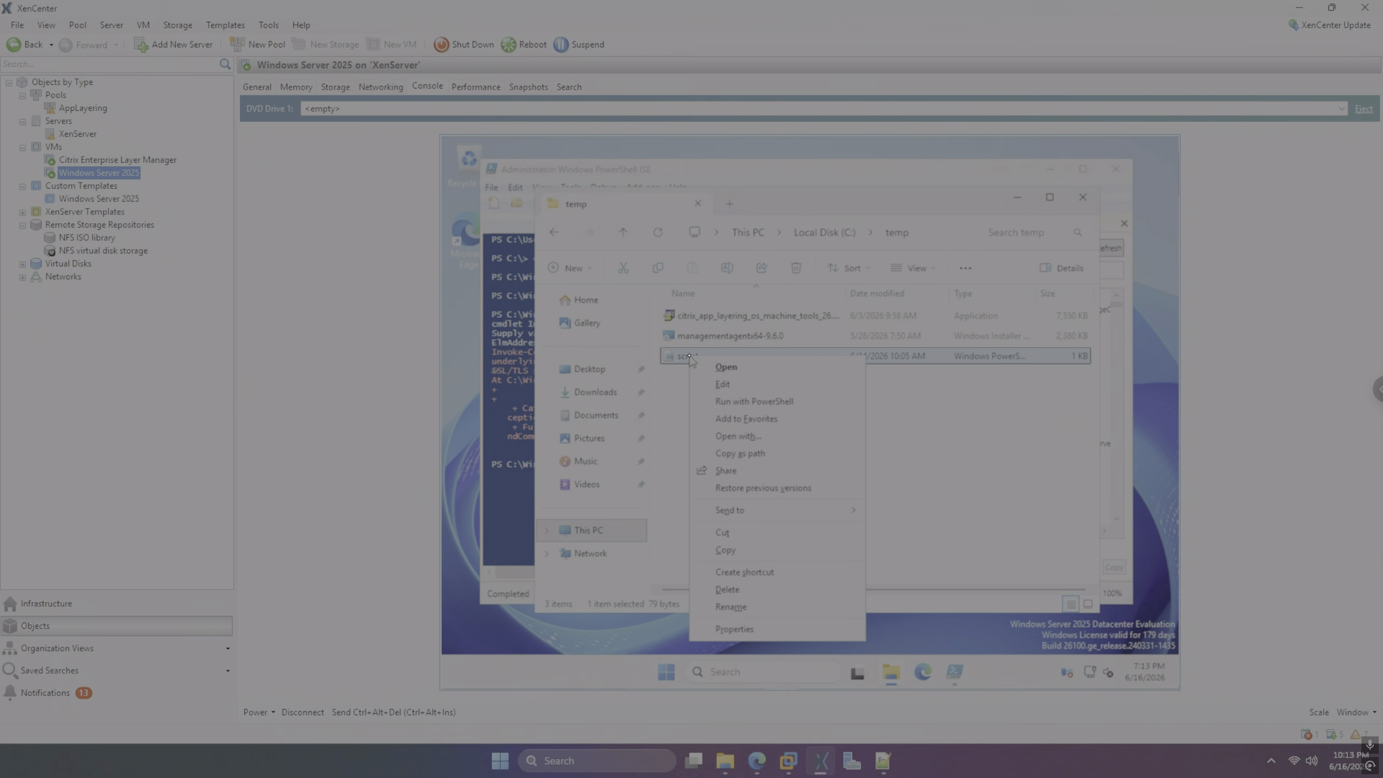
pyautogui.click(724, 386)
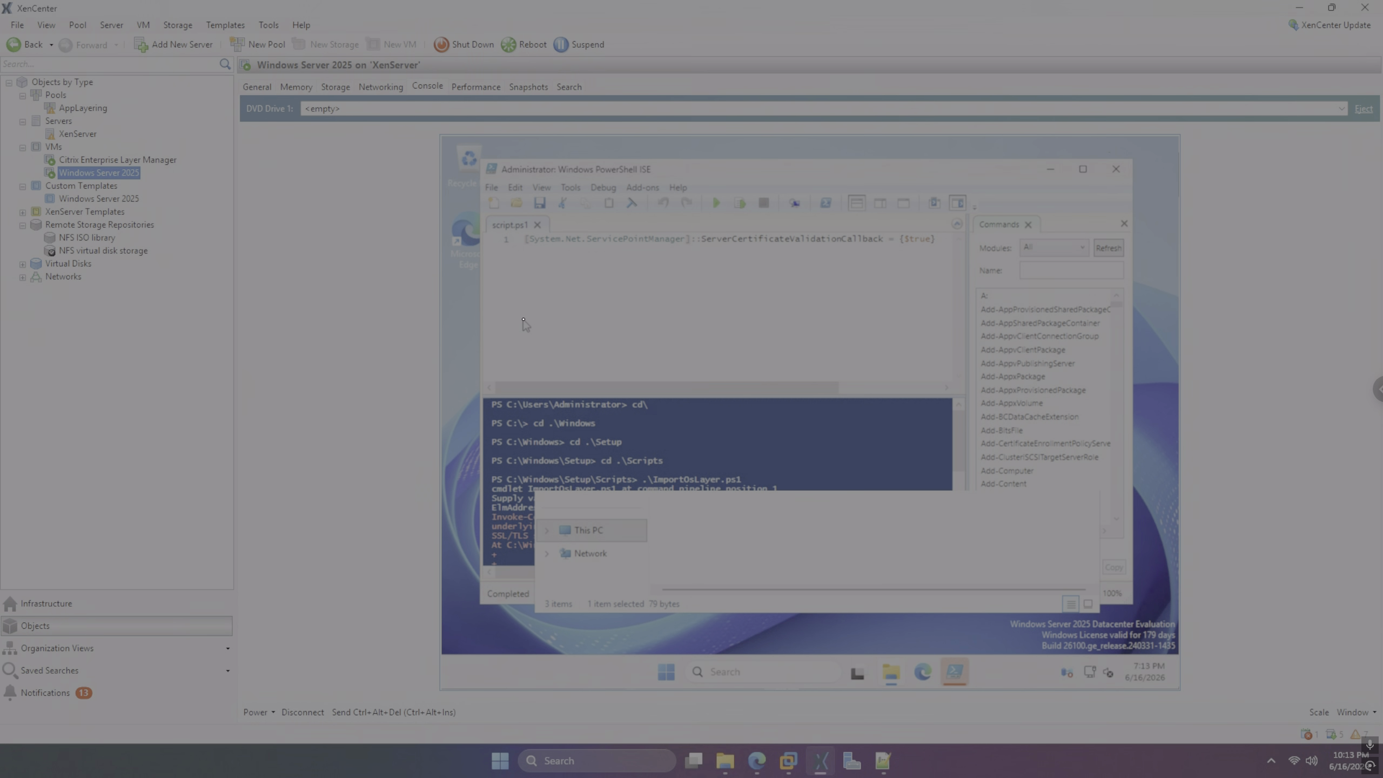
pyautogui.click(716, 203)
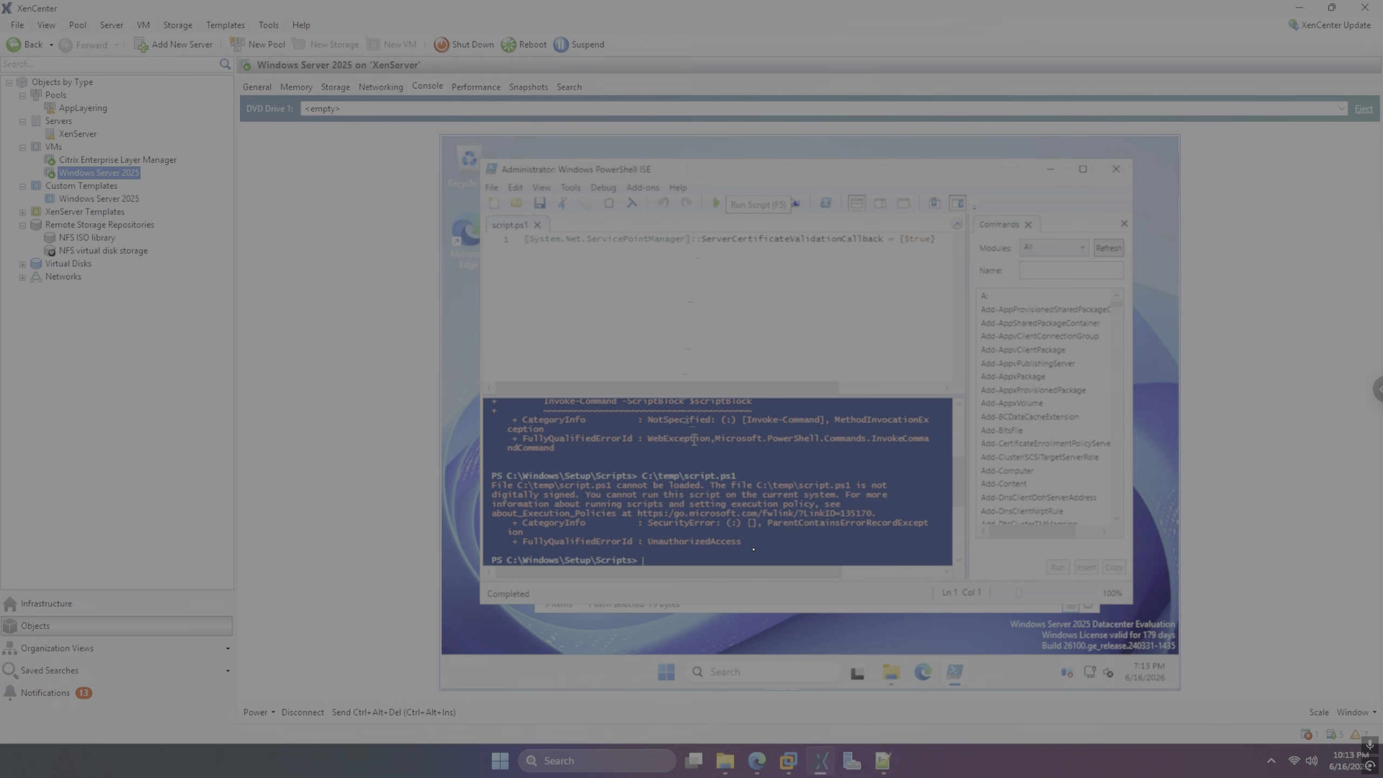
pyautogui.moveTo(889, 674)
# Copy the certificate-validation bypass line into a new Untitled script and run it
pyautogui.hotkey('ctrl', 'a')
pyautogui.click(493, 202)
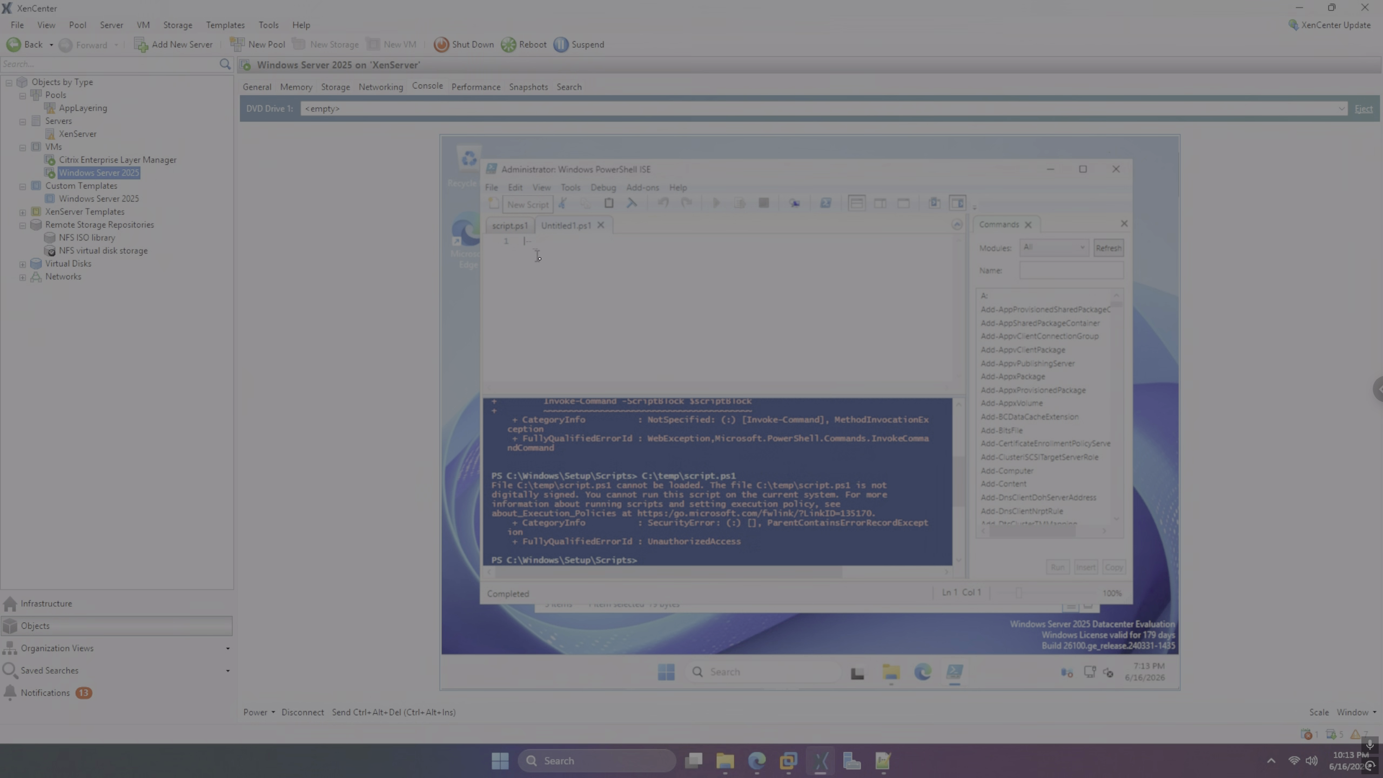
pyautogui.hotkey('ctrl', 'v')
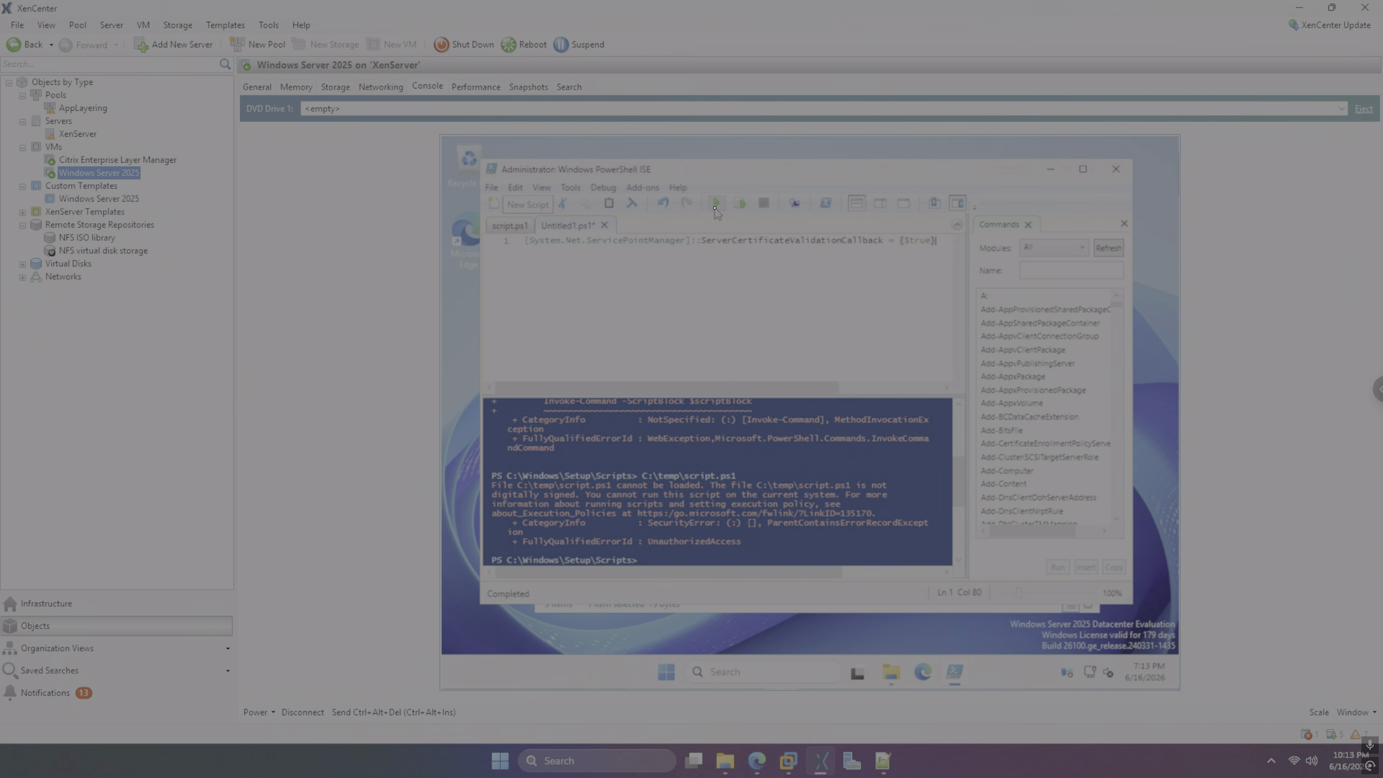
pyautogui.click(715, 205)
# Re-run ImportOsLayer.ps1 against ELM 192.168.193.158 and sign in with the administrator account's password
pyautogui.write('.\\ImportOsLayer.ps1')
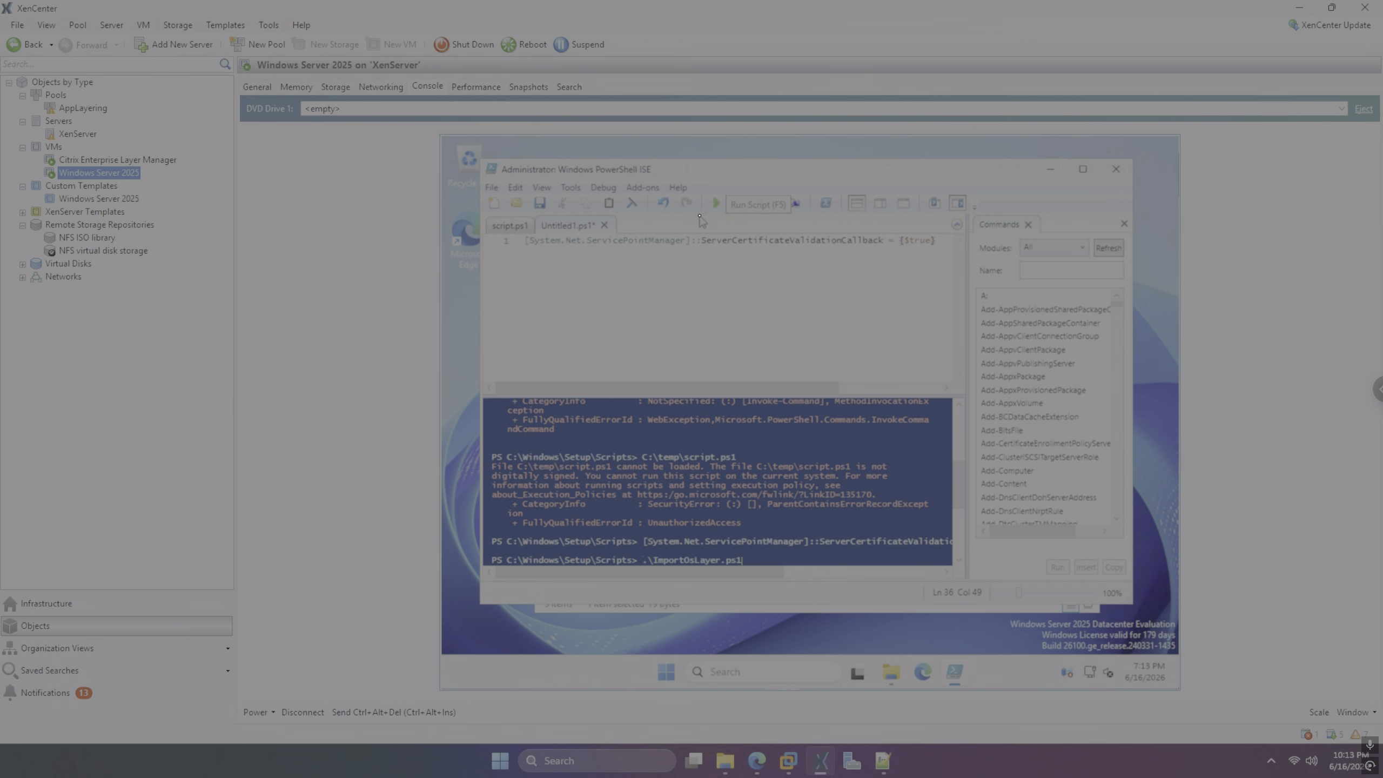
pyautogui.press('Return')
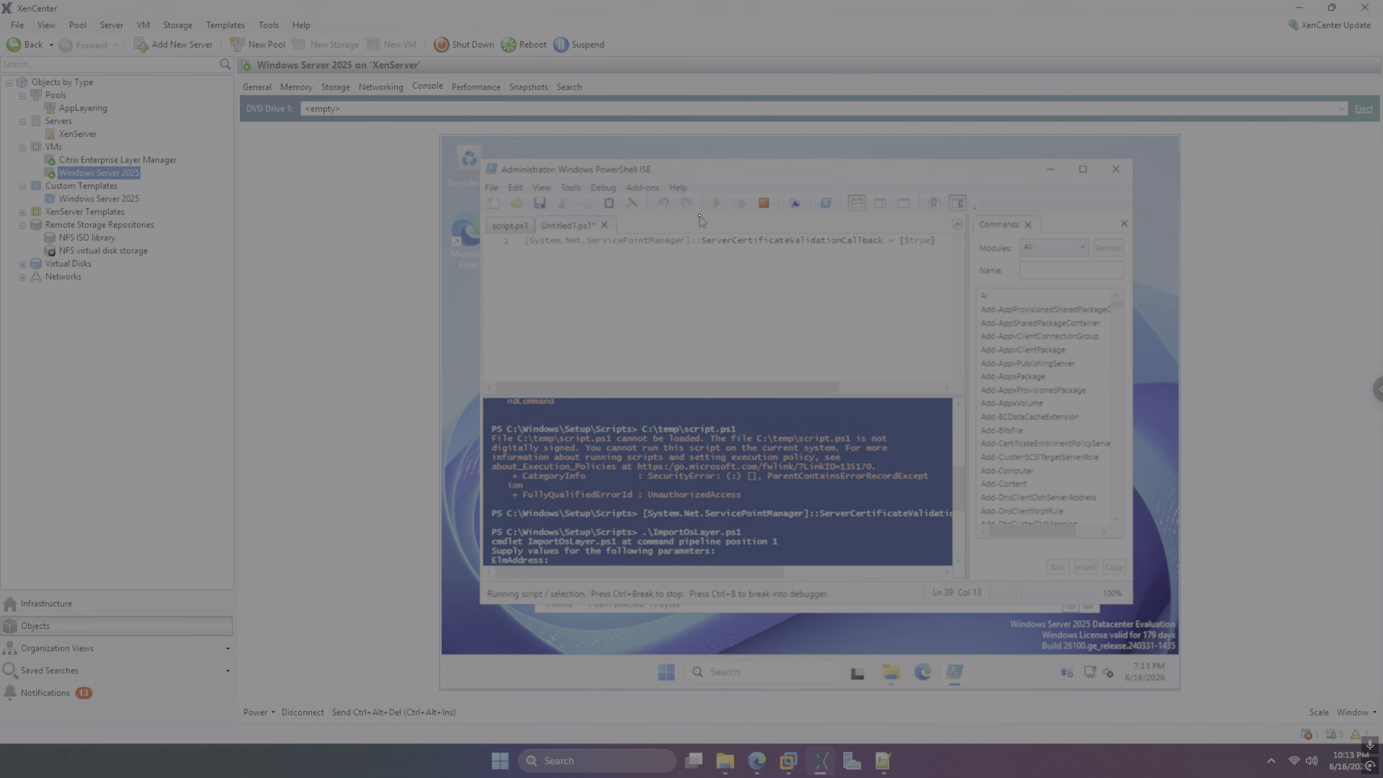
pyautogui.write('192.168.193.158')
pyautogui.press('Return')
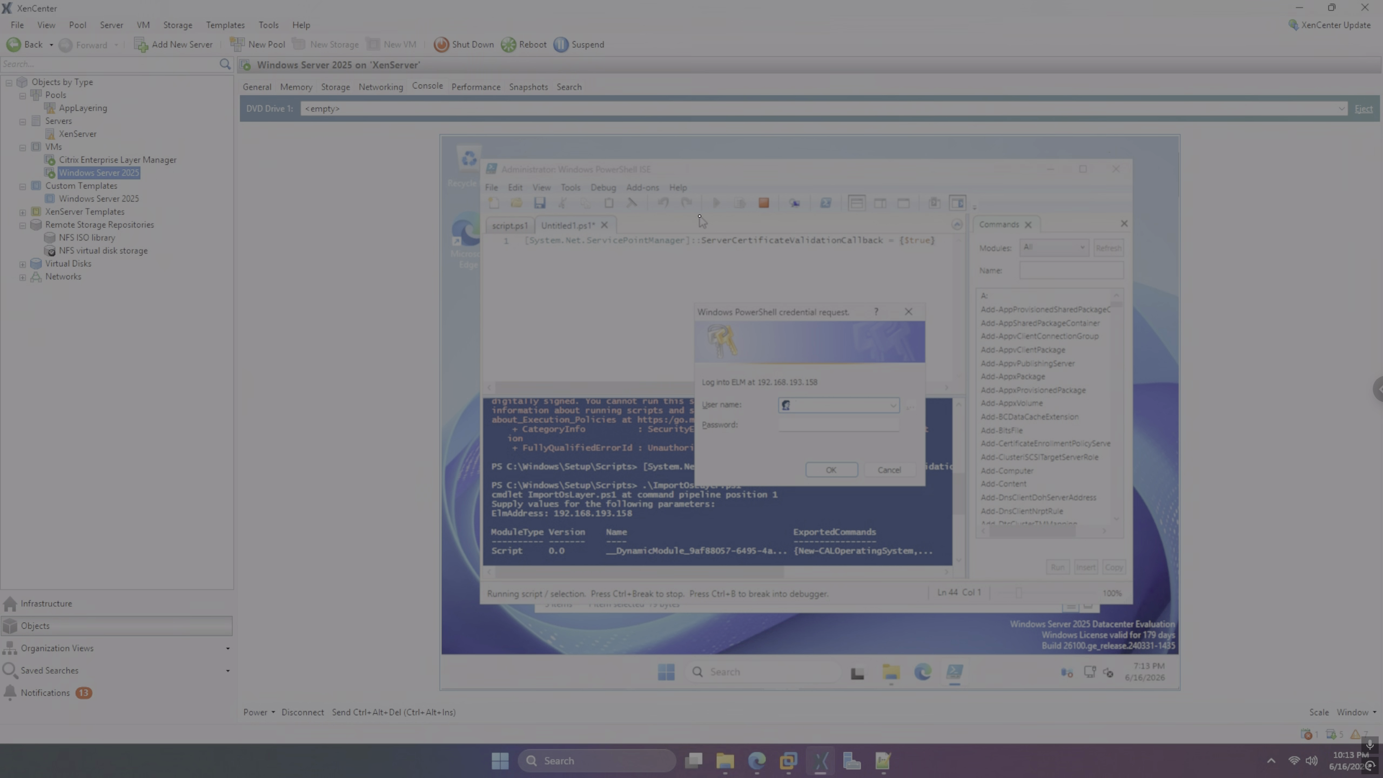
pyautogui.write('administrator')
pyautogui.press('Tab')
pyautogui.write('••••••••••')
pyautogui.press('Return')
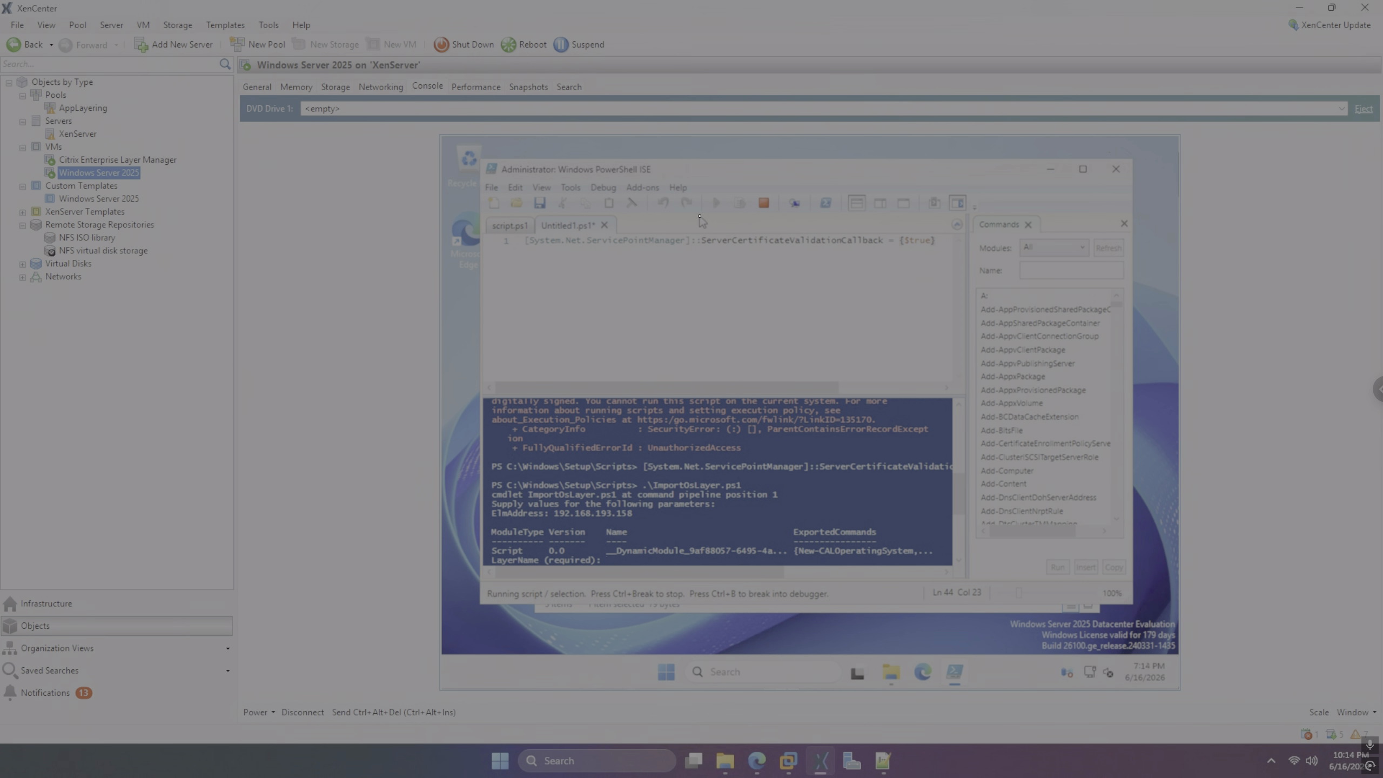
# Enter layer name win-server-2025, version 1, size 60 GiB, and leave the description blank
pyautogui.write('win-server-2025')
pyautogui.press('Return')
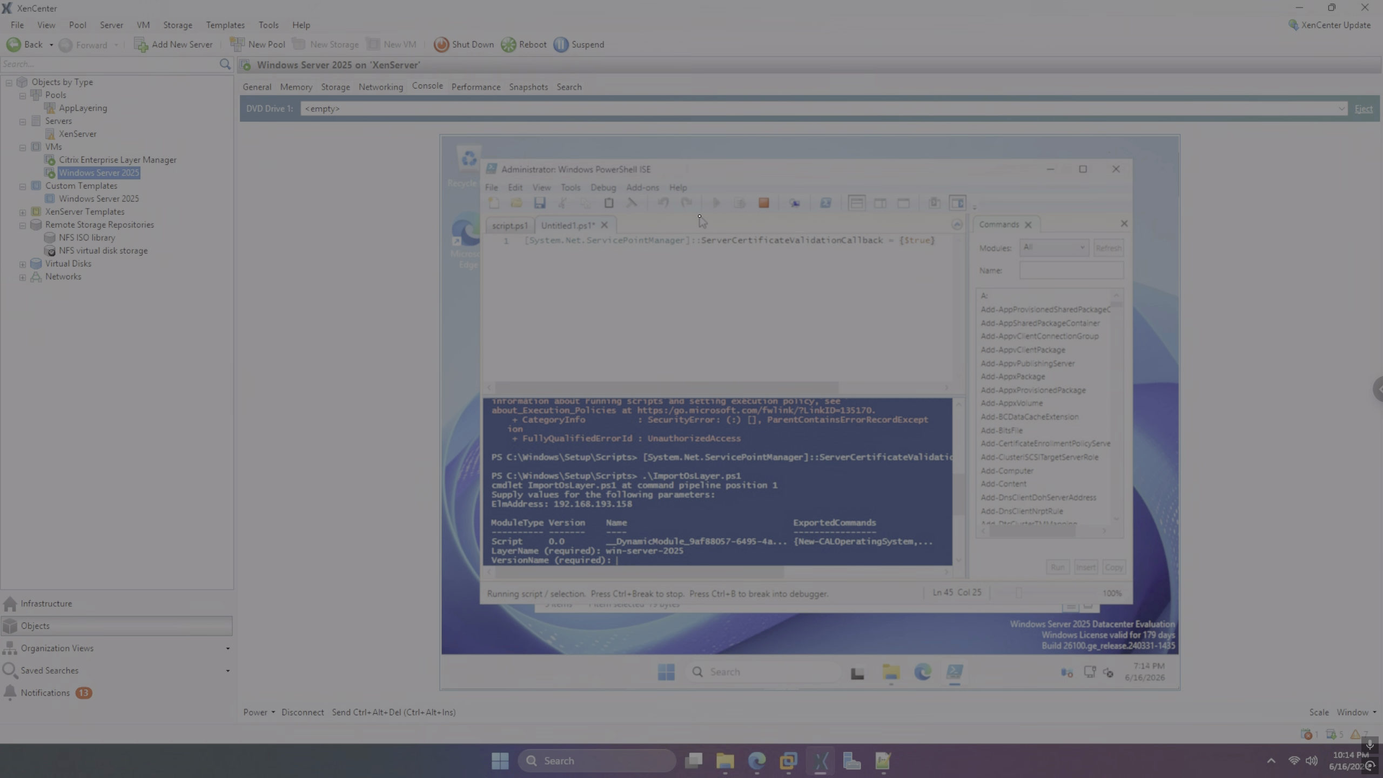
pyautogui.write('1')
pyautogui.press('Return')
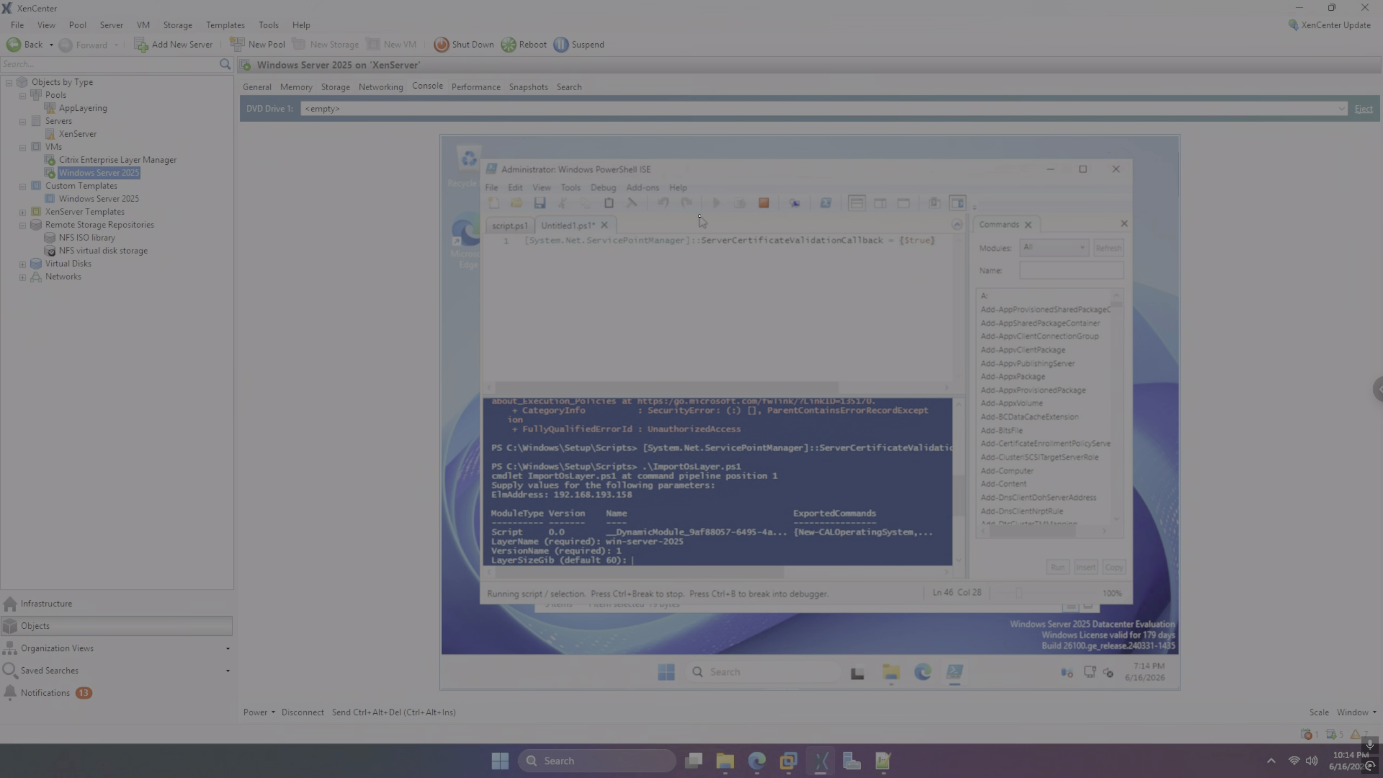
pyautogui.write('60')
pyautogui.press('Return')
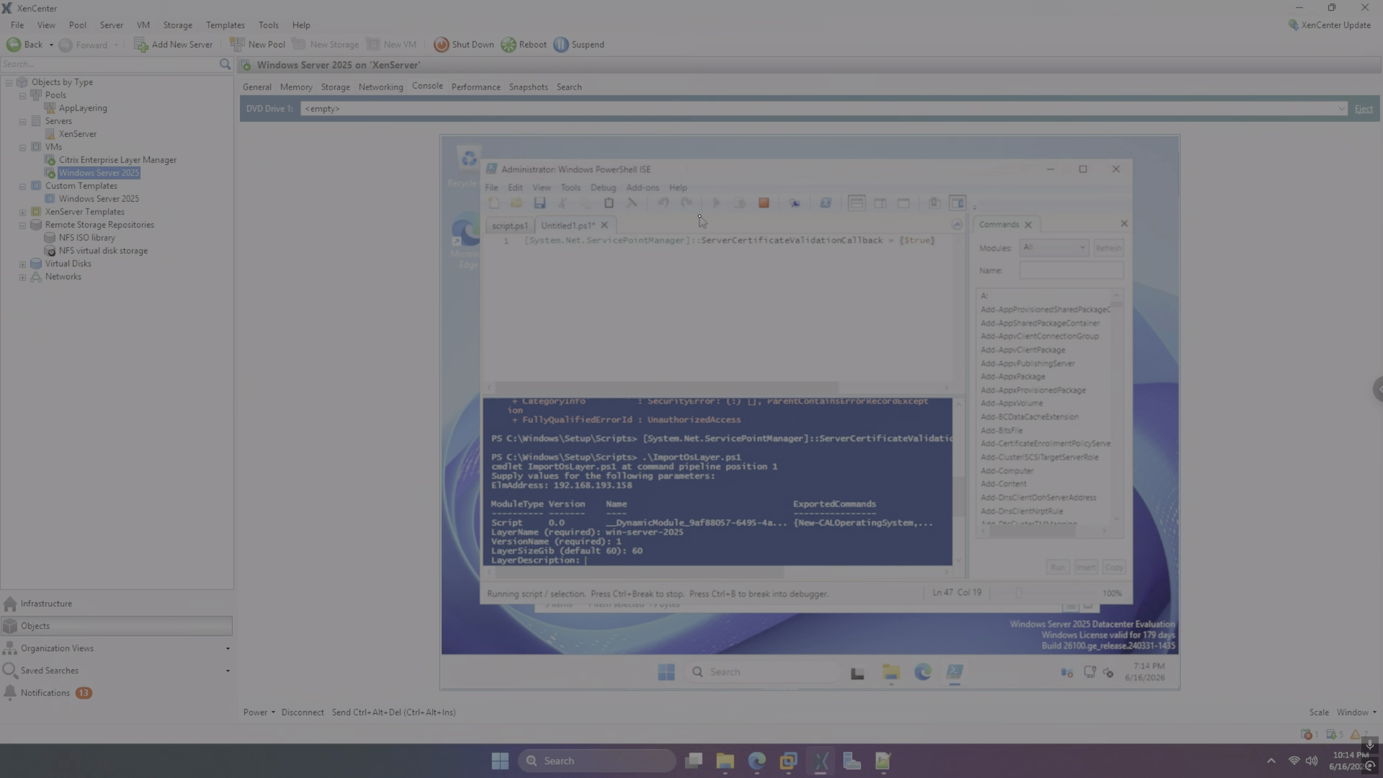
pyautogui.press('Return')
pyautogui.press('Return')
pyautogui.press('Return')
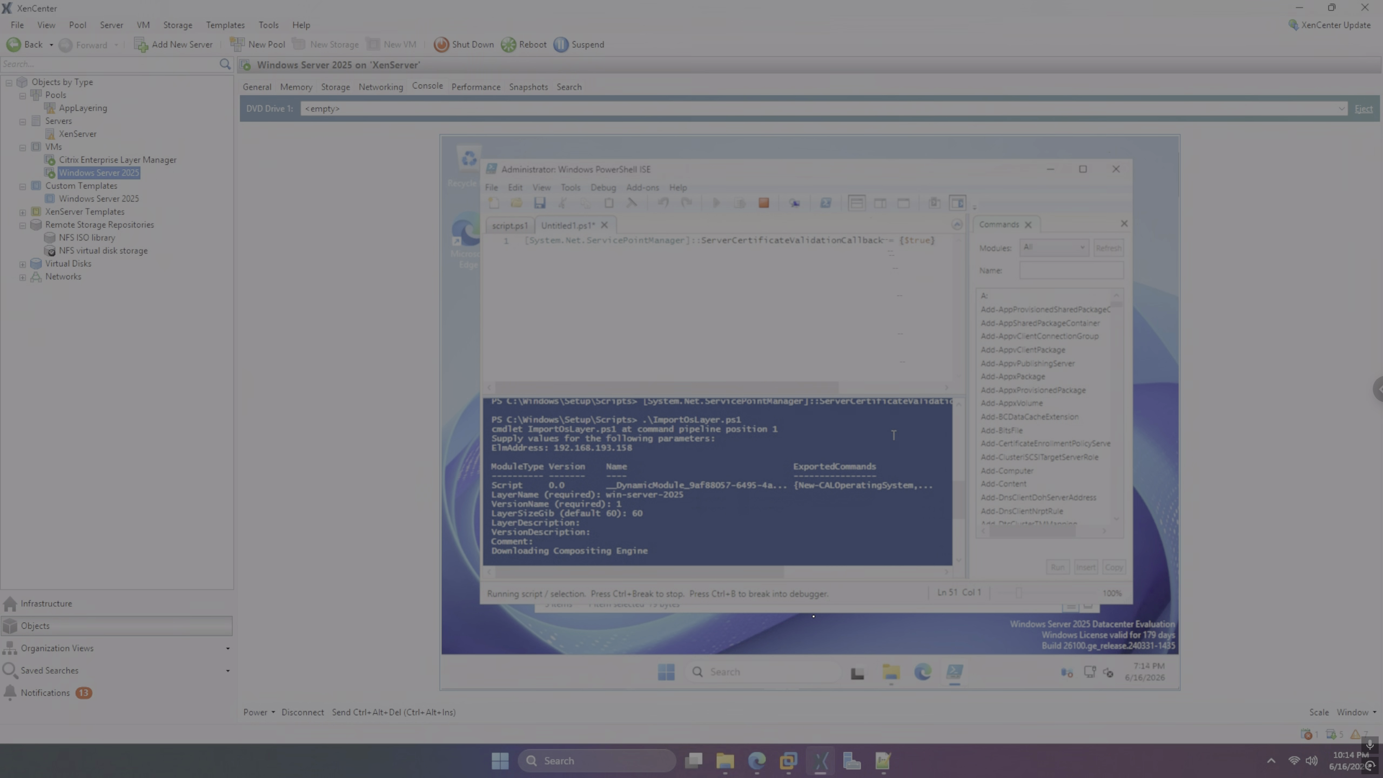
# Log in to the App Layering web console with the administrator account and its password
pyautogui.click(763, 764)
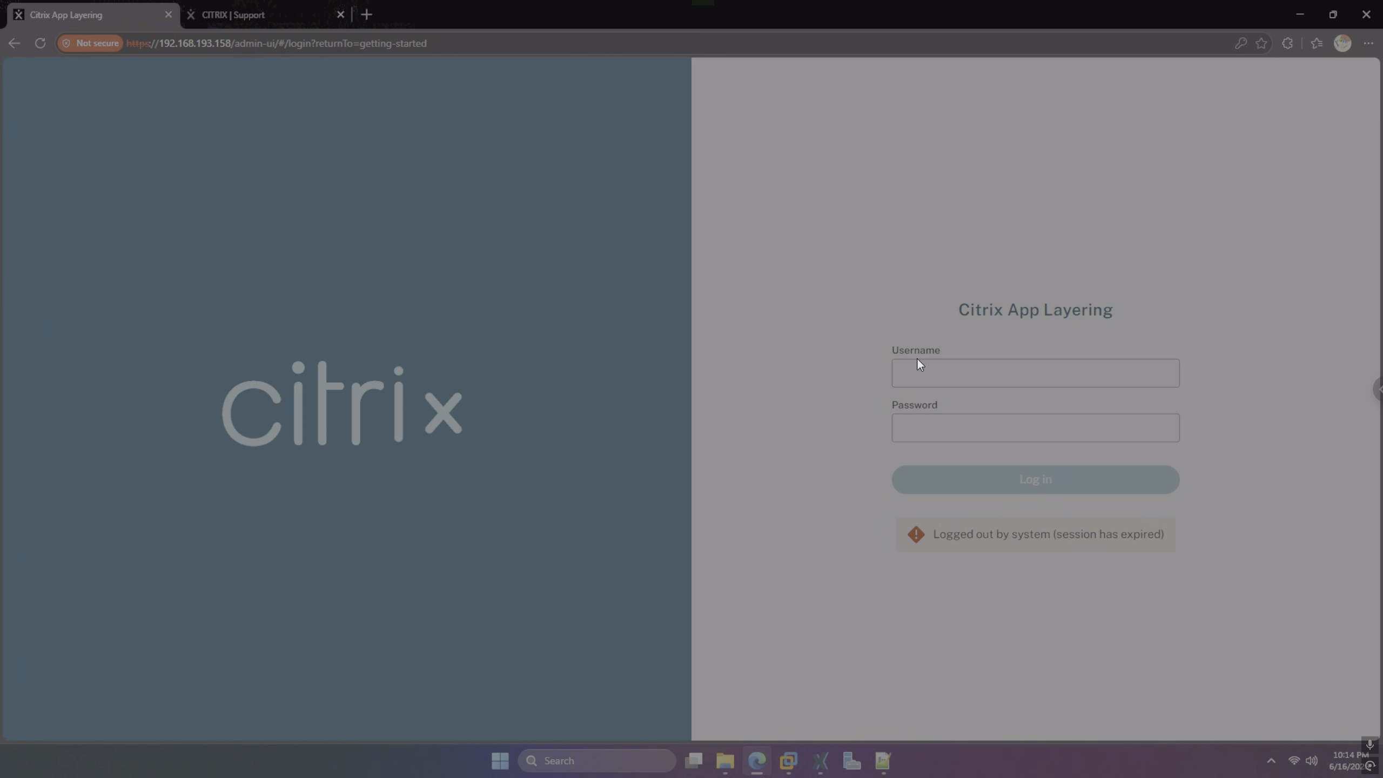
pyautogui.click(928, 367)
pyautogui.write('admini')
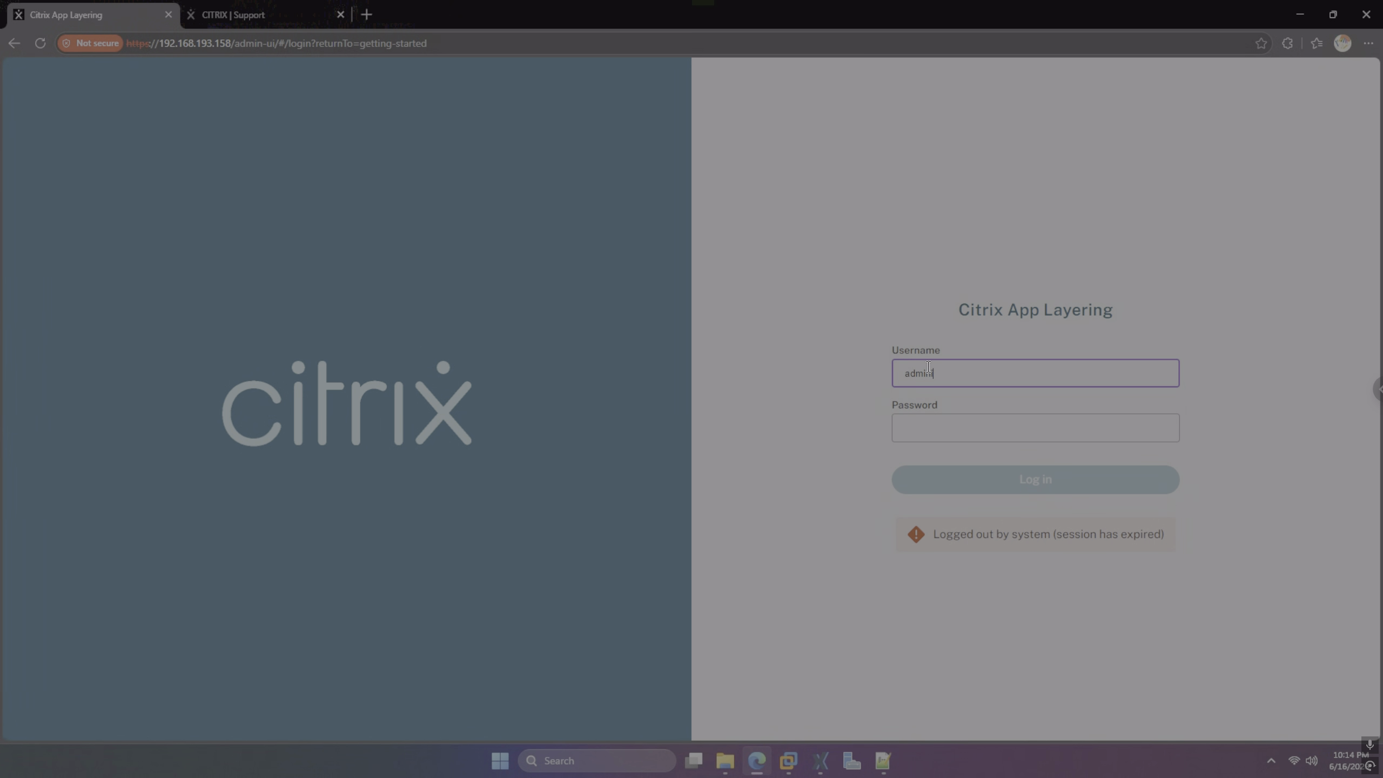
pyautogui.write('strator')
pyautogui.press('Tab')
pyautogui.write('P')
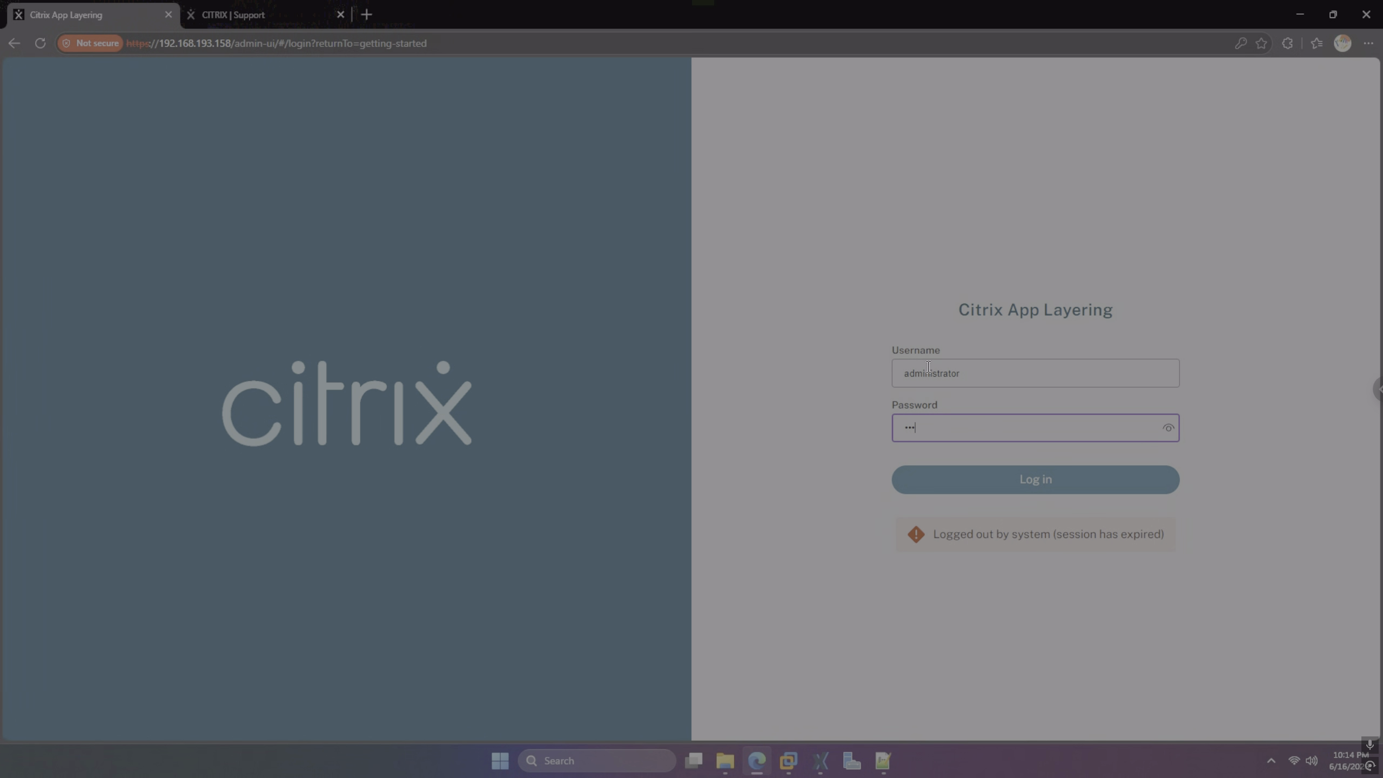
pyautogui.write('assword1')
pyautogui.press('Return')
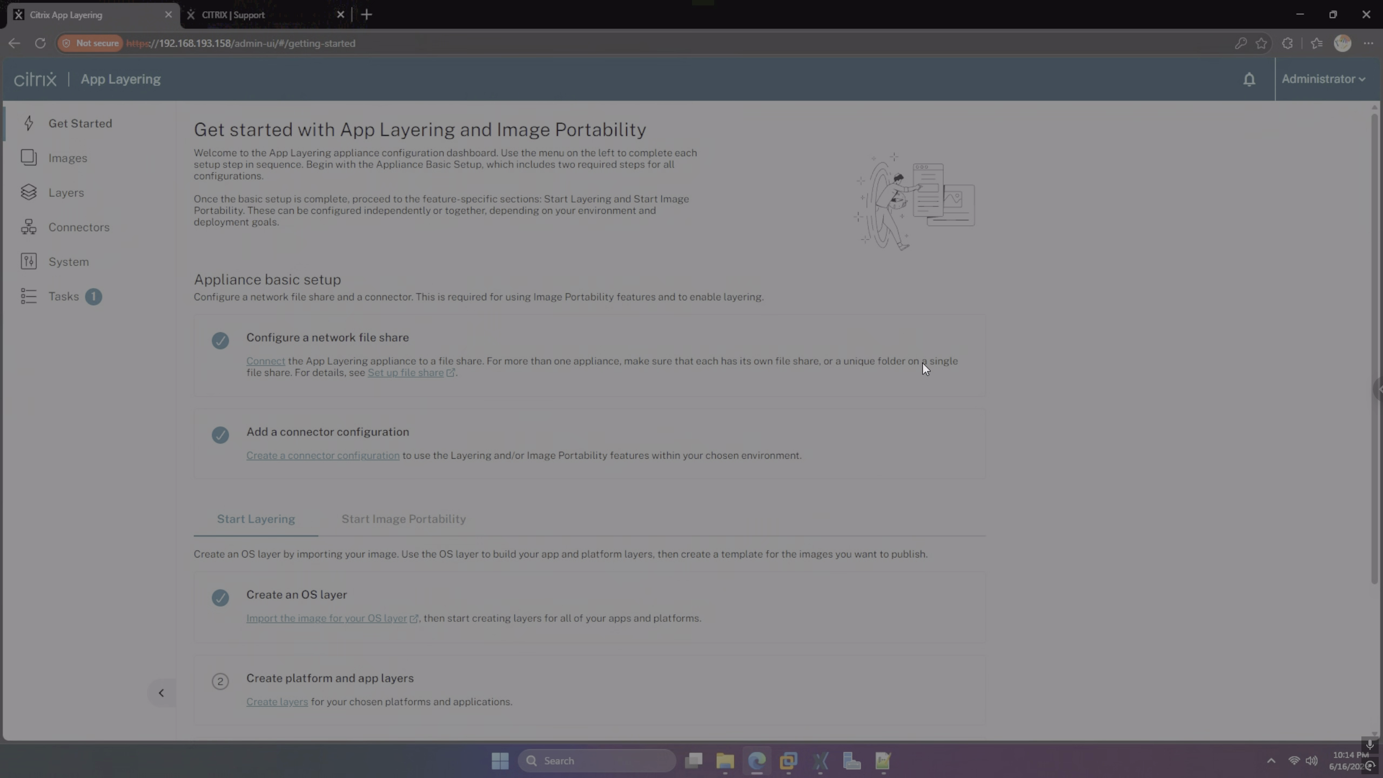
# View details of the task creating OS layer win-server-2025, then return to the VM console
pyautogui.click(85, 304)
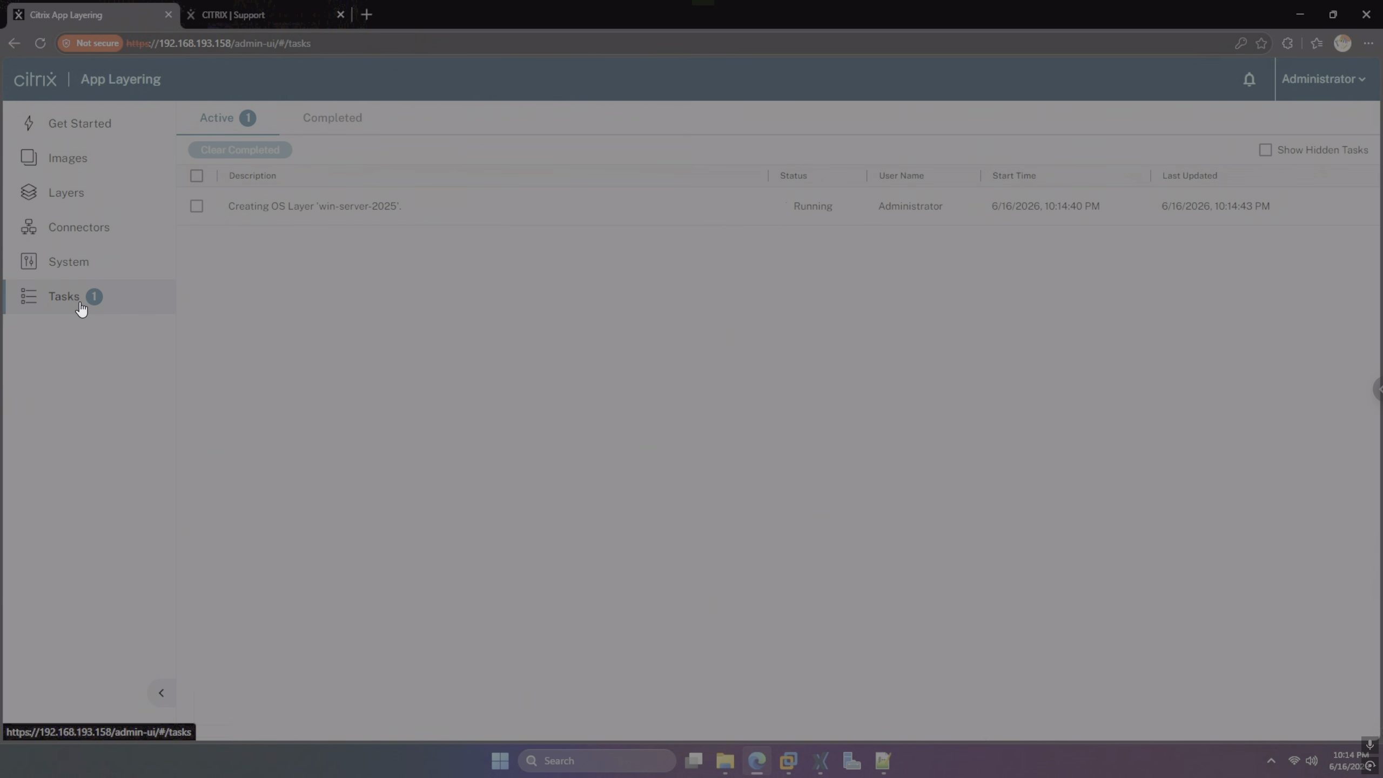
pyautogui.click(330, 214)
pyautogui.click(239, 150)
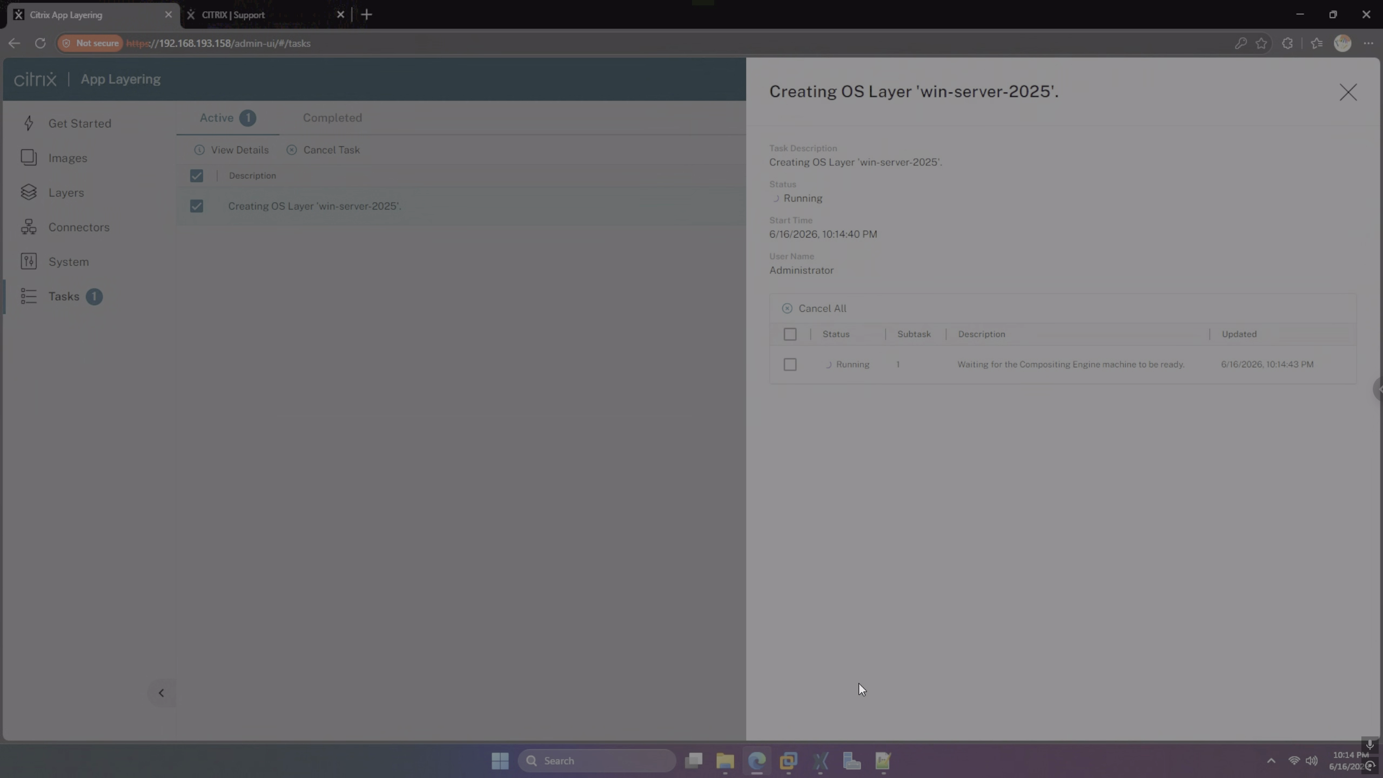
pyautogui.click(821, 743)
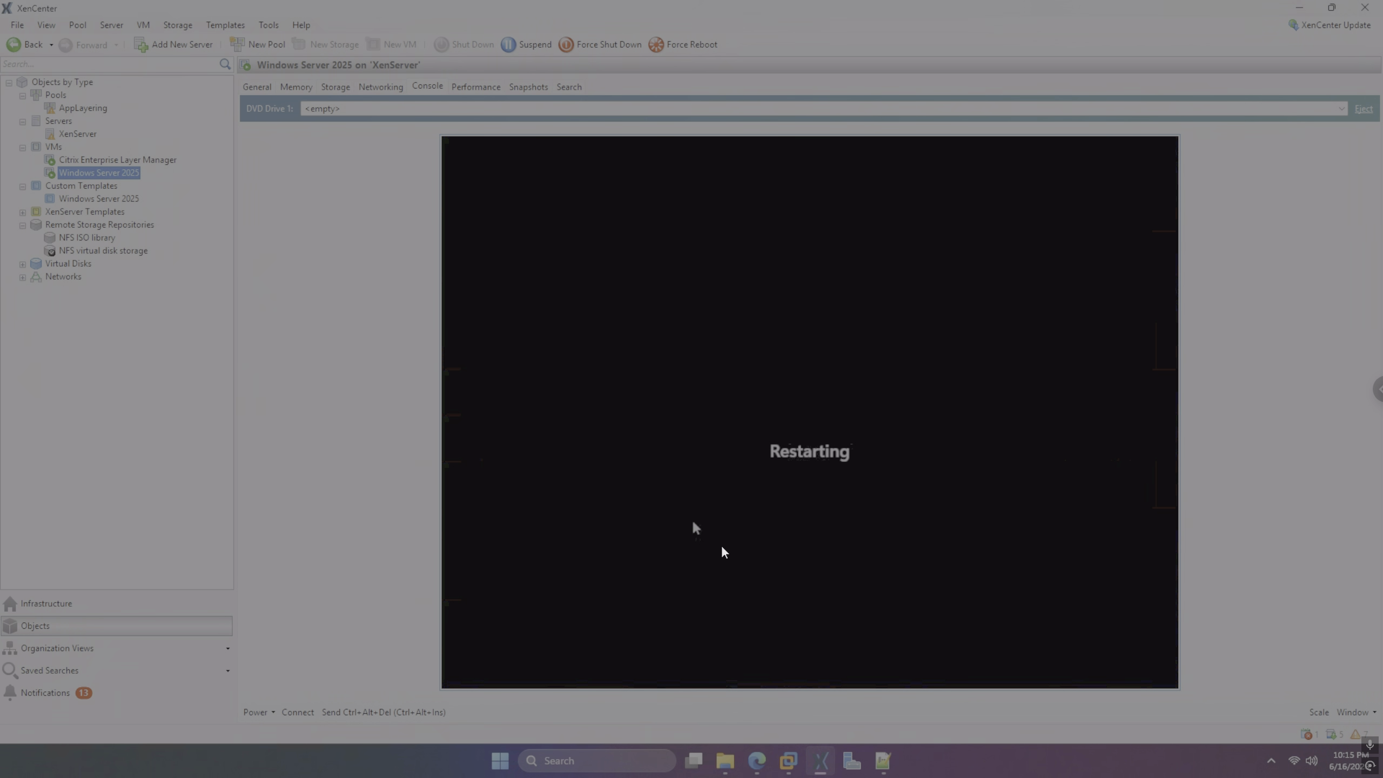
# Wait for the VM to restart into Windows, then open the citrix_app_layering_xenserver_26.3.0 folder
pyautogui.click(764, 758)
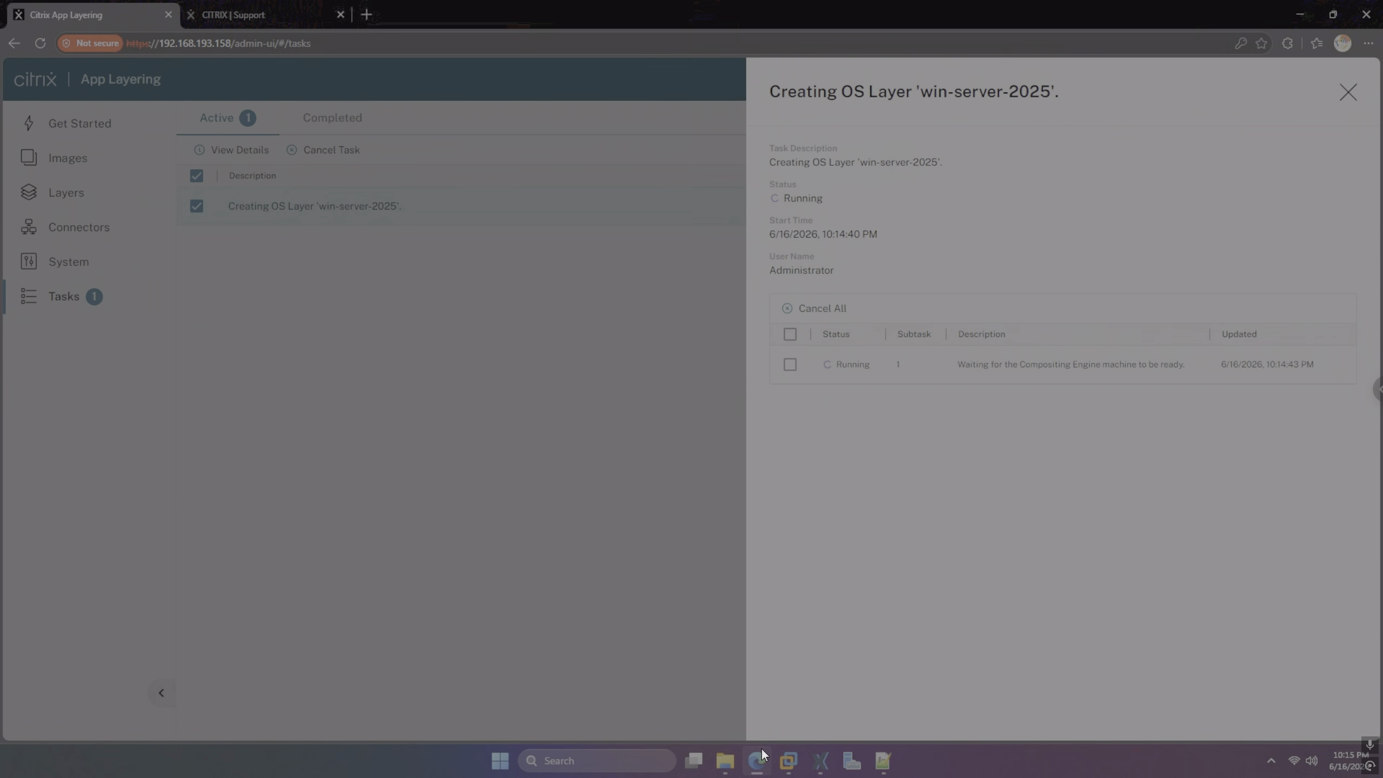
pyautogui.click(760, 748)
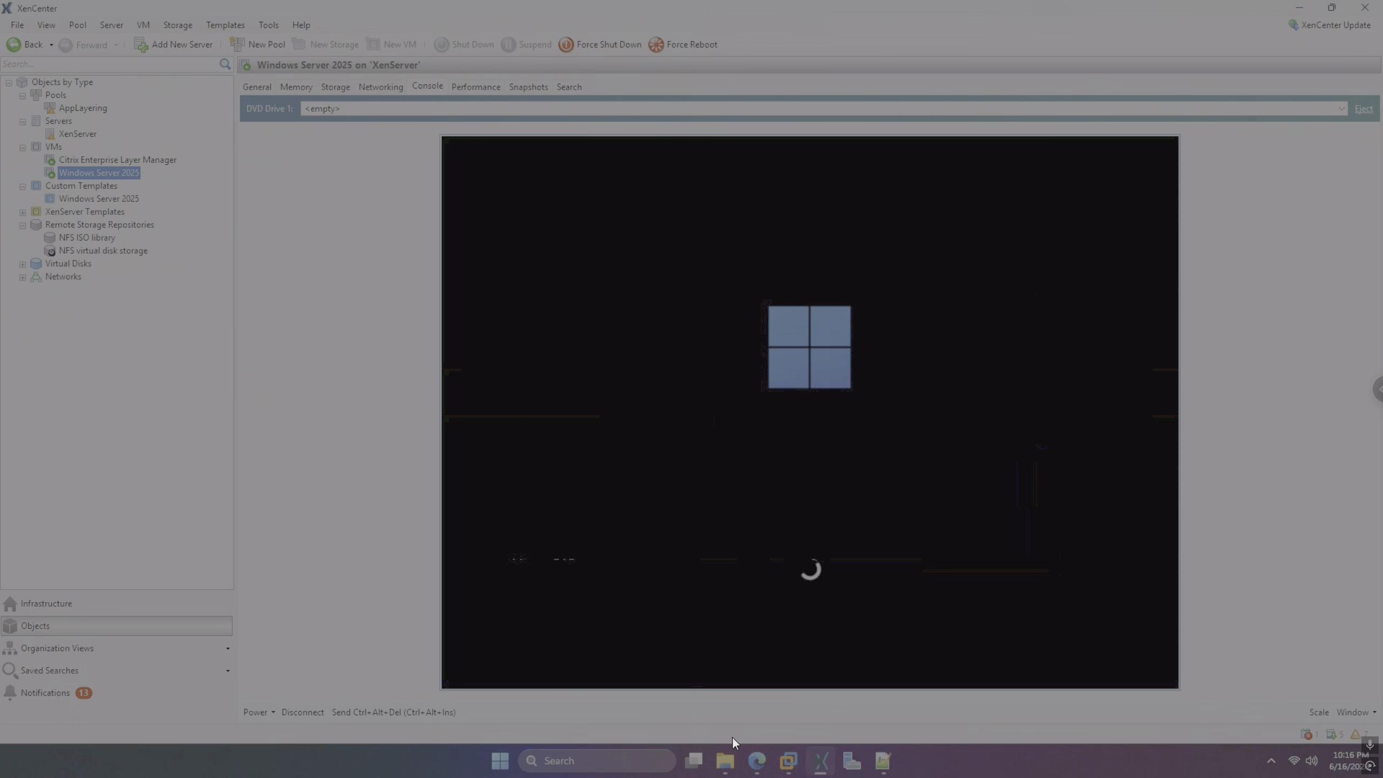
pyautogui.click(724, 769)
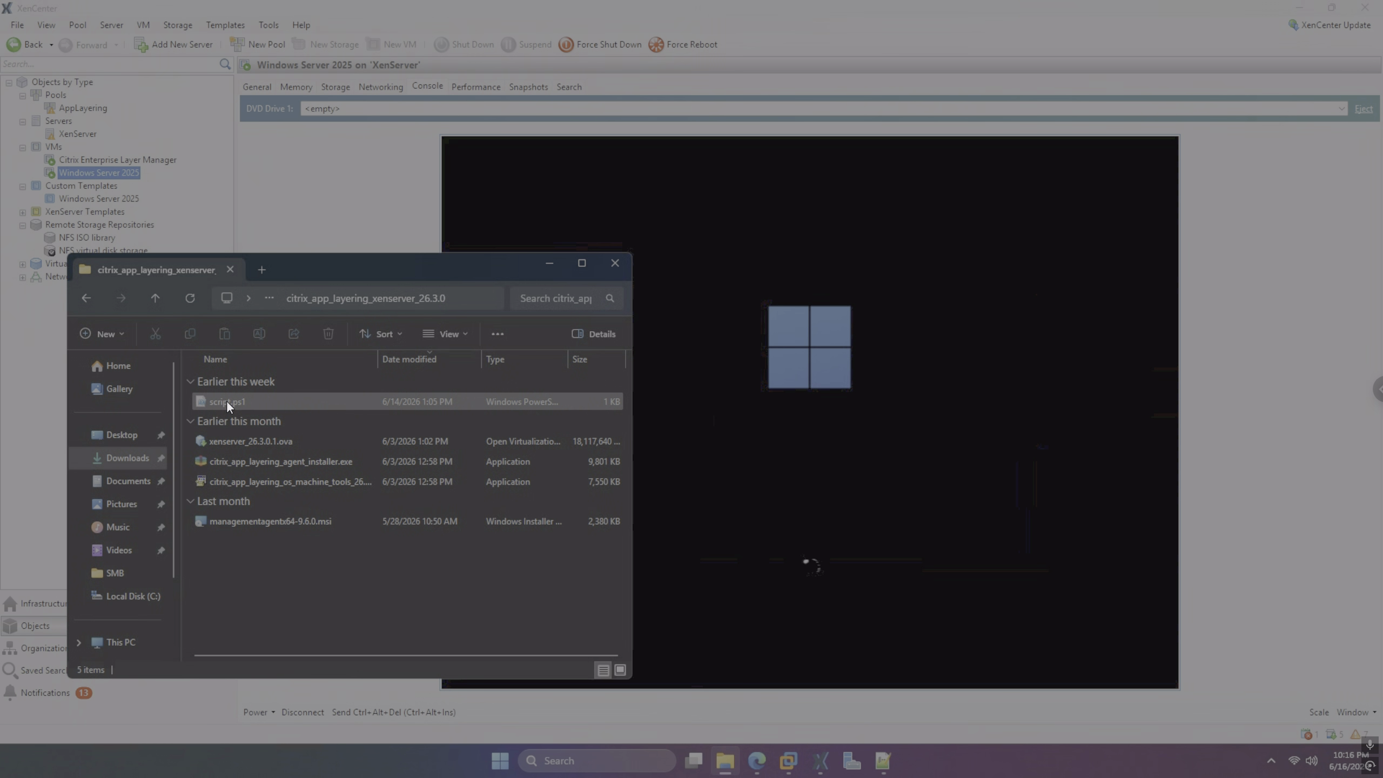
# Review script.ps1's certificate-validation line in Notepad, then close Notepad and File Explorer
pyautogui.click(227, 400)
pyautogui.rightClick(227, 399)
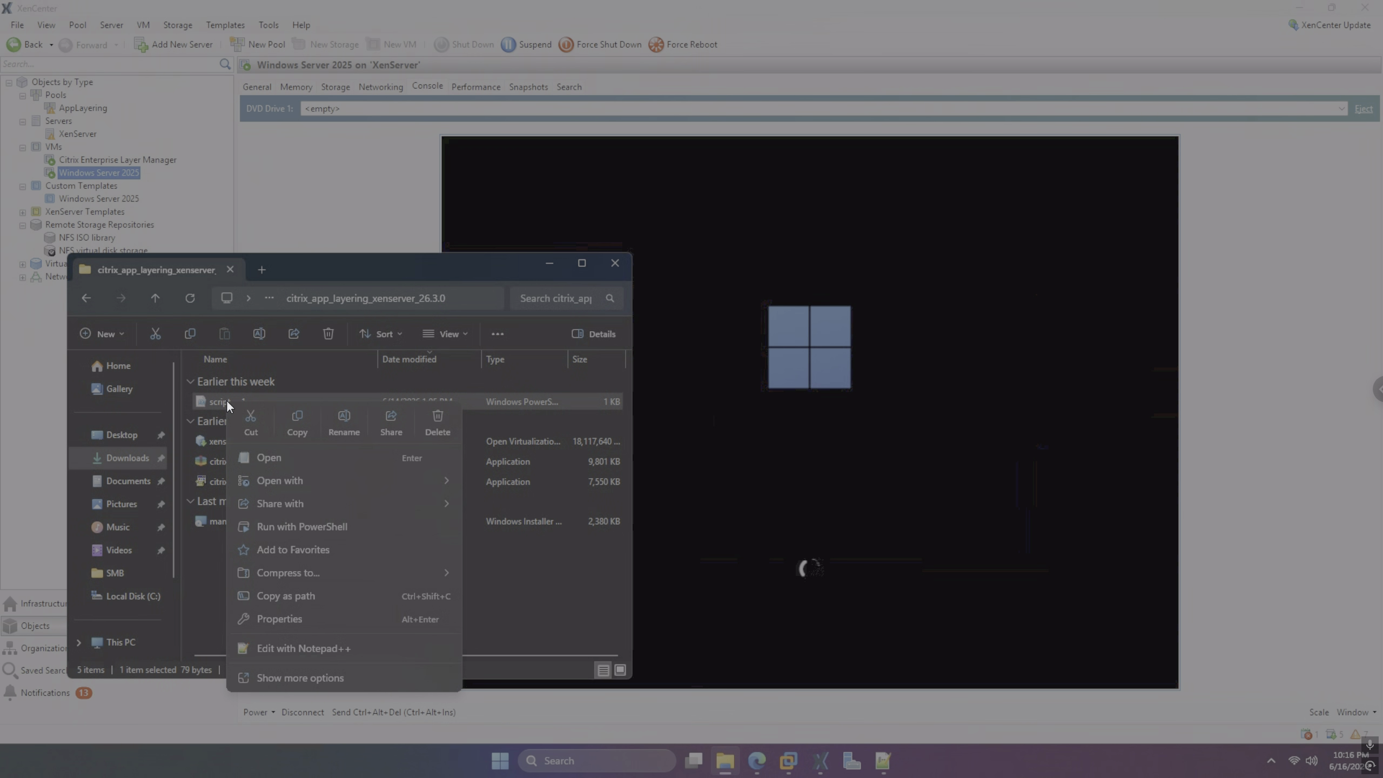
pyautogui.click(260, 455)
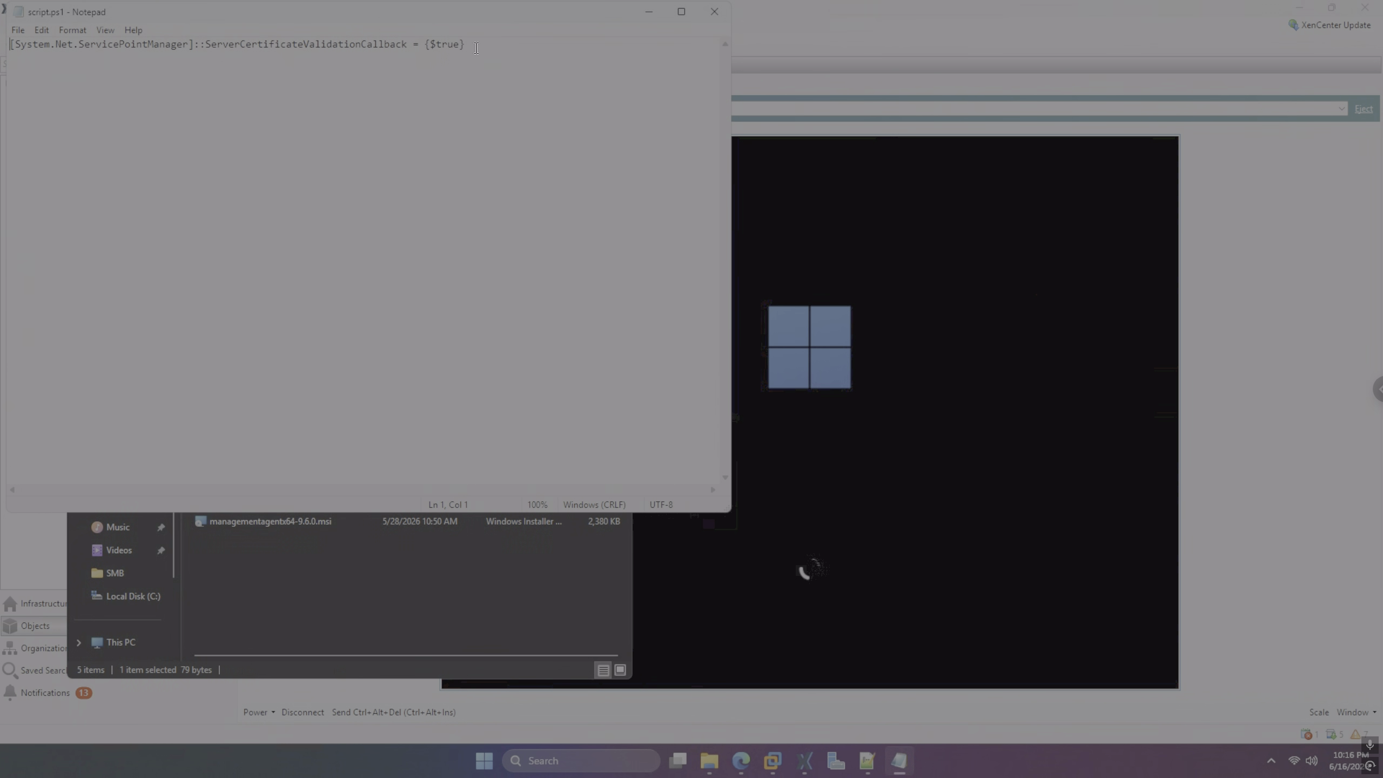
pyautogui.moveTo(467, 45); pyautogui.dragTo(5, 49)
pyautogui.click(714, 11)
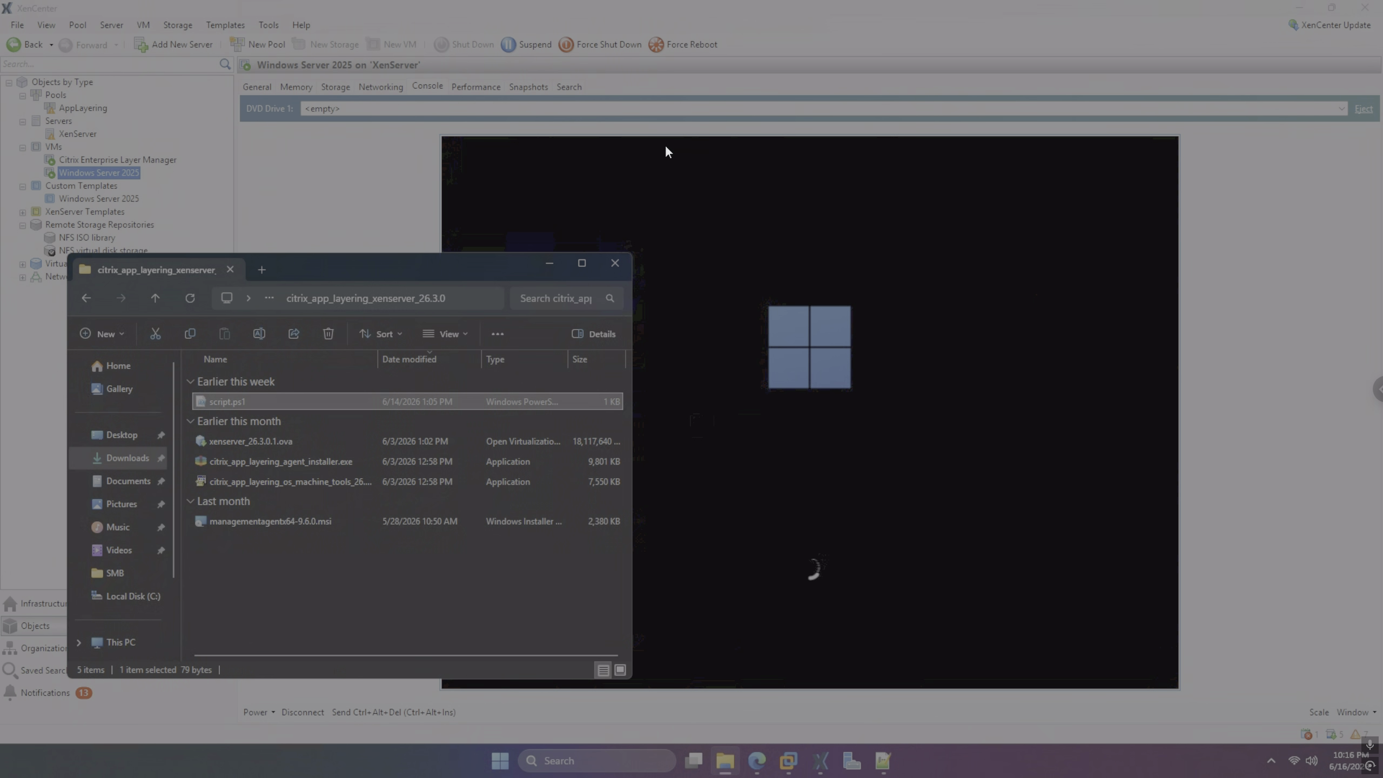
pyautogui.click(615, 263)
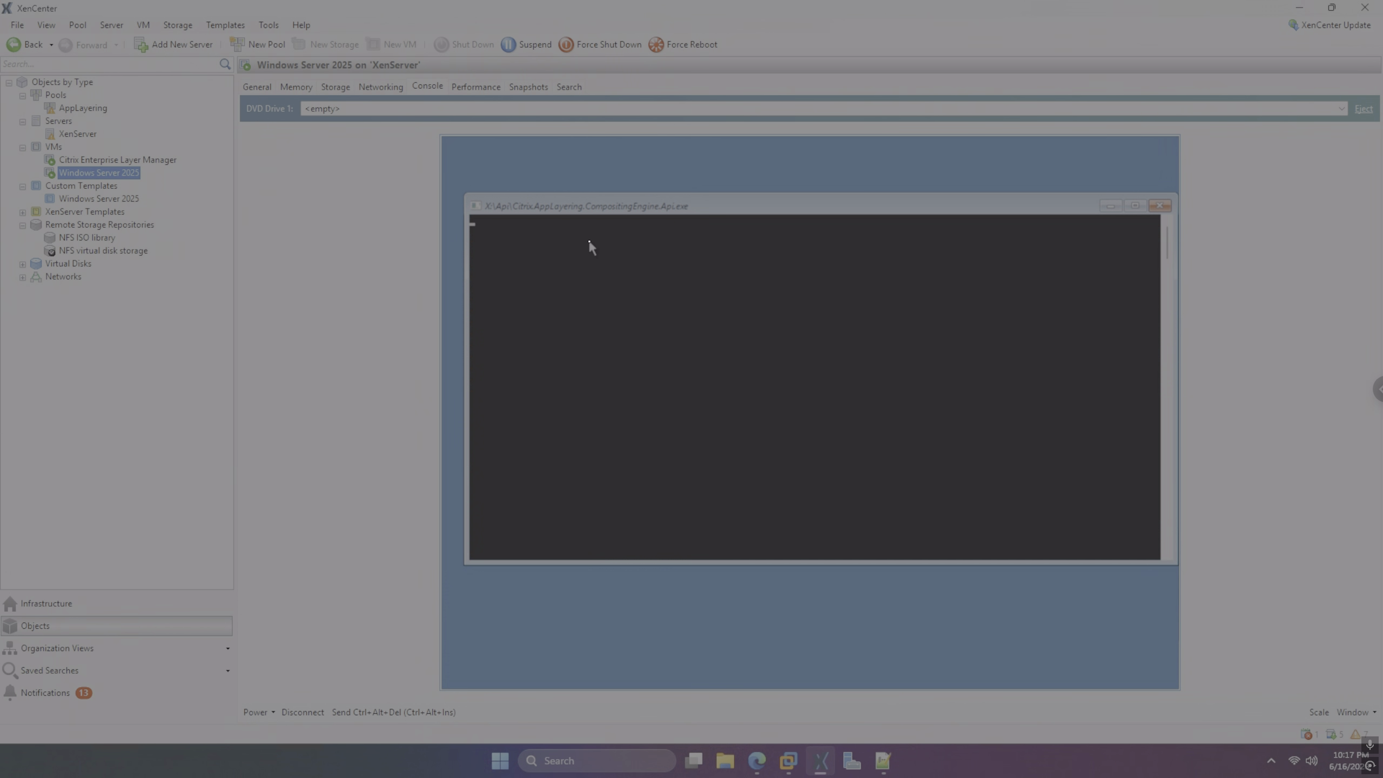
# Watch the App Layering task duplicate the win-server-2025 OS layer revision to 11%
pyautogui.click(757, 759)
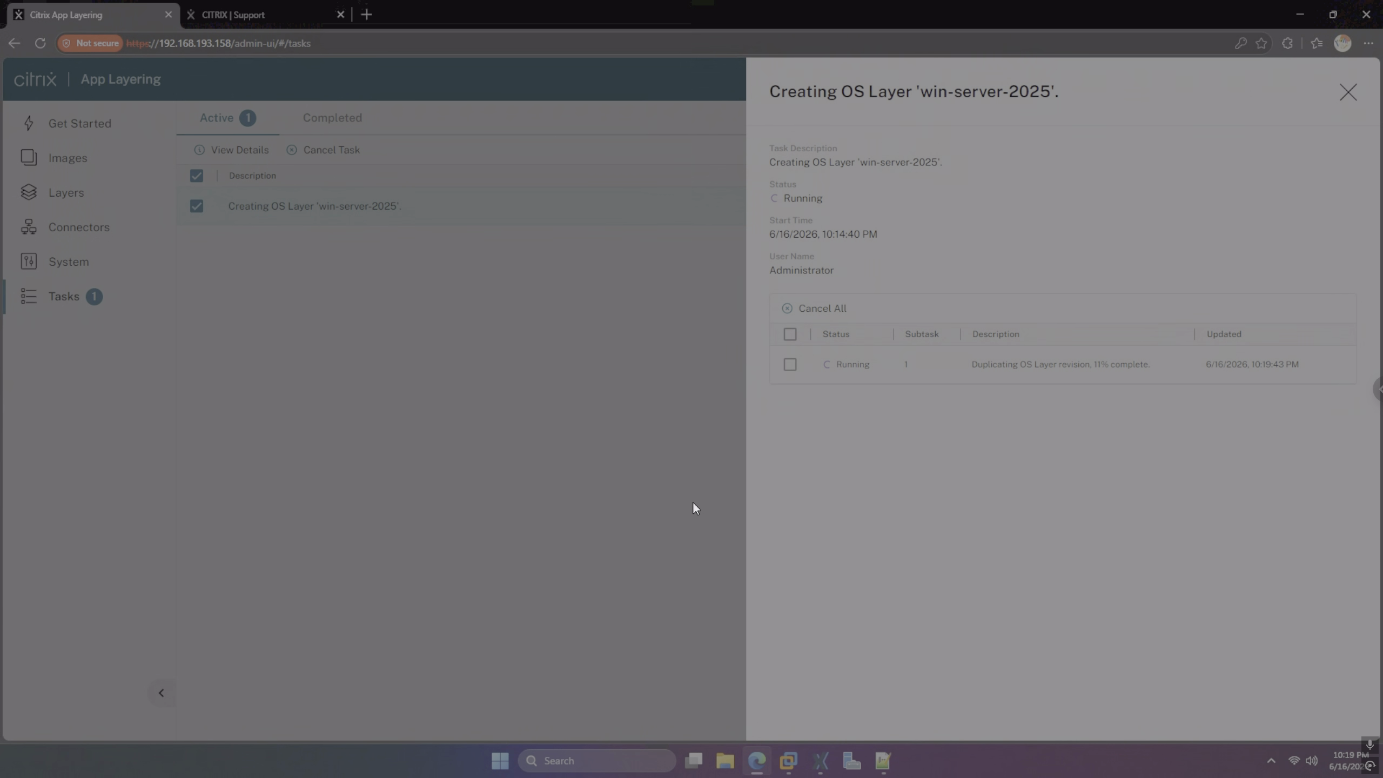
# Check the CompositingEngine.Api log in the VM, then return to the App Layering task details
pyautogui.click(821, 759)
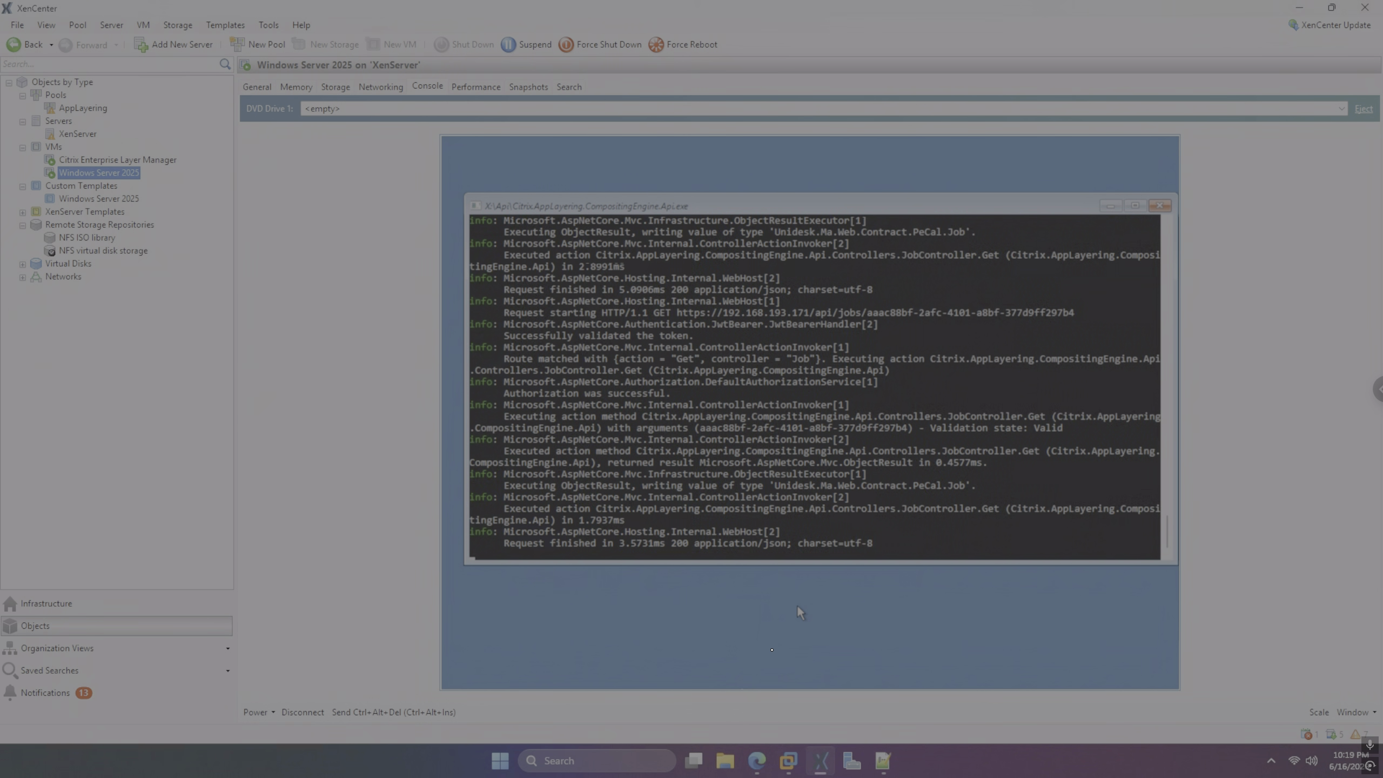
pyautogui.moveTo(757, 761)
pyautogui.click(762, 719)
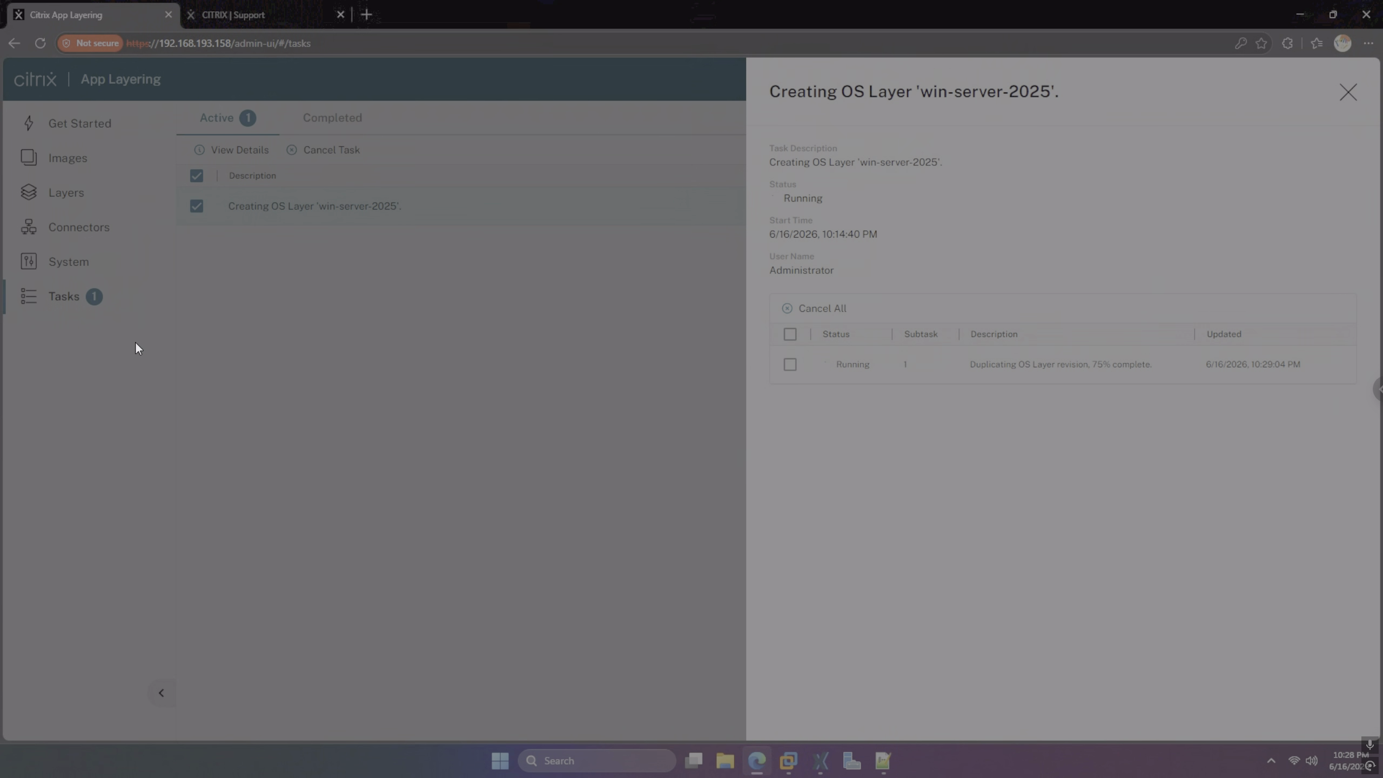
pyautogui.click(242, 16)
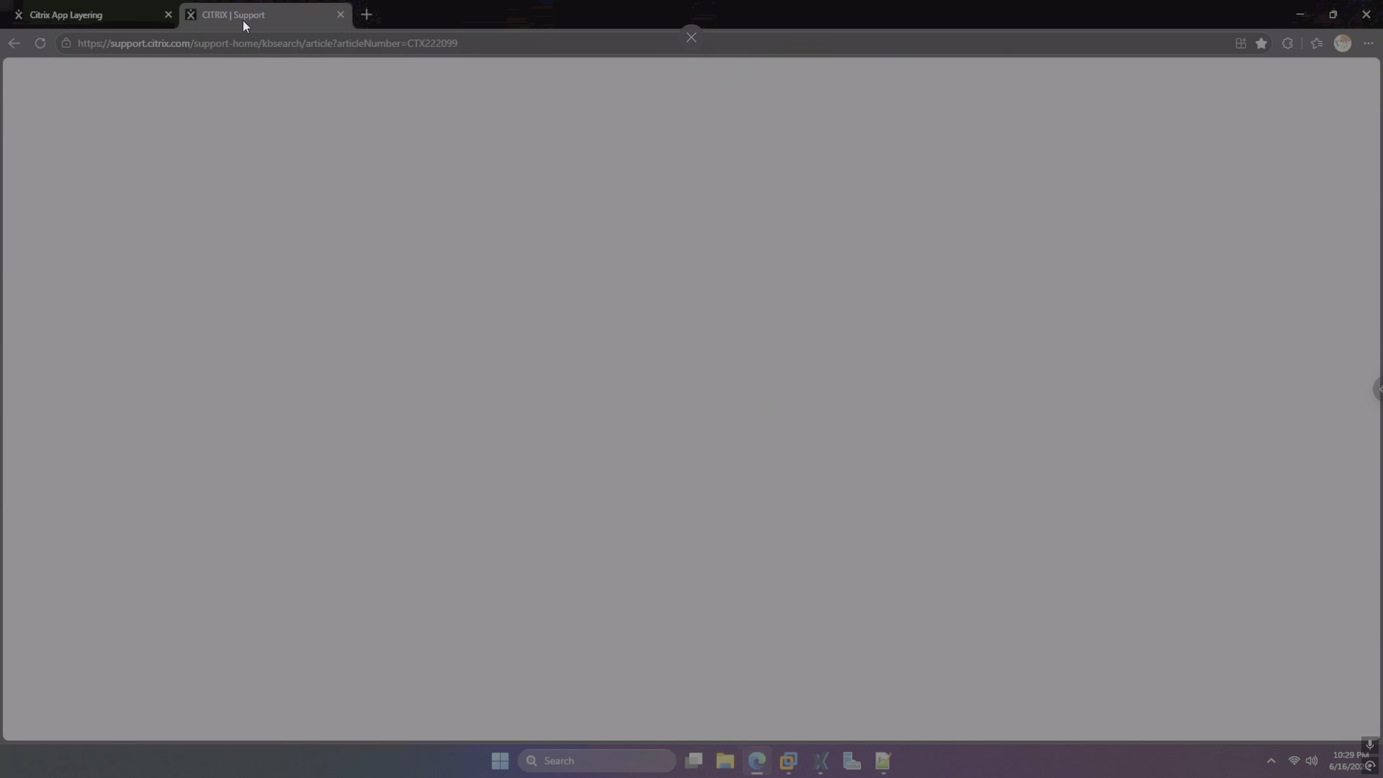
pyautogui.scroll(3, 400, 542)
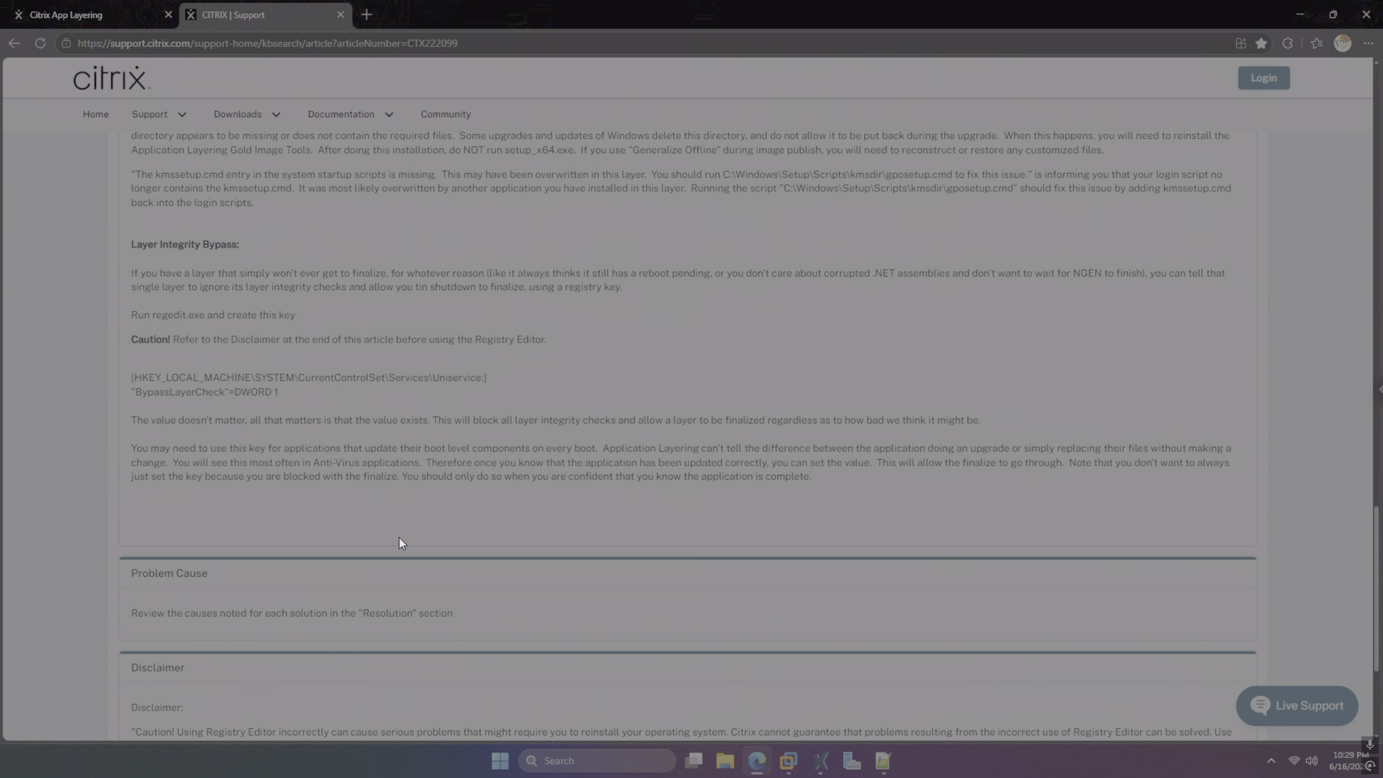
pyautogui.doubleClick(175, 392)
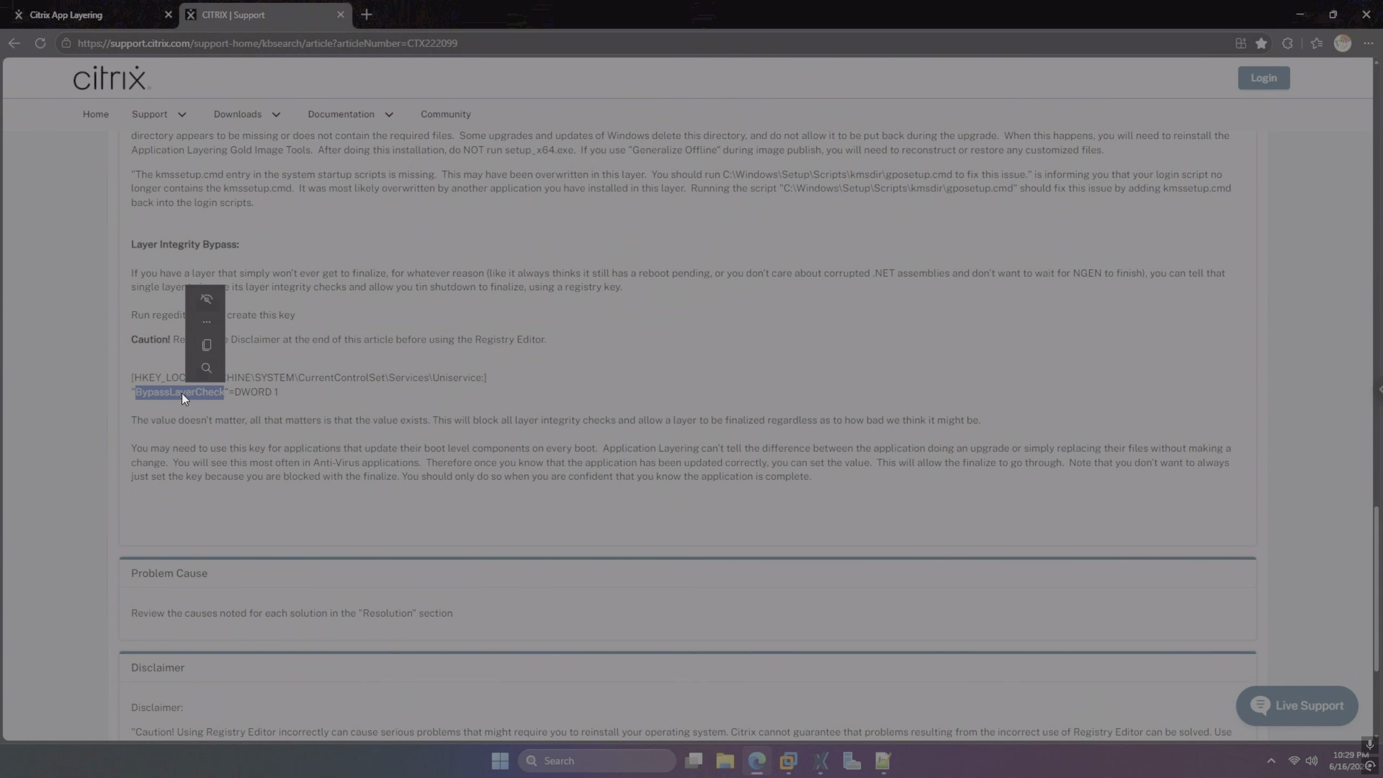
pyautogui.moveTo(281, 393); pyautogui.dragTo(132, 393)
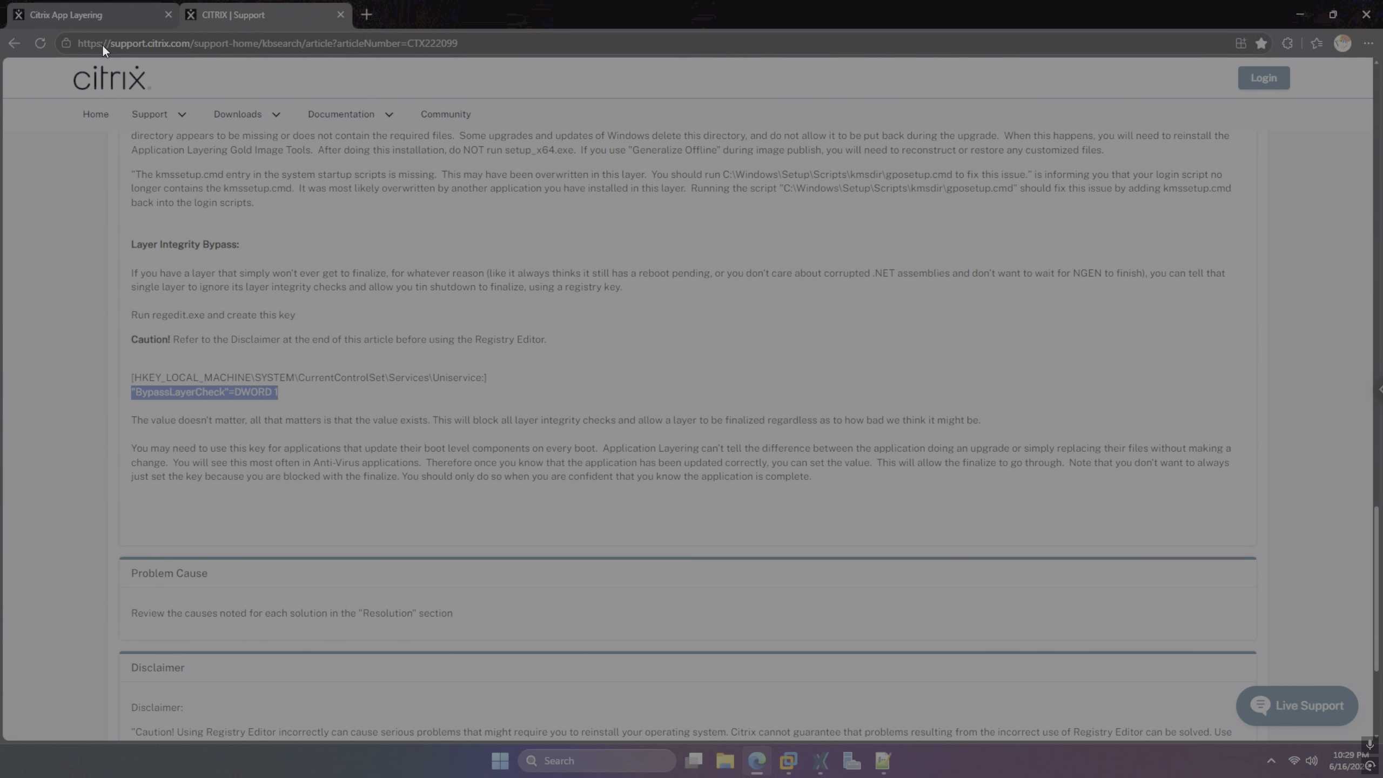
pyautogui.scroll(8, 297, 330)
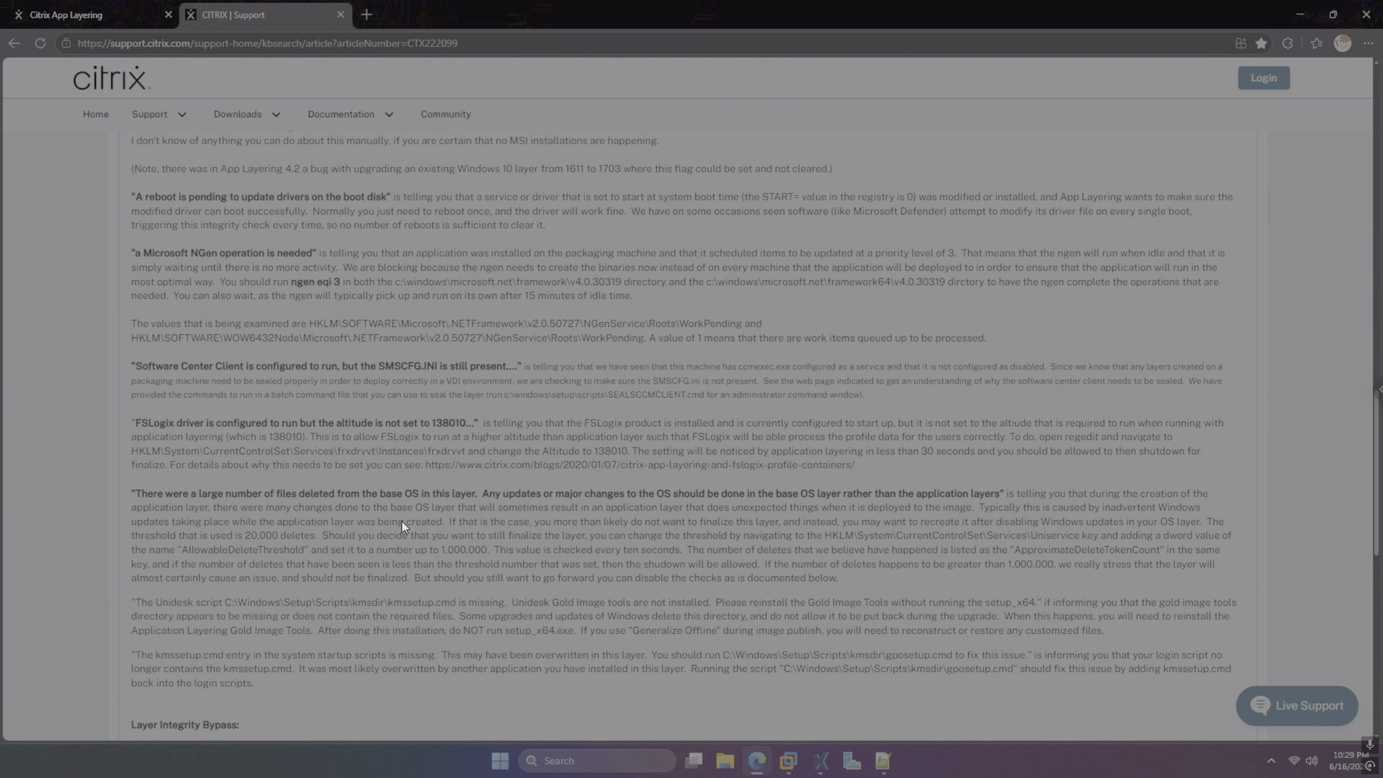
pyautogui.scroll(4, 224, 369)
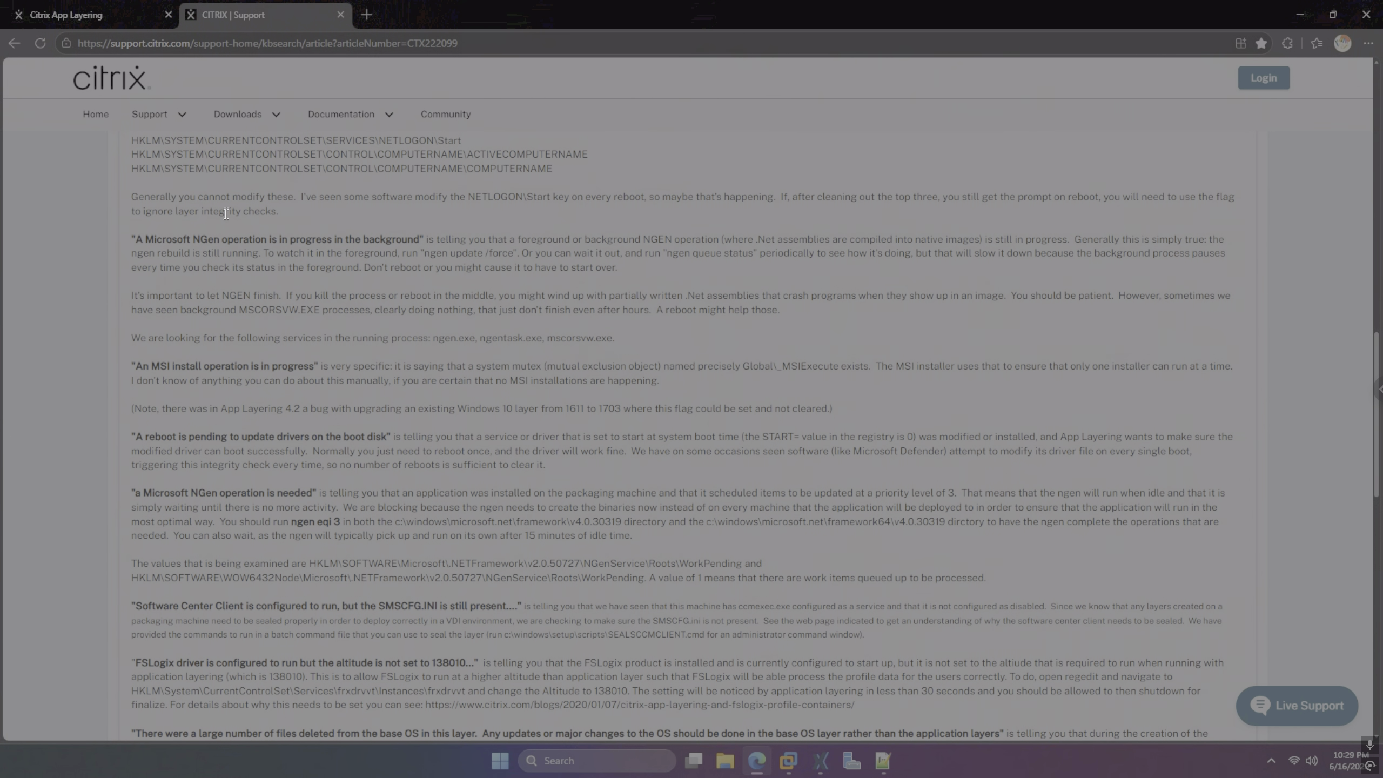
pyautogui.scroll(8, 274, 215)
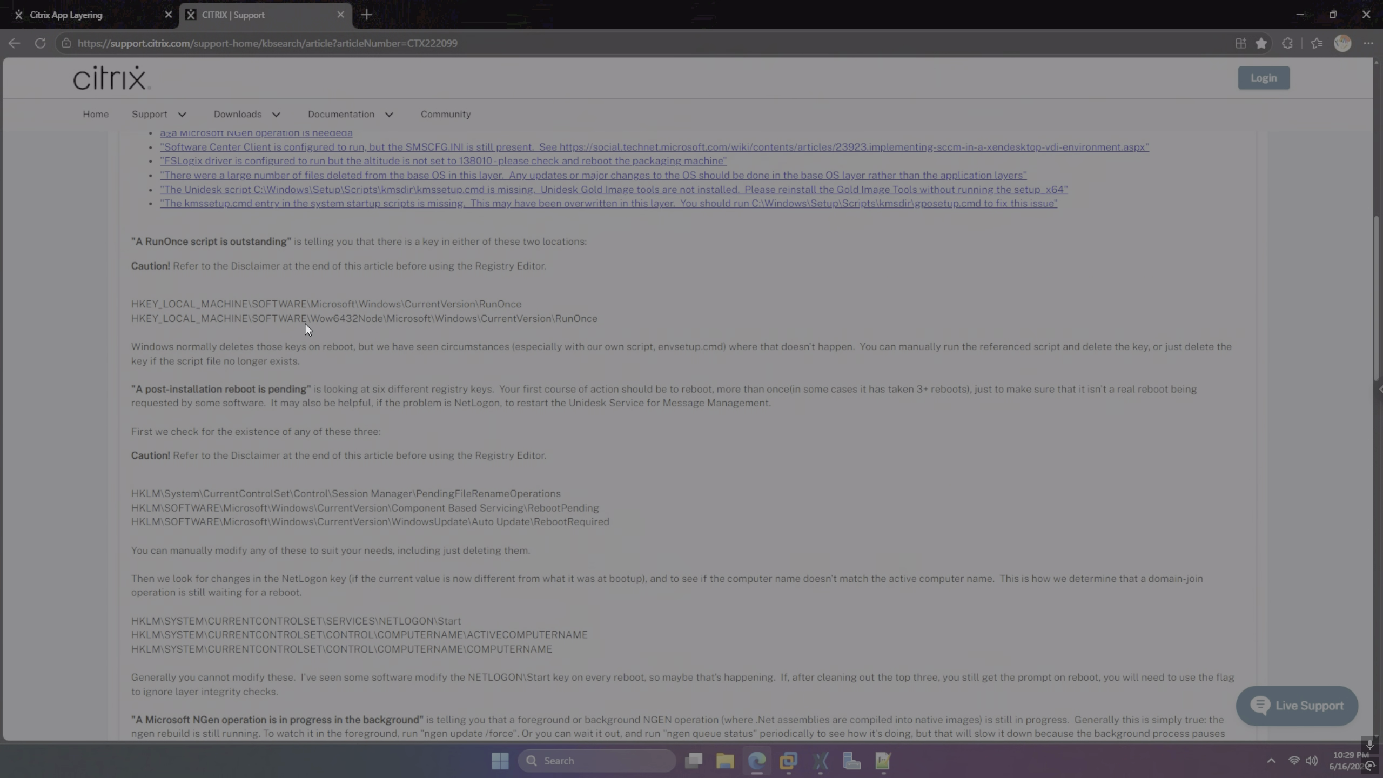
pyautogui.click(100, 24)
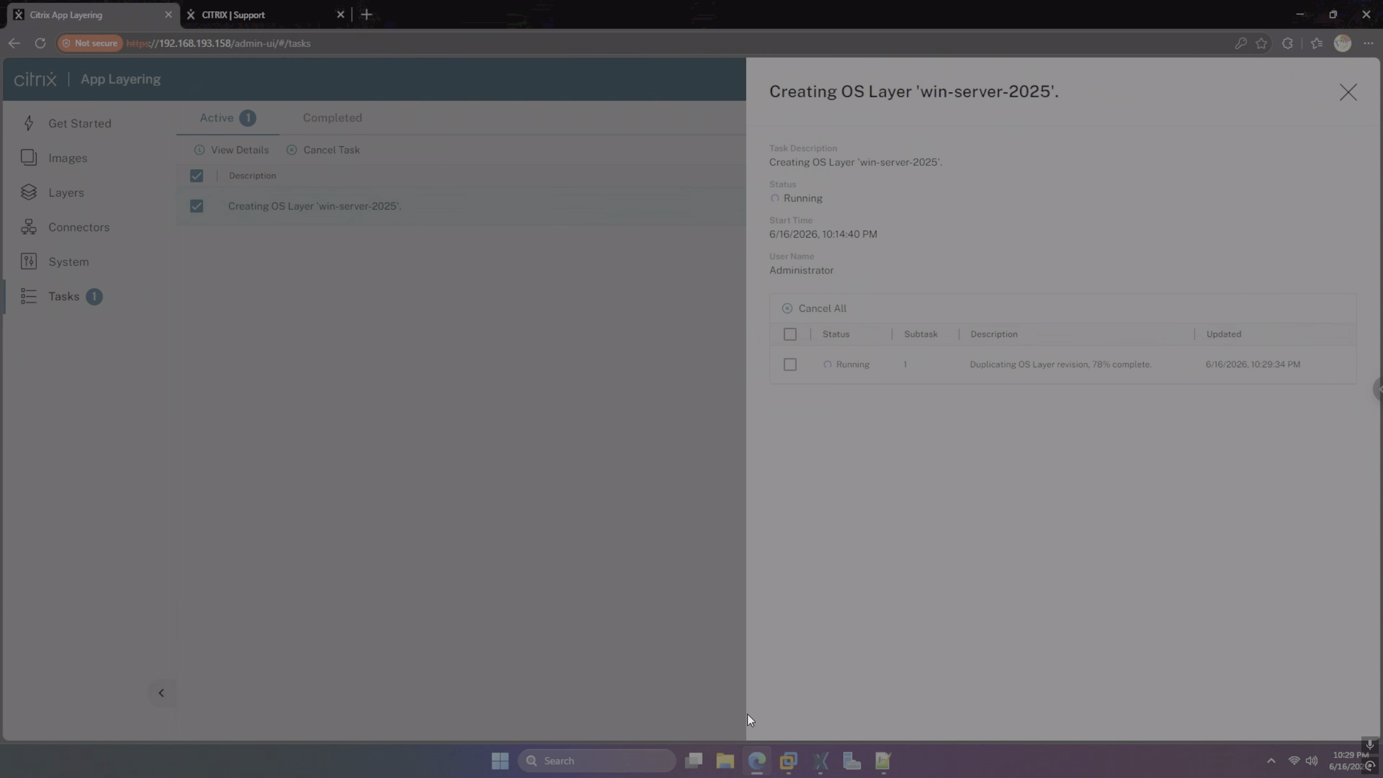
# Check the layer VM's compositing engine log in XenCenter, then go back to the App Layering page
pyautogui.click(819, 761)
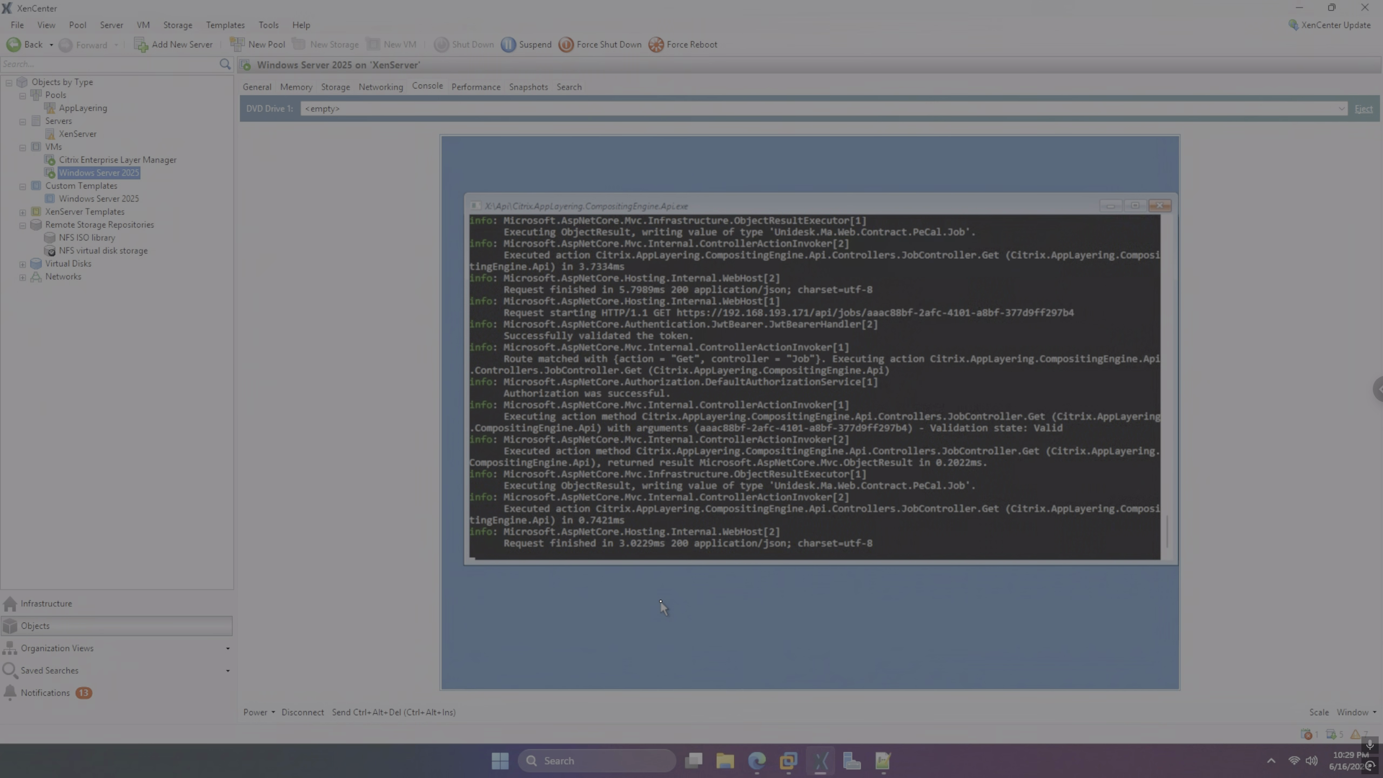
pyautogui.click(757, 761)
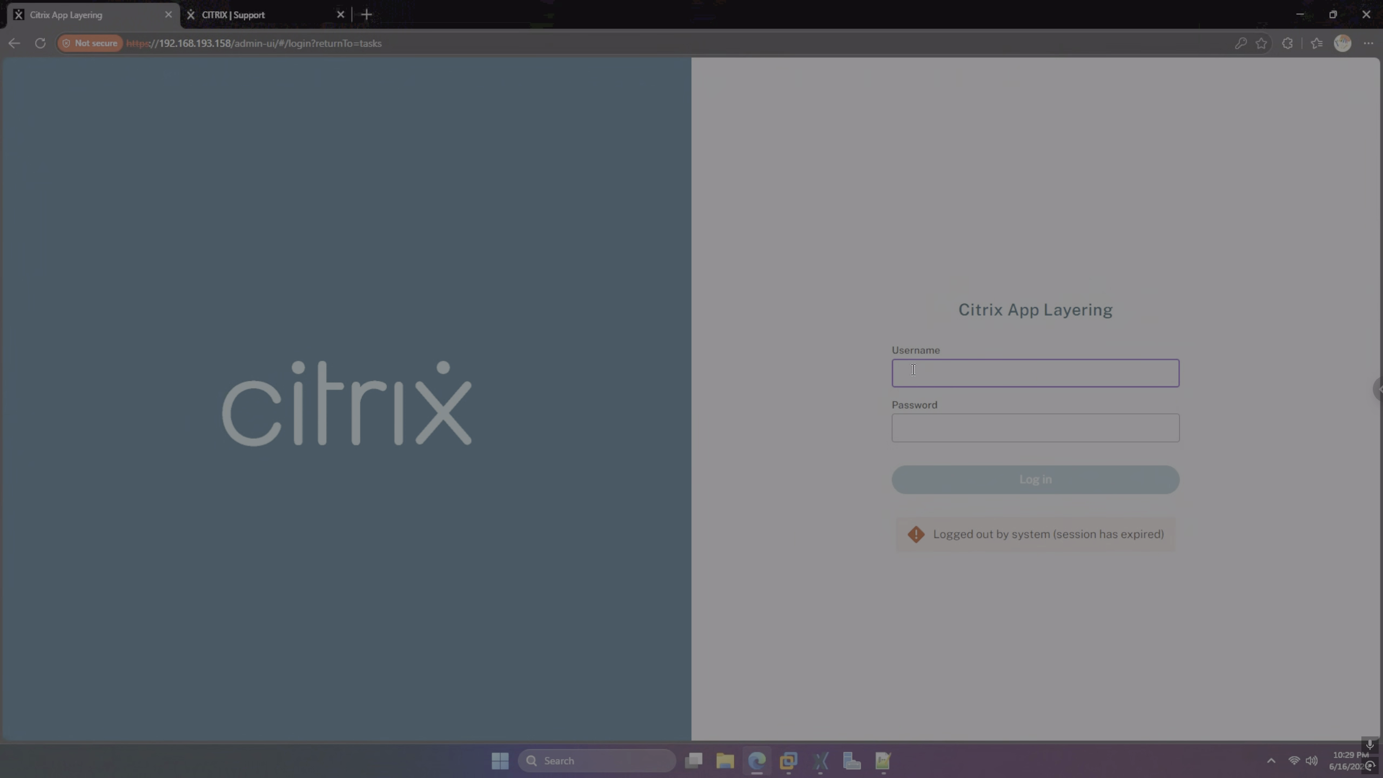
# Sign back in to App Layering with the administrator username and password
pyautogui.write('adminis')
pyautogui.write('istrator')
pyautogui.press('Tab')
pyautogui.write('****')
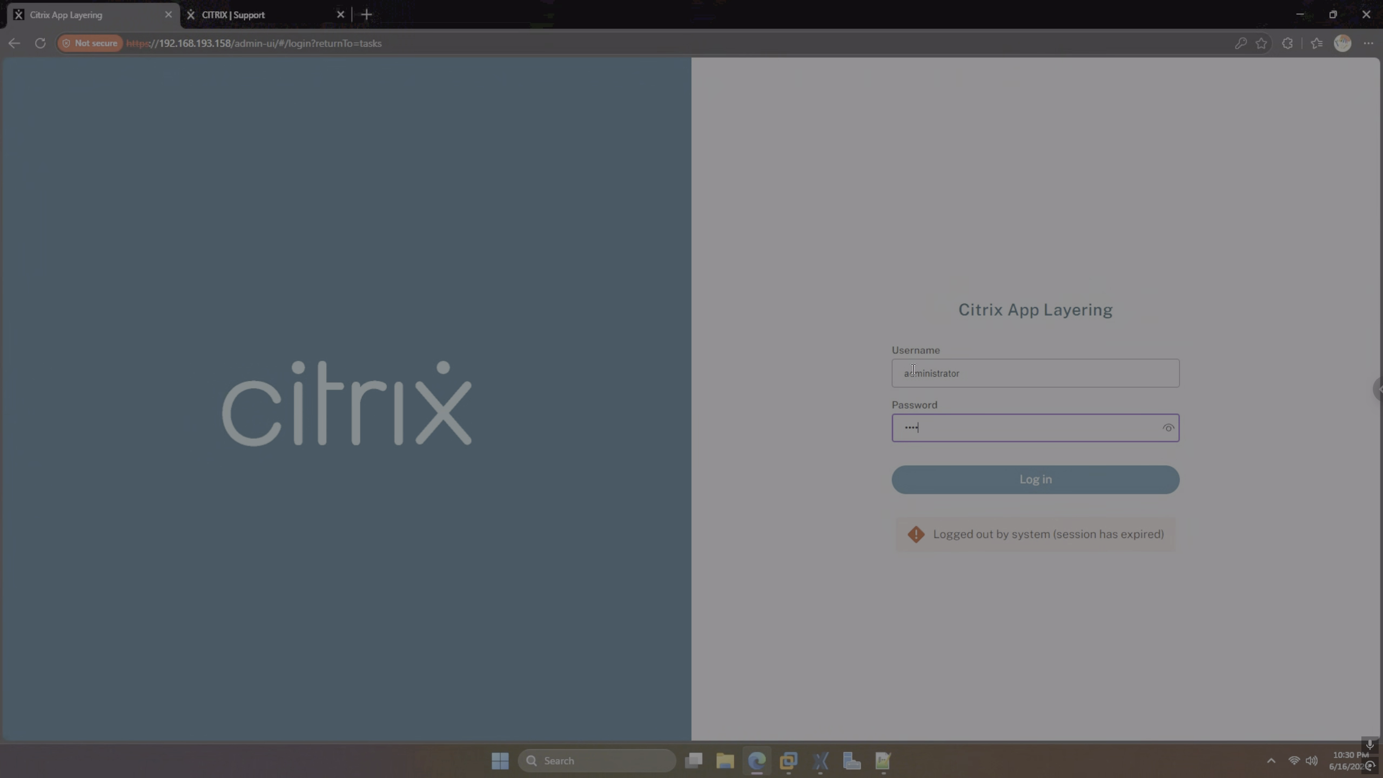
pyautogui.write('***')
pyautogui.press('Return')
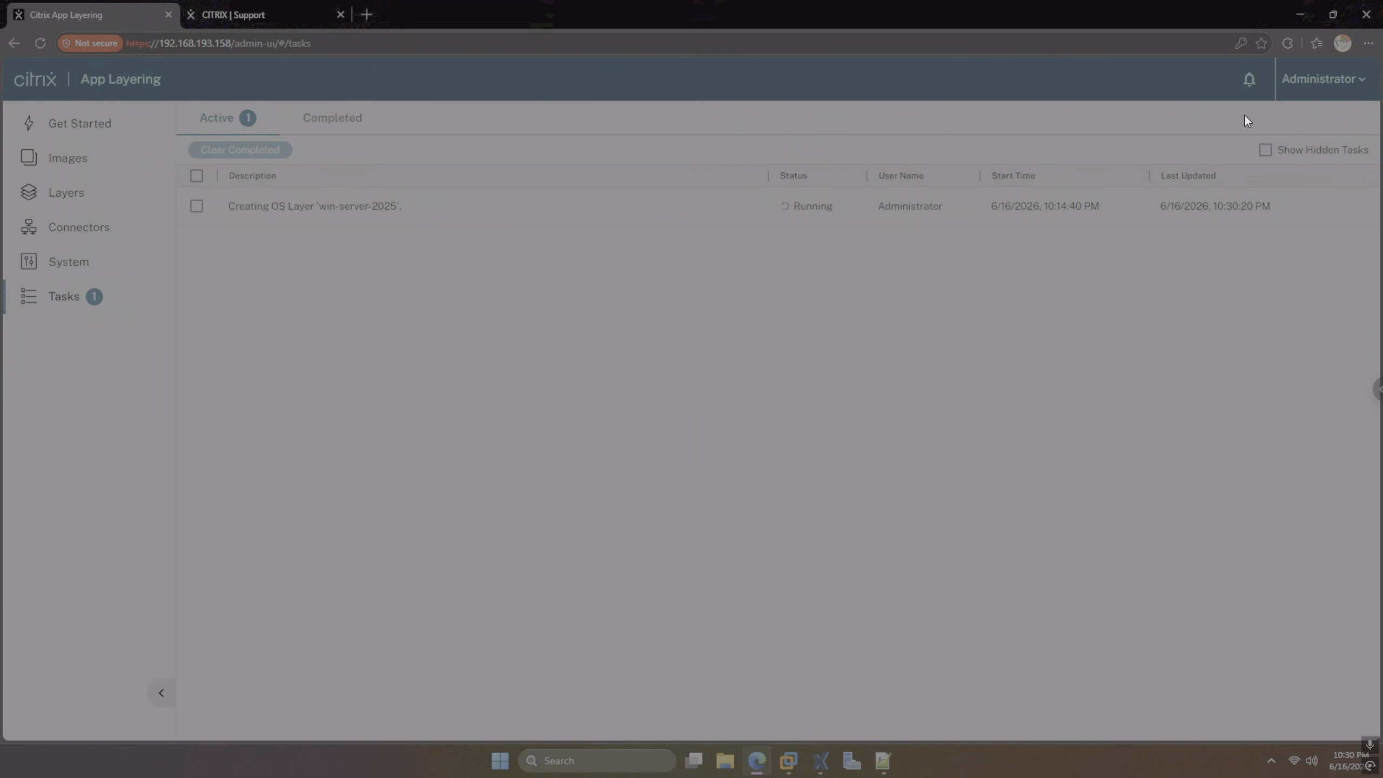
# Open the win-server-2025 task details, now showing duplication at 84%
pyautogui.click(1335, 87)
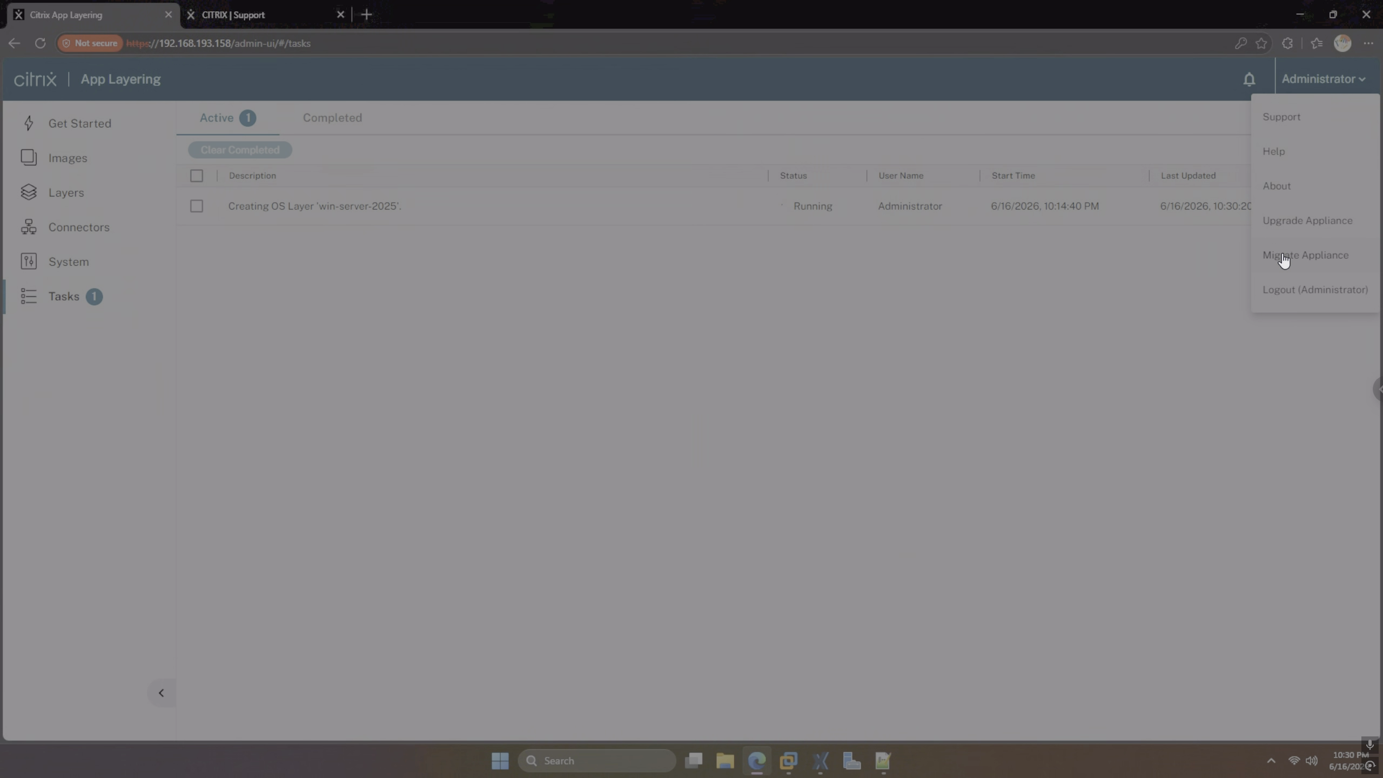
pyautogui.click(1201, 106)
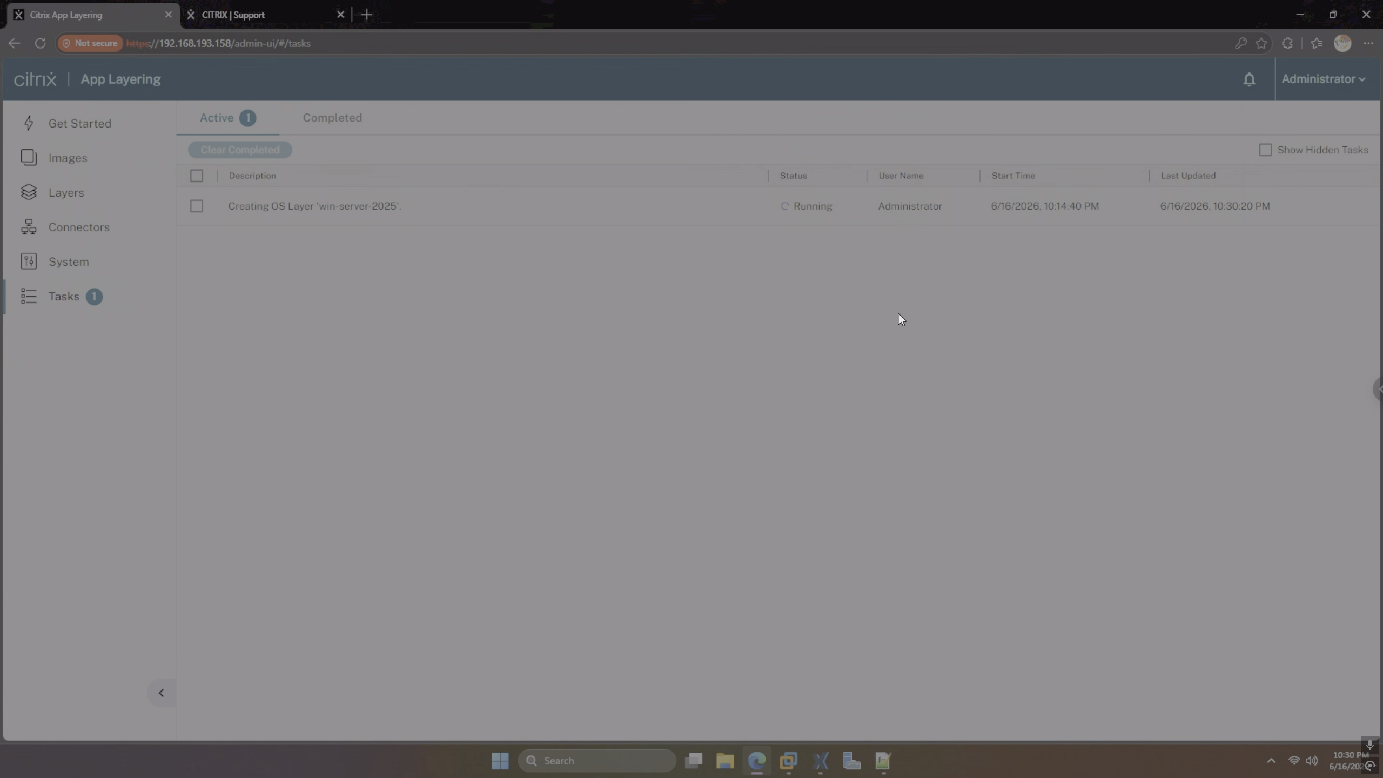
pyautogui.click(347, 206)
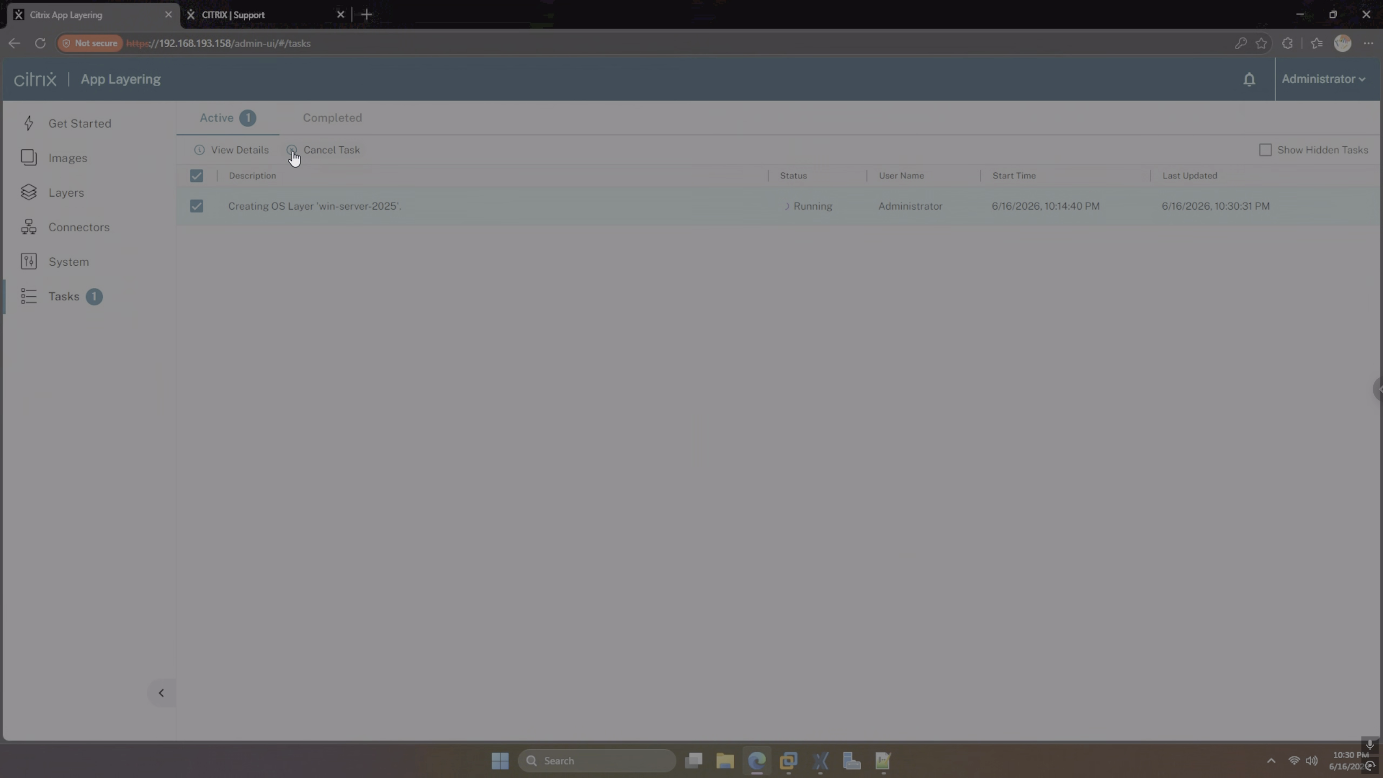
pyautogui.click(252, 151)
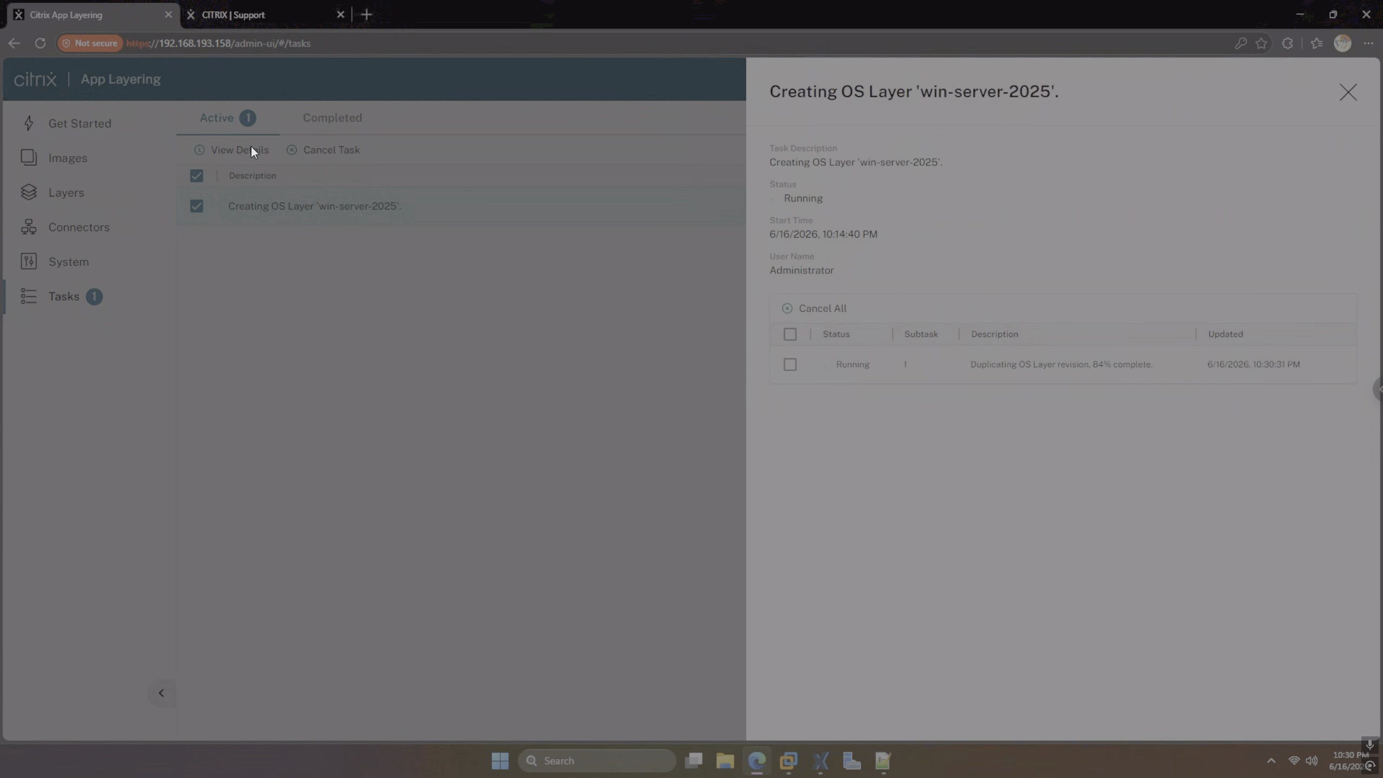
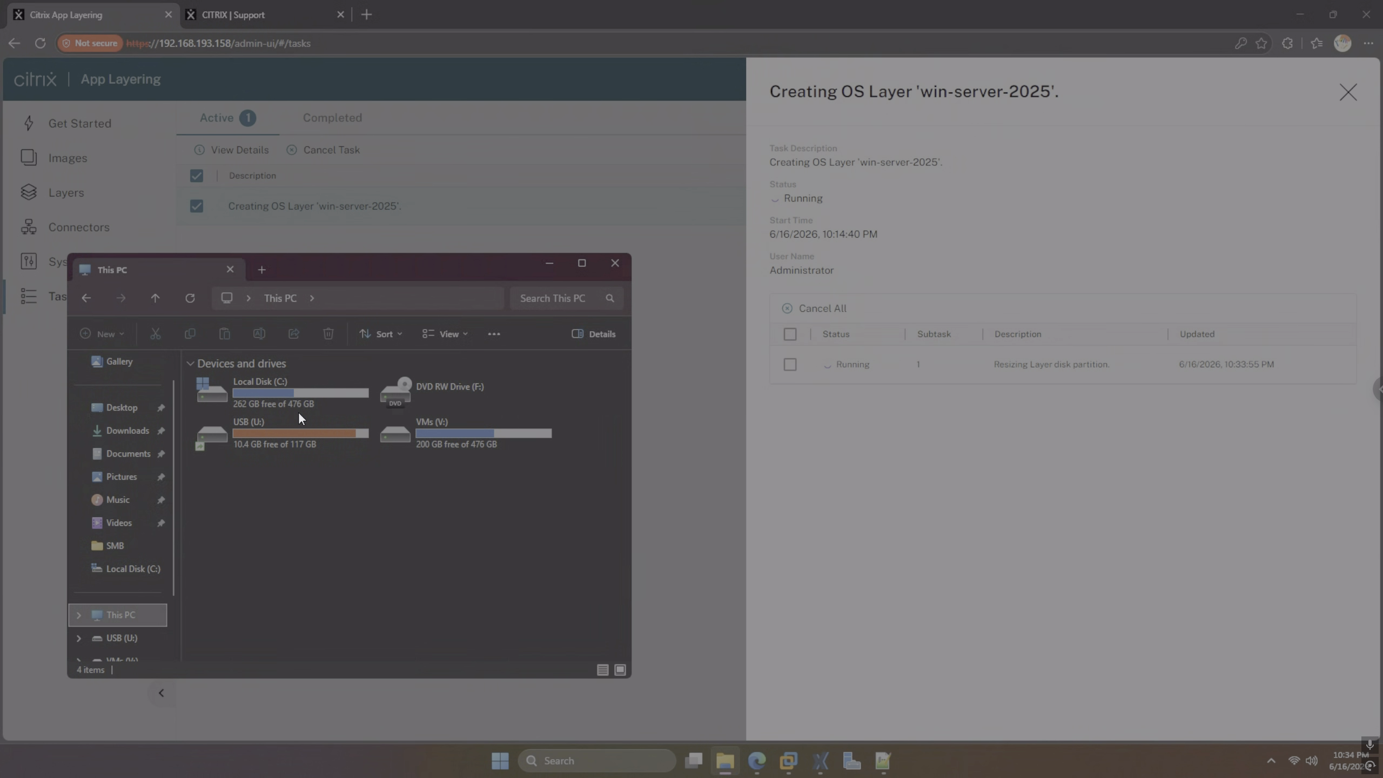
# Close File Explorer and switch to XenCenter to watch the win-server-2025 layer VM's console
pyautogui.click(616, 265)
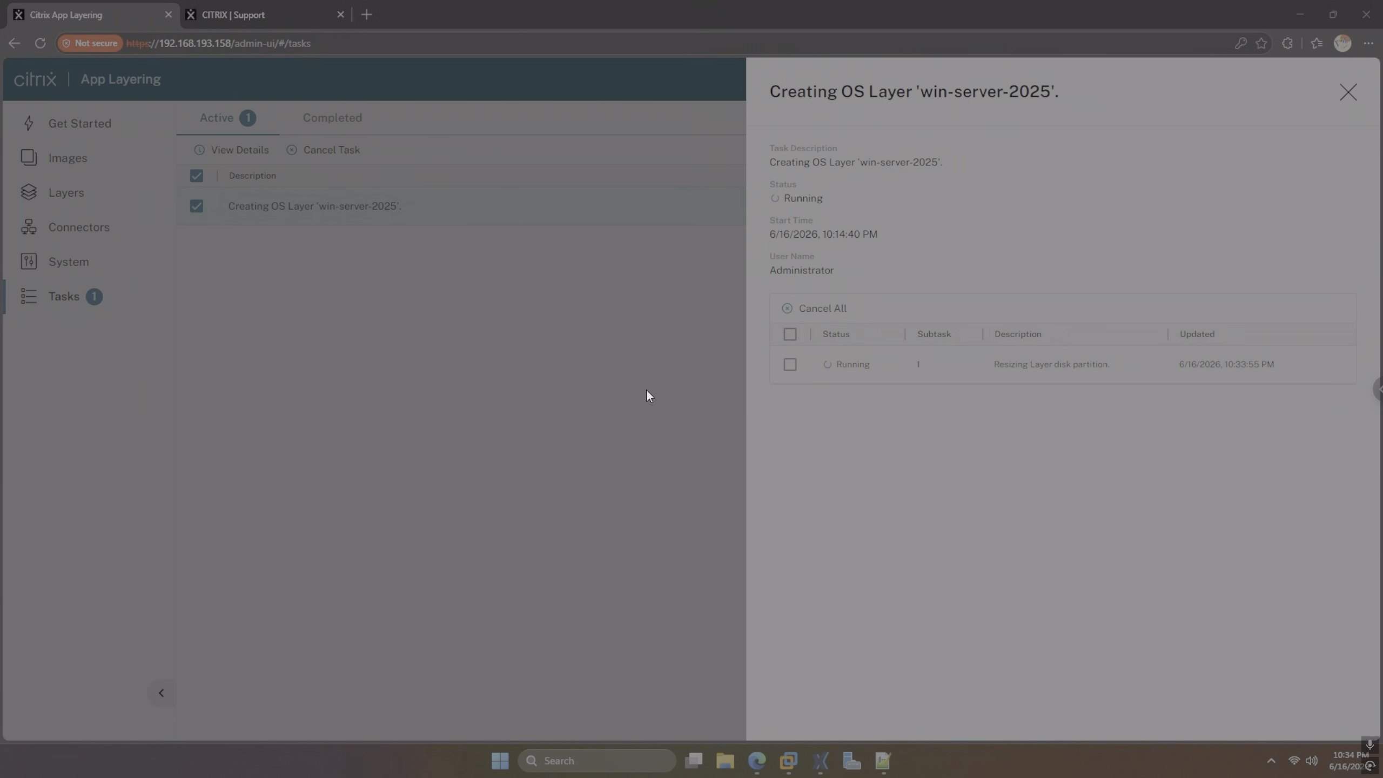
pyautogui.click(822, 751)
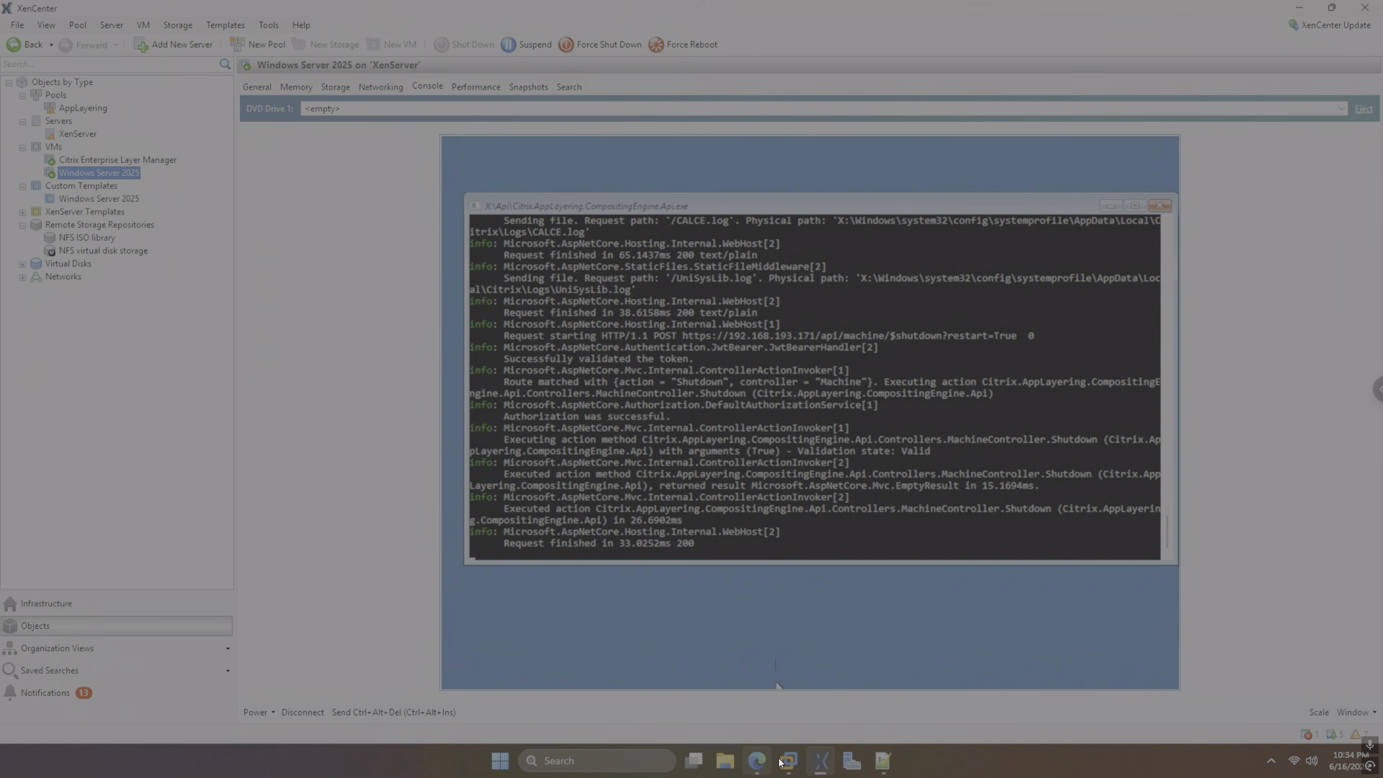
# Return to the App Layering tasks page and close the finished win-server-2025 task's details
pyautogui.moveTo(784, 760)
pyautogui.click(775, 718)
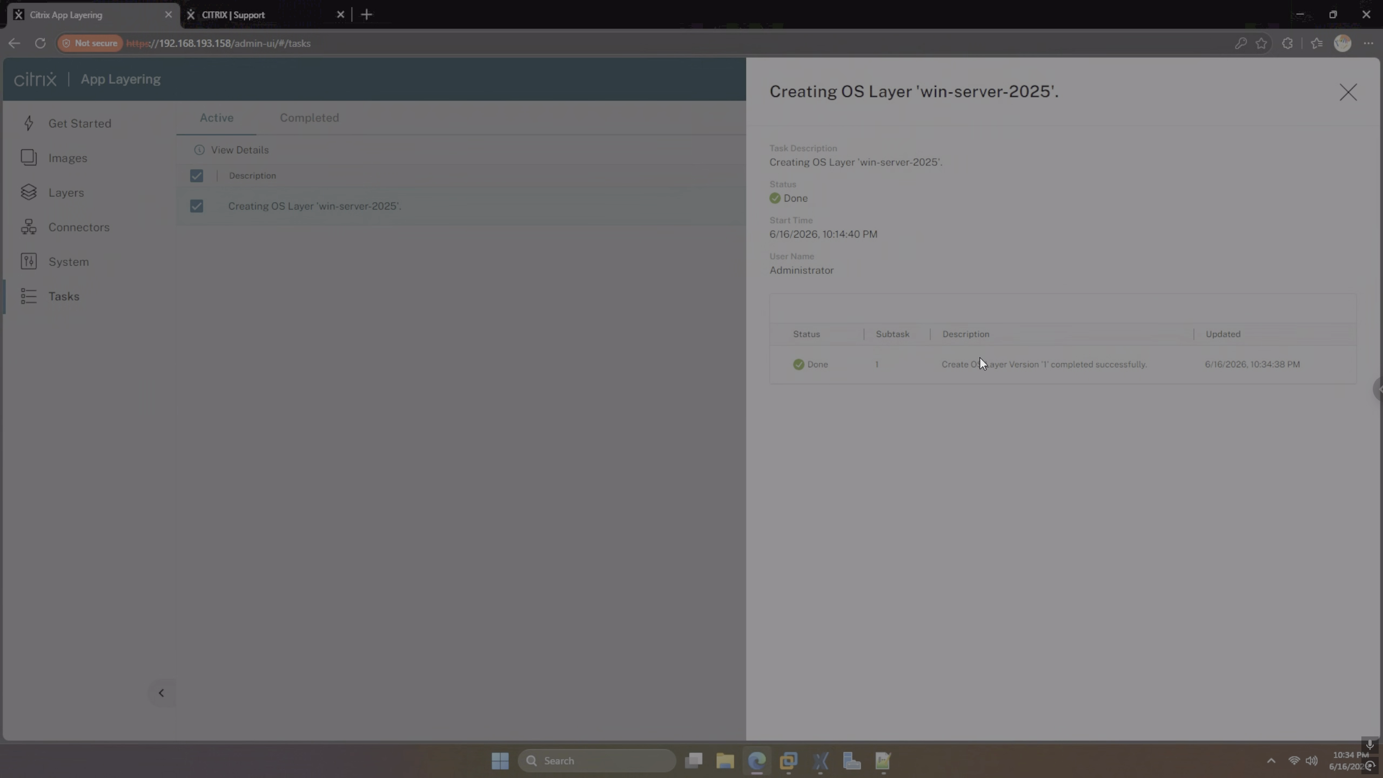
pyautogui.click(1346, 91)
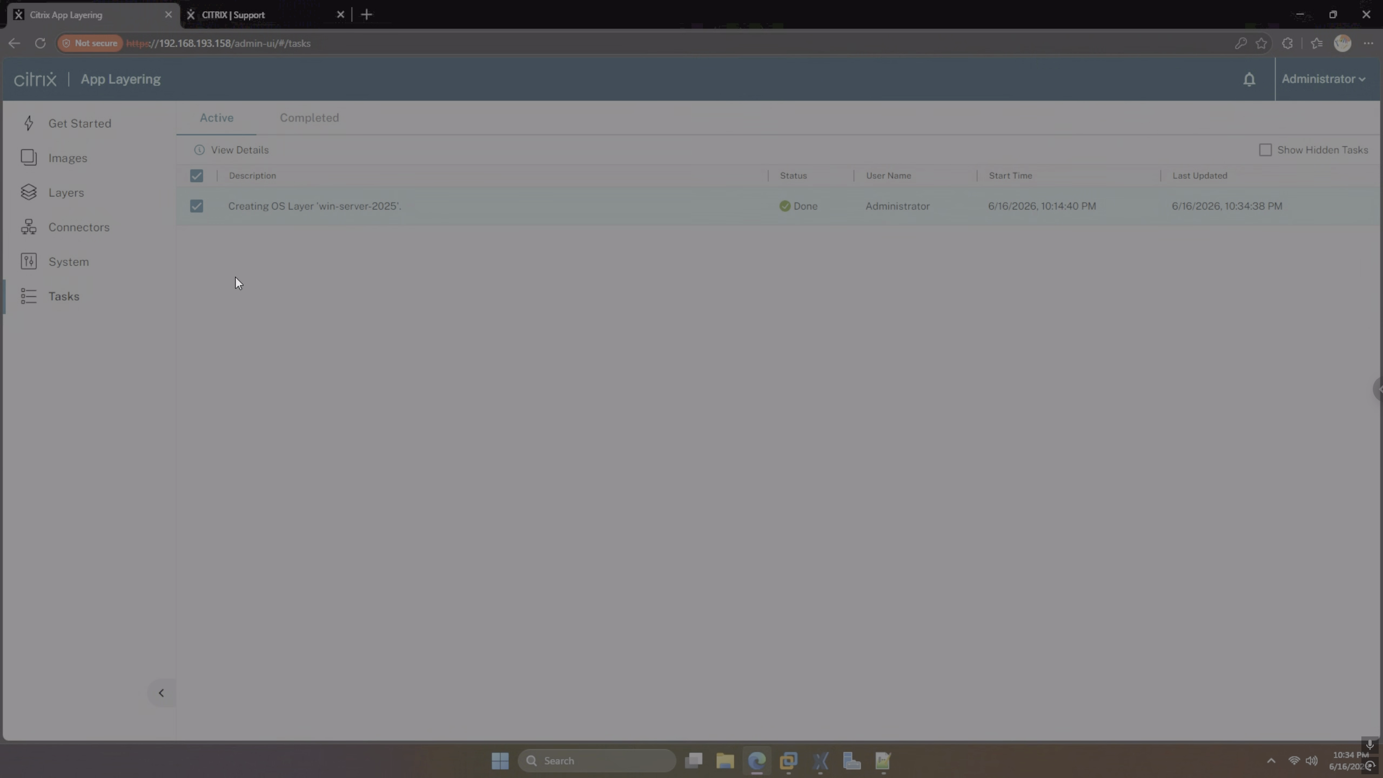
# Read the Get Started image portability steps, web-search the PowerShell module sentence, then list the OS layers
pyautogui.click(81, 125)
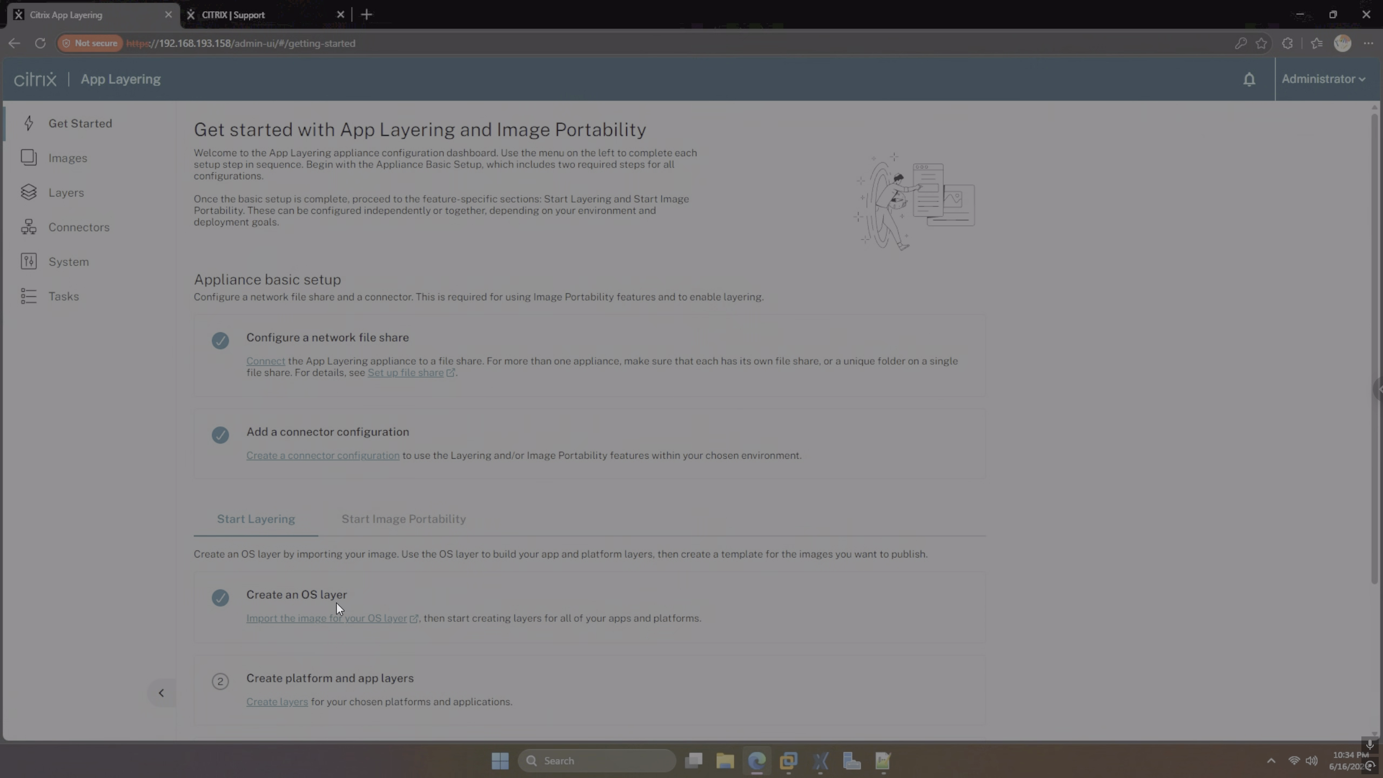
pyautogui.scroll(-2, 337, 599)
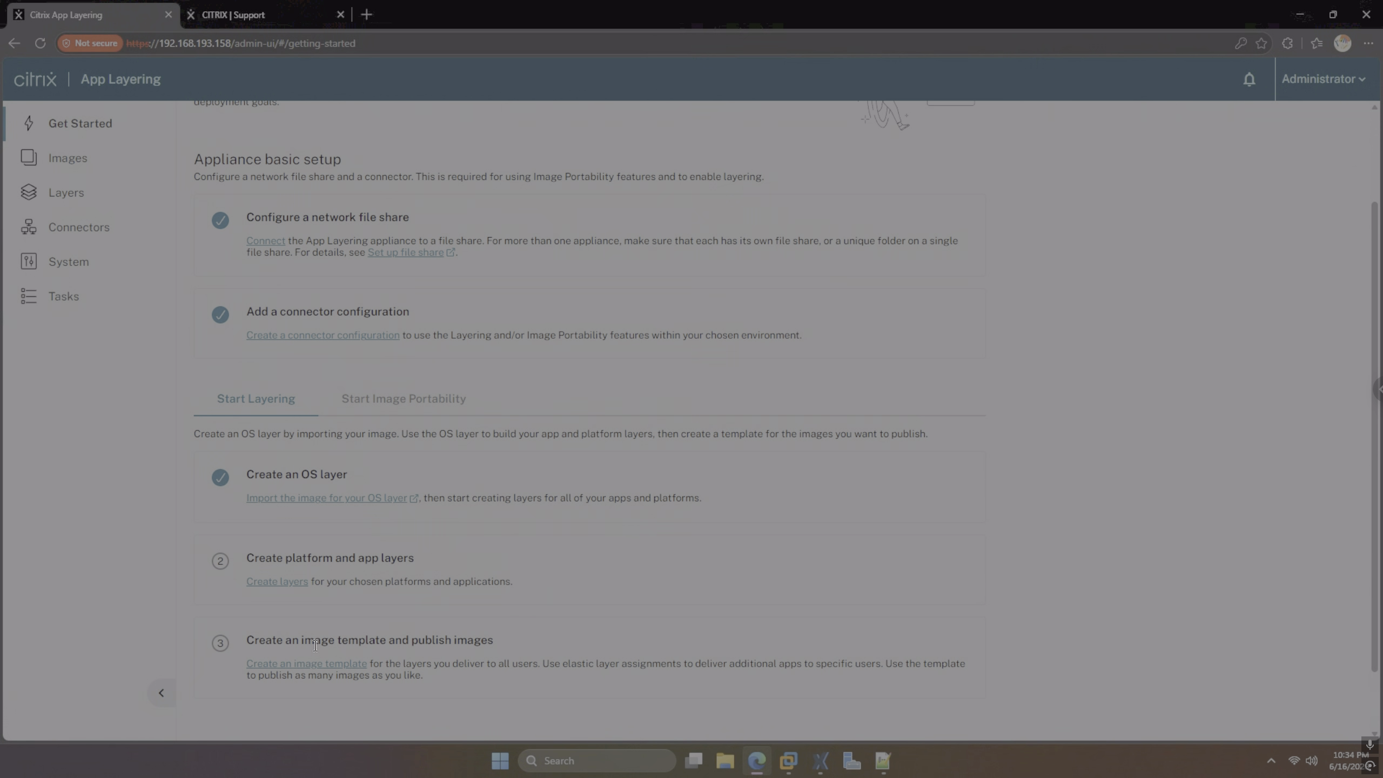
pyautogui.click(384, 399)
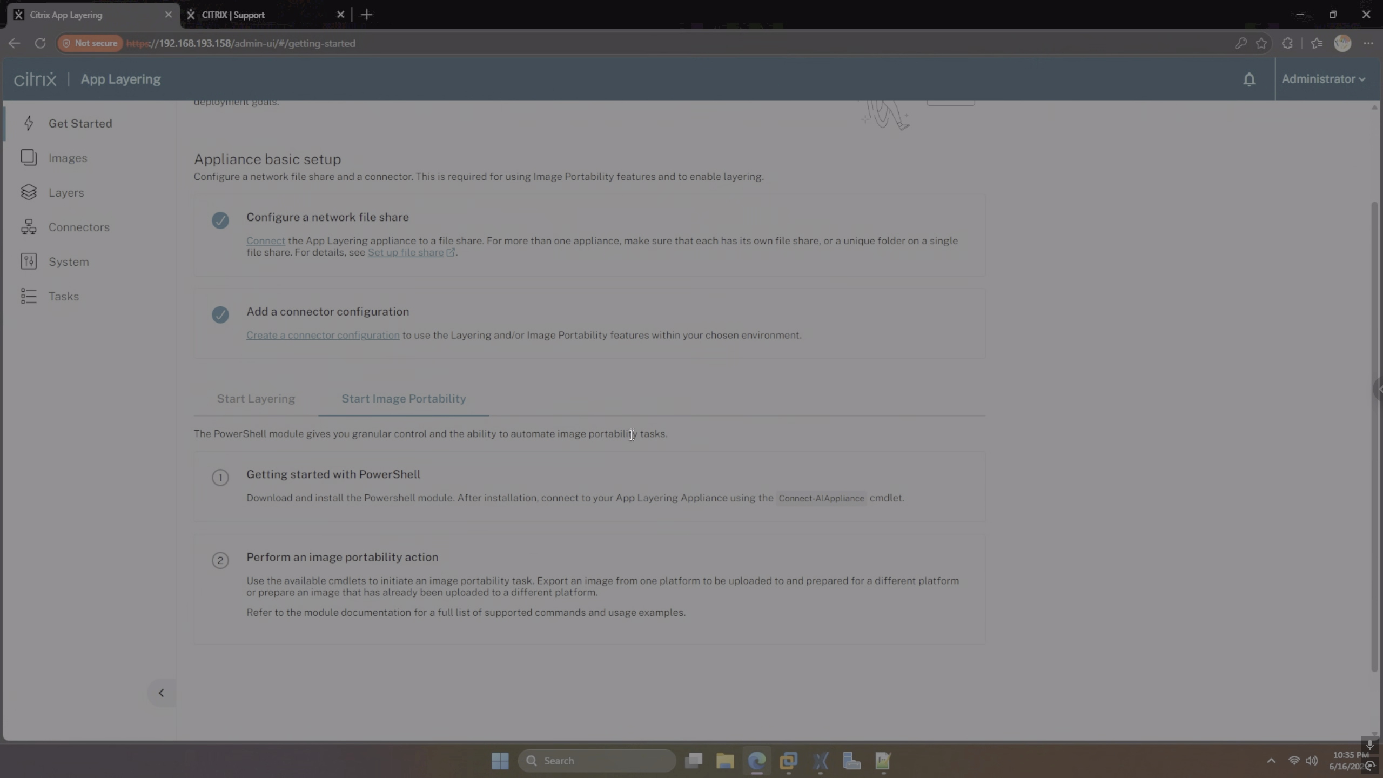
pyautogui.moveTo(669, 434); pyautogui.dragTo(218, 438)
pyautogui.click(244, 410)
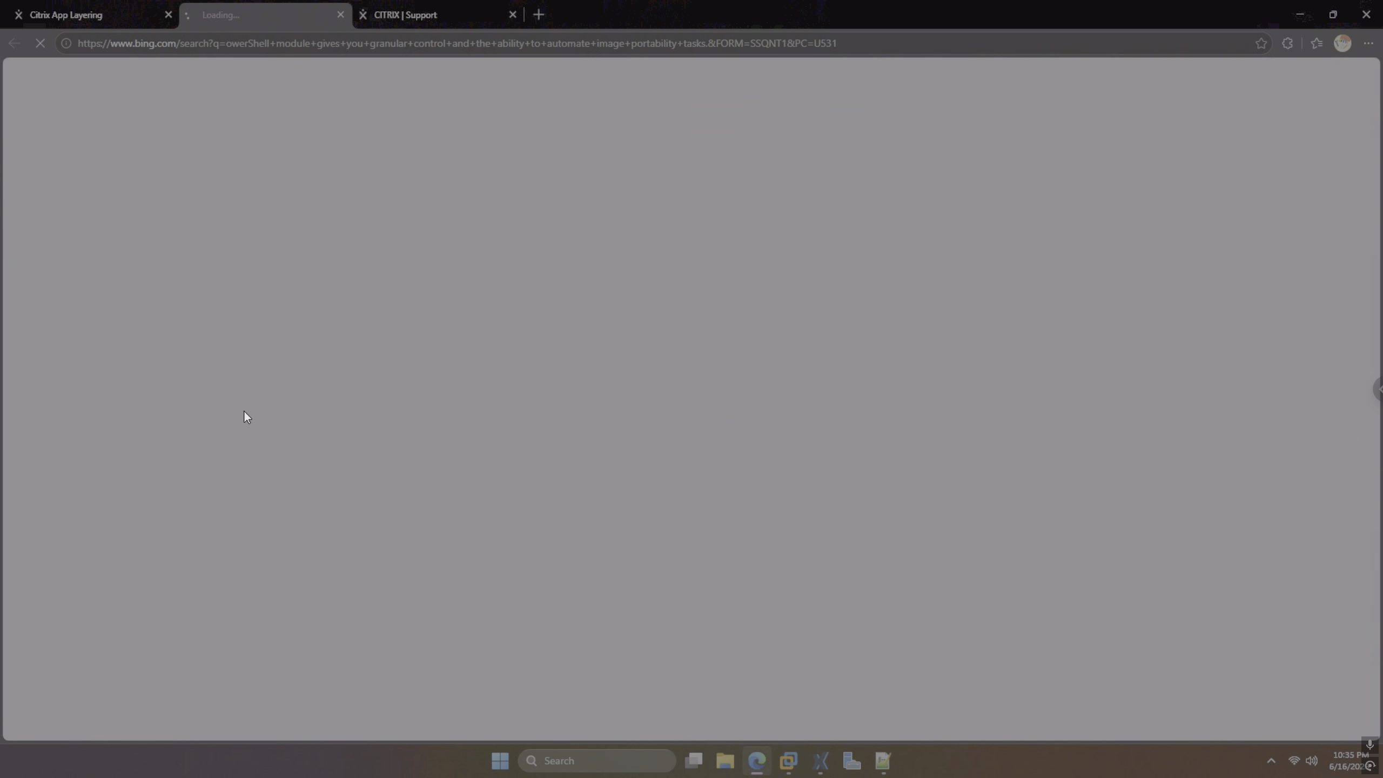
pyautogui.click(340, 14)
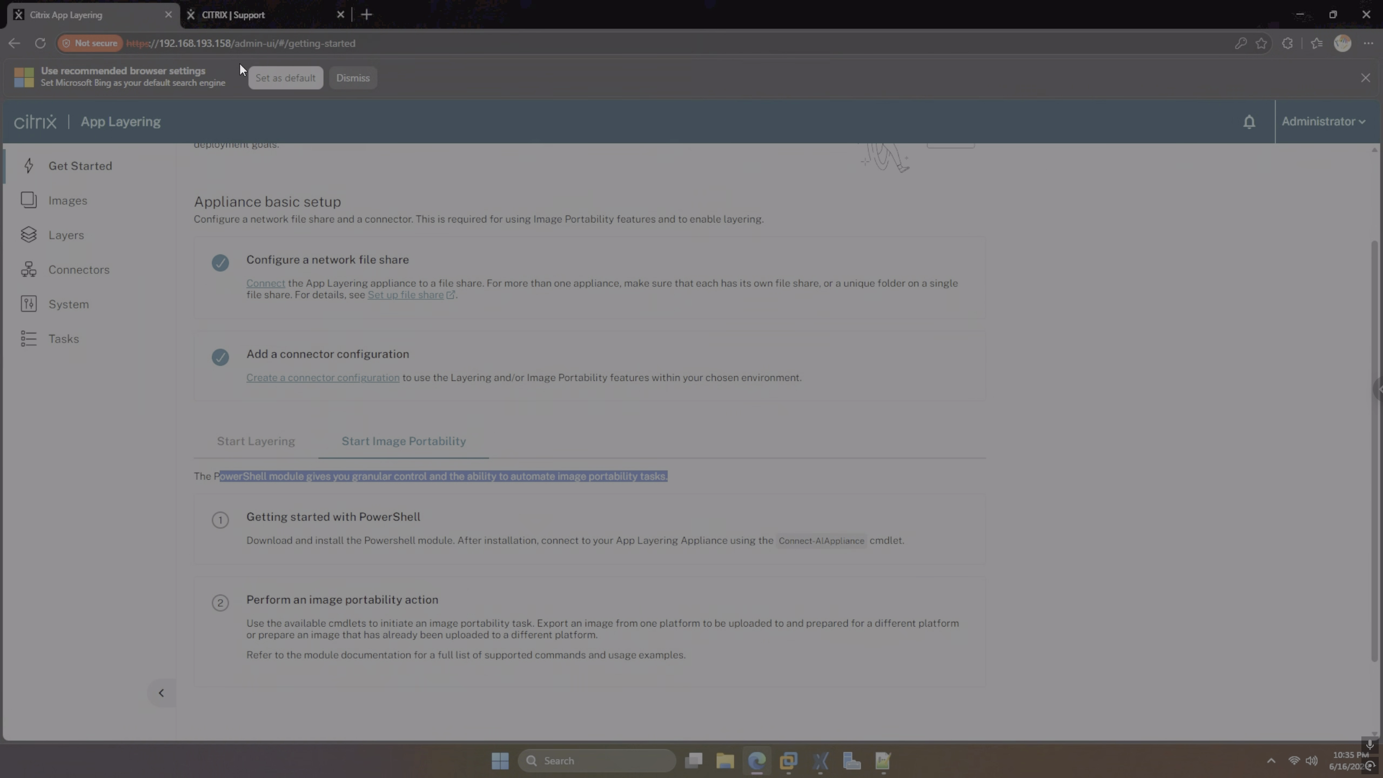
pyautogui.click(244, 441)
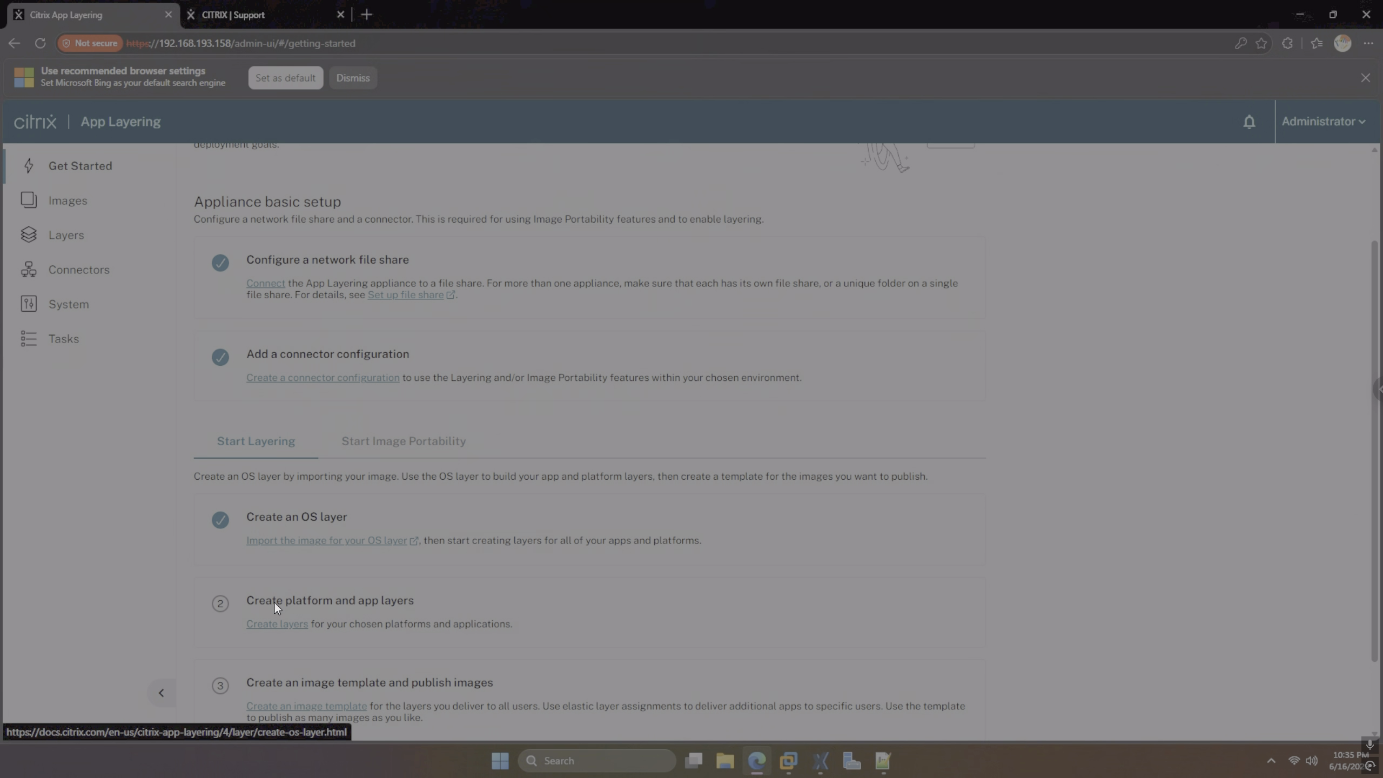
pyautogui.click(79, 247)
pyautogui.click(457, 166)
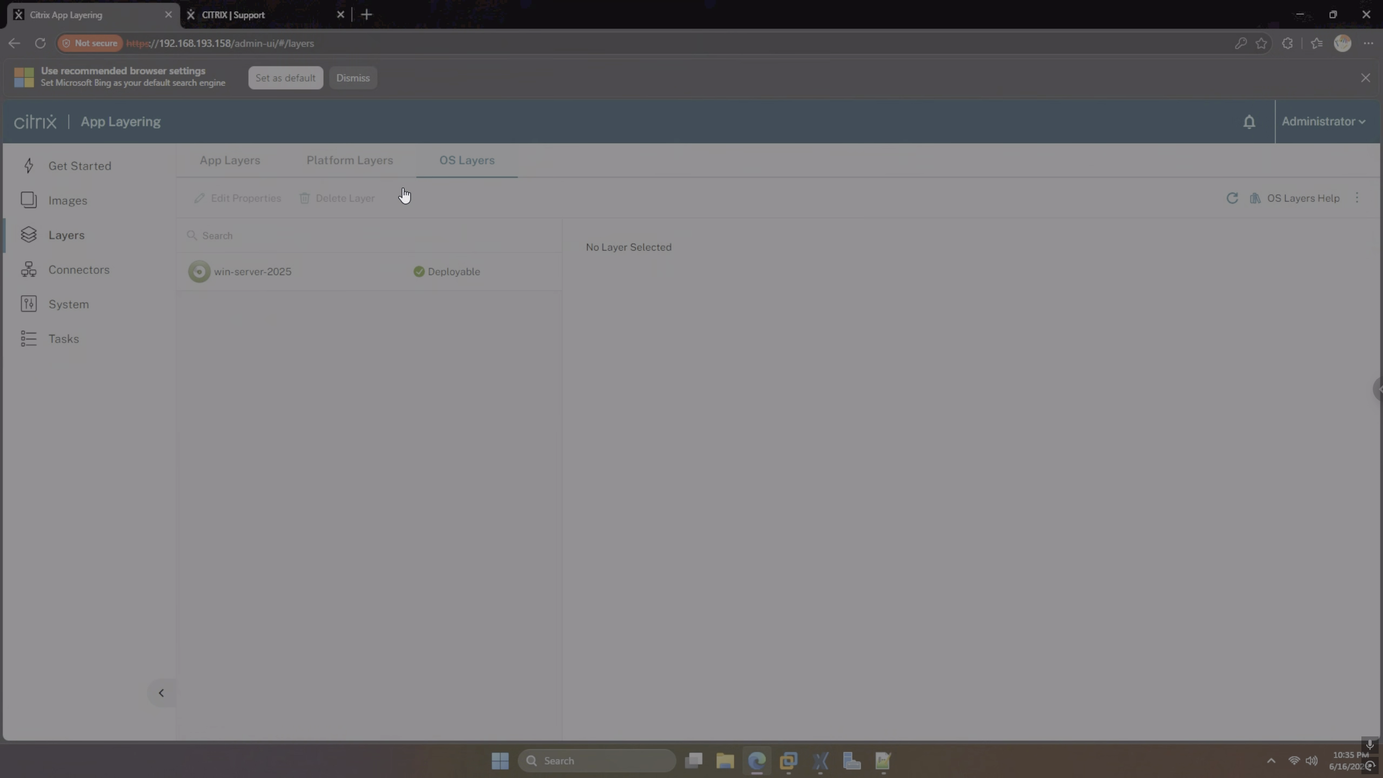
# View the win-server-2025 layer's information, then switch to the XenCenter VM console
pyautogui.click(280, 282)
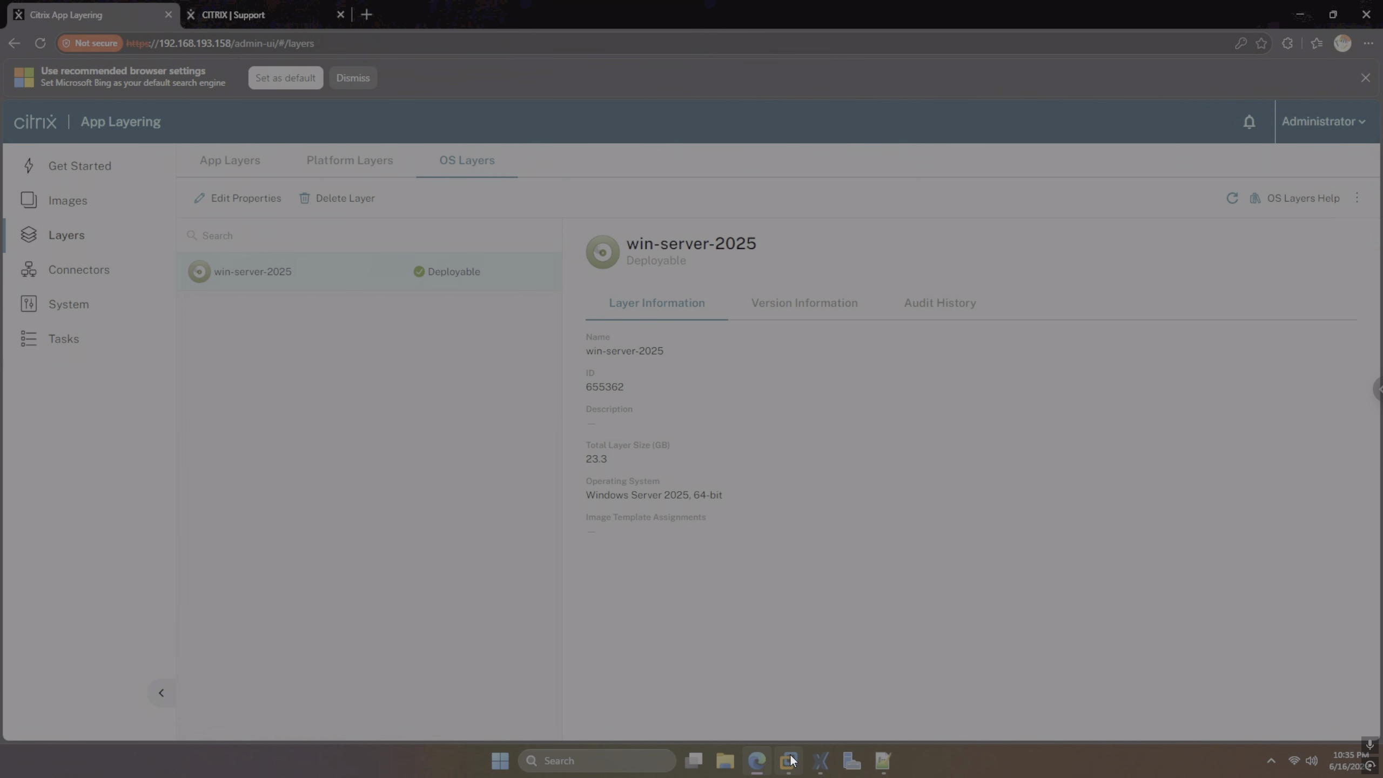
pyautogui.click(820, 760)
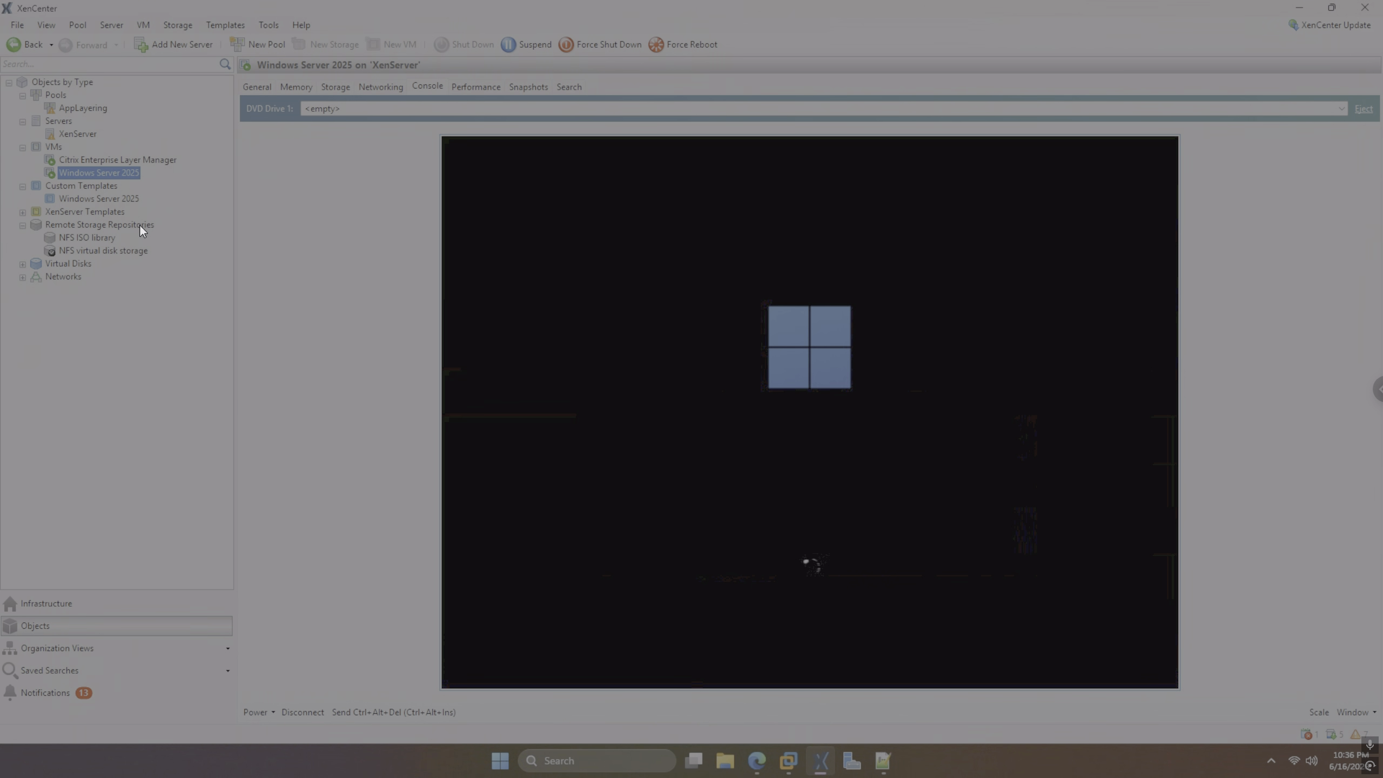
# Delete the system disk from the Windows Server 2025 custom template and eject its DVD ISO
pyautogui.click(118, 198)
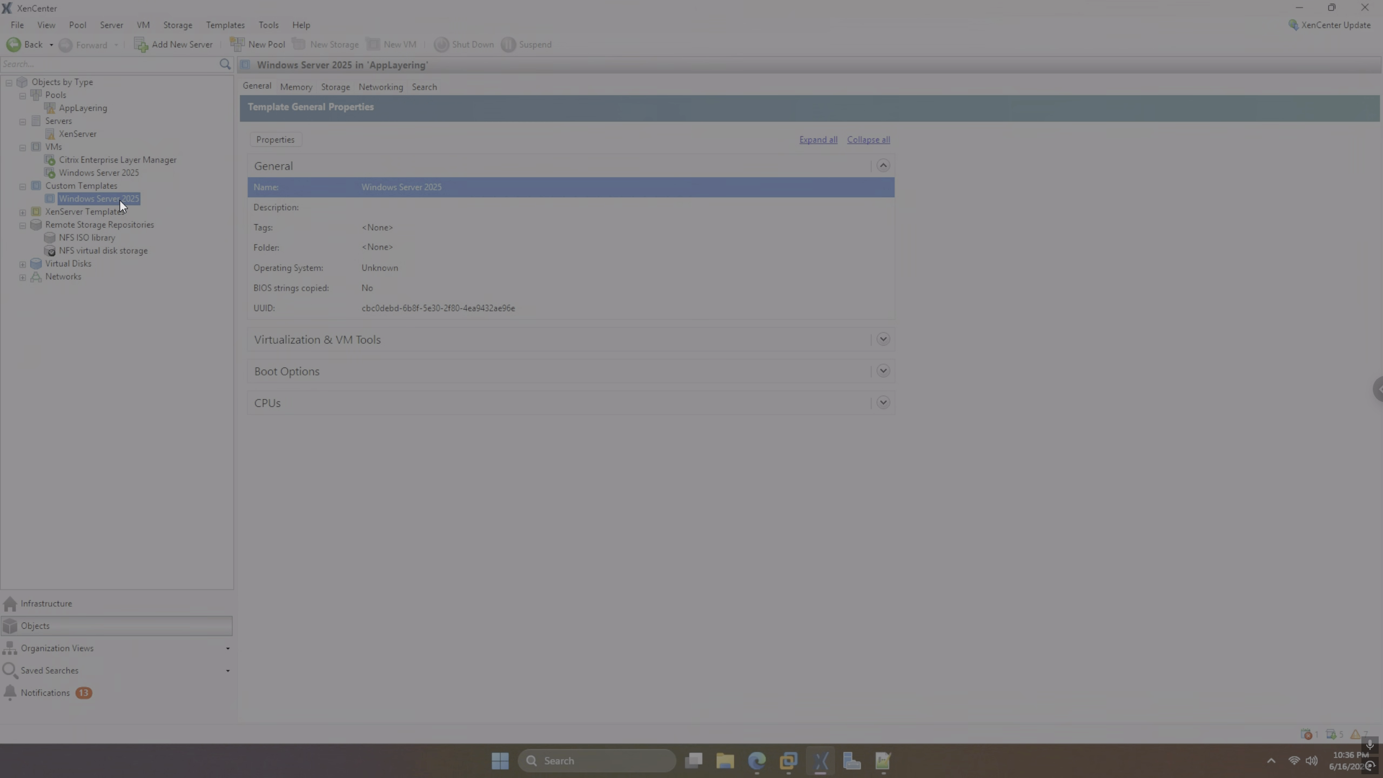
pyautogui.rightClick(119, 199)
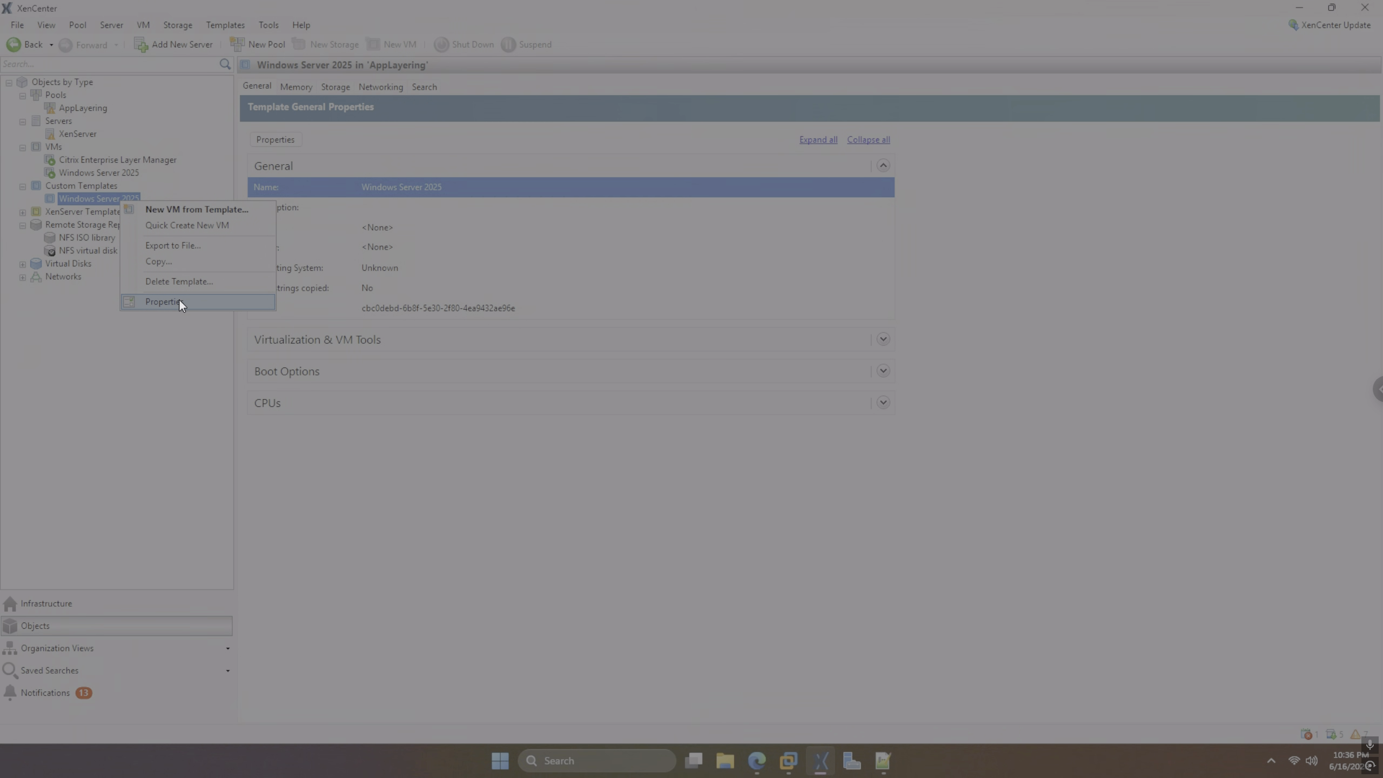
pyautogui.click(336, 87)
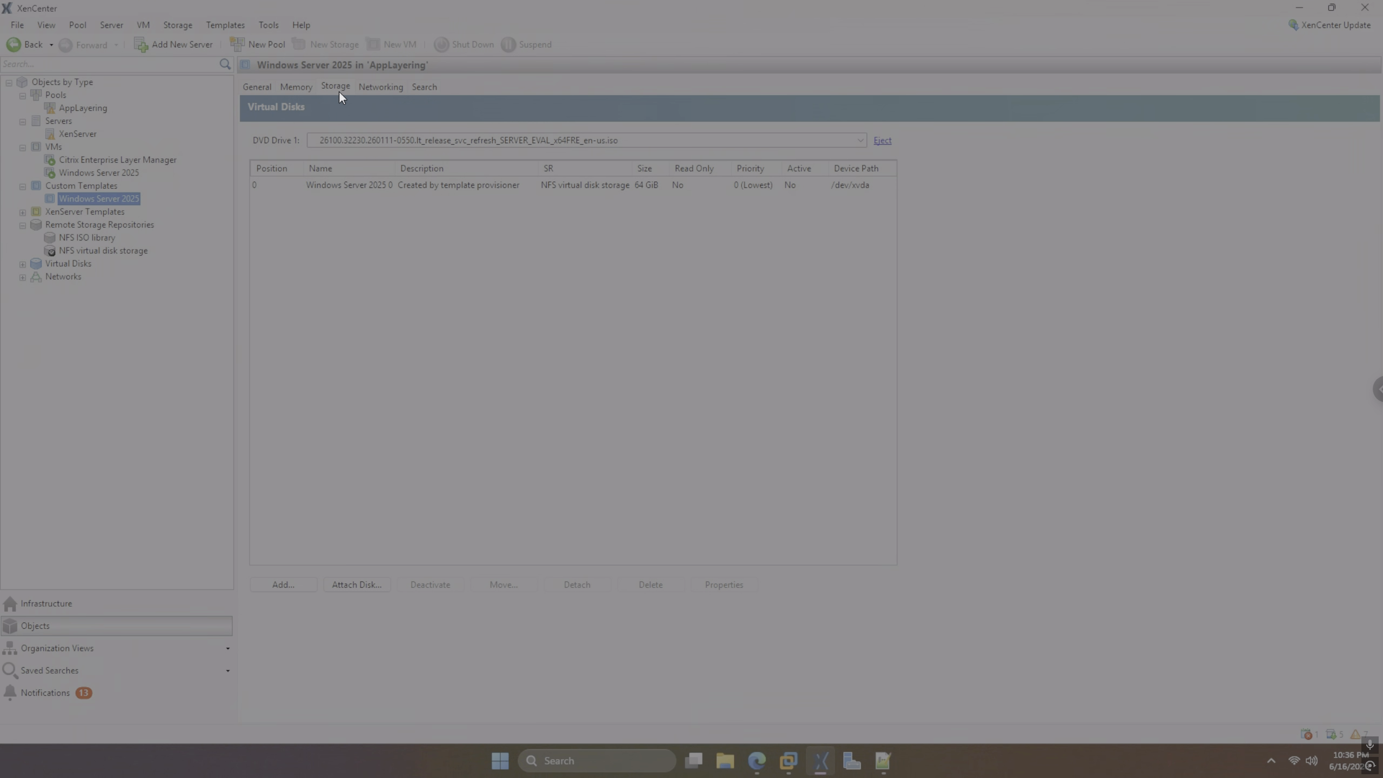
pyautogui.click(479, 185)
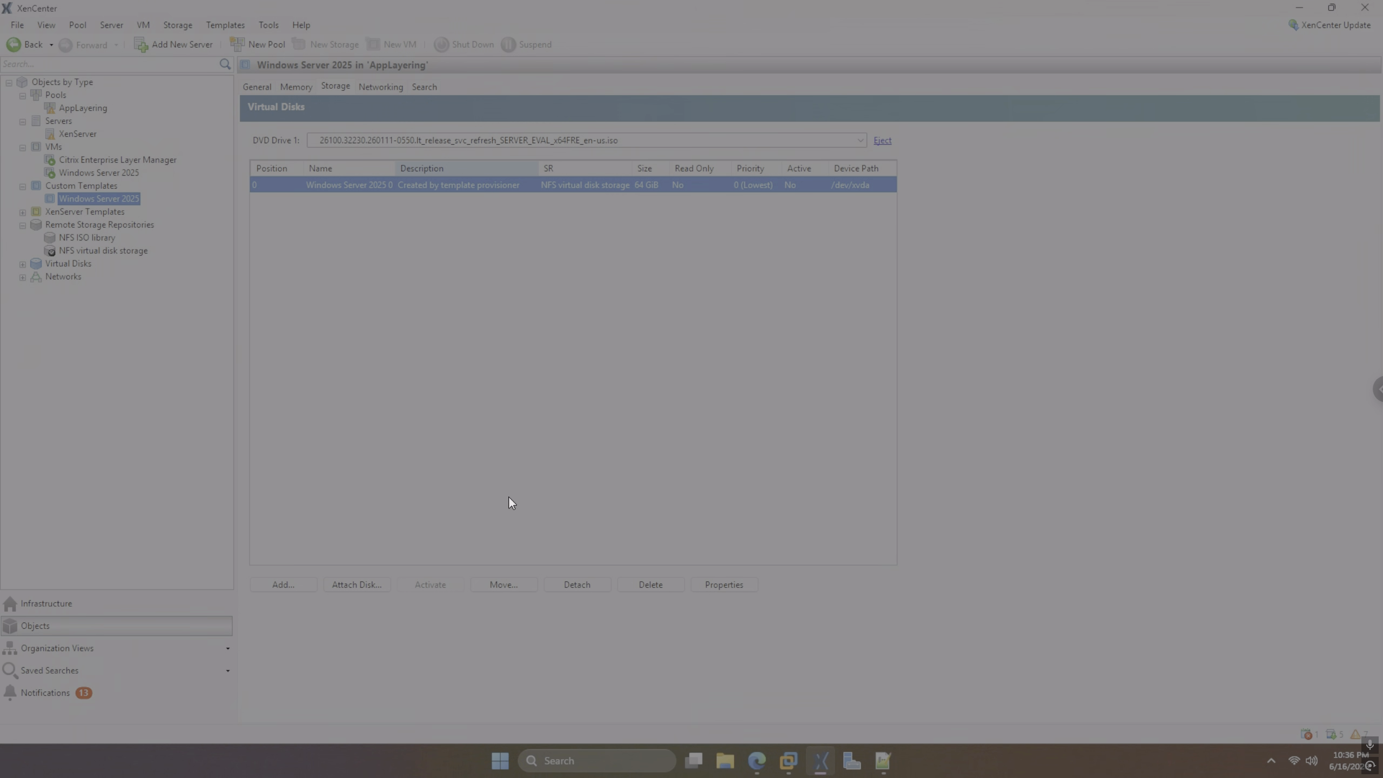
pyautogui.click(646, 589)
pyautogui.click(743, 394)
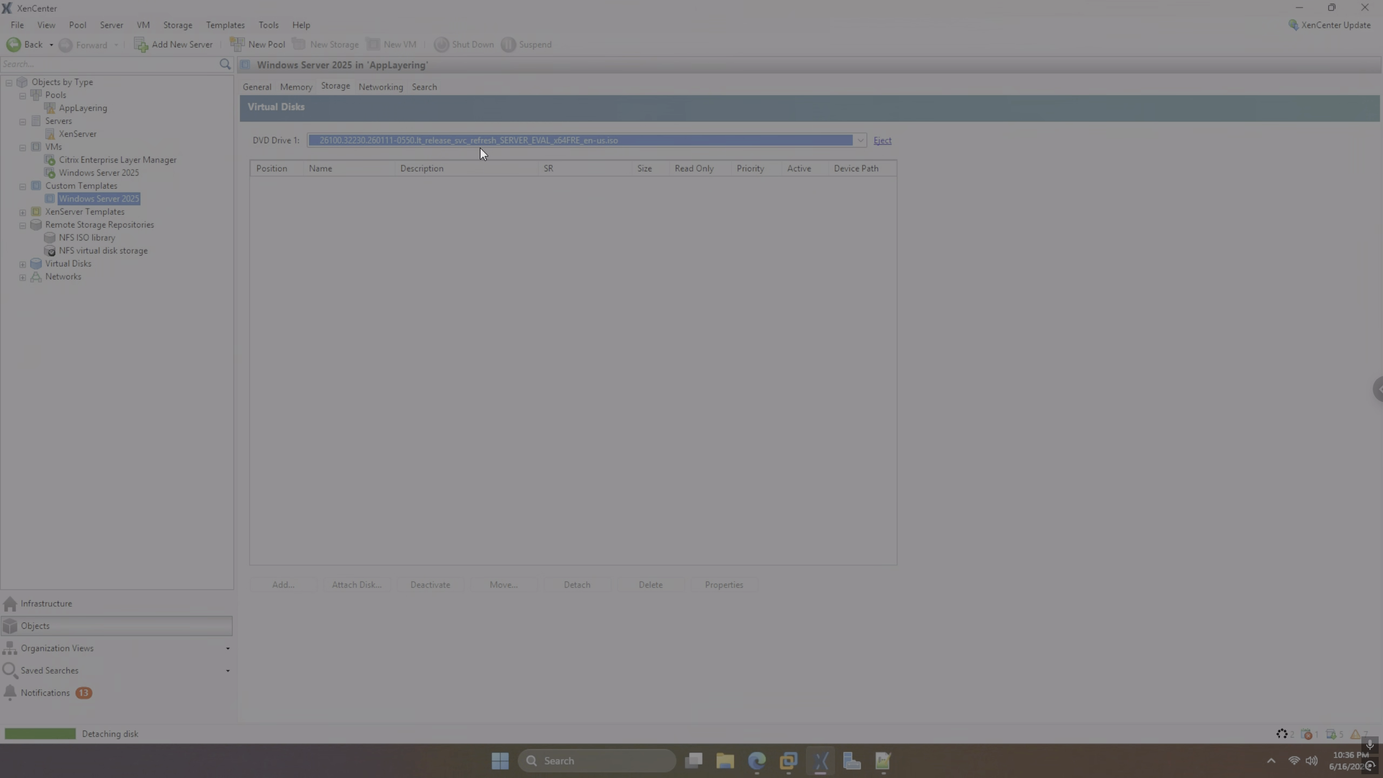
pyautogui.click(884, 141)
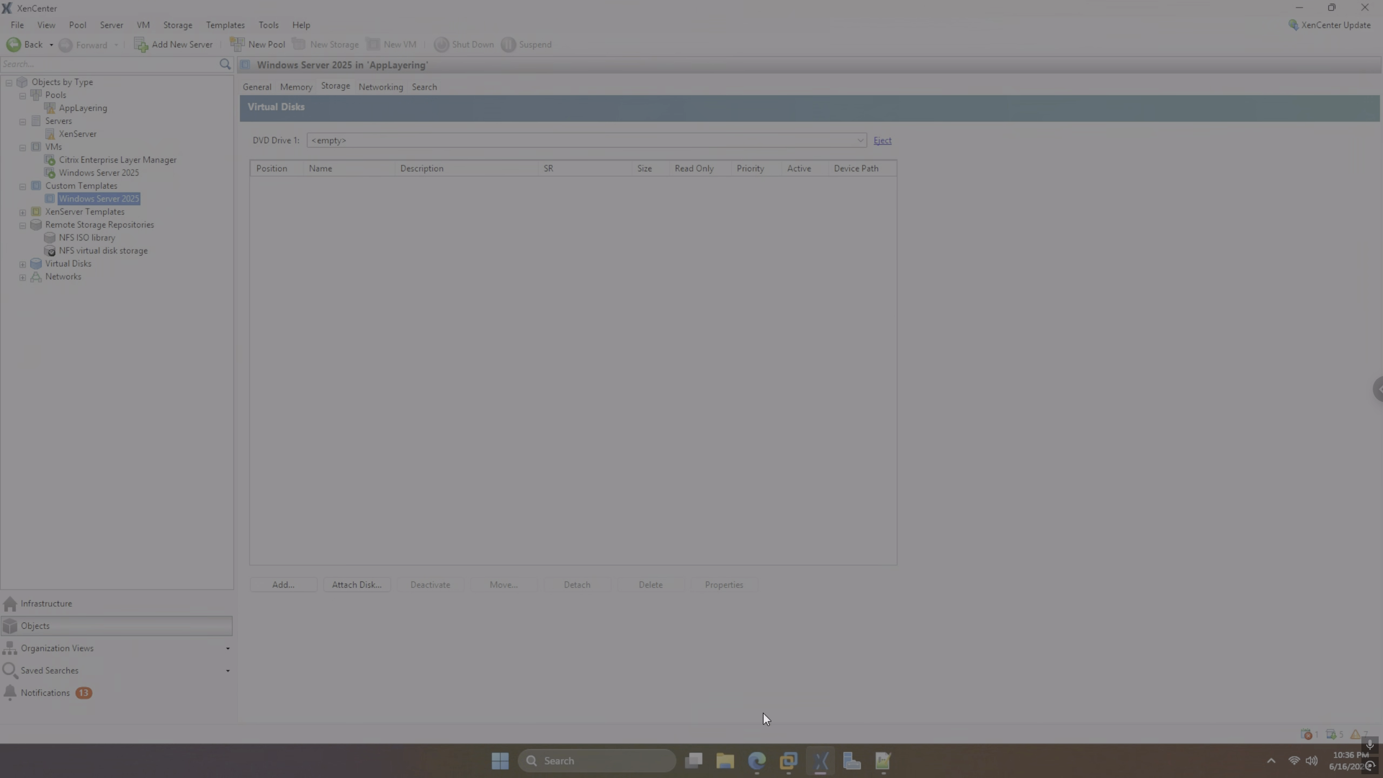
pyautogui.moveTo(760, 763)
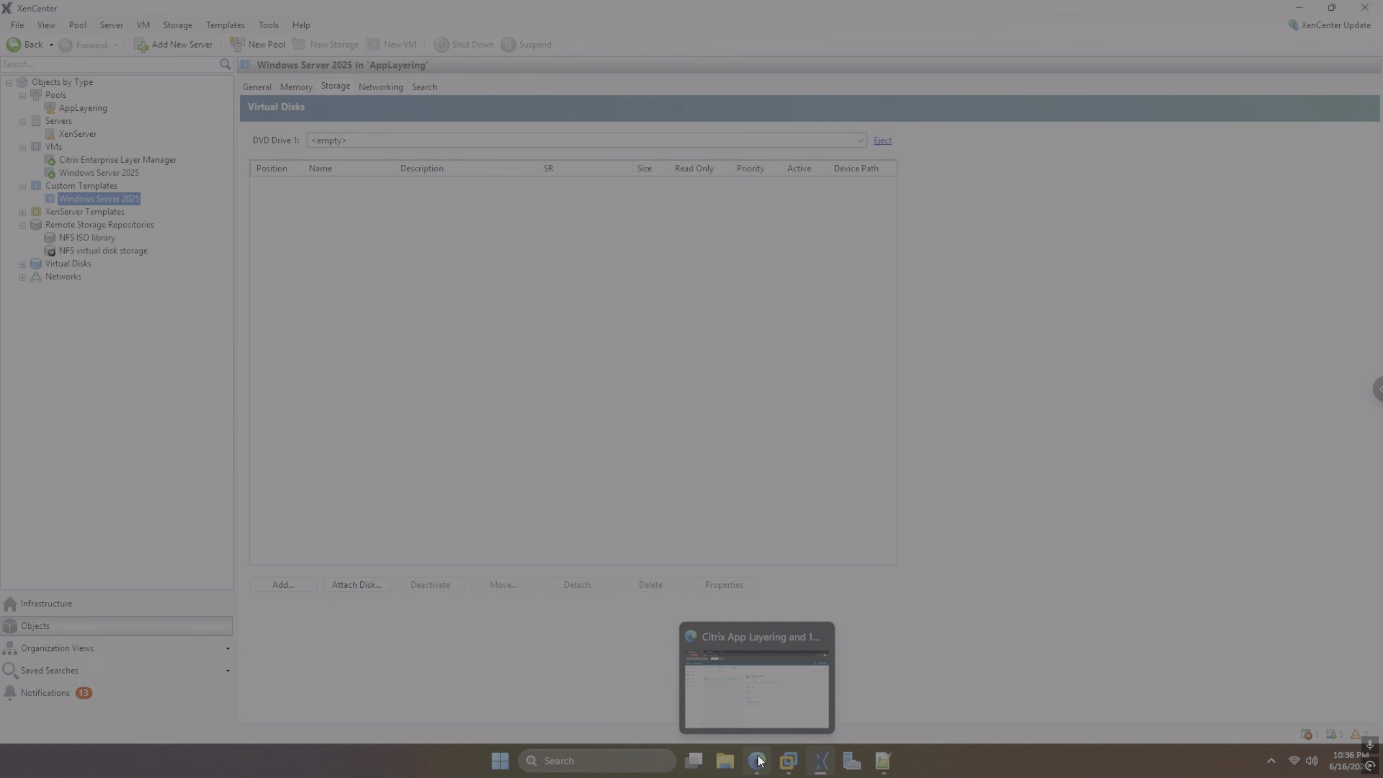
# Re-save the xenserver-conf connector with the Windows Server 2025 template, then go to the Layers page
pyautogui.click(757, 759)
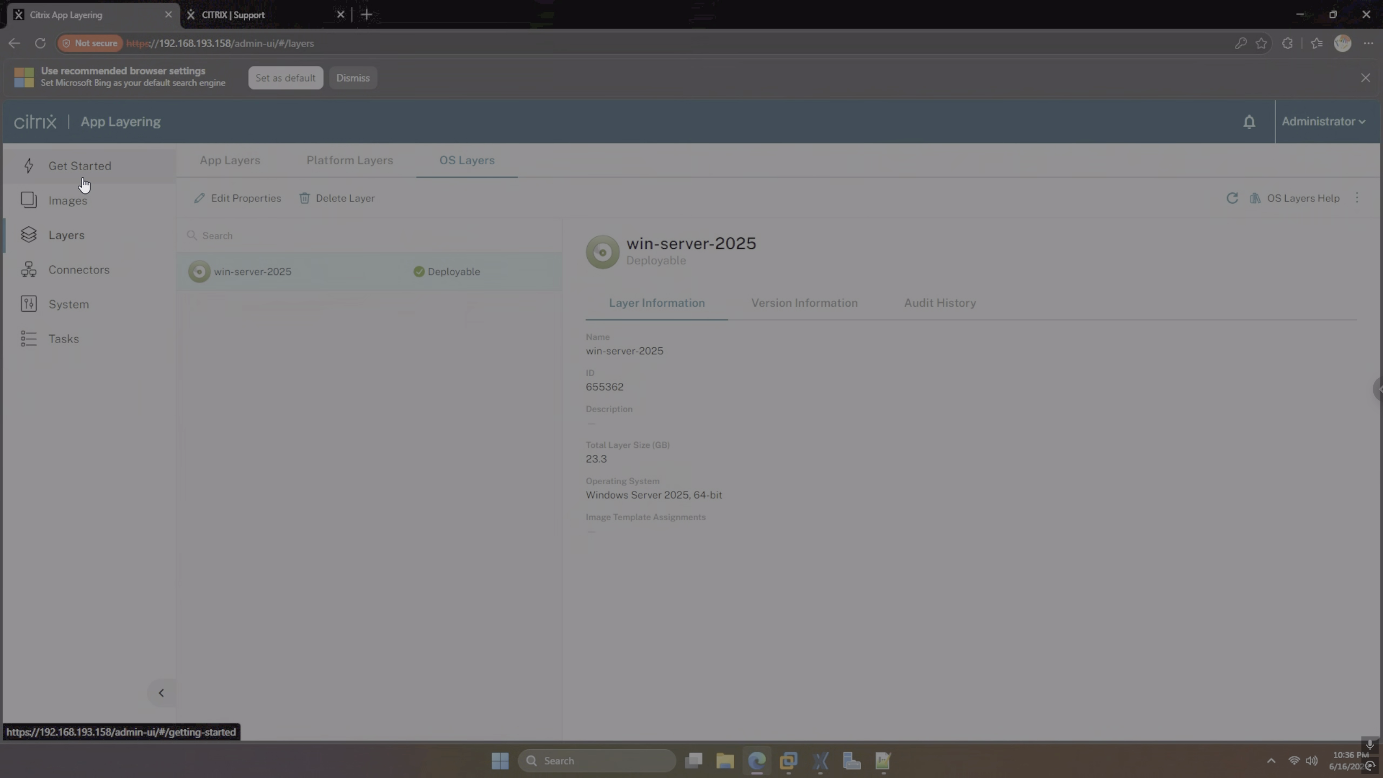
pyautogui.click(92, 271)
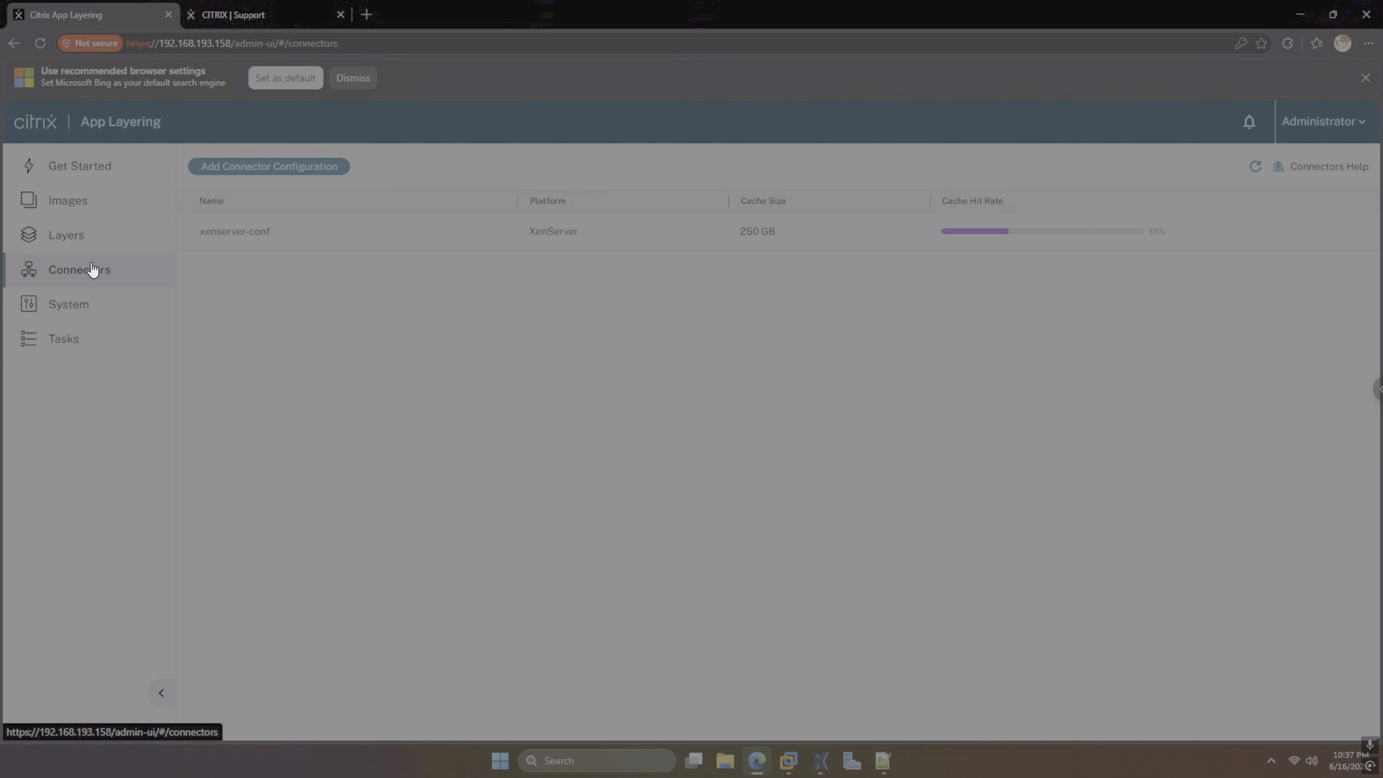
pyautogui.click(238, 232)
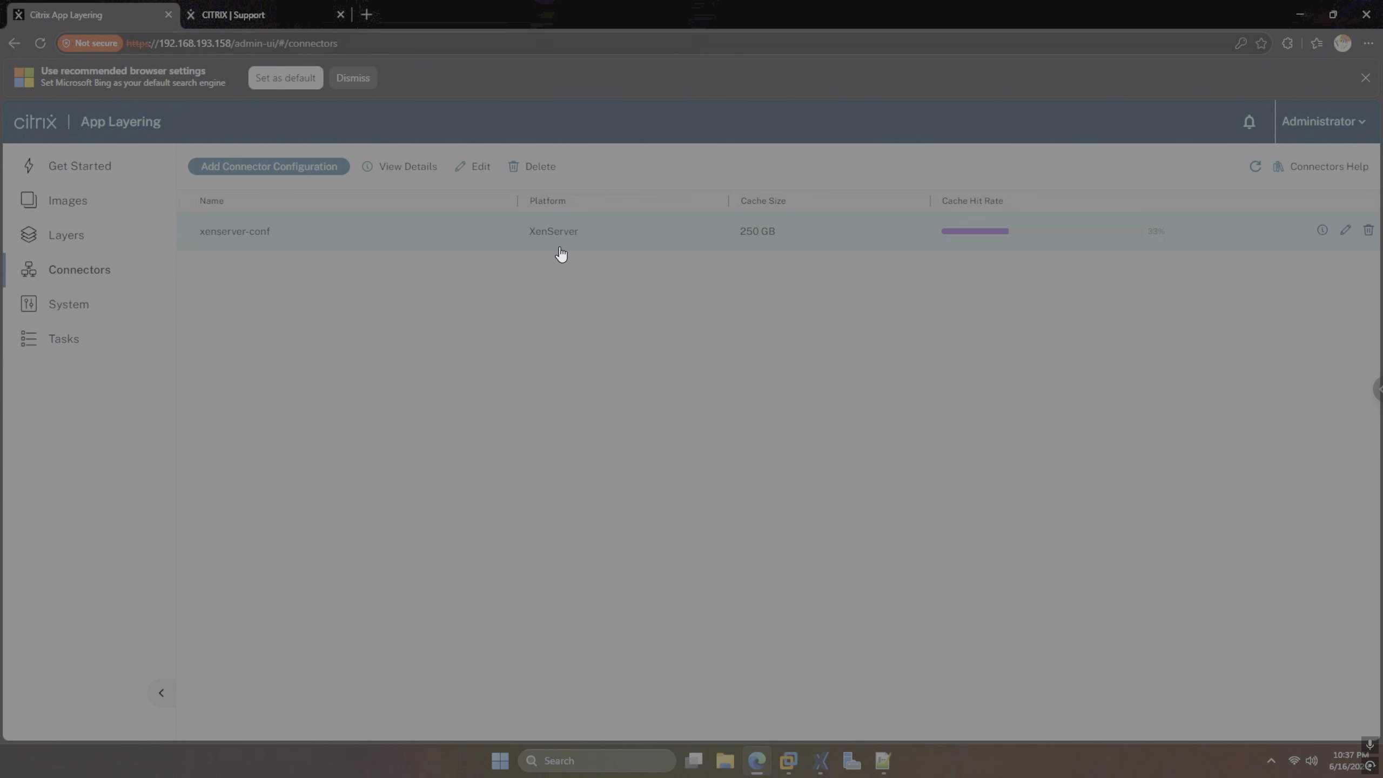
pyautogui.click(477, 167)
pyautogui.scroll(-3, 873, 410)
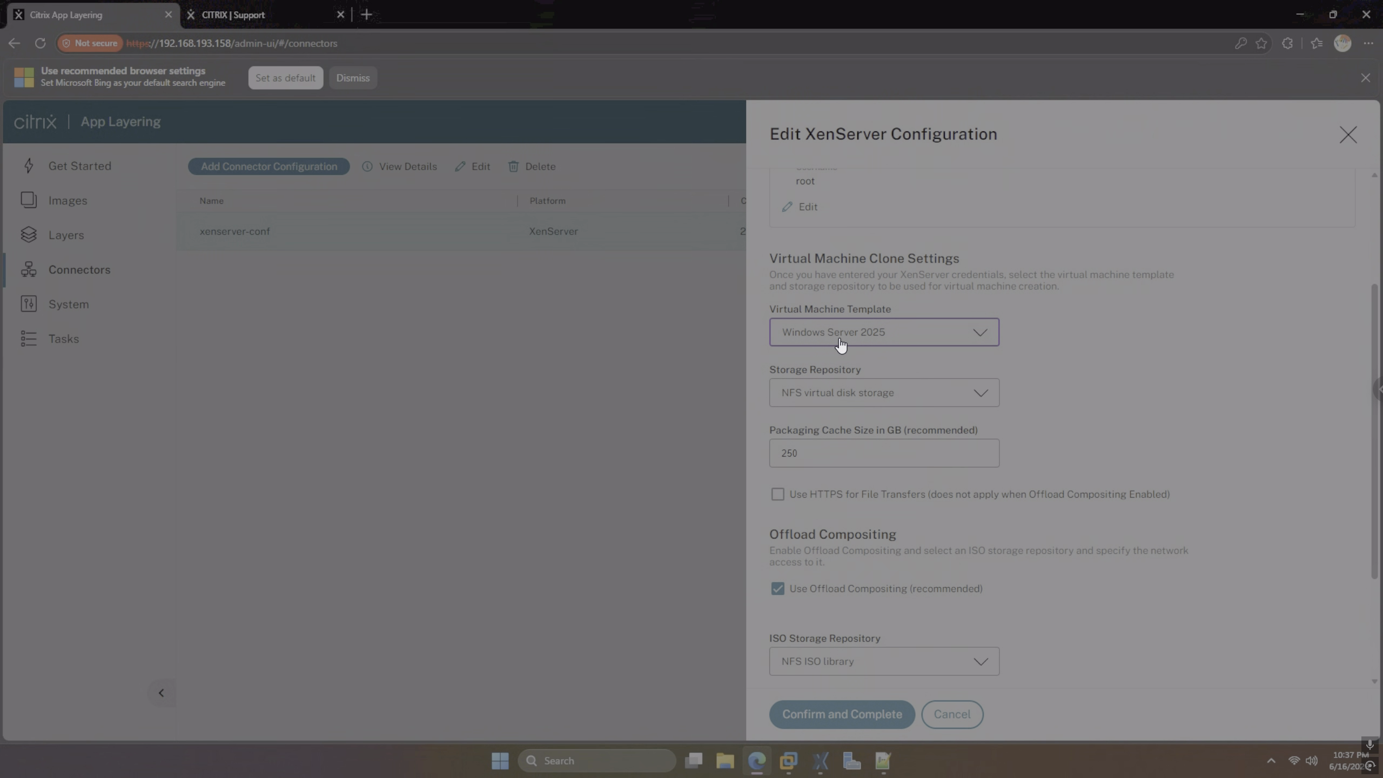
pyautogui.scroll(-3, 840, 344)
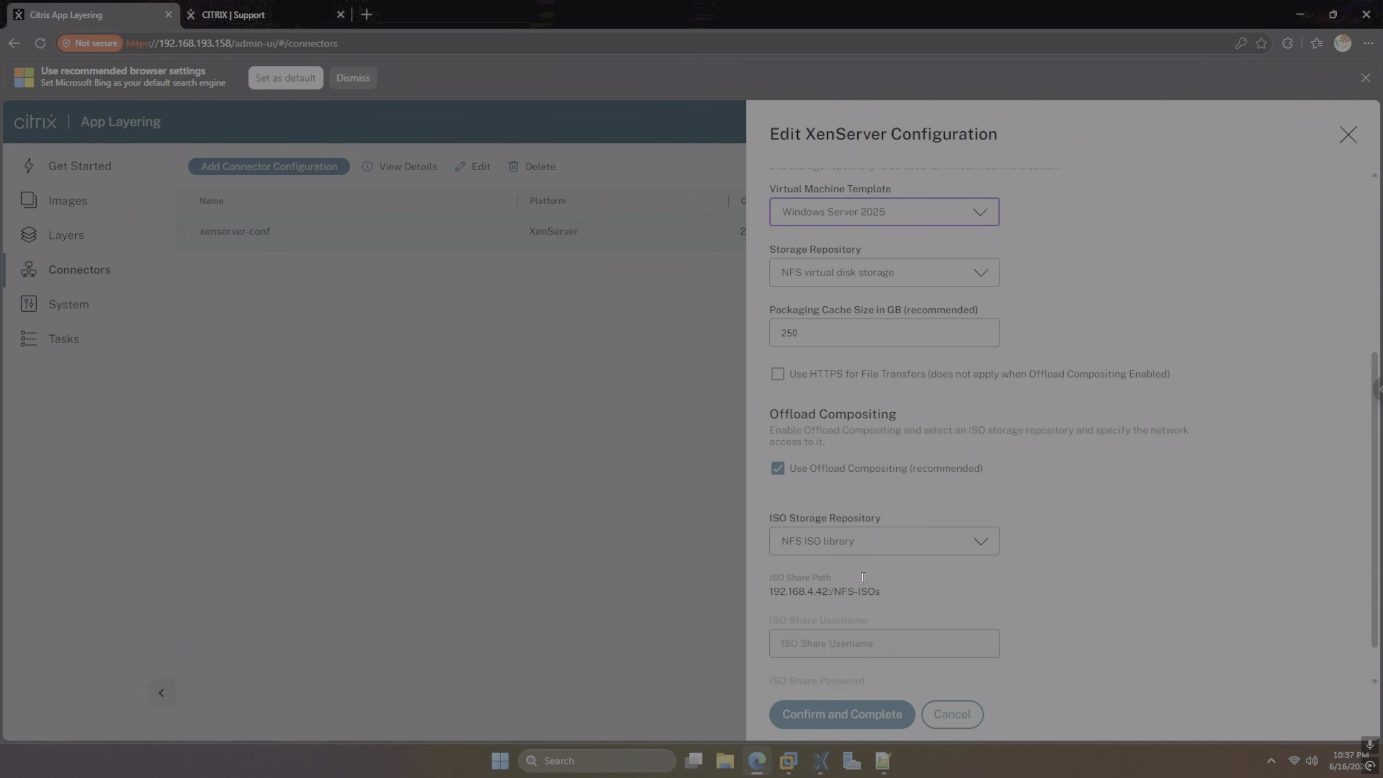
pyautogui.click(852, 712)
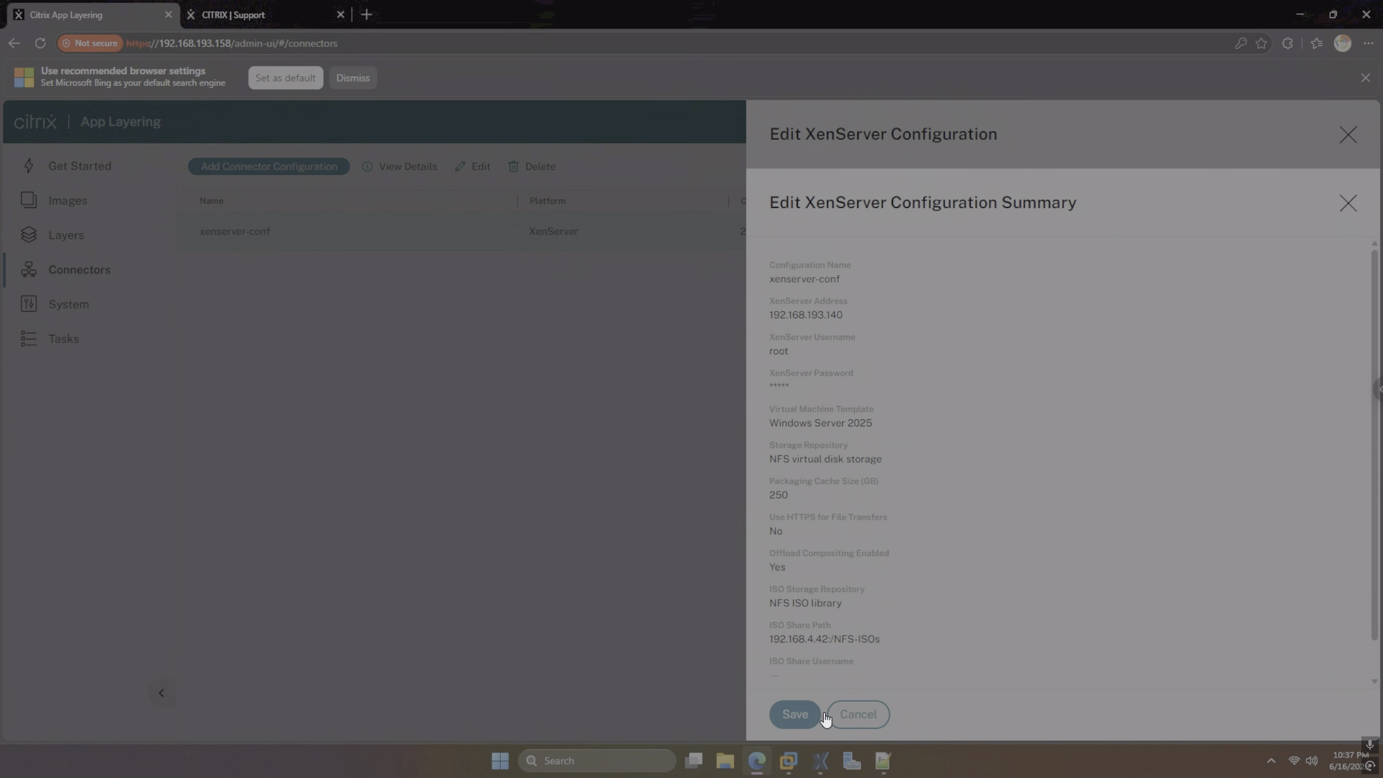
pyautogui.click(797, 713)
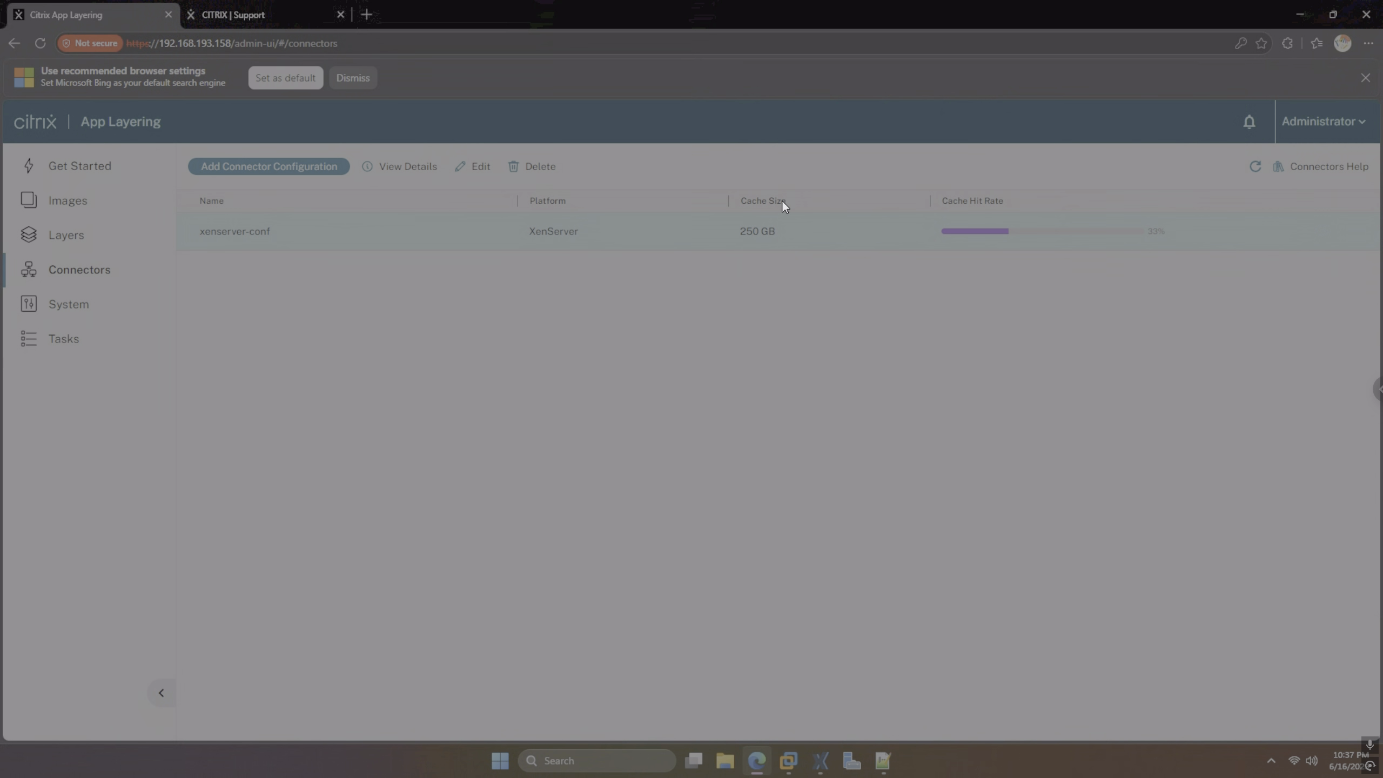
pyautogui.click(52, 246)
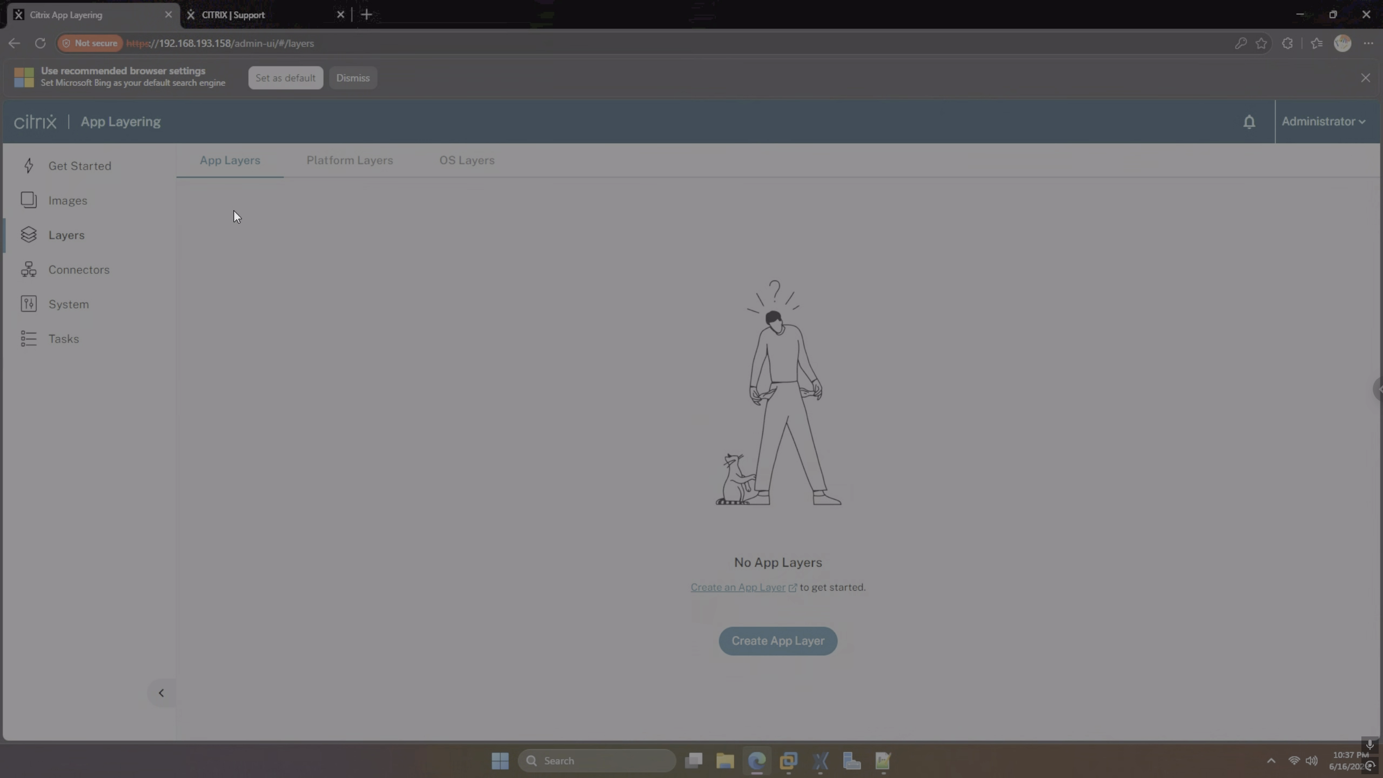
# Start a new app layer named 'vlc', version 1, with a 1 GB max layer size
pyautogui.click(808, 641)
pyautogui.click(802, 216)
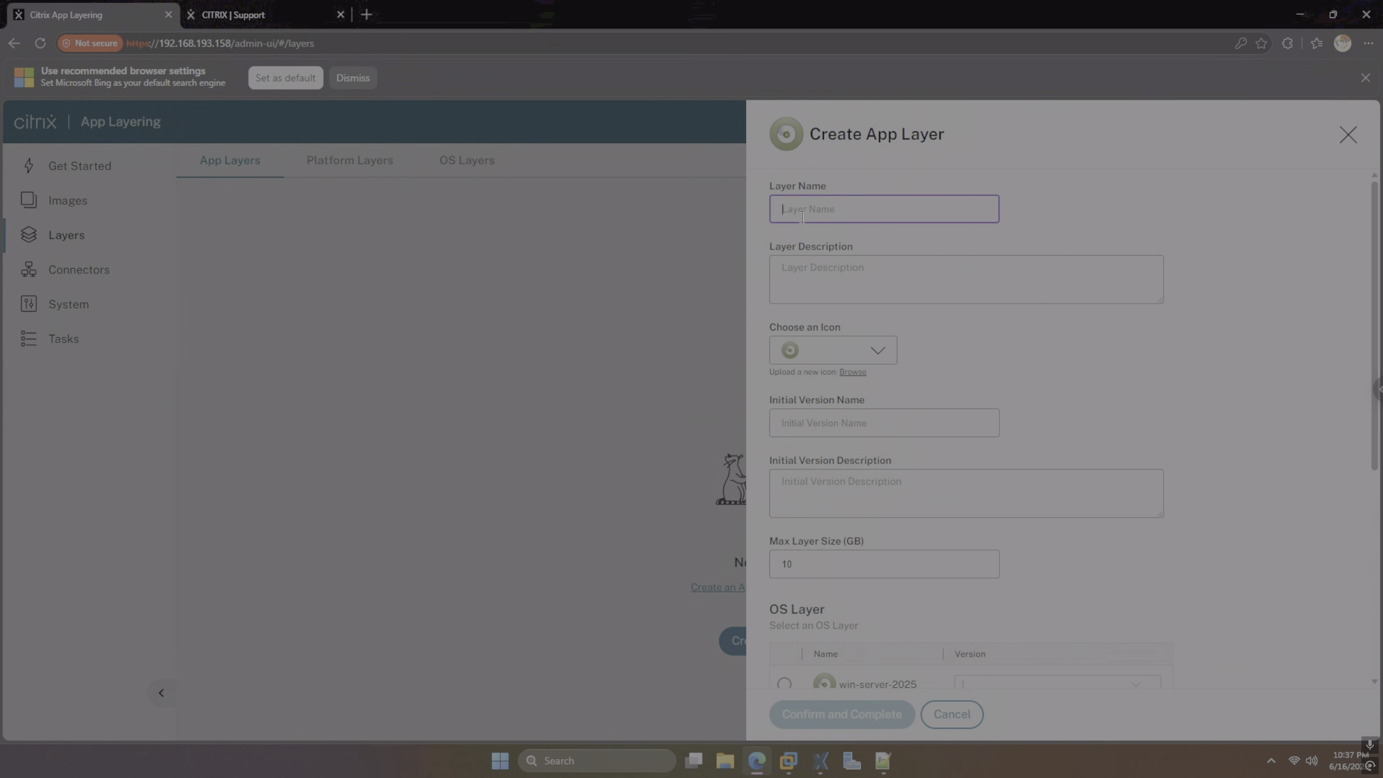
pyautogui.write('vlc')
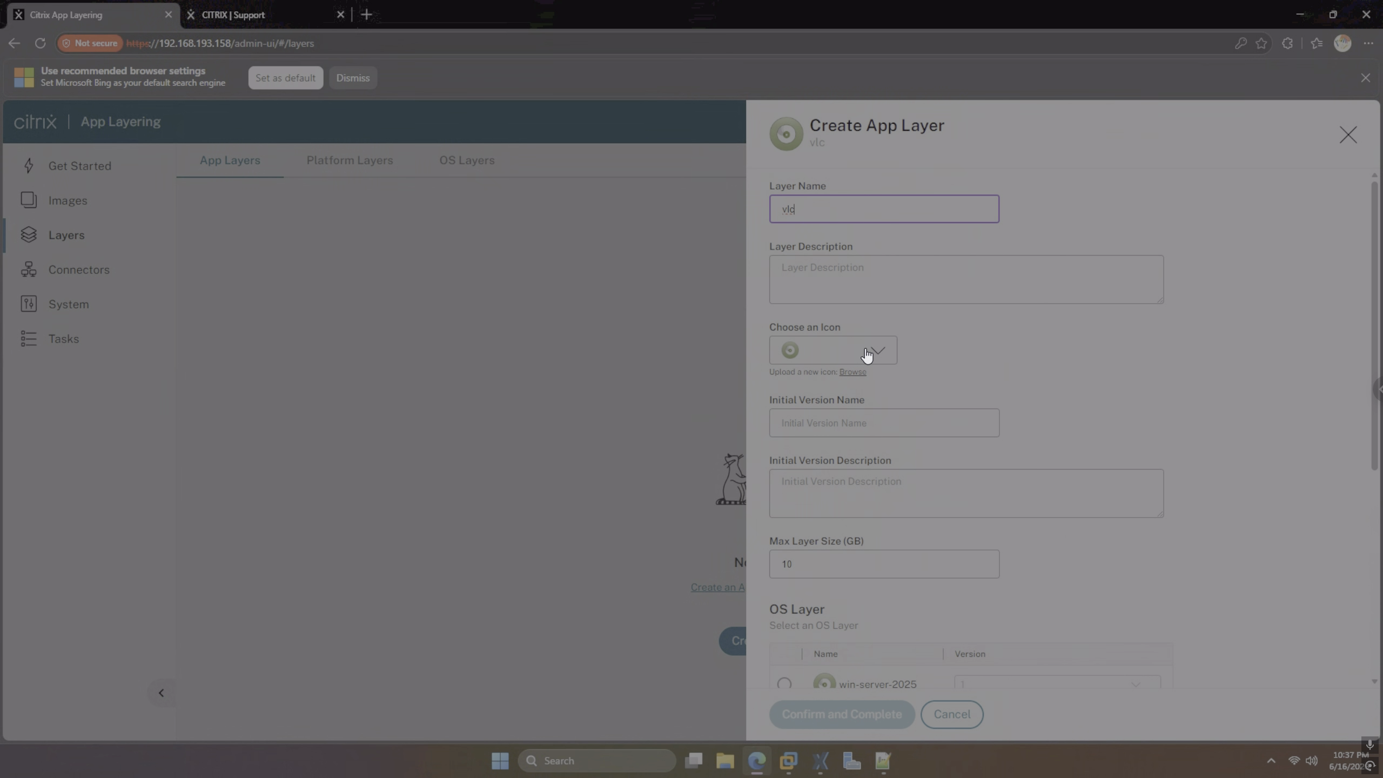
pyautogui.click(868, 414)
pyautogui.write('1')
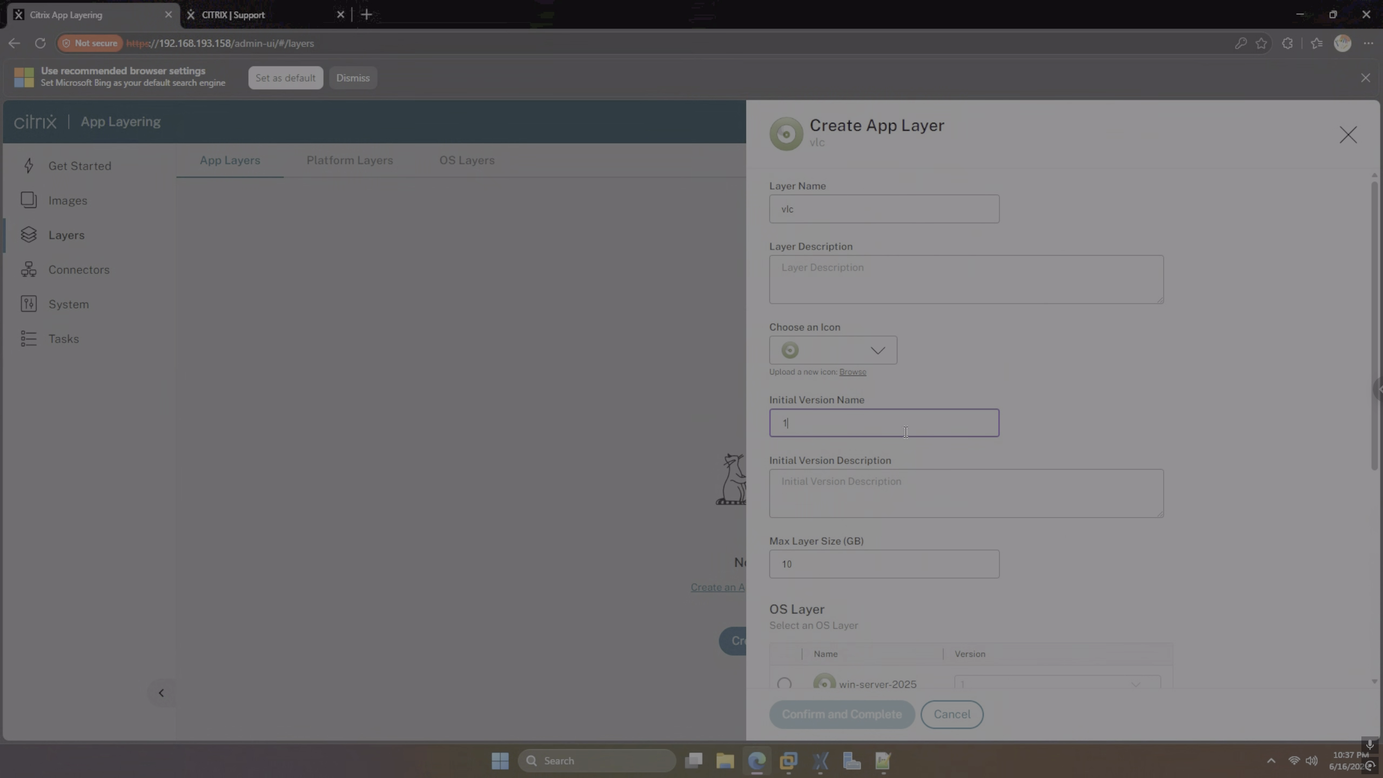
pyautogui.scroll(-2, 1059, 423)
pyautogui.doubleClick(770, 448)
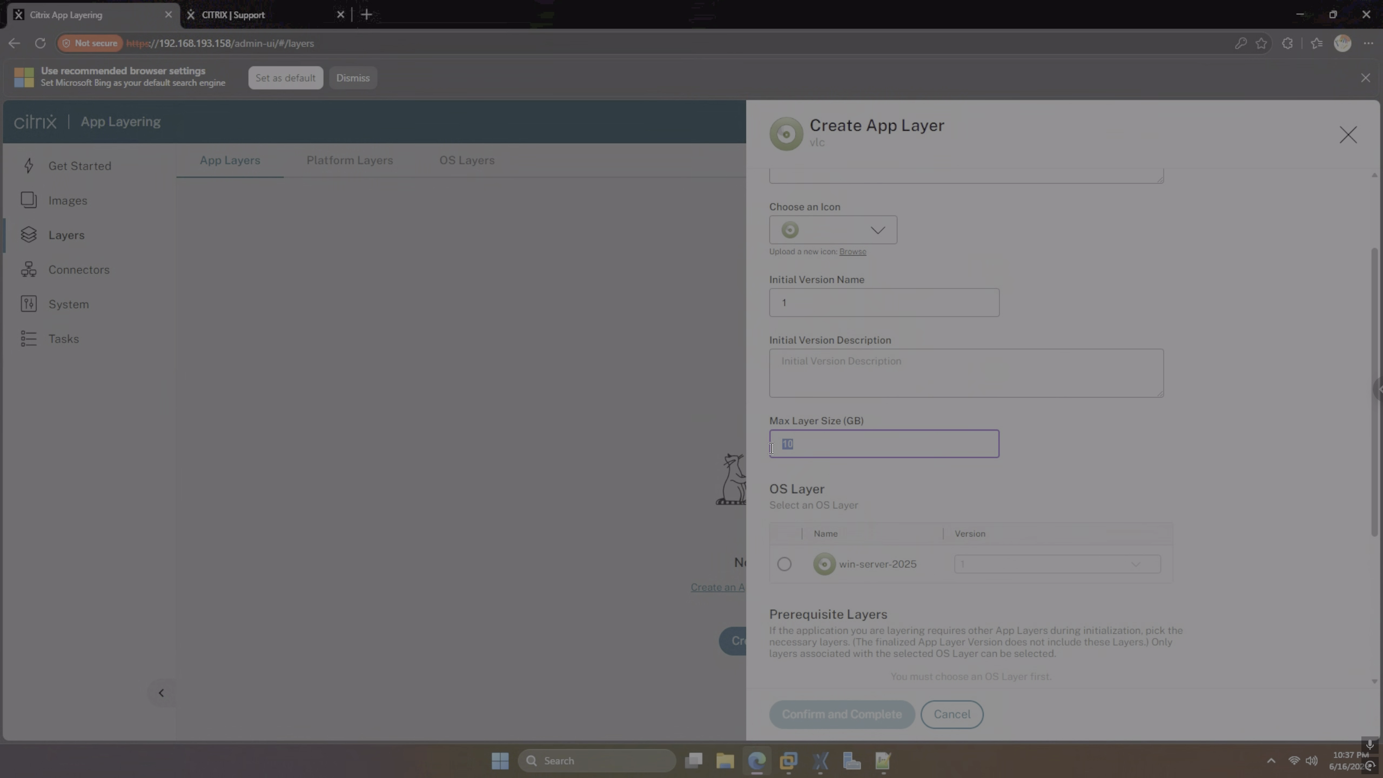
pyautogui.write('10')
pyautogui.press('BackSpace')
# Base it on OS layer win-server-2025 version 1, use the xenserver-conf connector, and create the layer
pyautogui.click(784, 564)
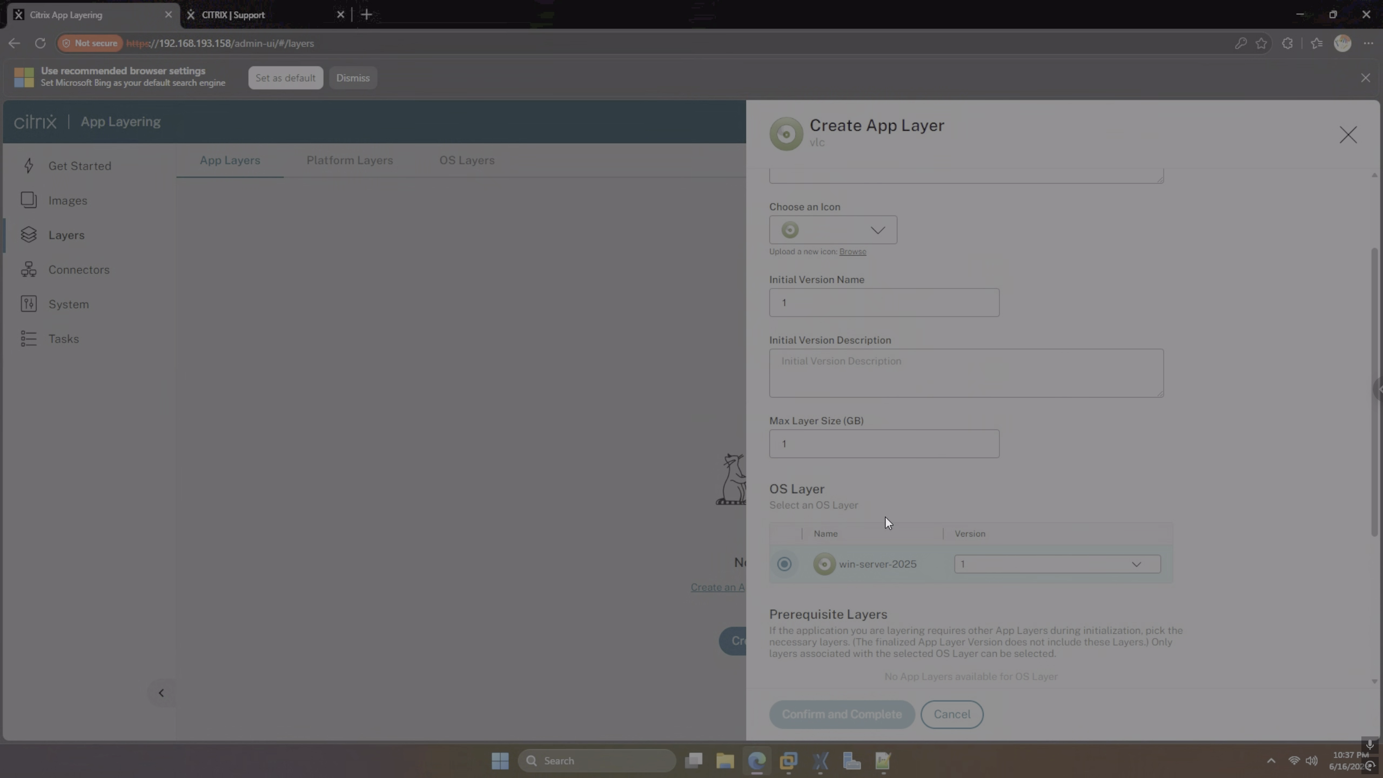
pyautogui.click(992, 567)
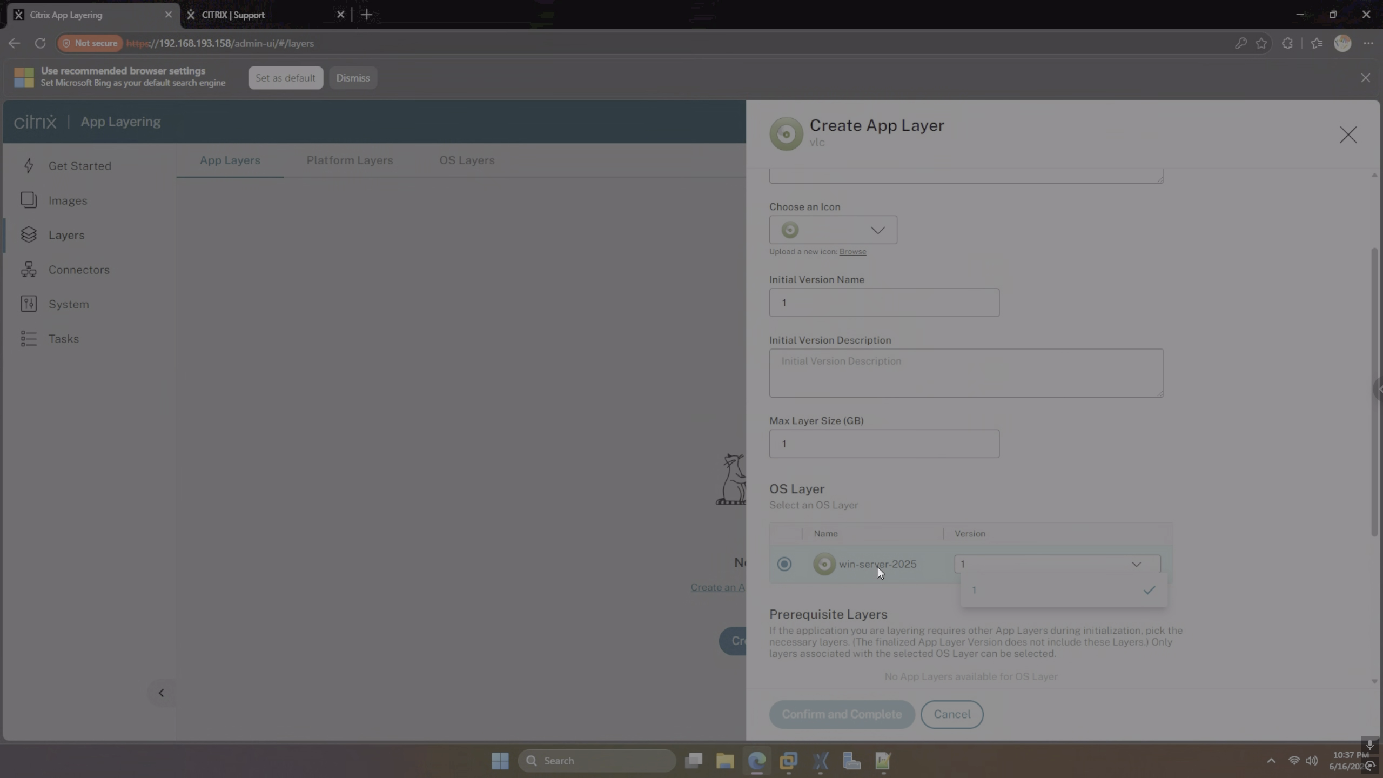
pyautogui.click(969, 587)
pyautogui.scroll(-2, 965, 581)
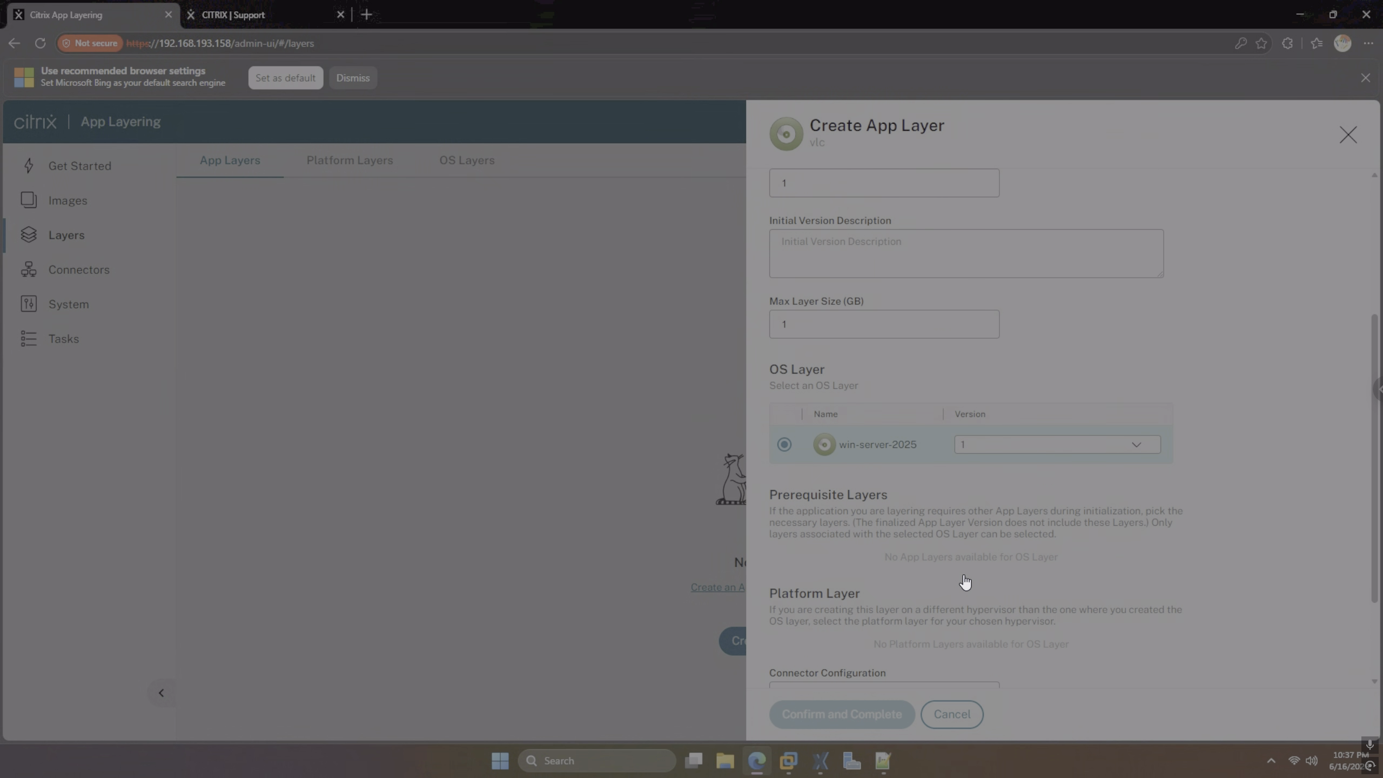
pyautogui.scroll(-1, 965, 582)
pyautogui.scroll(-1, 882, 479)
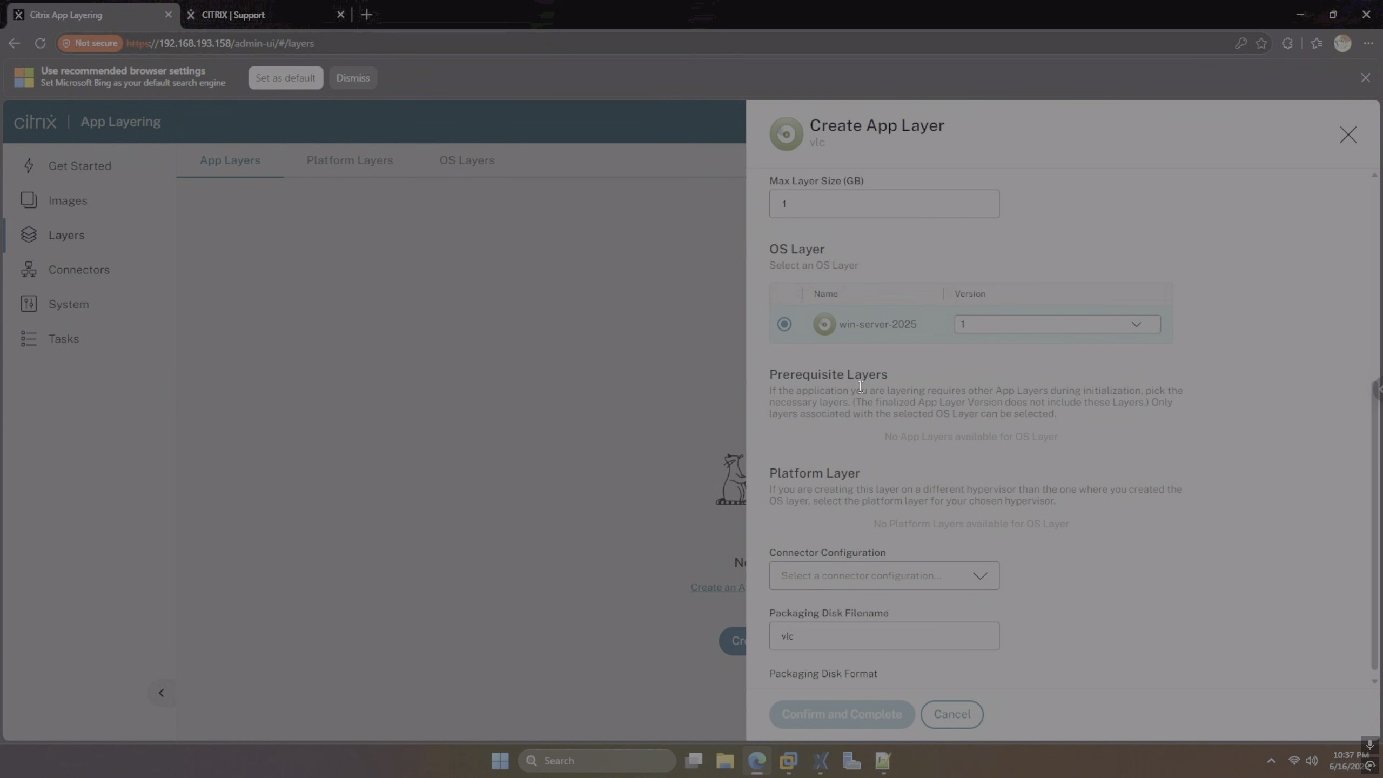
pyautogui.click(903, 566)
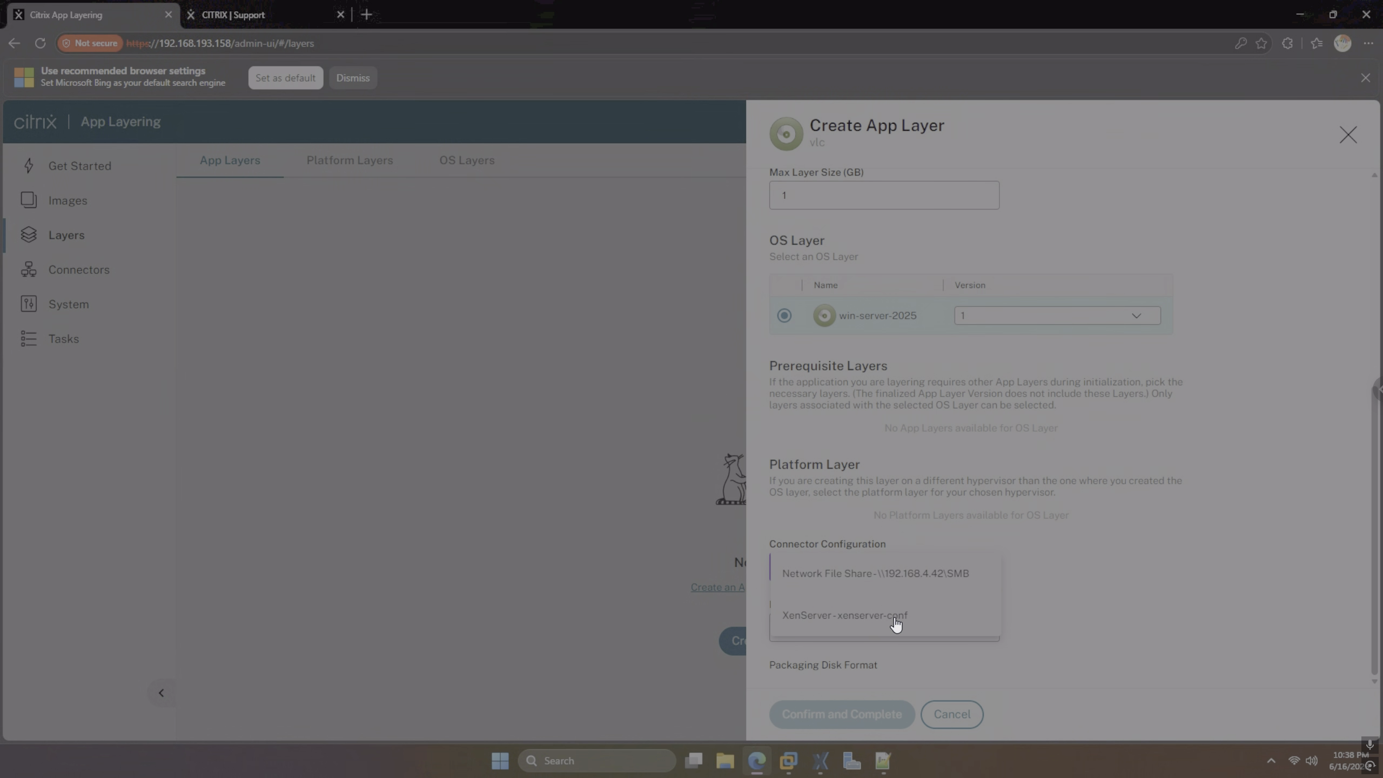
pyautogui.click(870, 621)
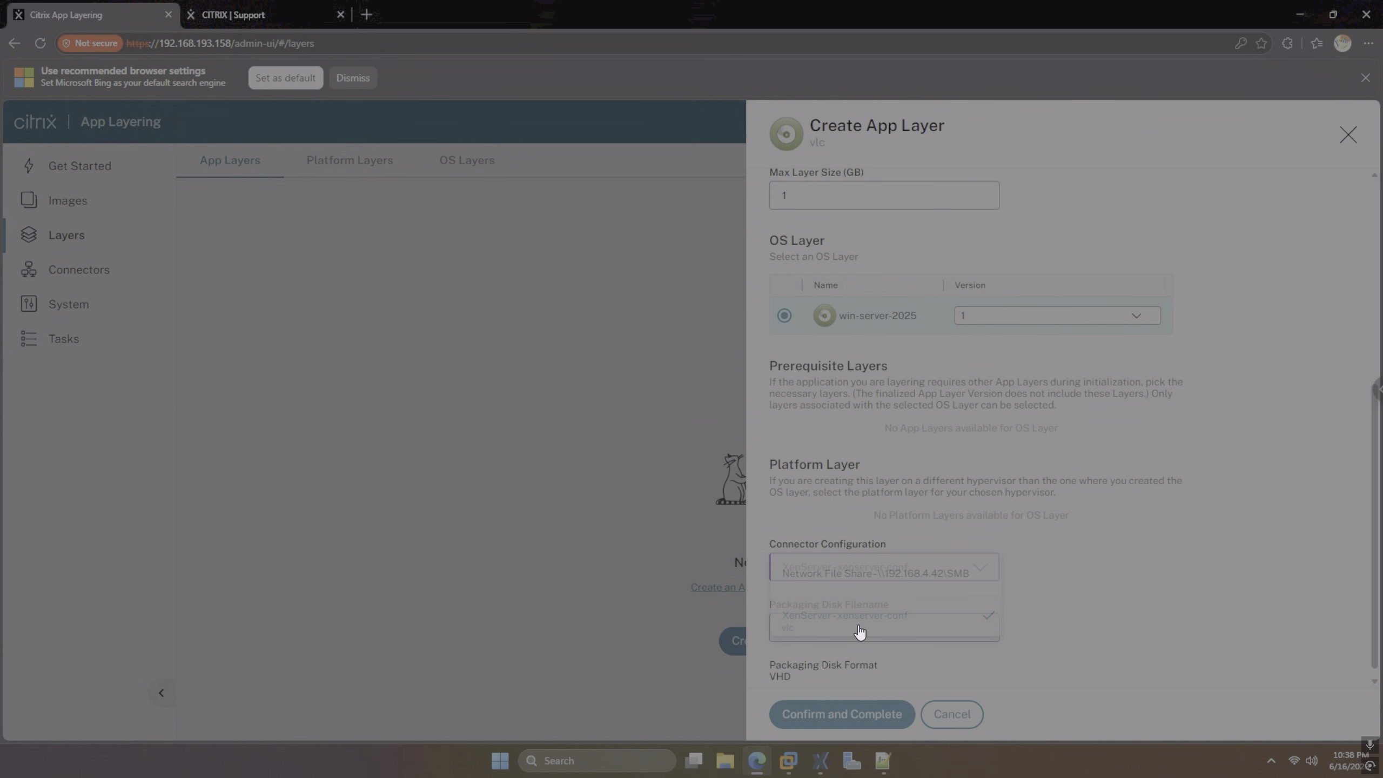
pyautogui.click(864, 714)
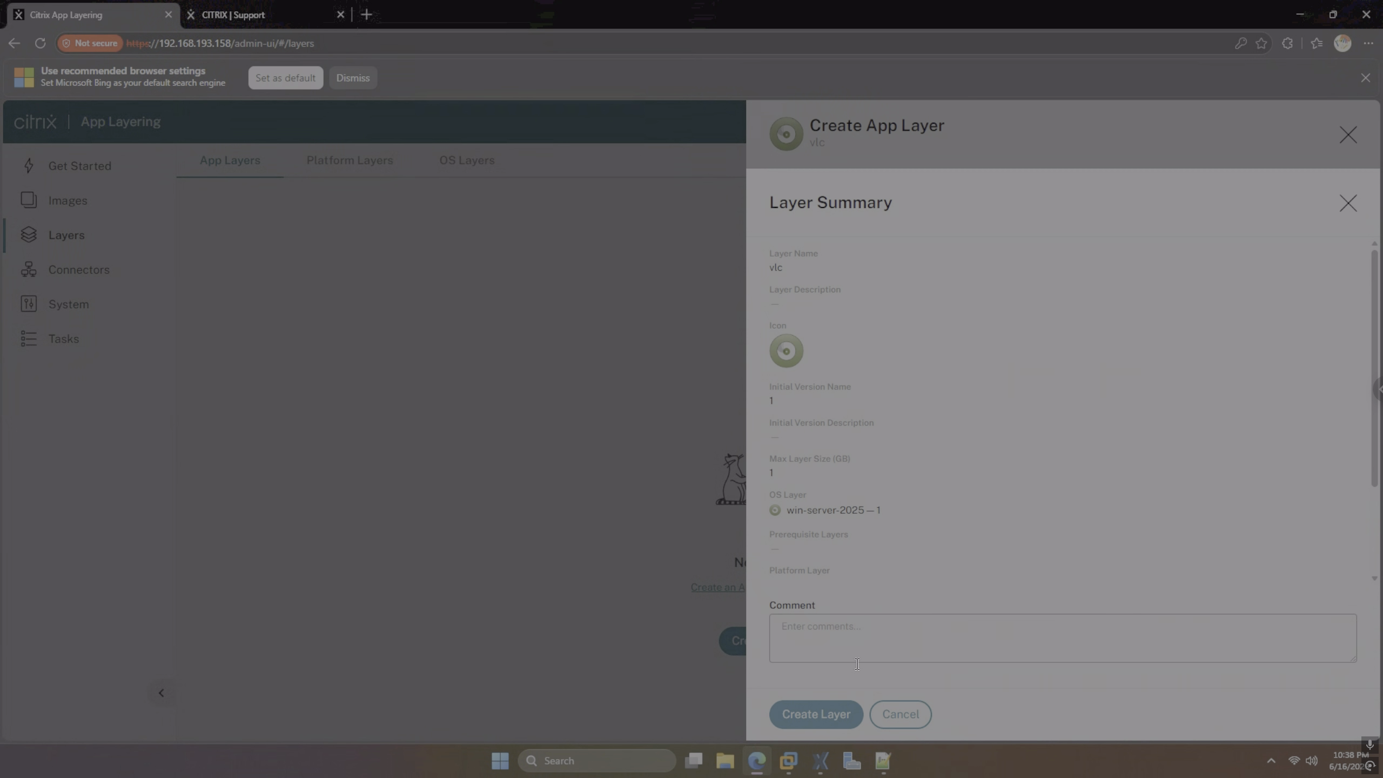
pyautogui.click(825, 718)
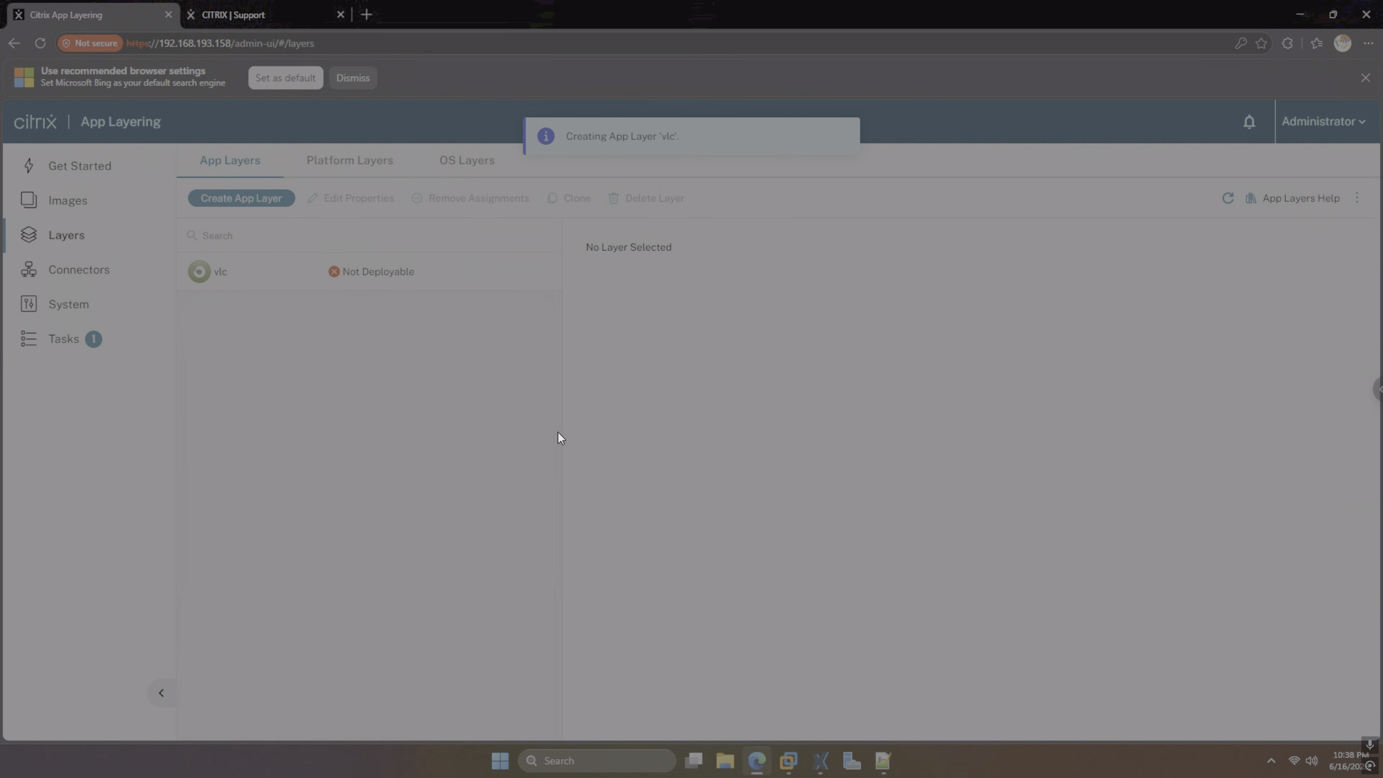
# Open the 'Creating App Layer vlc' task's details, which show errors, then switch to XenCenter
pyautogui.click(64, 340)
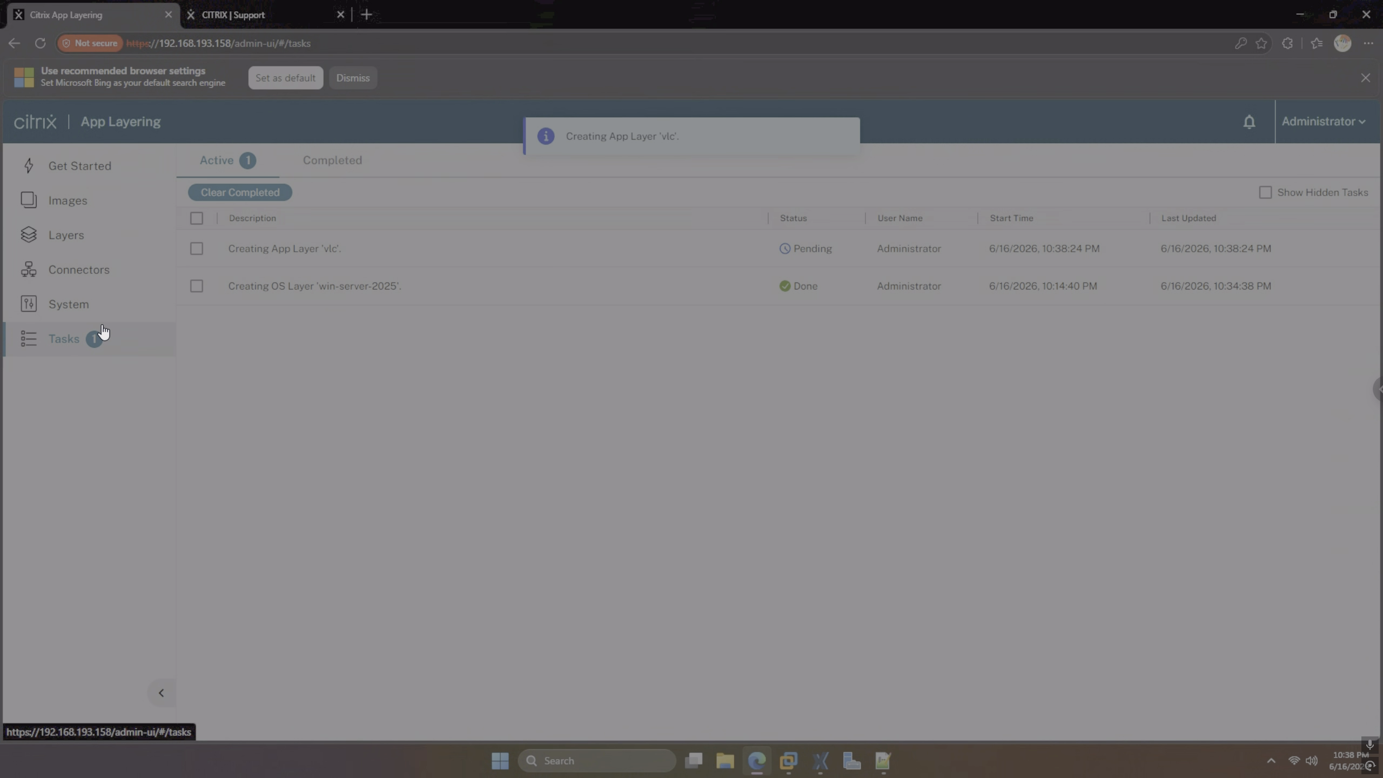
pyautogui.click(197, 249)
pyautogui.click(254, 202)
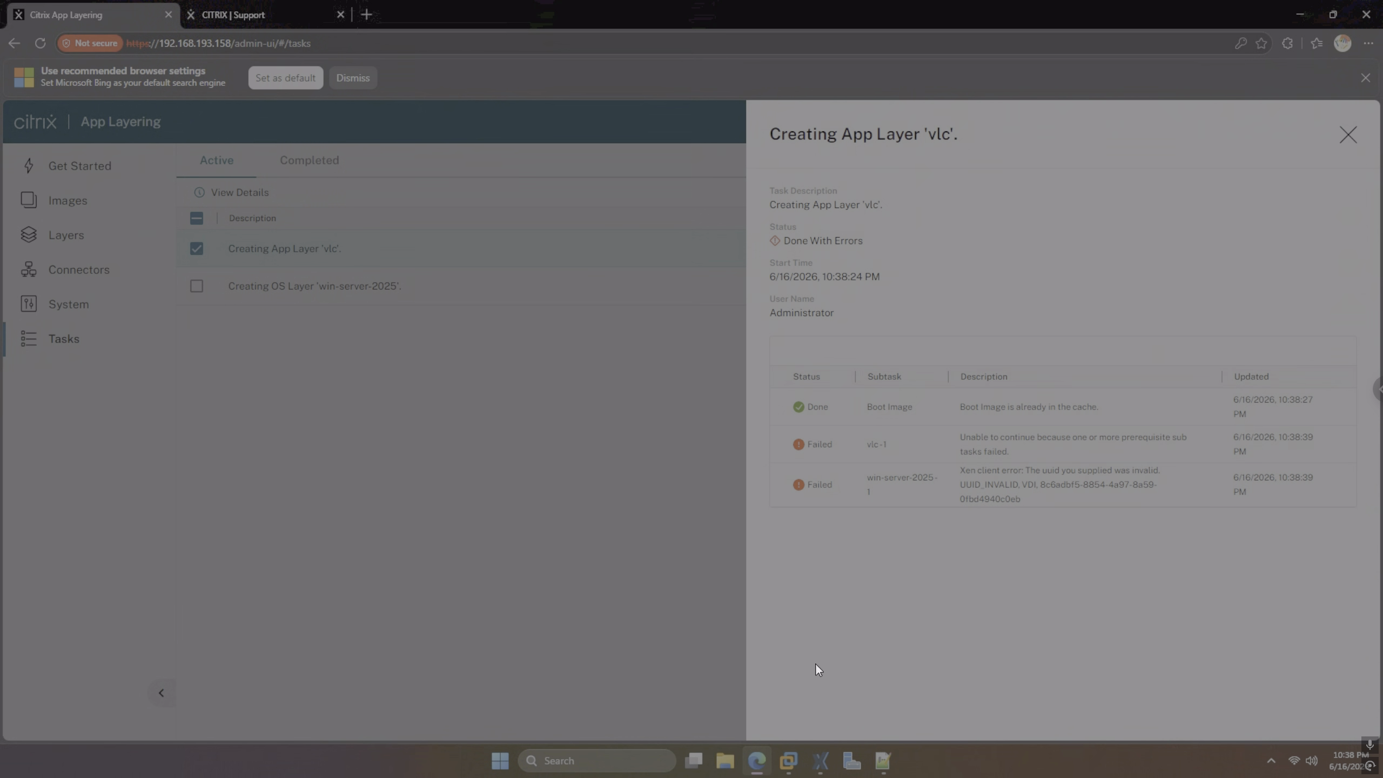
pyautogui.click(820, 760)
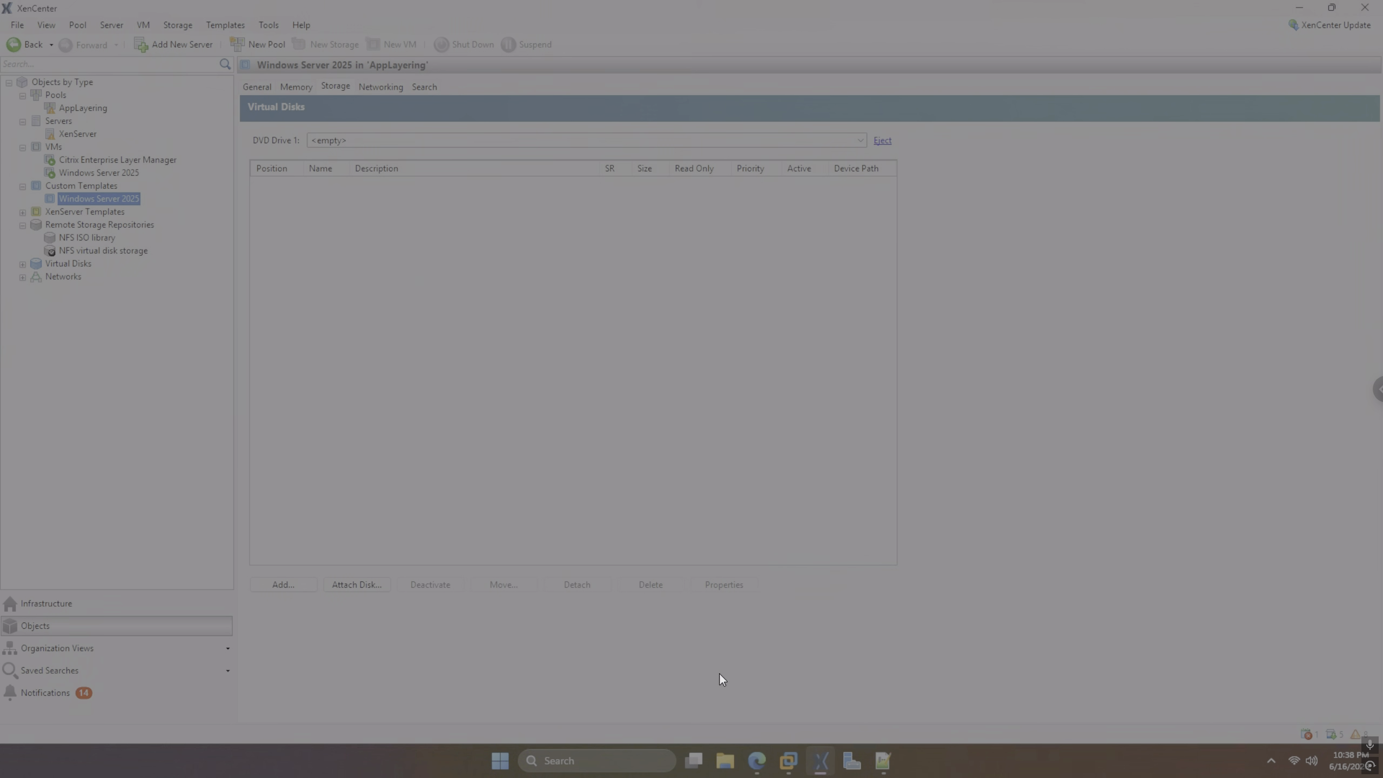
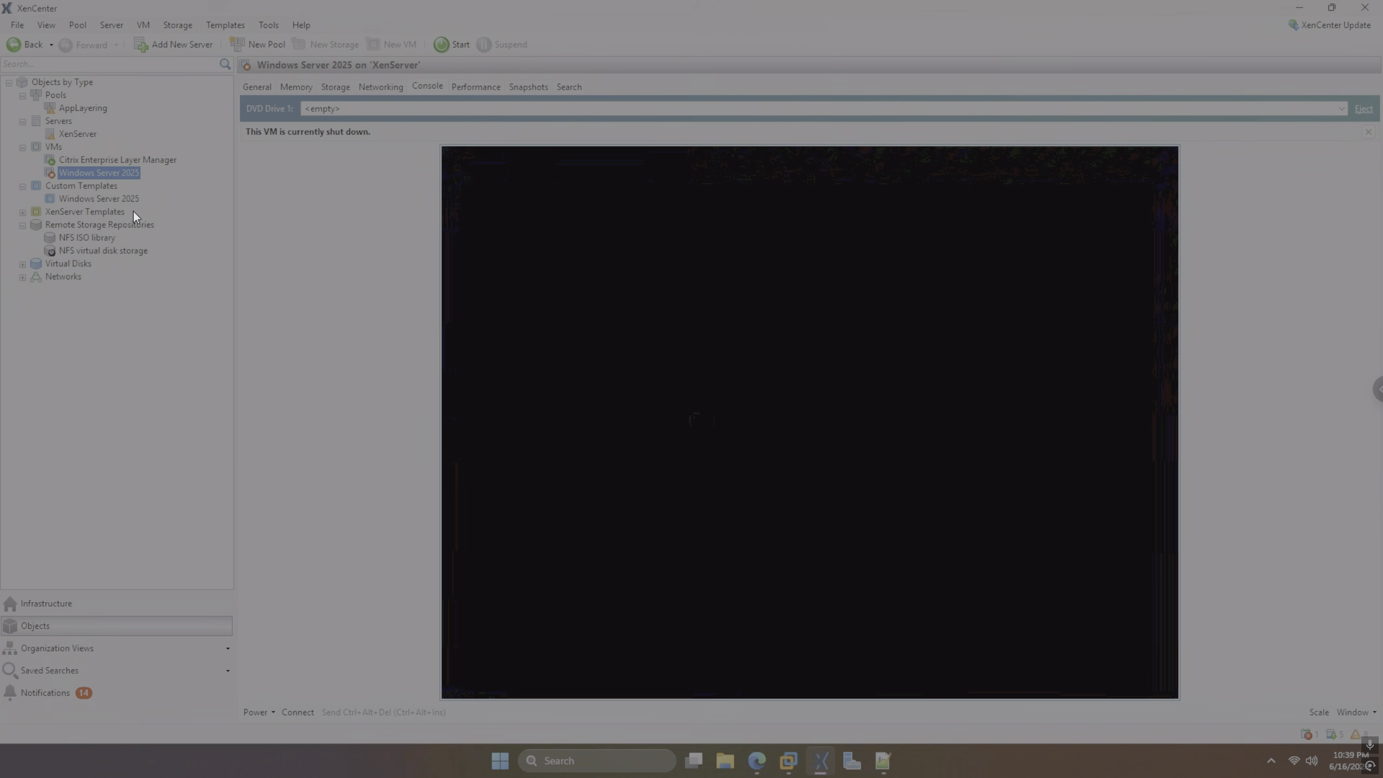
# Delete the Windows Server 2025 VM together with its attached disk, then return to App Layering
pyautogui.rightClick(130, 171)
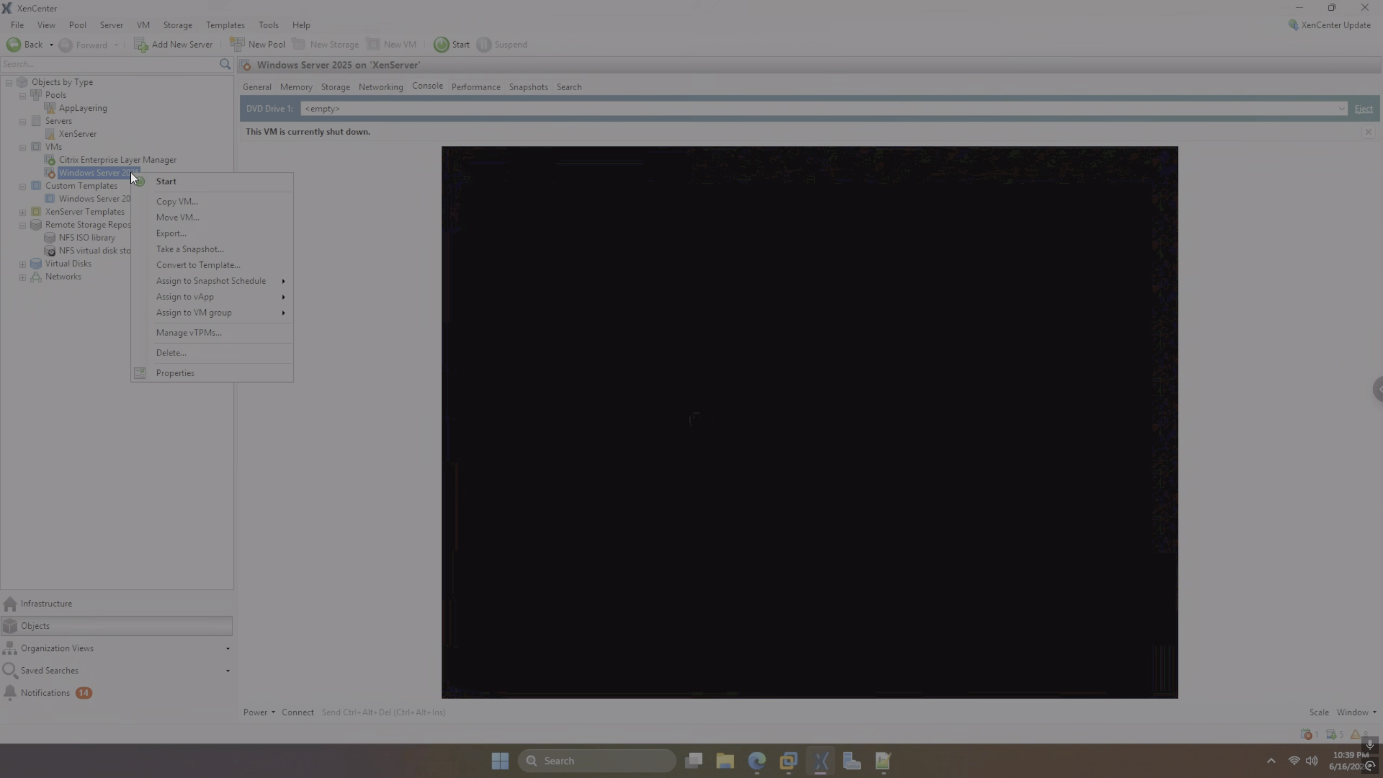
pyautogui.click(201, 354)
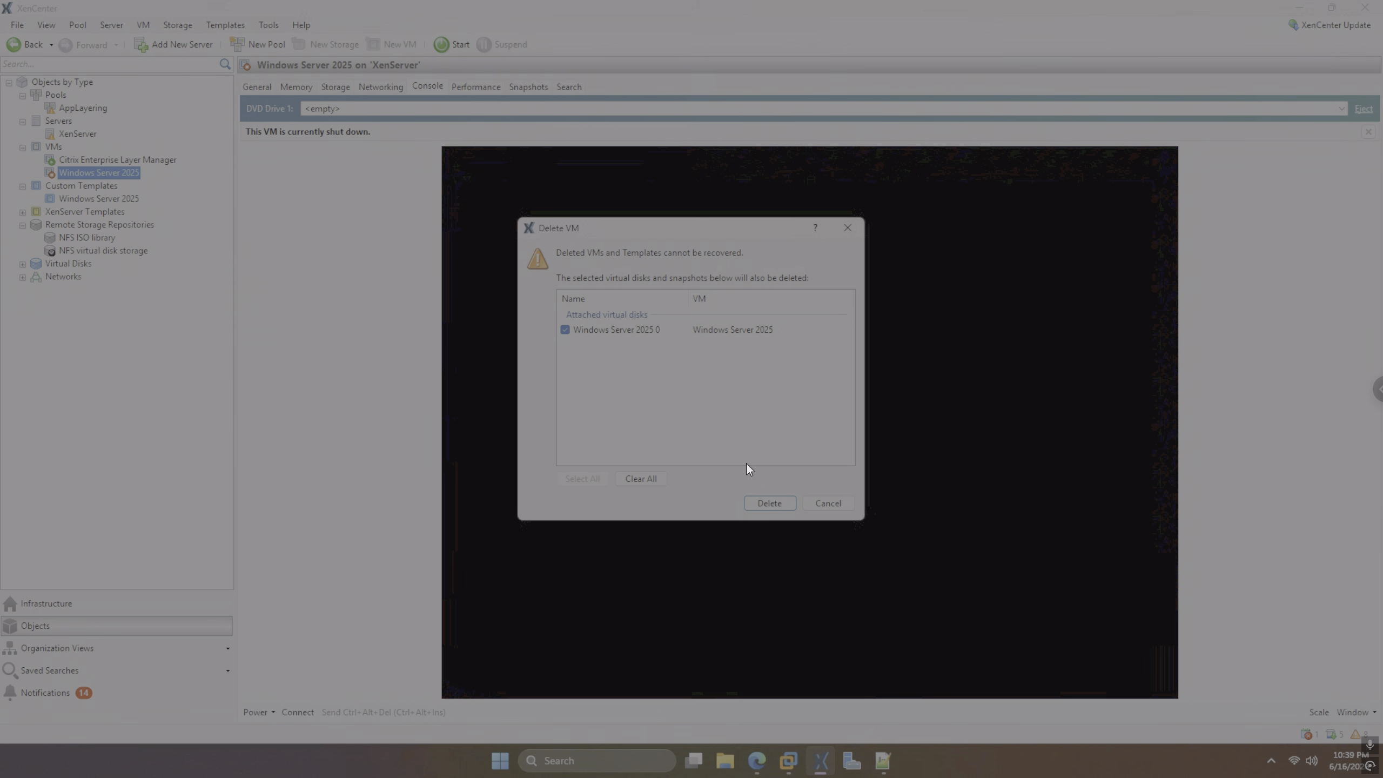
pyautogui.click(769, 503)
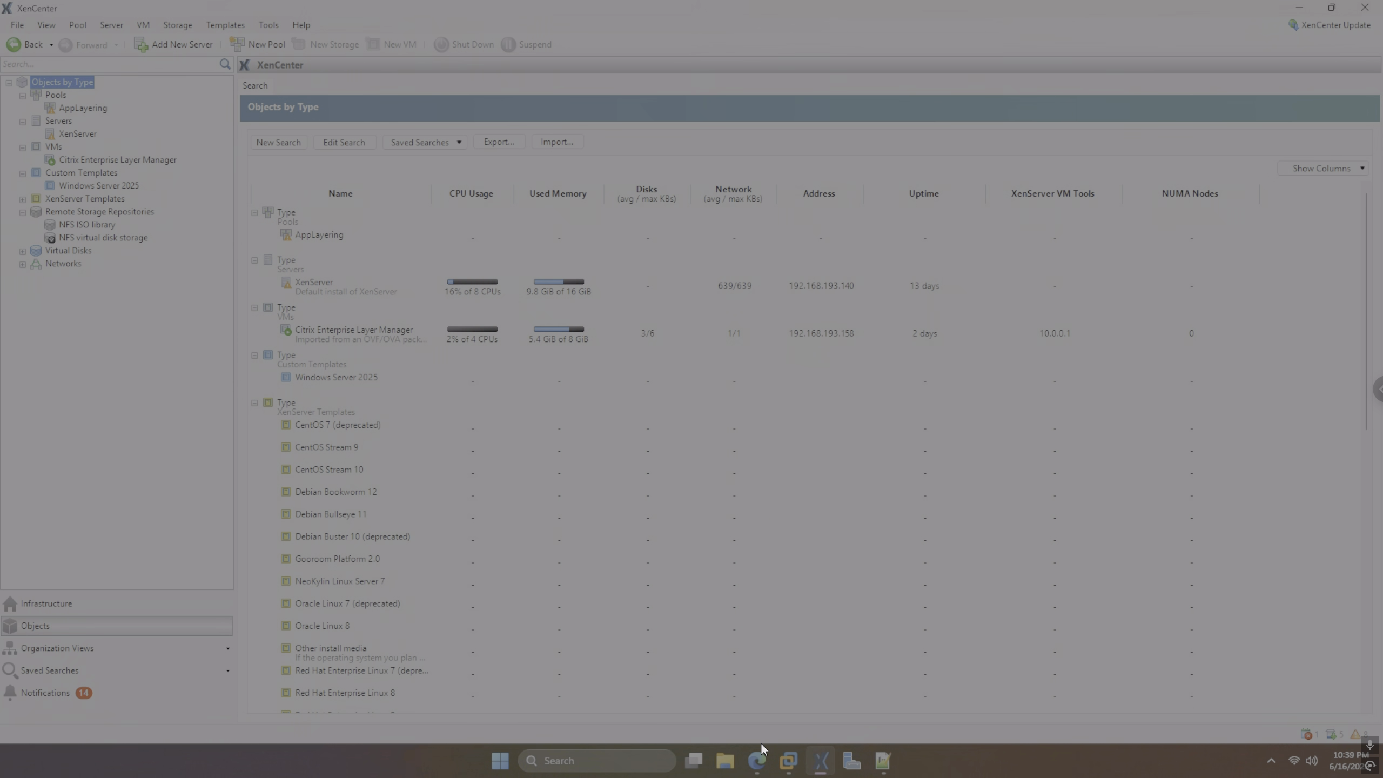
pyautogui.click(758, 760)
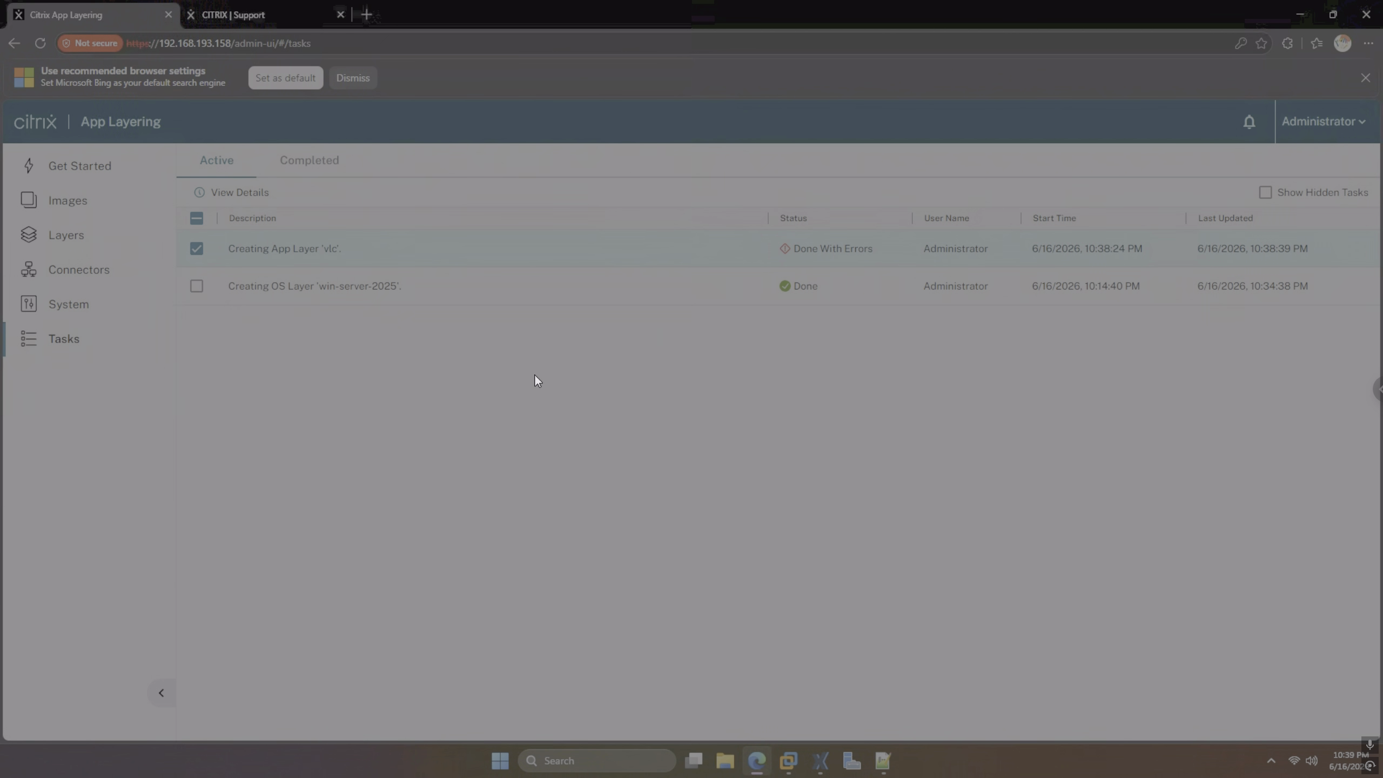
# Start a new app layer named 'vlc', version 1, with a 2 GB max layer size
pyautogui.click(87, 239)
pyautogui.click(789, 643)
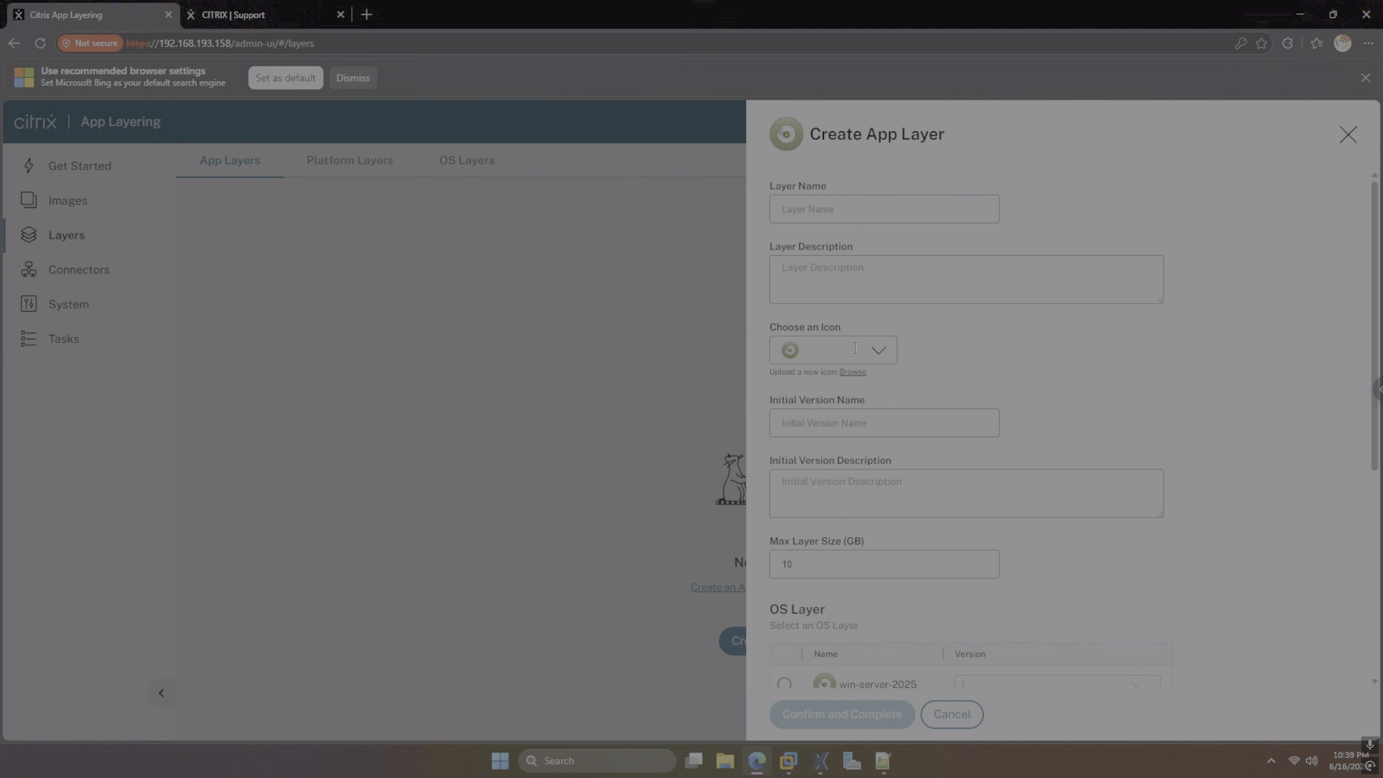
pyautogui.click(866, 212)
pyautogui.write('vlc')
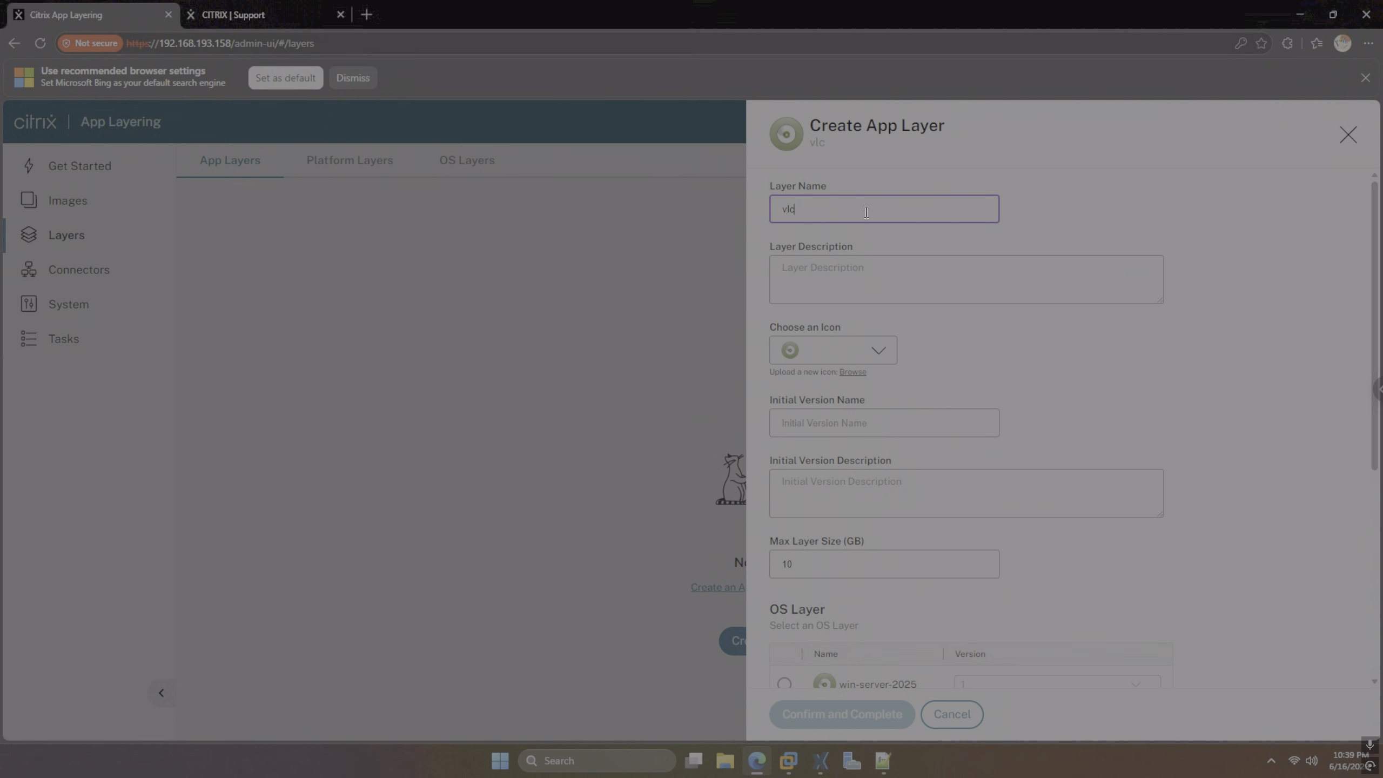
pyautogui.click(852, 411)
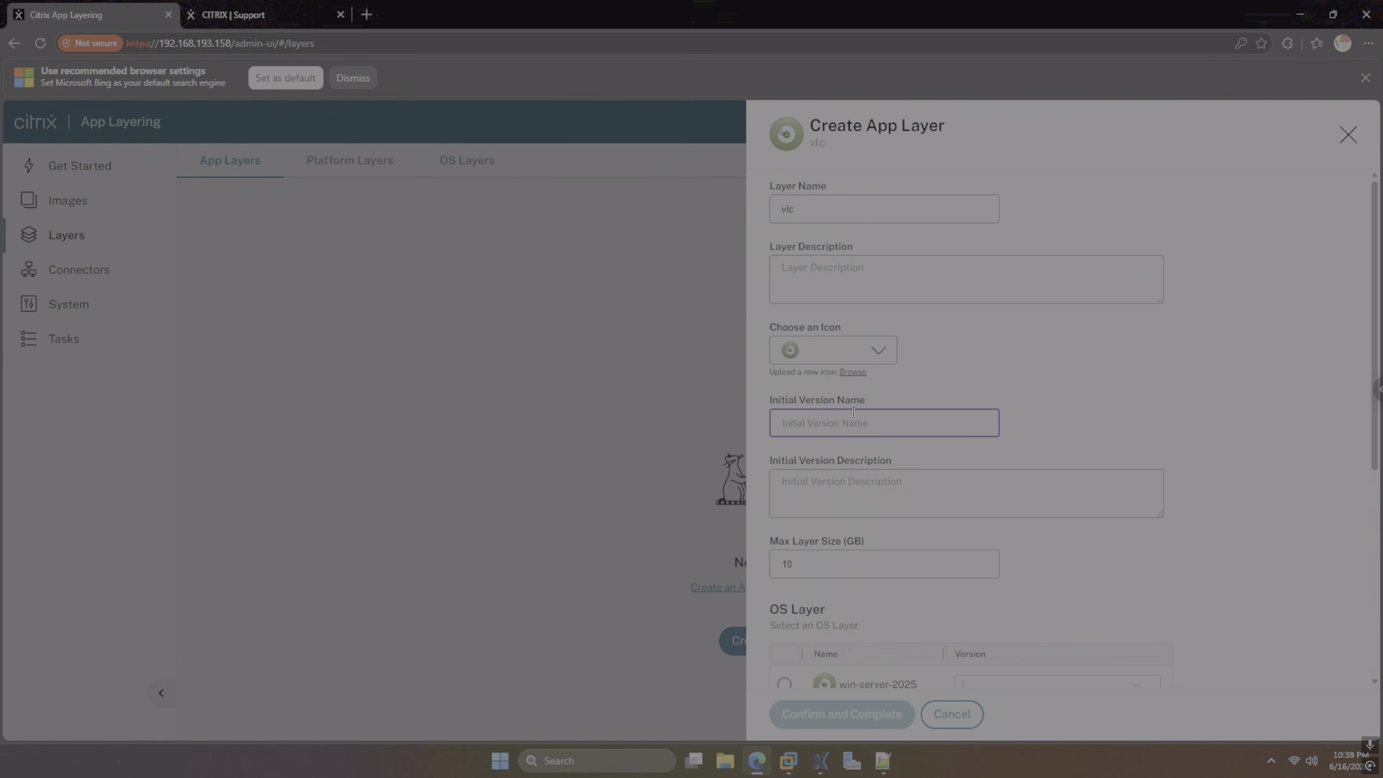
pyautogui.write('1')
pyautogui.scroll(-2, 871, 436)
pyautogui.press('Tab')
pyautogui.press('Tab')
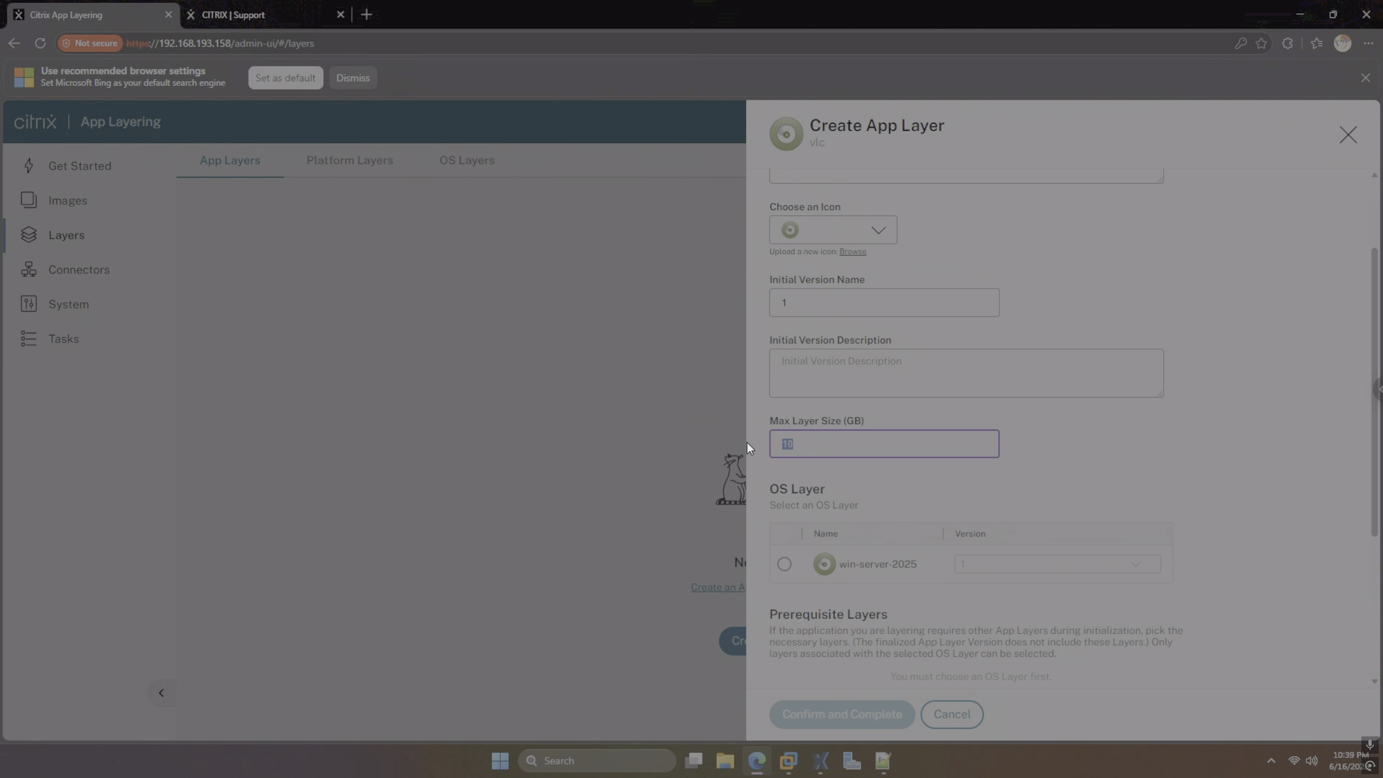
pyautogui.write('2')
# Base it on OS layer win-server-2025 with the xenserver-conf connector and create the layer
pyautogui.click(783, 564)
pyautogui.scroll(-4, 852, 566)
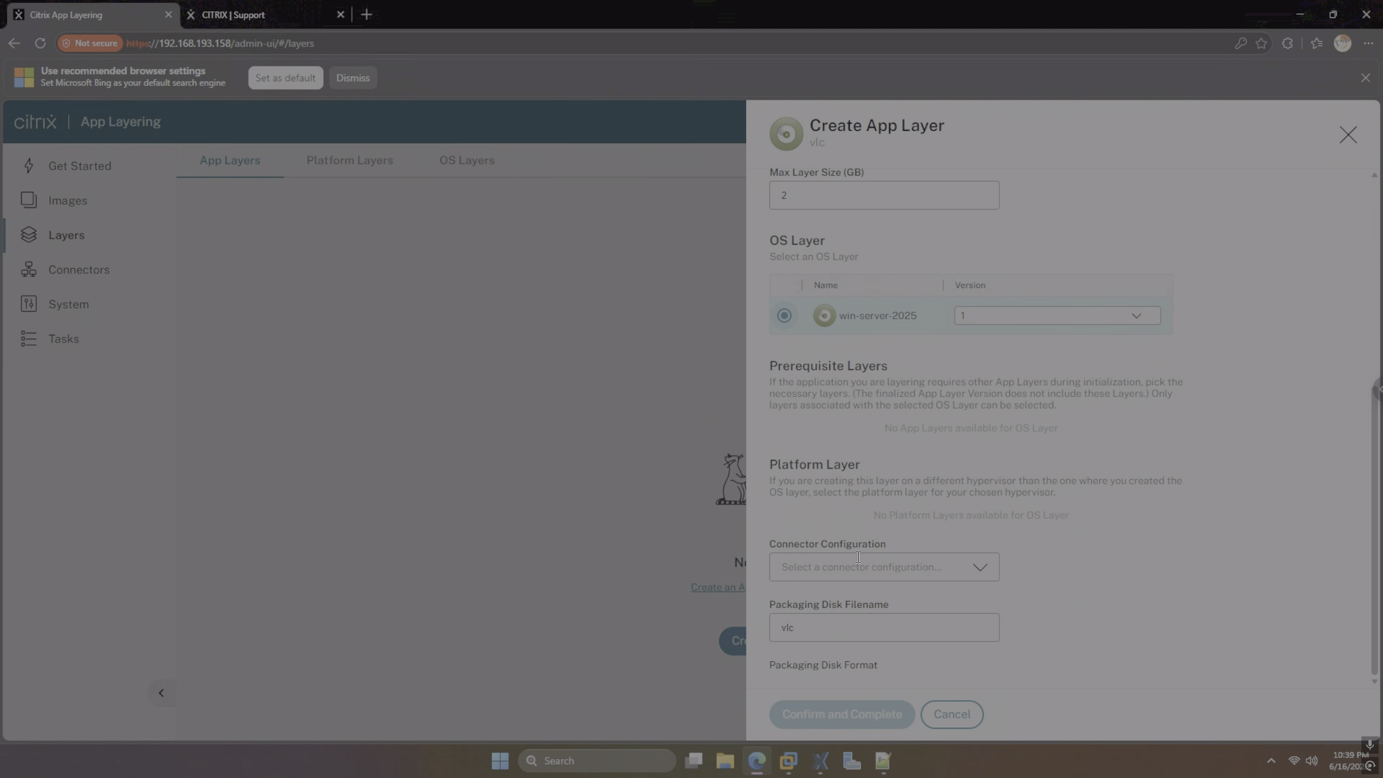
pyautogui.click(867, 570)
pyautogui.click(850, 622)
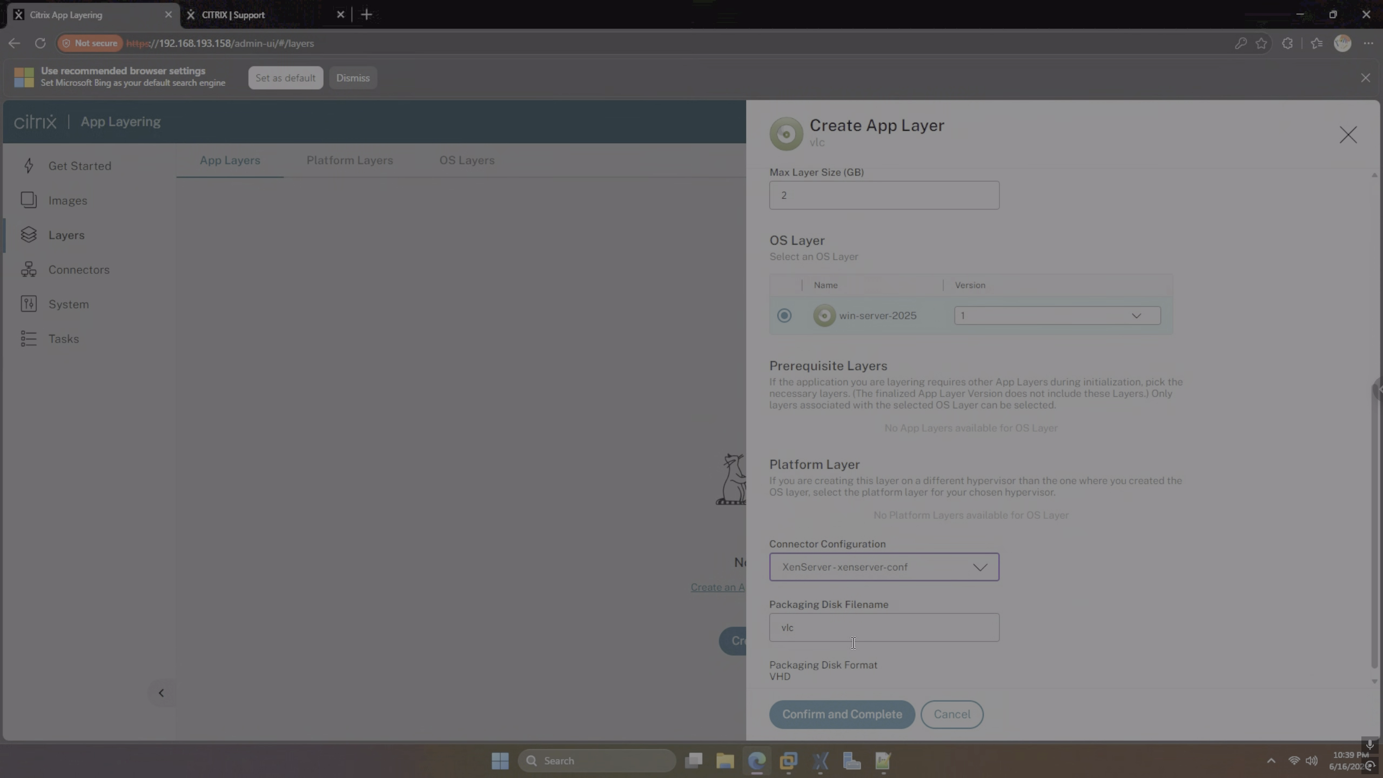
pyautogui.scroll(-1, 865, 678)
pyautogui.click(863, 724)
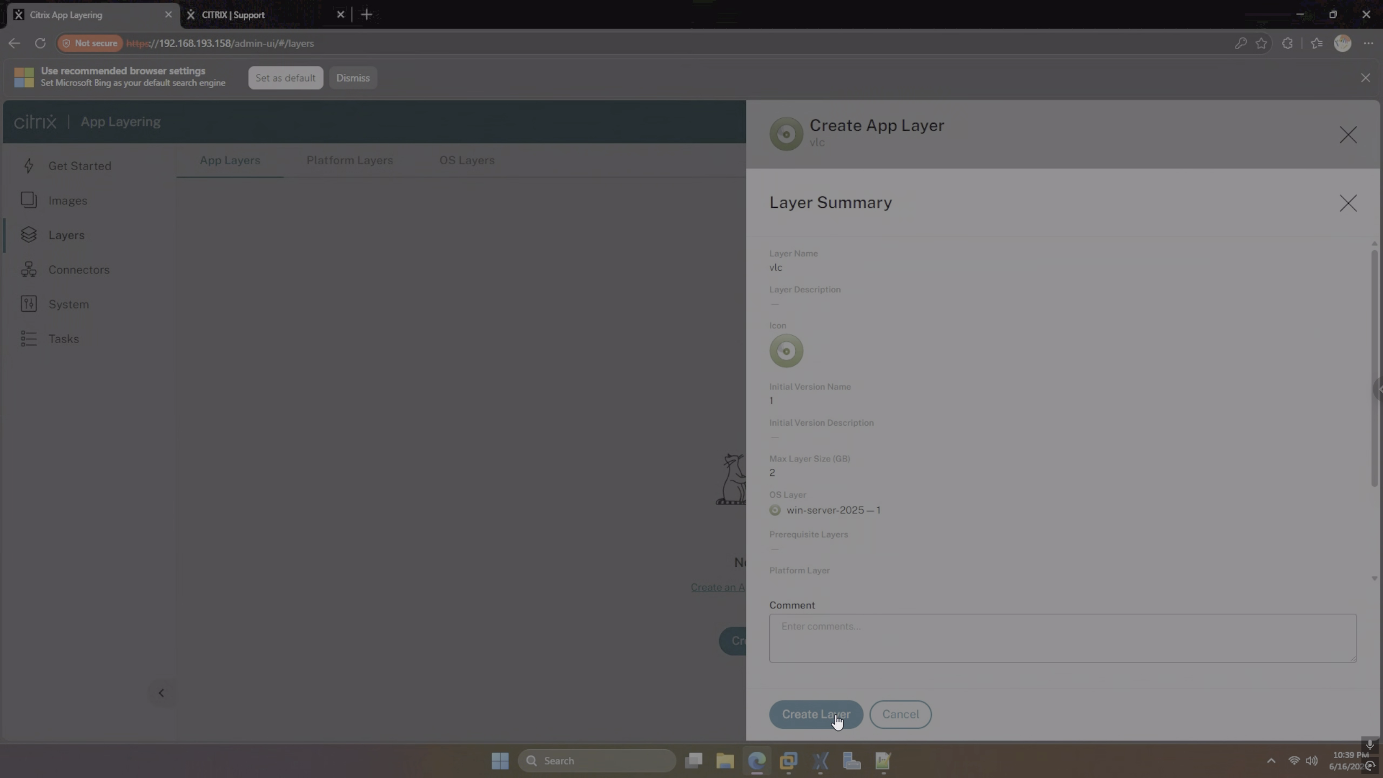
pyautogui.click(834, 717)
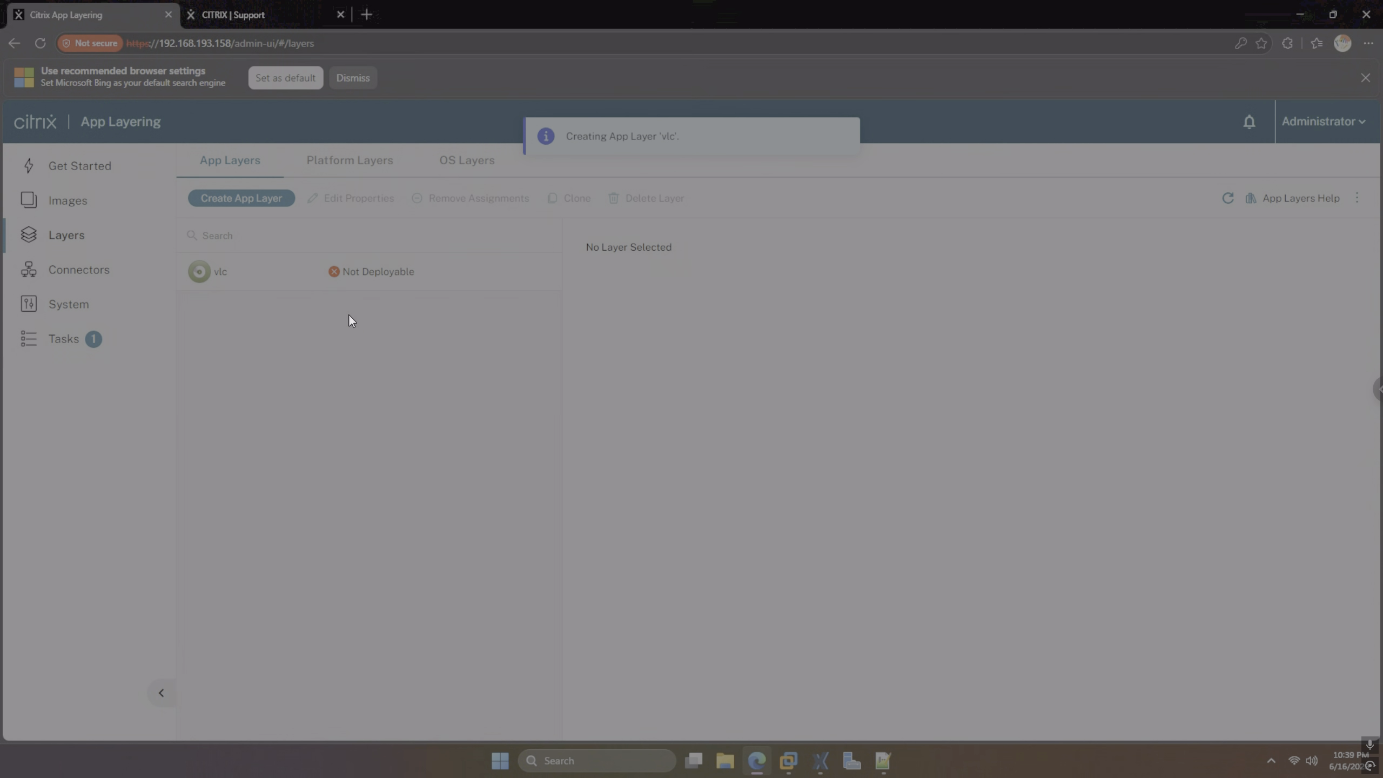
# Open the details of the running 'Creating App Layer vlc' task
pyautogui.click(84, 337)
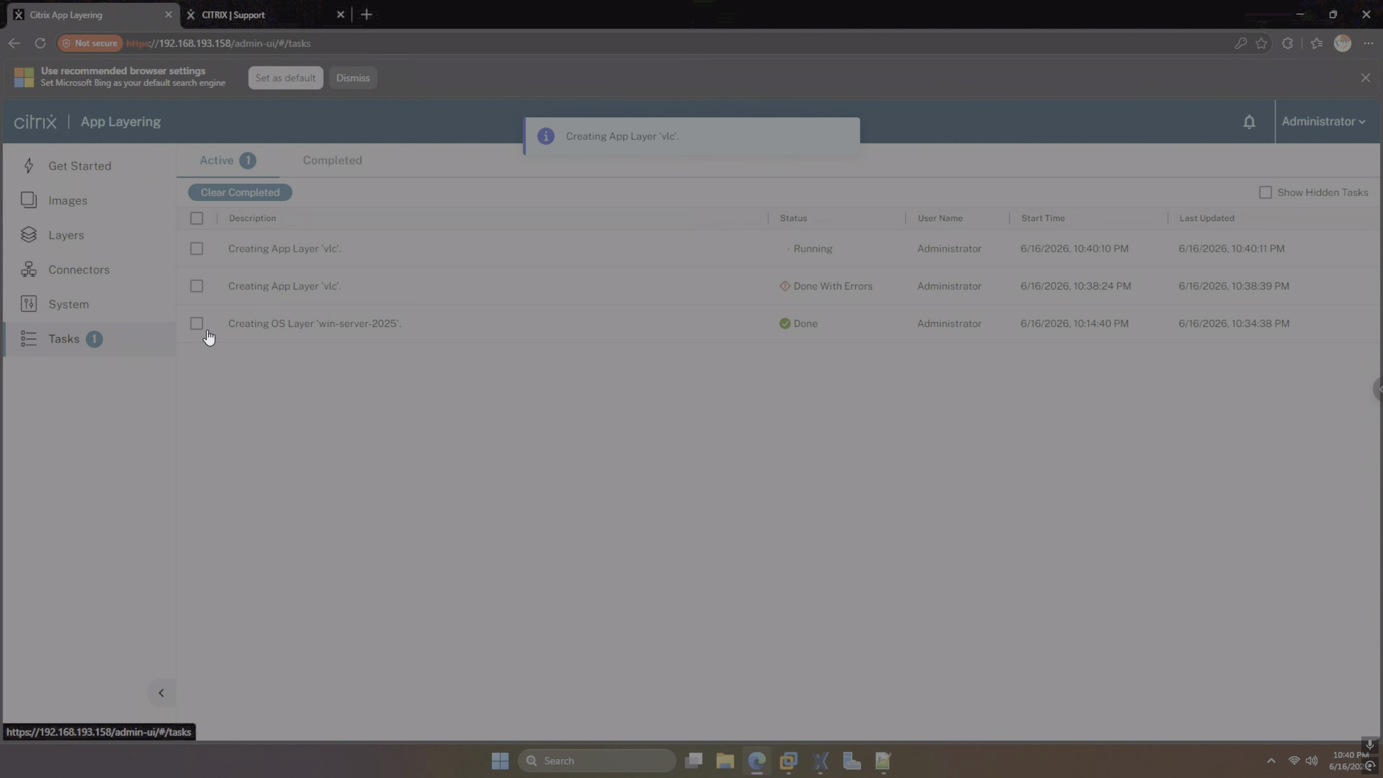
pyautogui.click(196, 249)
pyautogui.click(248, 193)
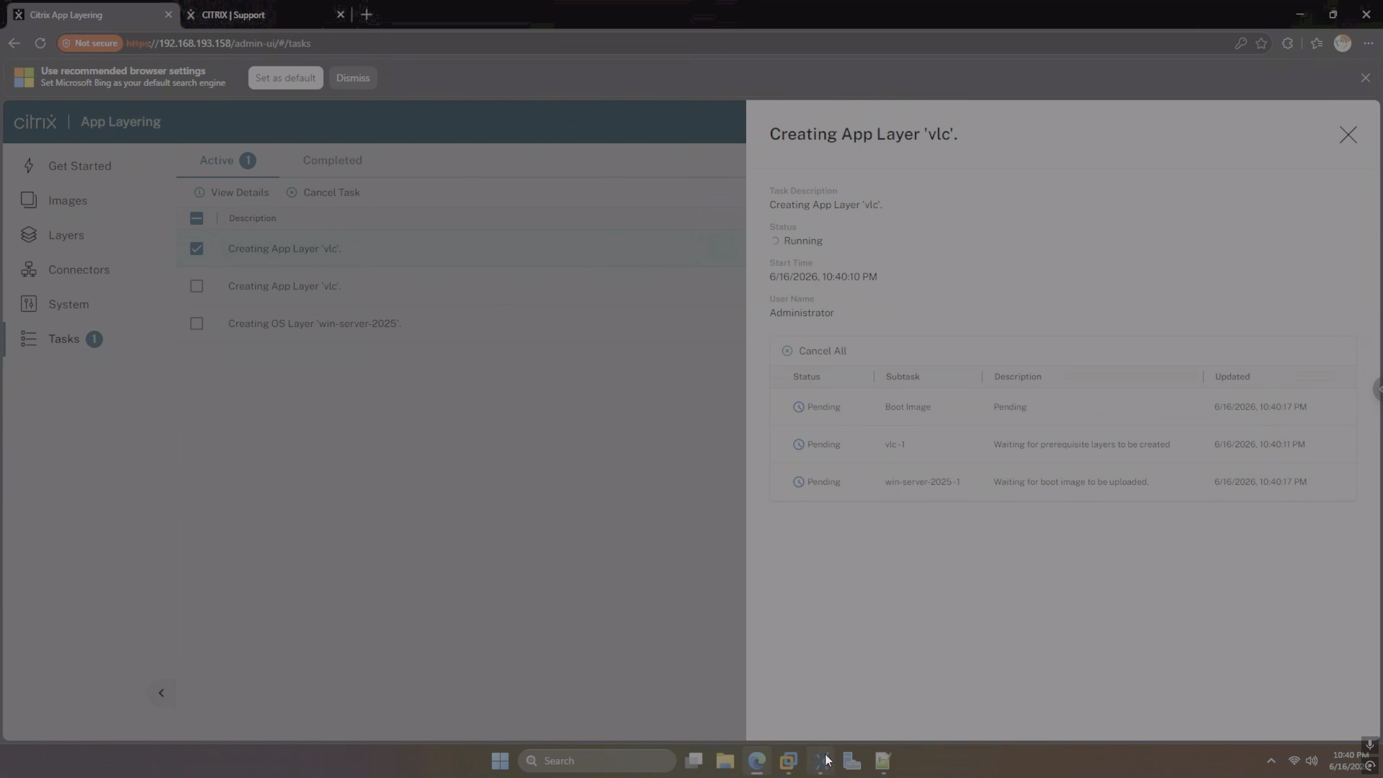
# Flip between XenCenter and App Layering to monitor the boot image copy, then open File Explorer
pyautogui.click(824, 760)
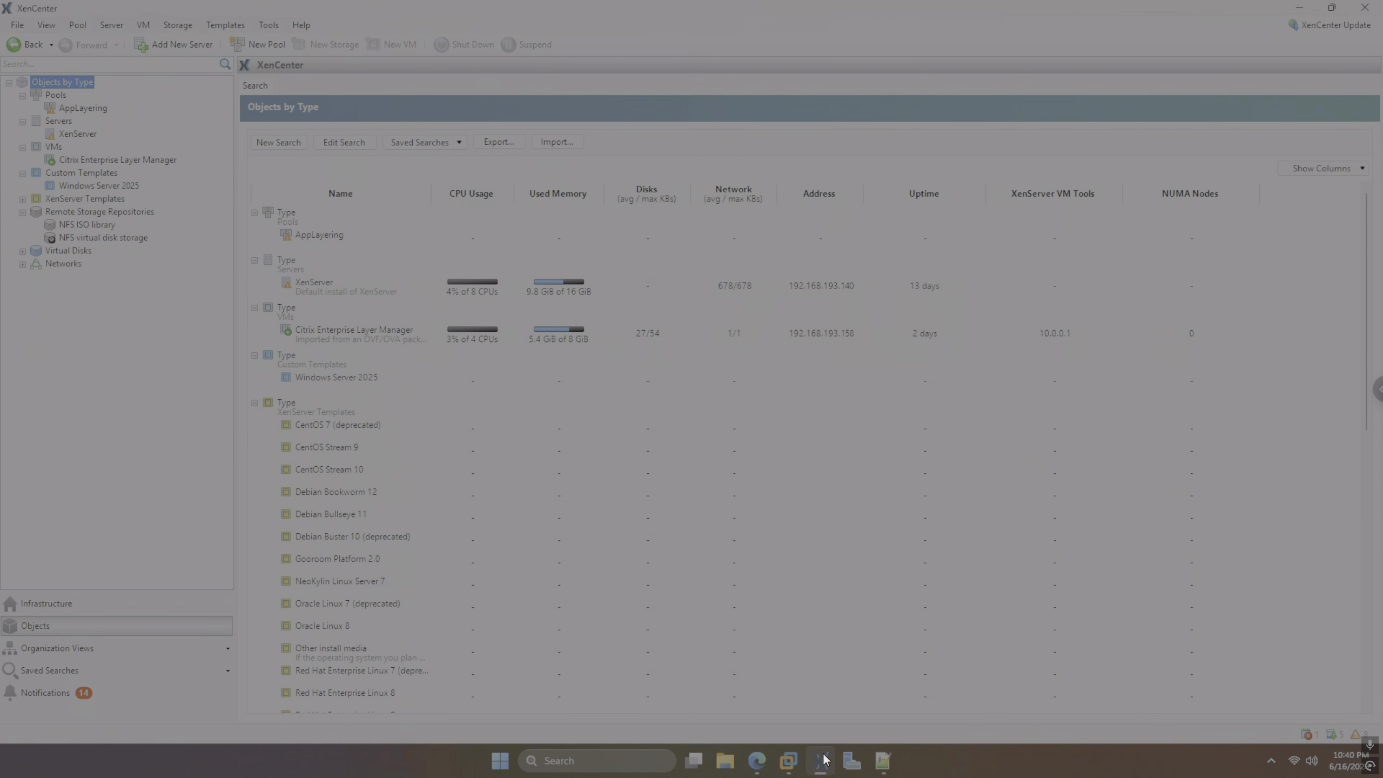
pyautogui.click(824, 760)
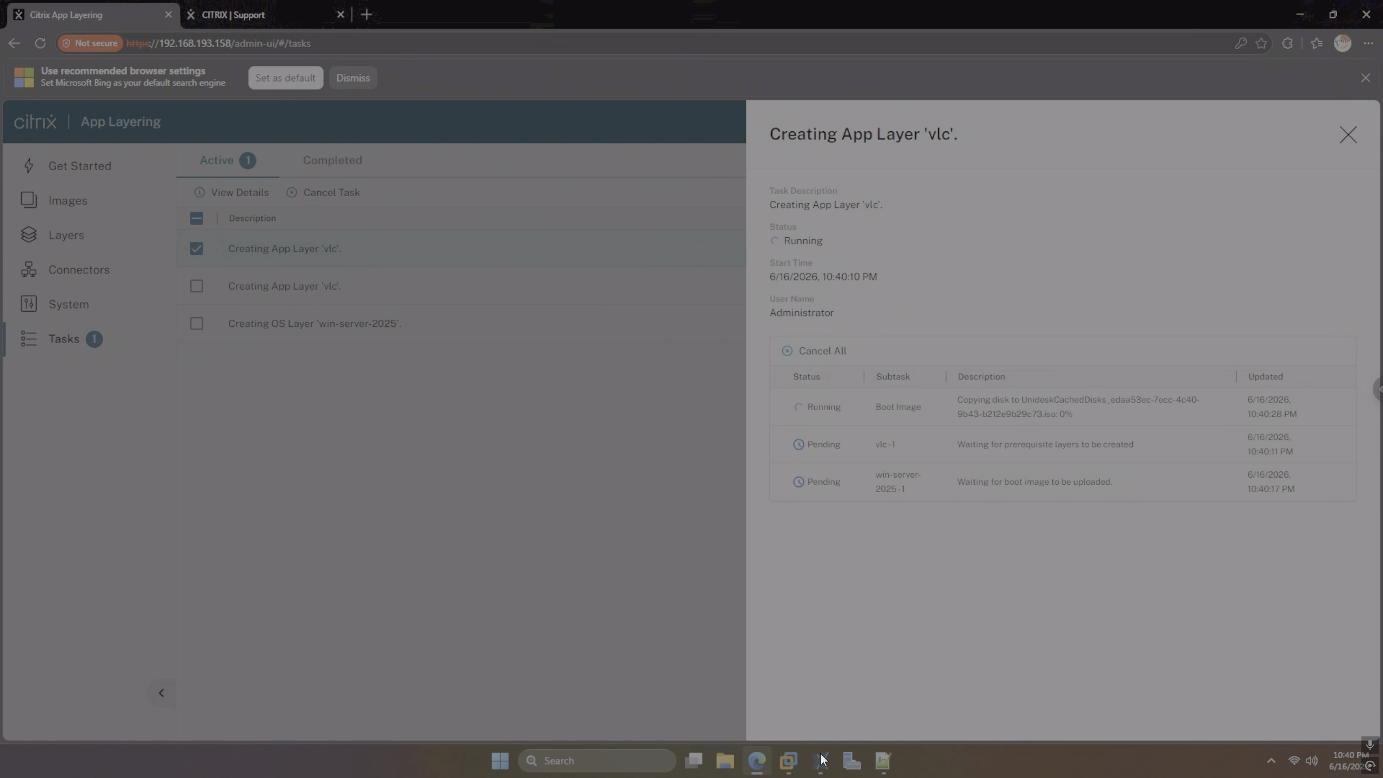
pyautogui.click(822, 759)
pyautogui.click(822, 759)
pyautogui.click(821, 758)
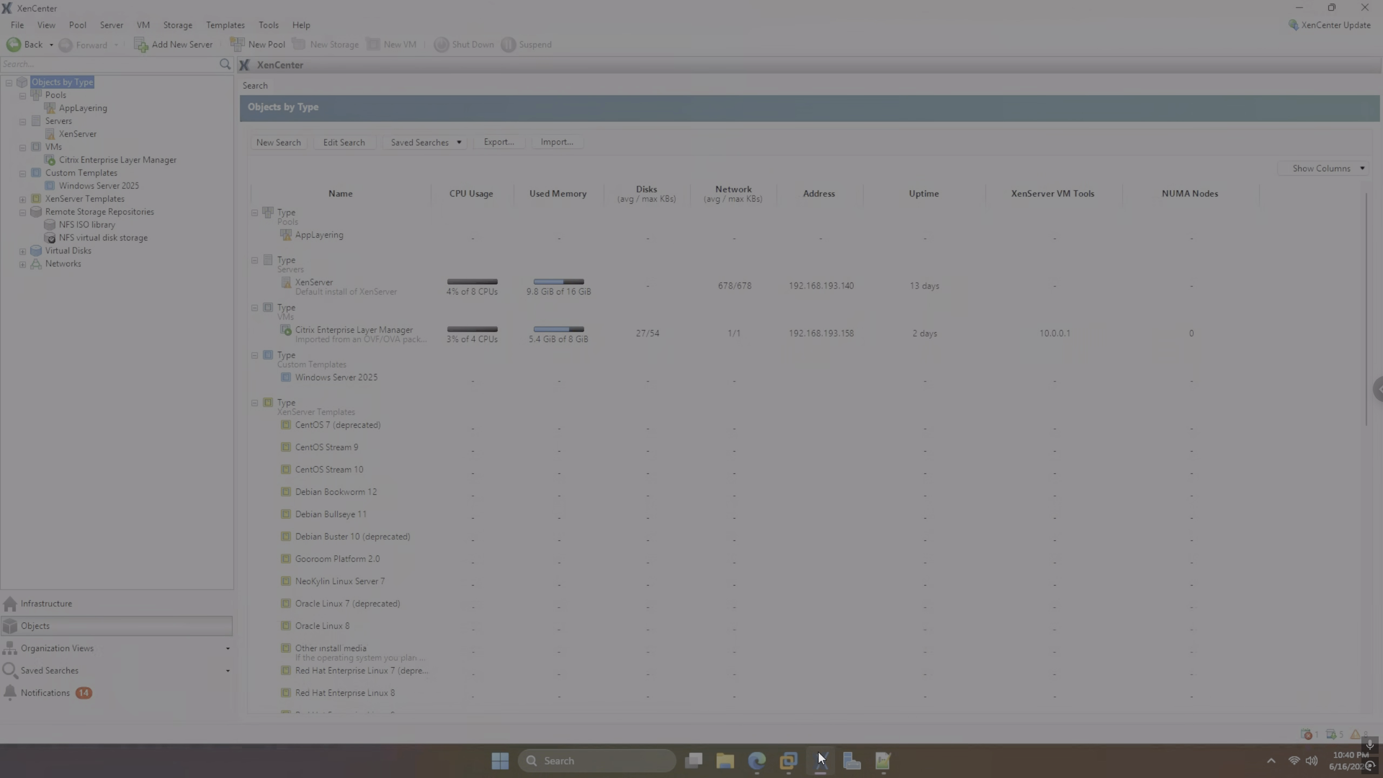
pyautogui.click(821, 759)
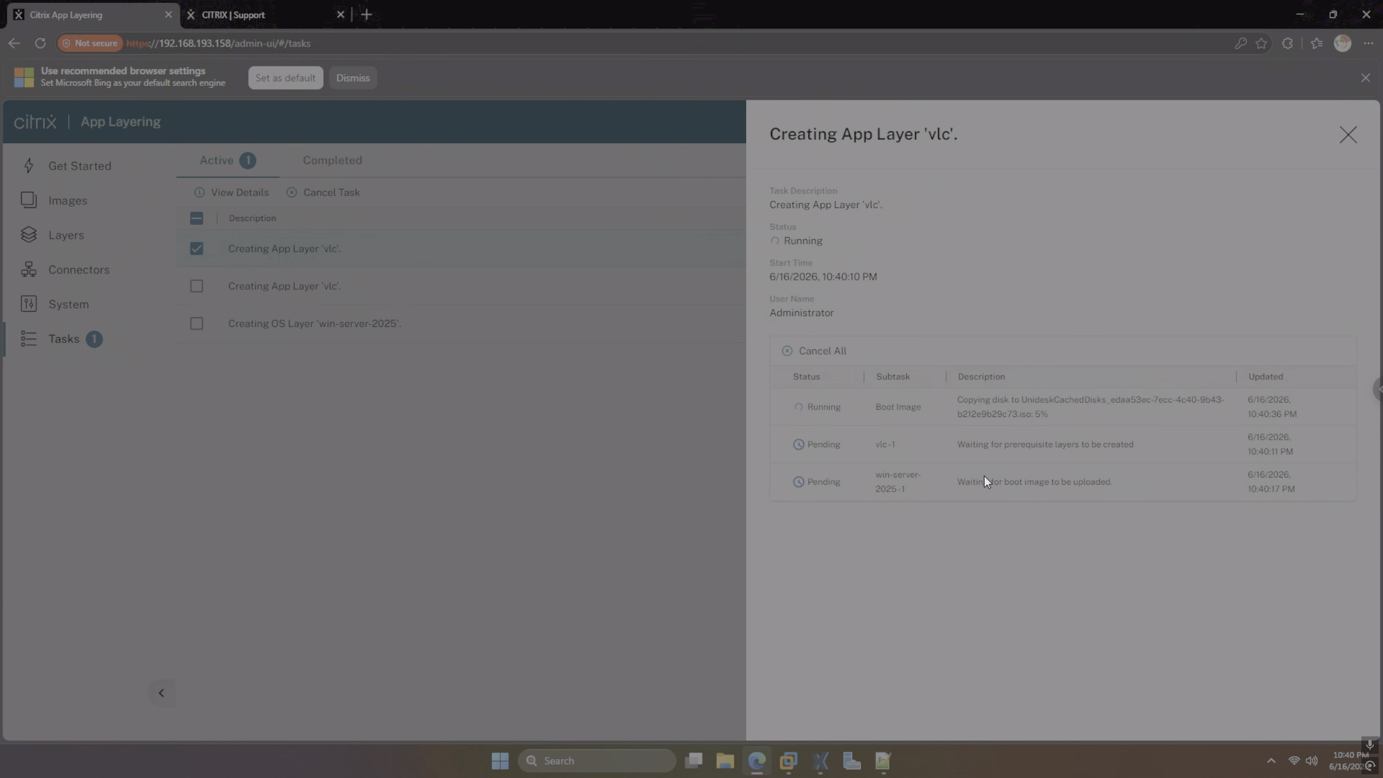
pyautogui.click(724, 760)
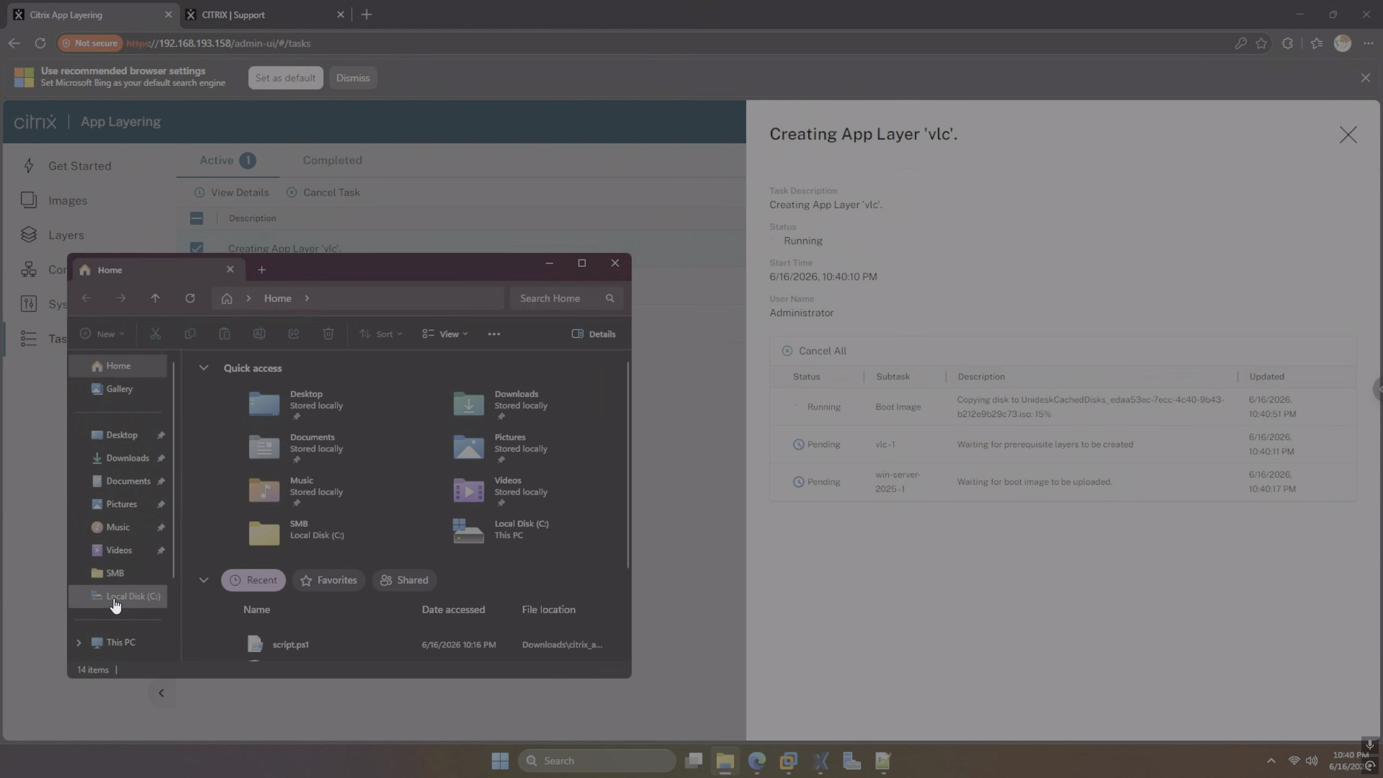
# Open C:\NFS-ISOs, select the UnideskCachedDisks ISO and refresh to watch its size grow
pyautogui.click(123, 596)
pyautogui.doubleClick(238, 382)
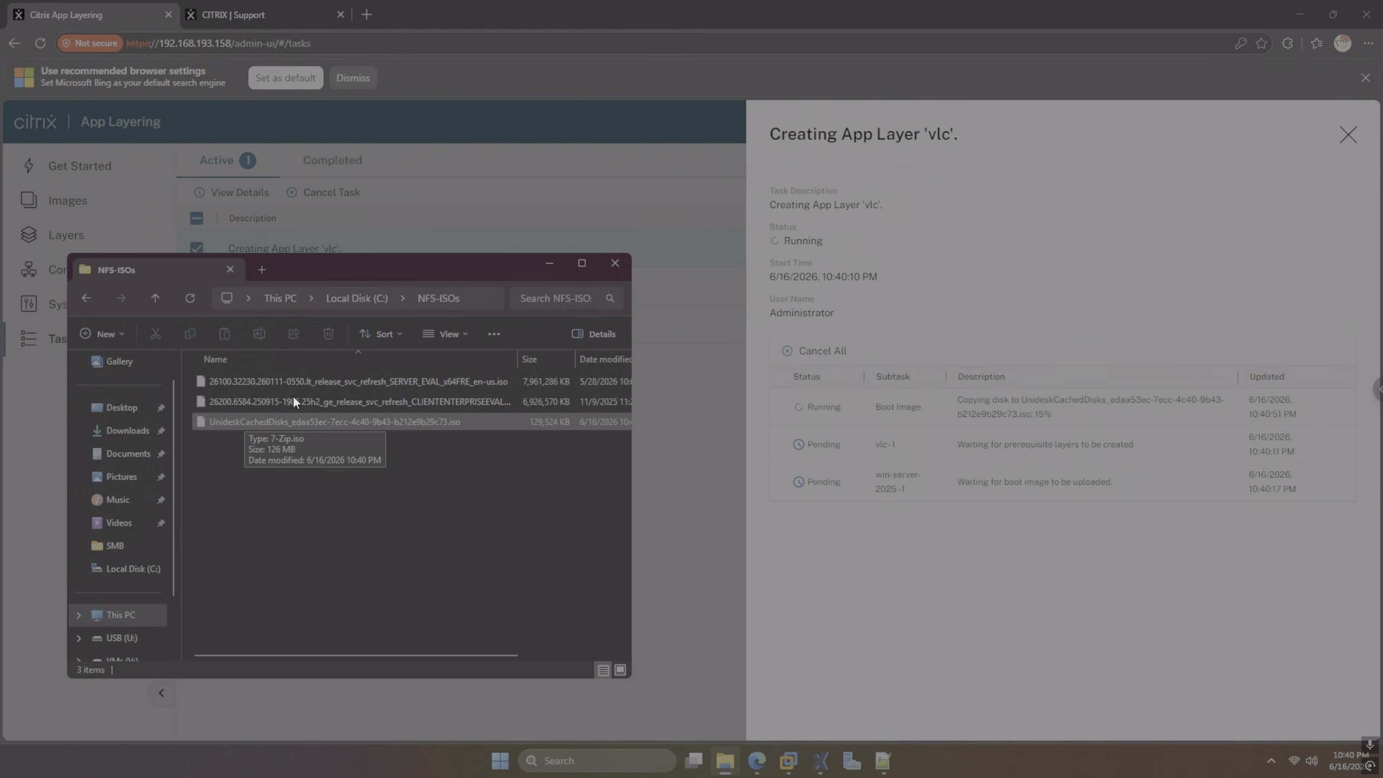
pyautogui.click(273, 423)
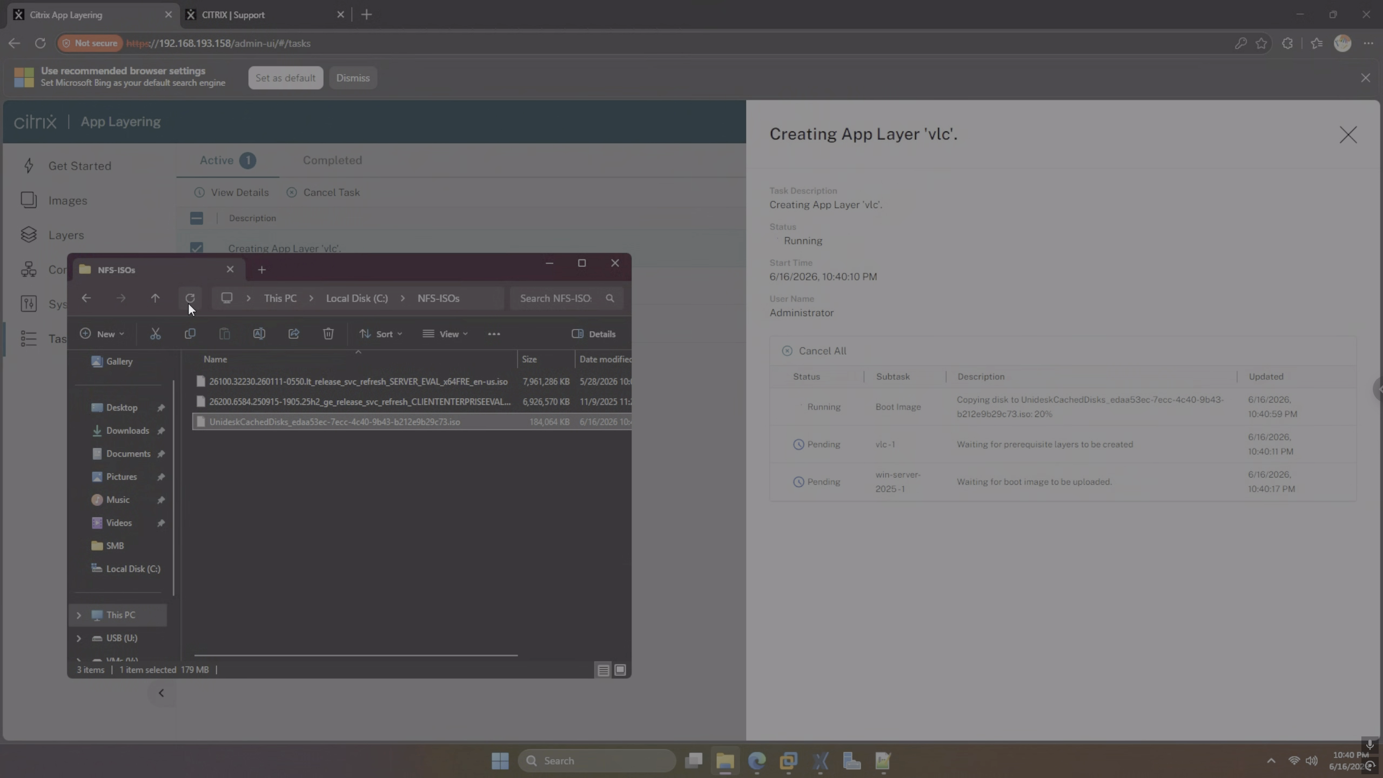
pyautogui.click(190, 299)
pyautogui.click(190, 299)
pyautogui.click(366, 76)
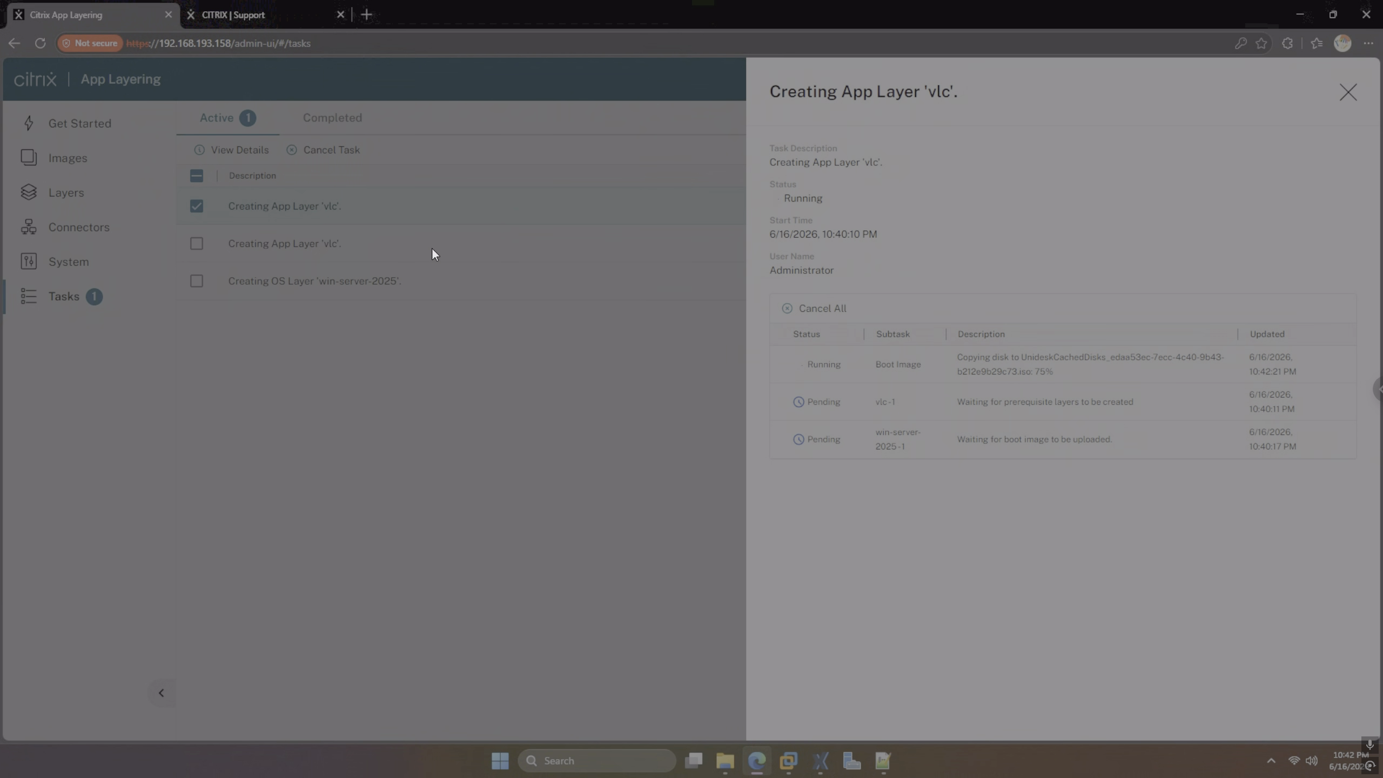
# Keep refreshing NFS-ISOs until the UnideskCachedDisks ISO reaches 730,076 KB
pyautogui.click(724, 760)
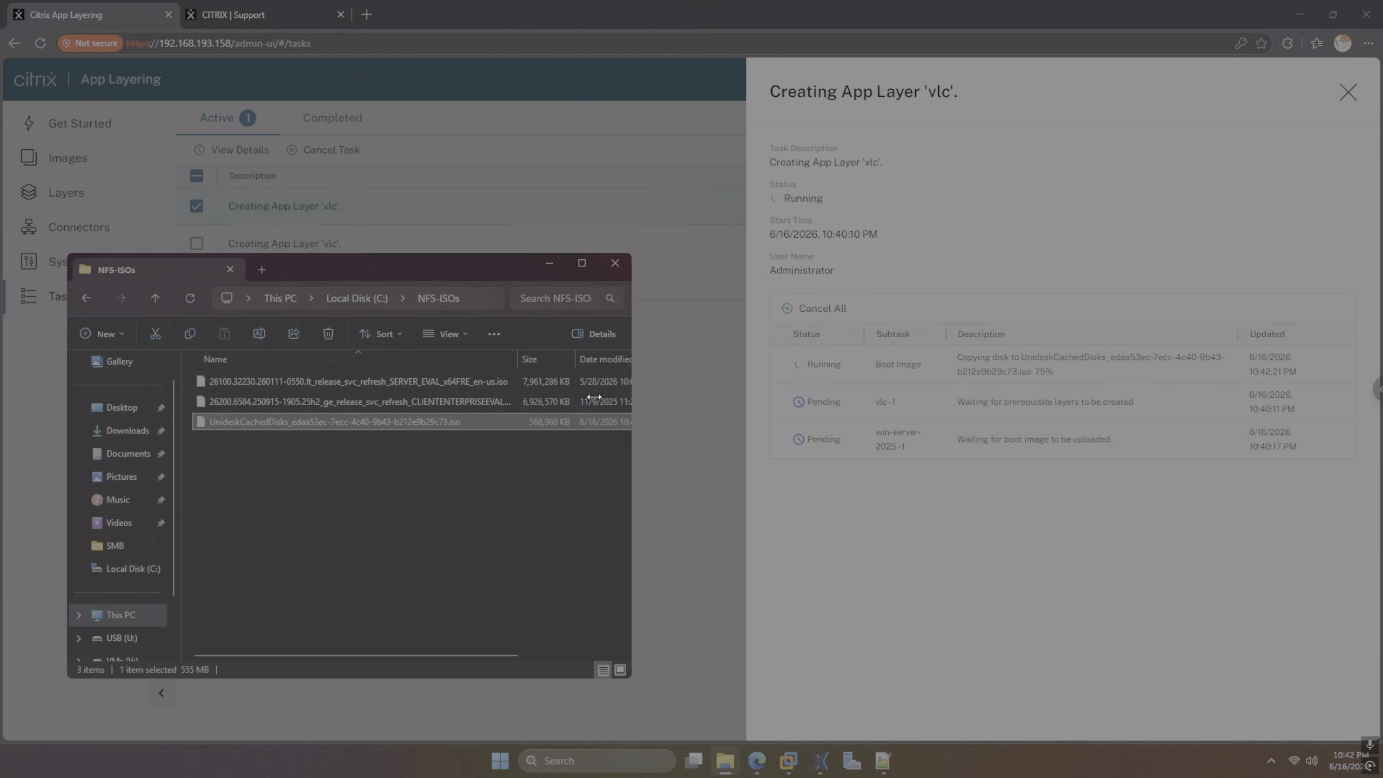
pyautogui.click(191, 300)
pyautogui.click(191, 300)
pyautogui.rightClick(536, 360)
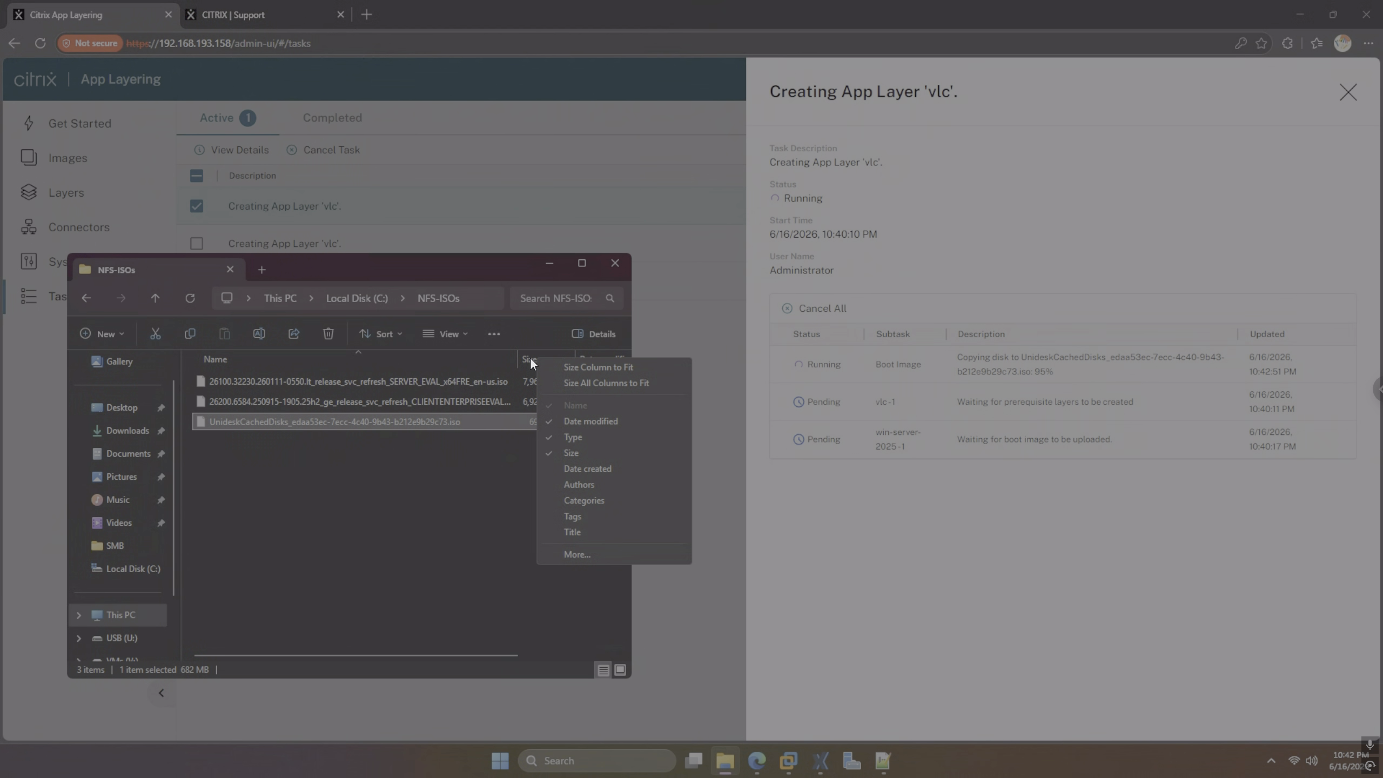
pyautogui.click(482, 492)
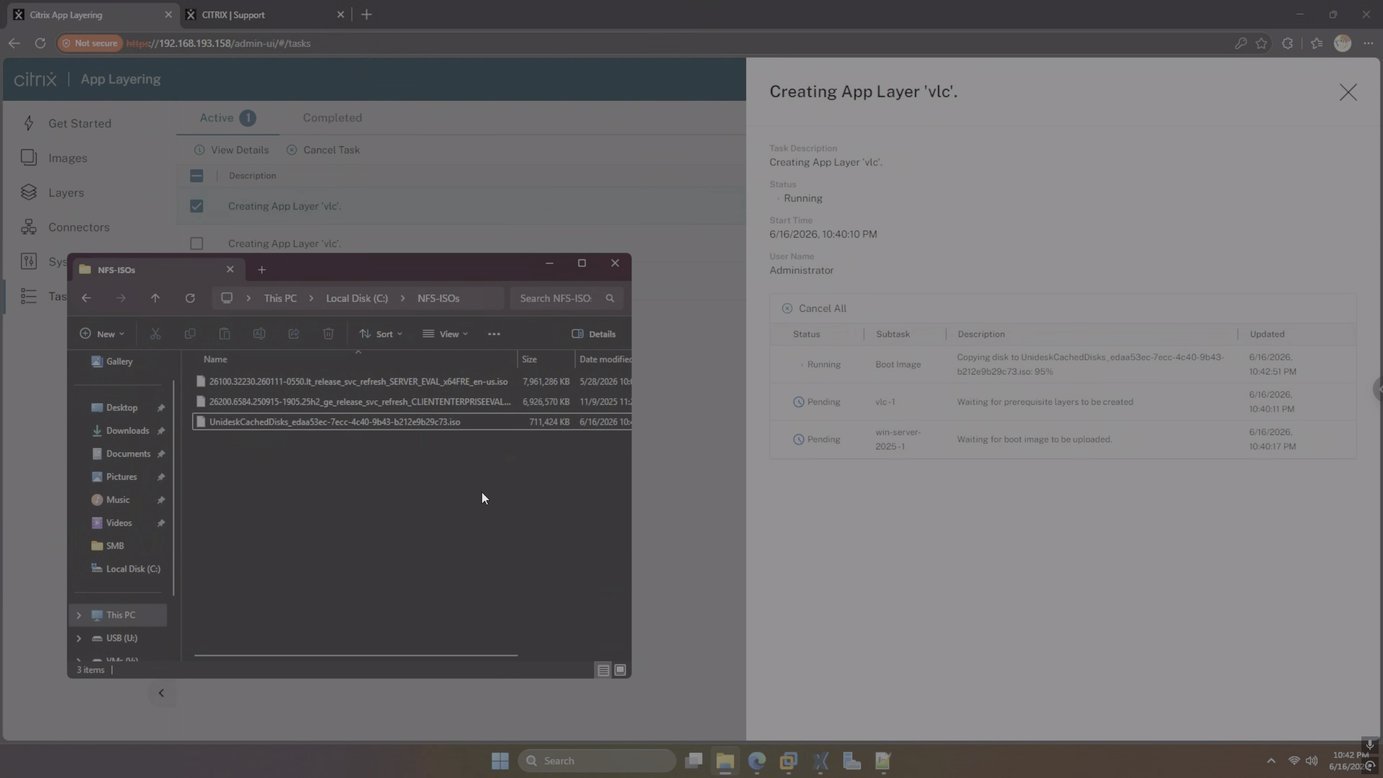
pyautogui.click(199, 300)
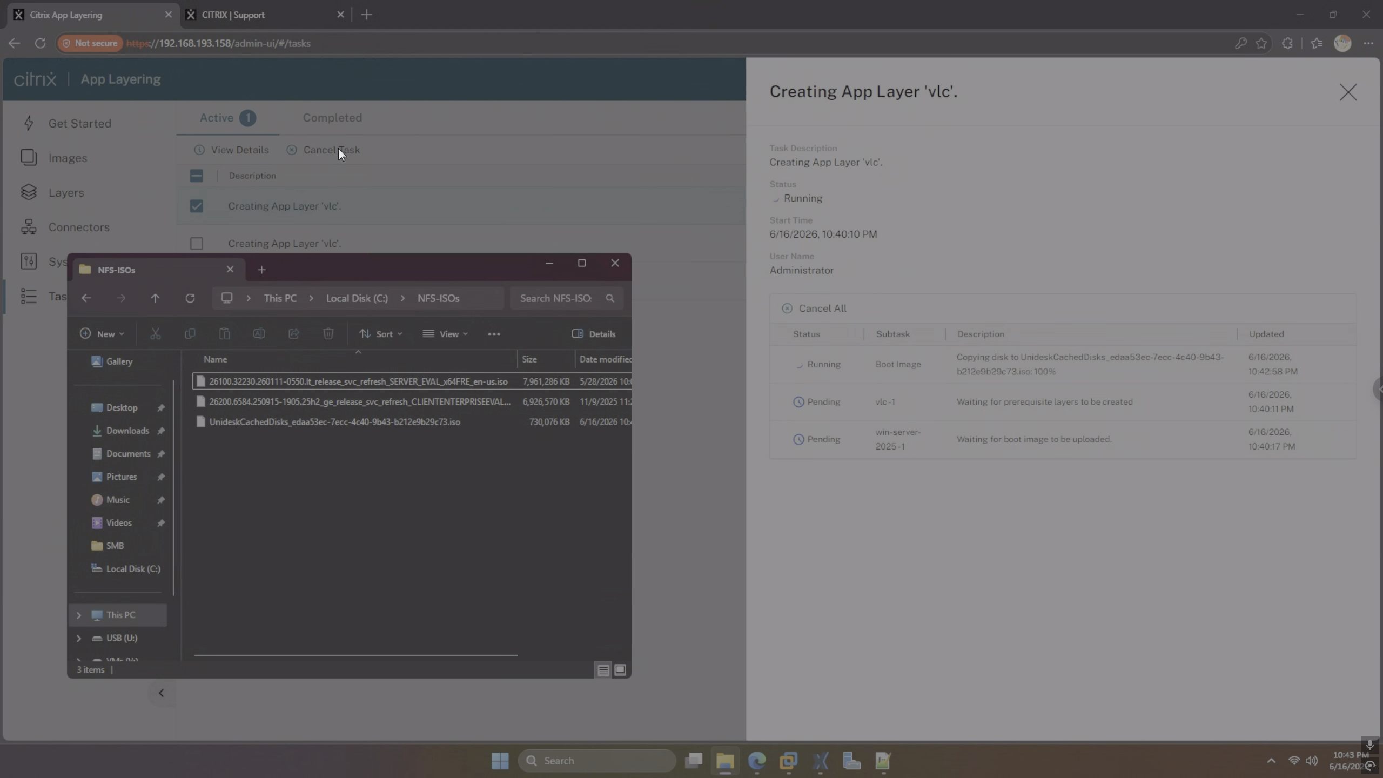
# Search Google for 'citrix app layering' and open the Citrix App Layering documentation
pyautogui.click(365, 14)
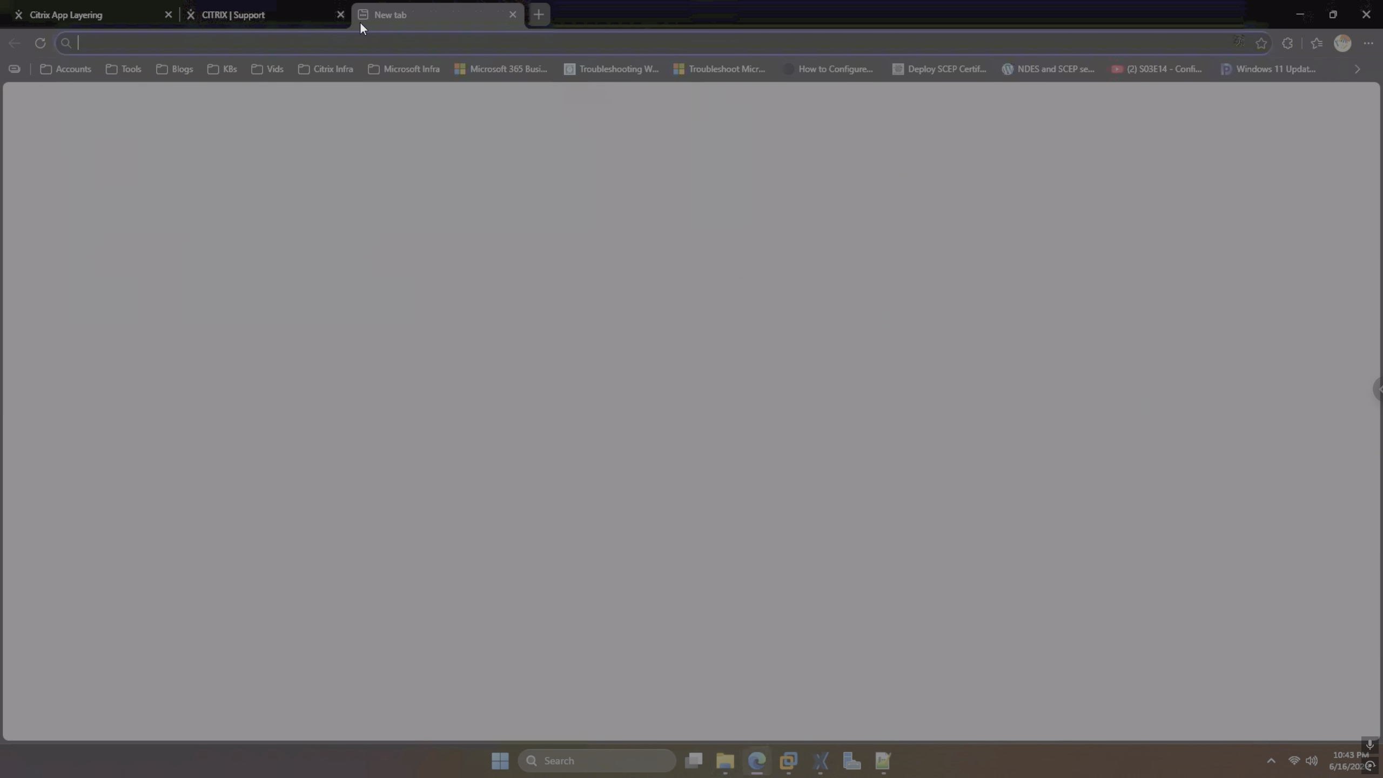
pyautogui.write('citrix')
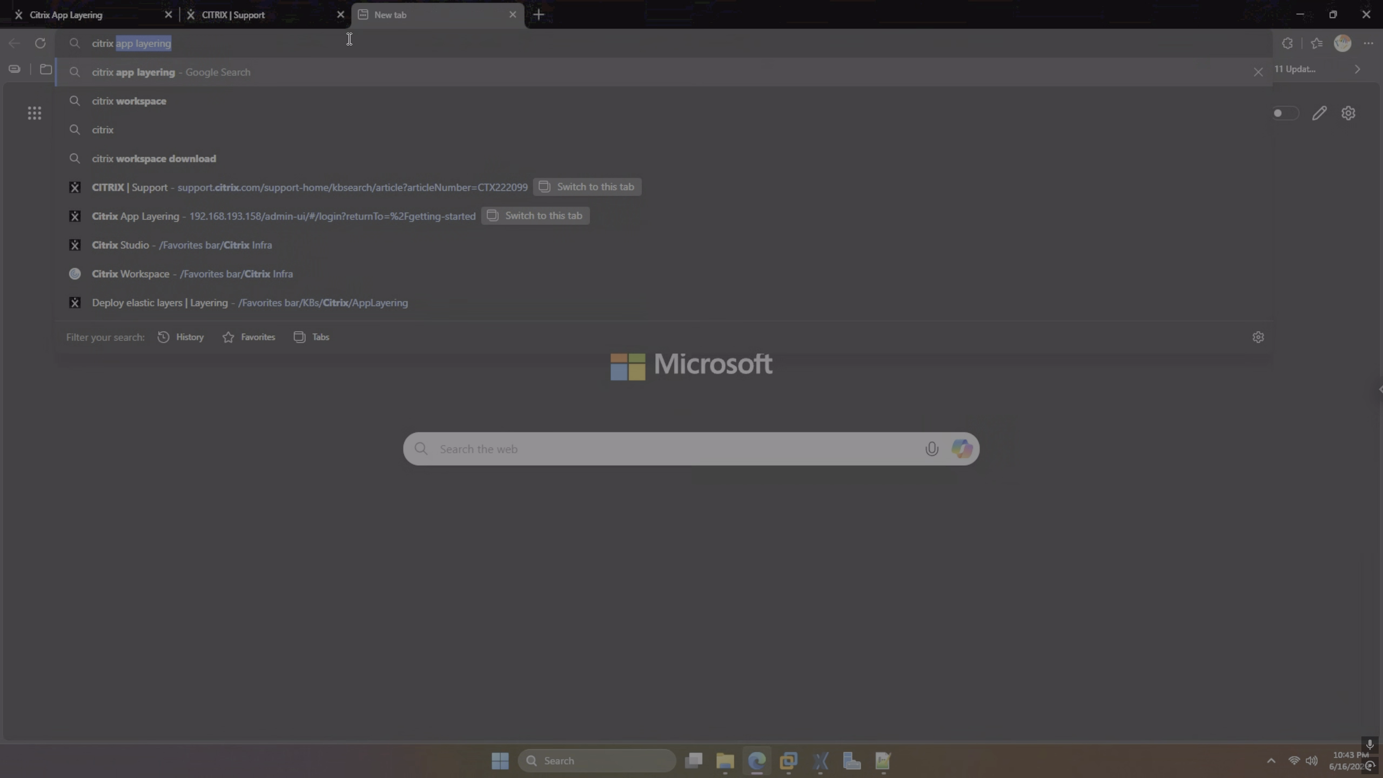
pyautogui.press('Return')
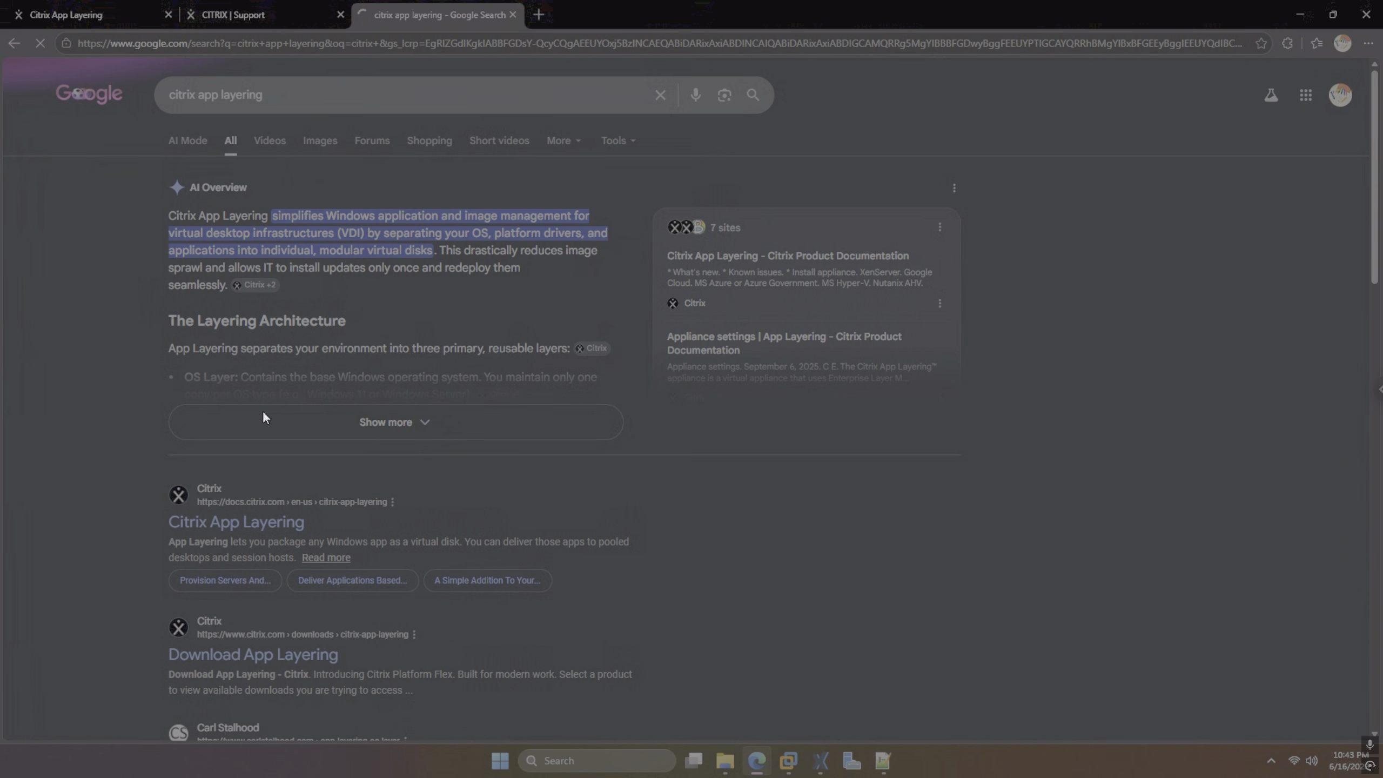
pyautogui.click(269, 532)
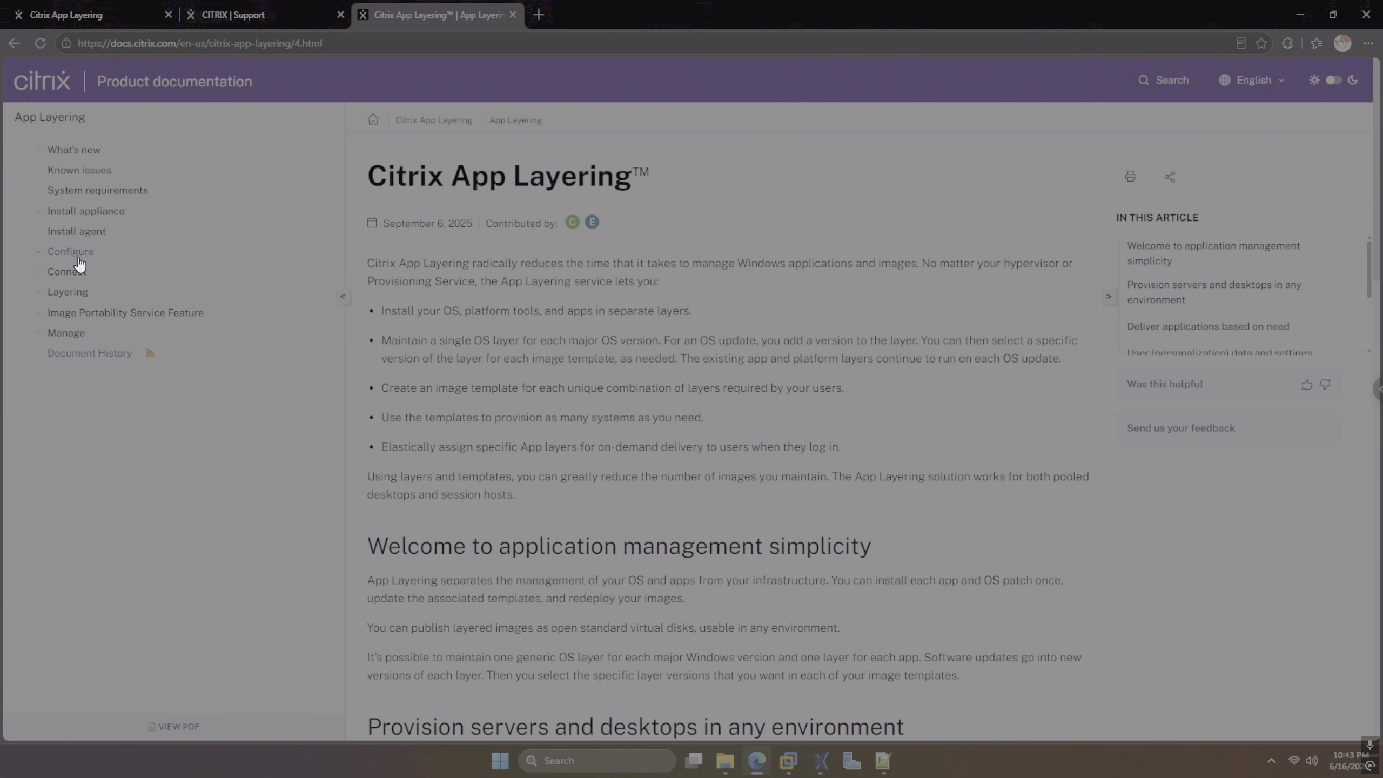
# Browse the docs to the Layering > Create platform layer article
pyautogui.click(77, 190)
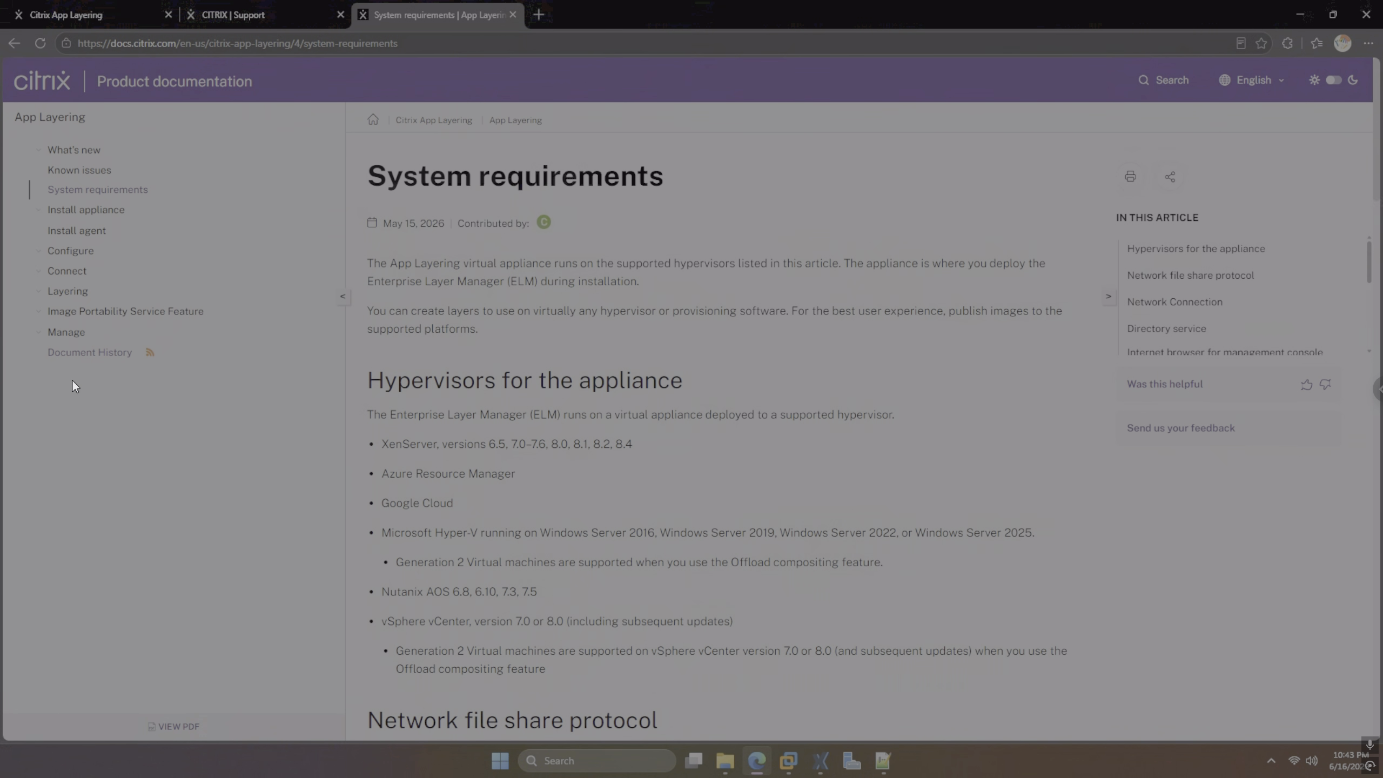
pyautogui.click(15, 43)
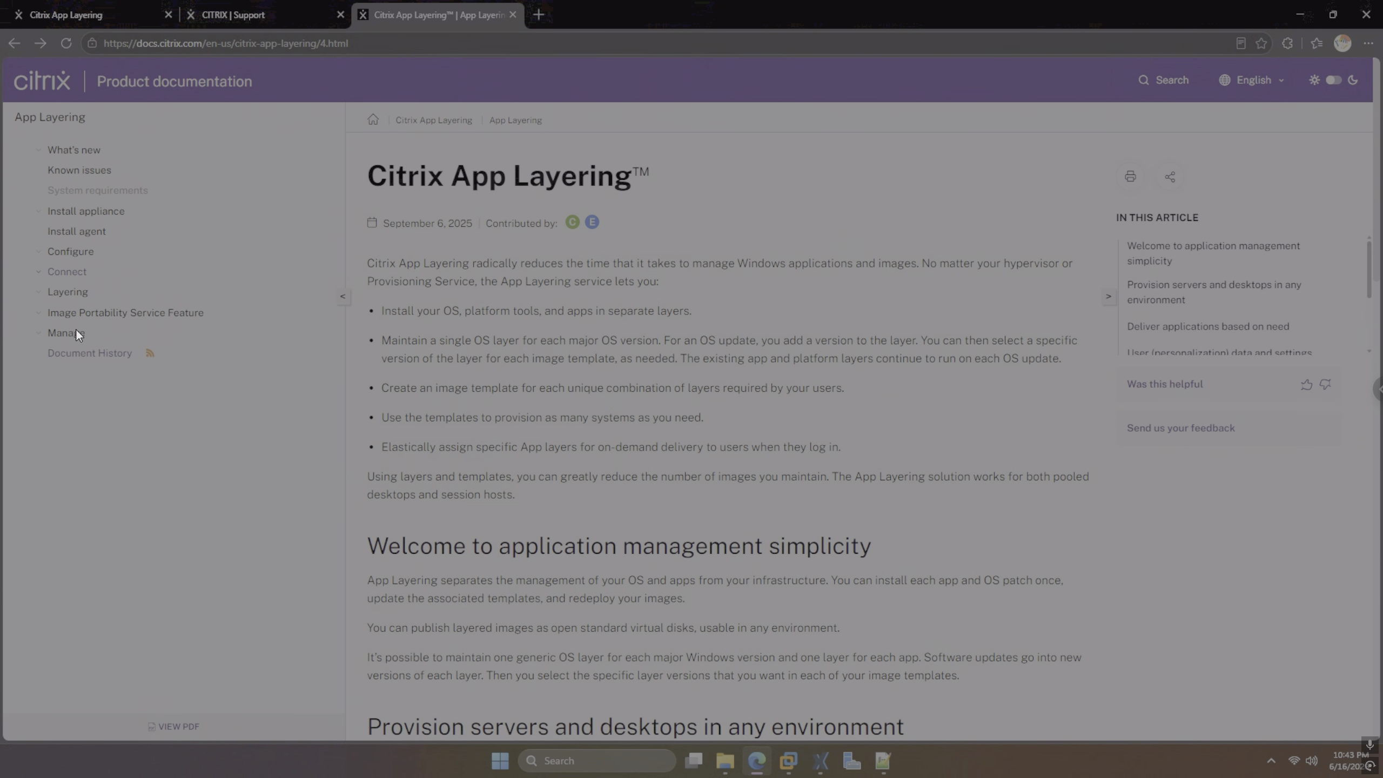
pyautogui.click(73, 298)
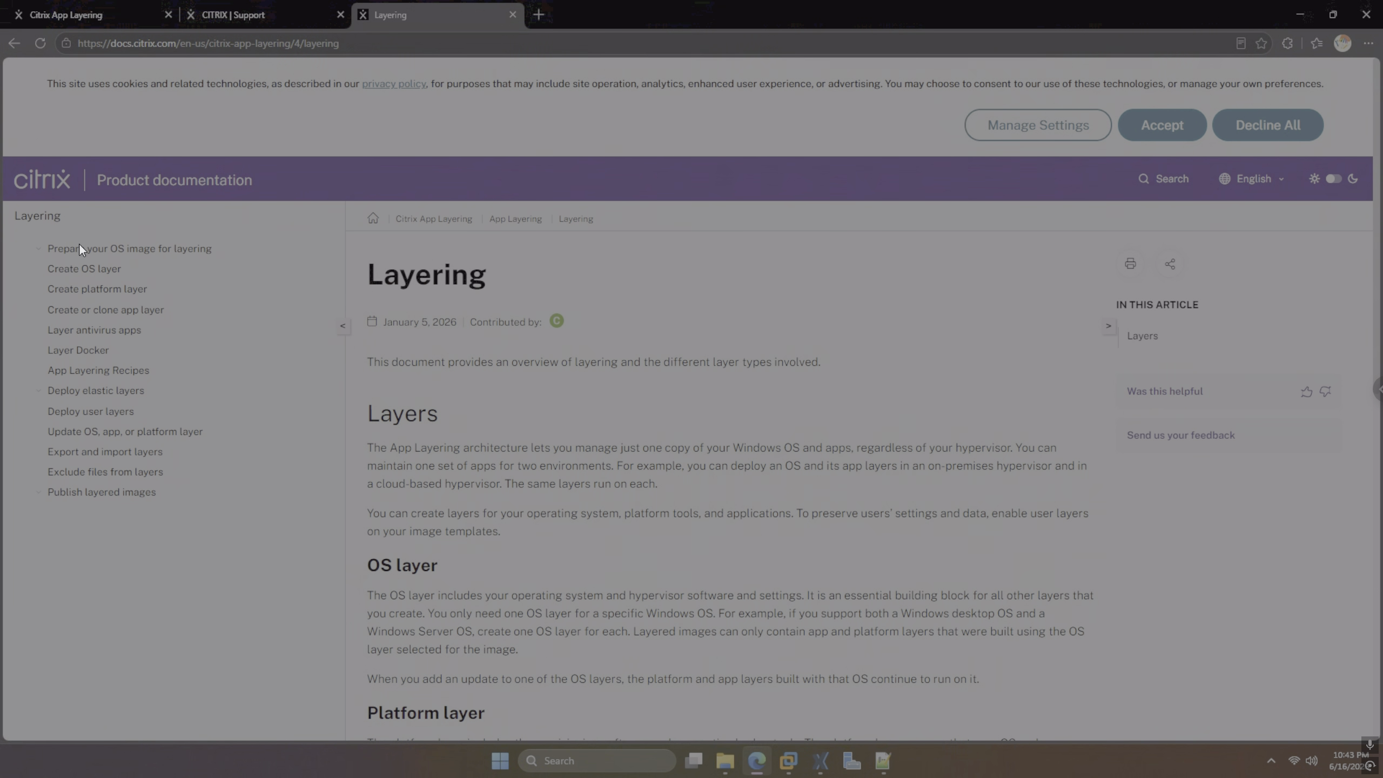
pyautogui.click(98, 290)
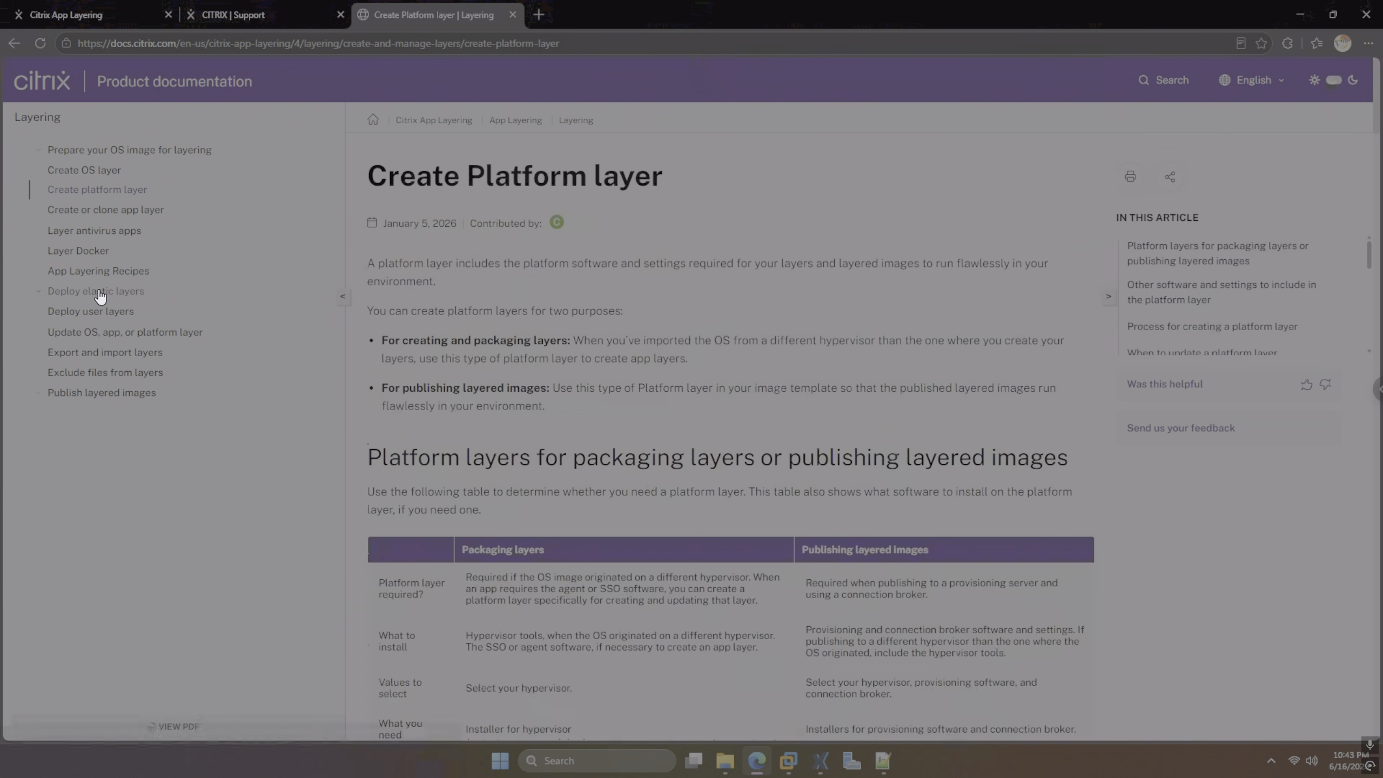
# Highlight the platform layer table's requirements, including hypervisor tools and the different-hypervisor condition
pyautogui.scroll(-3, 469, 422)
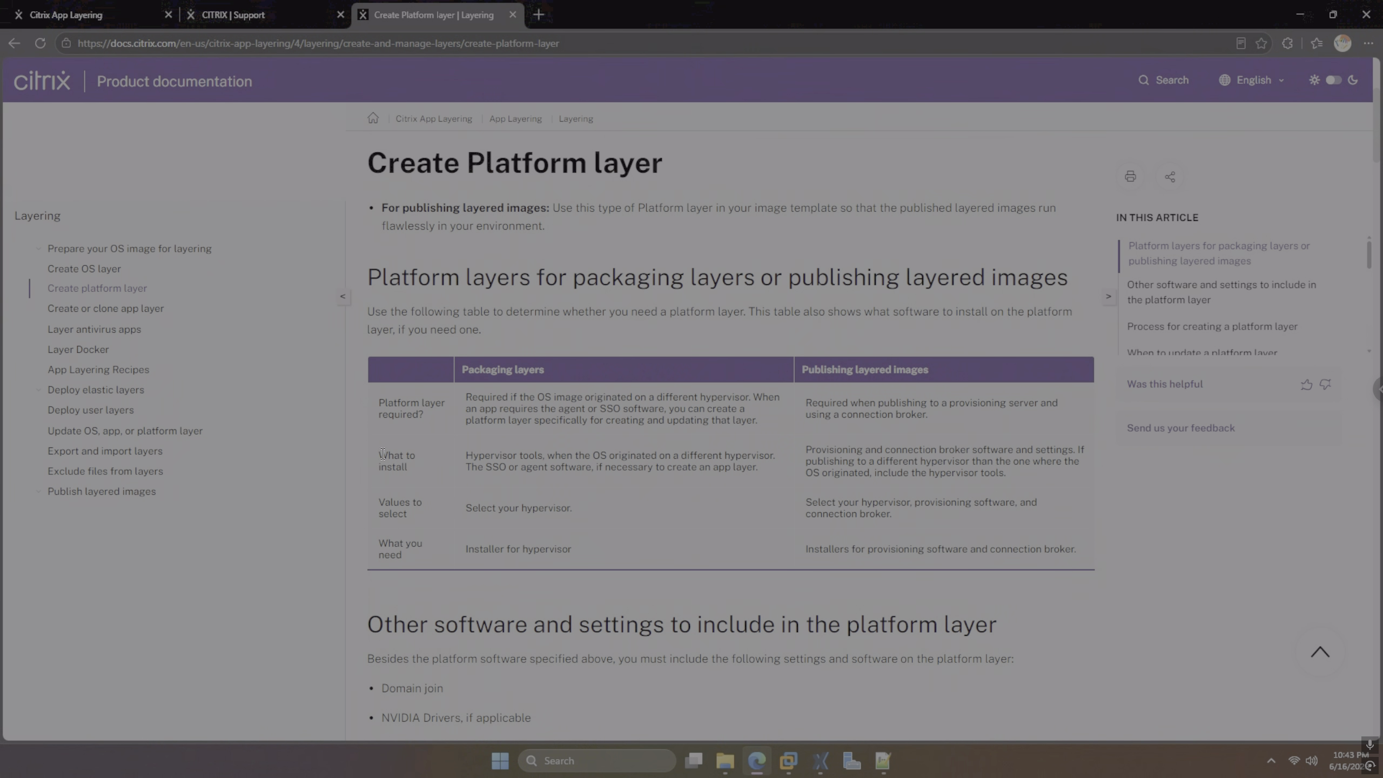
pyautogui.moveTo(380, 454); pyautogui.dragTo(410, 468)
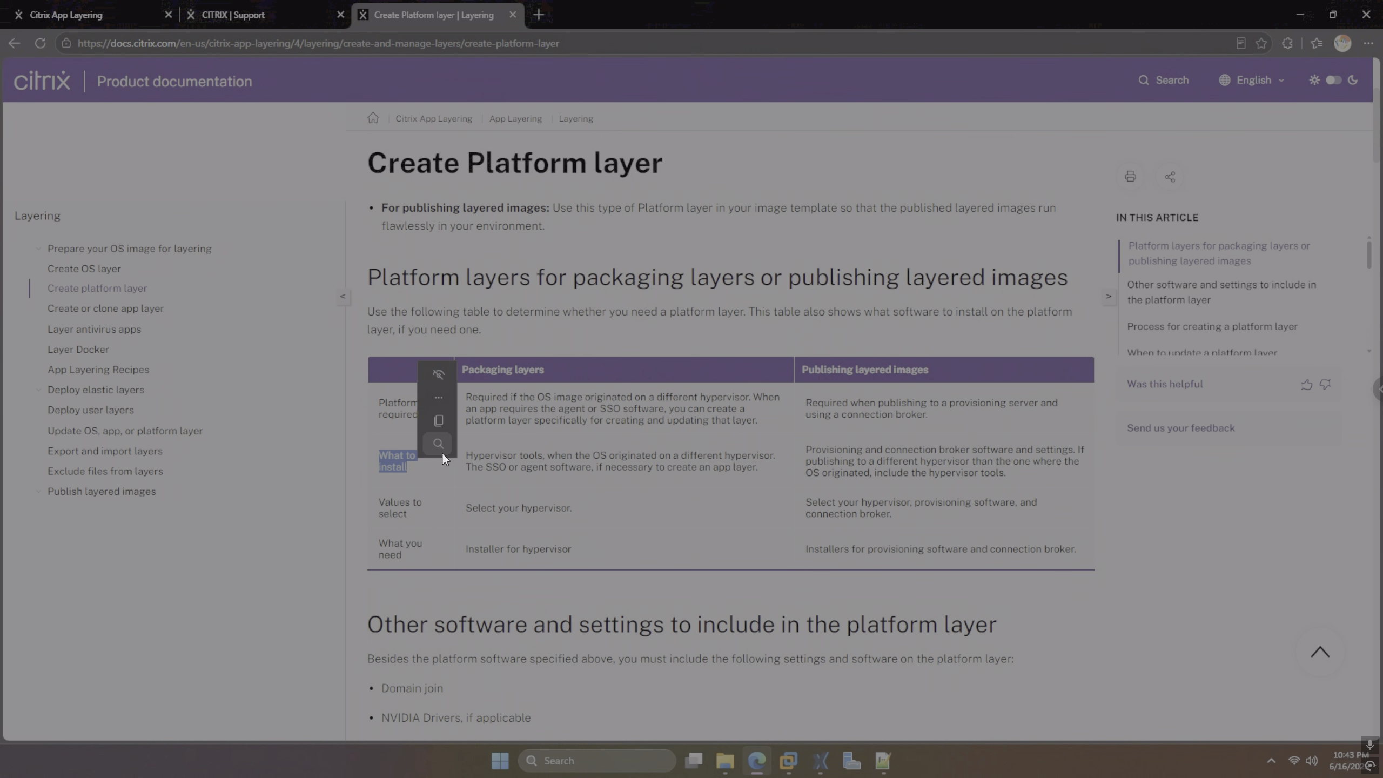
pyautogui.click(465, 485)
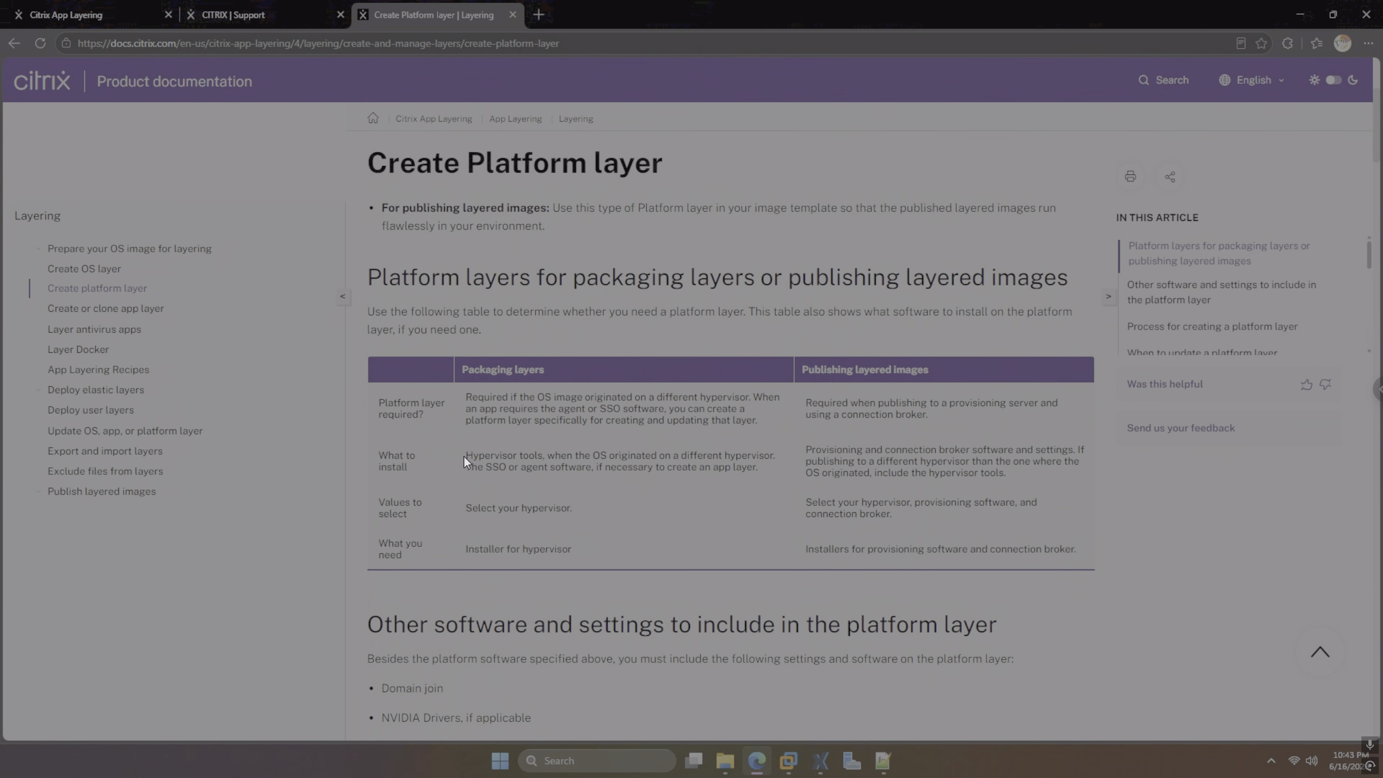
pyautogui.moveTo(464, 457); pyautogui.dragTo(543, 462)
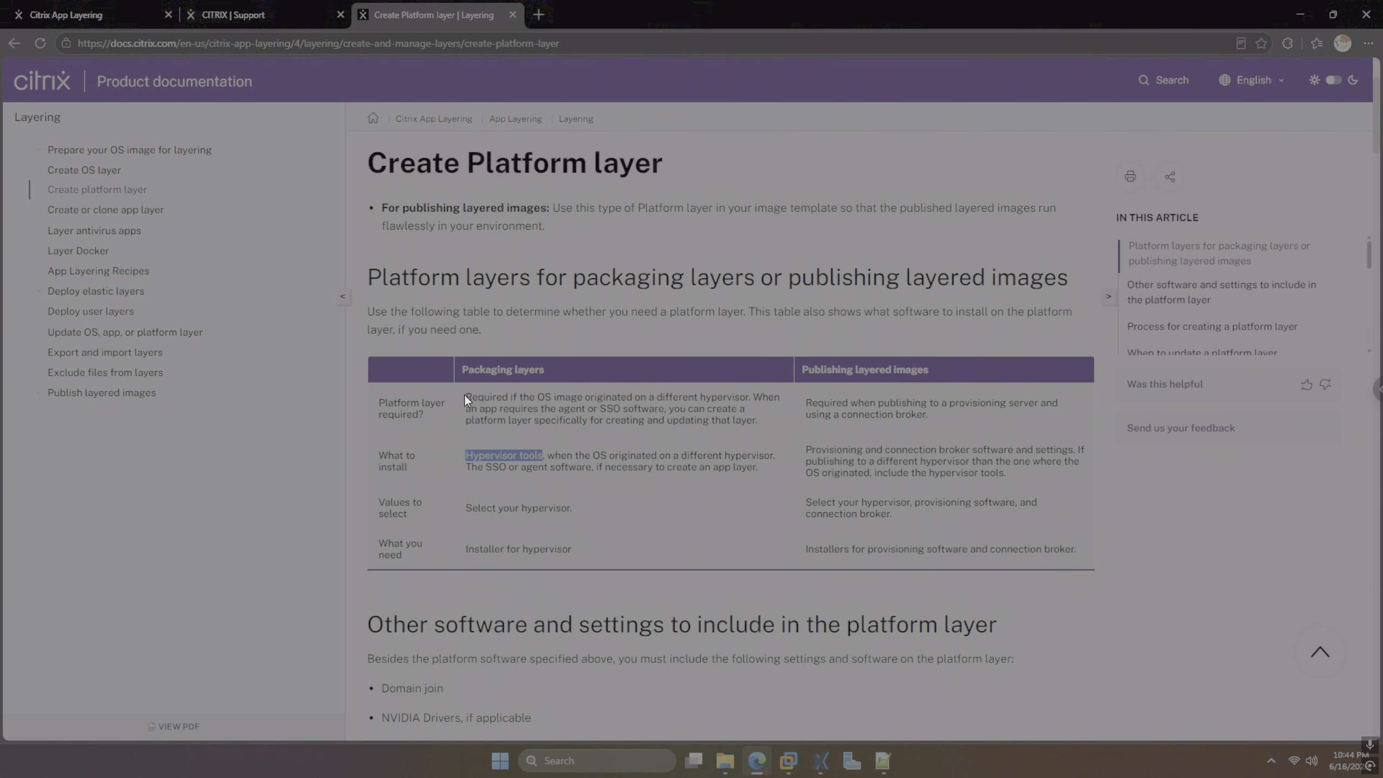
pyautogui.moveTo(465, 395); pyautogui.dragTo(709, 400)
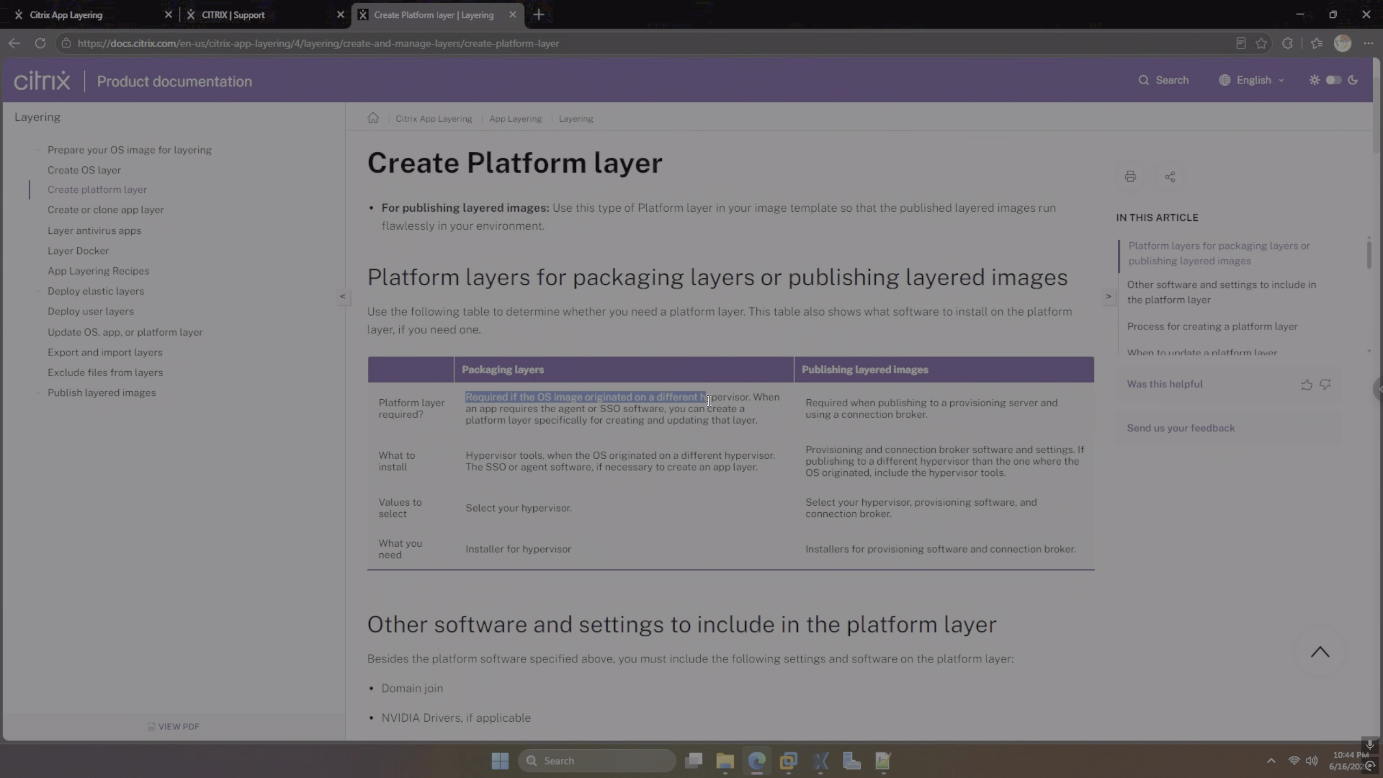
pyautogui.moveTo(730, 404); pyautogui.dragTo(747, 400)
# Go to the 'Create or clone an app layer' article's create-from-scratch section
pyautogui.scroll(-3, 658, 496)
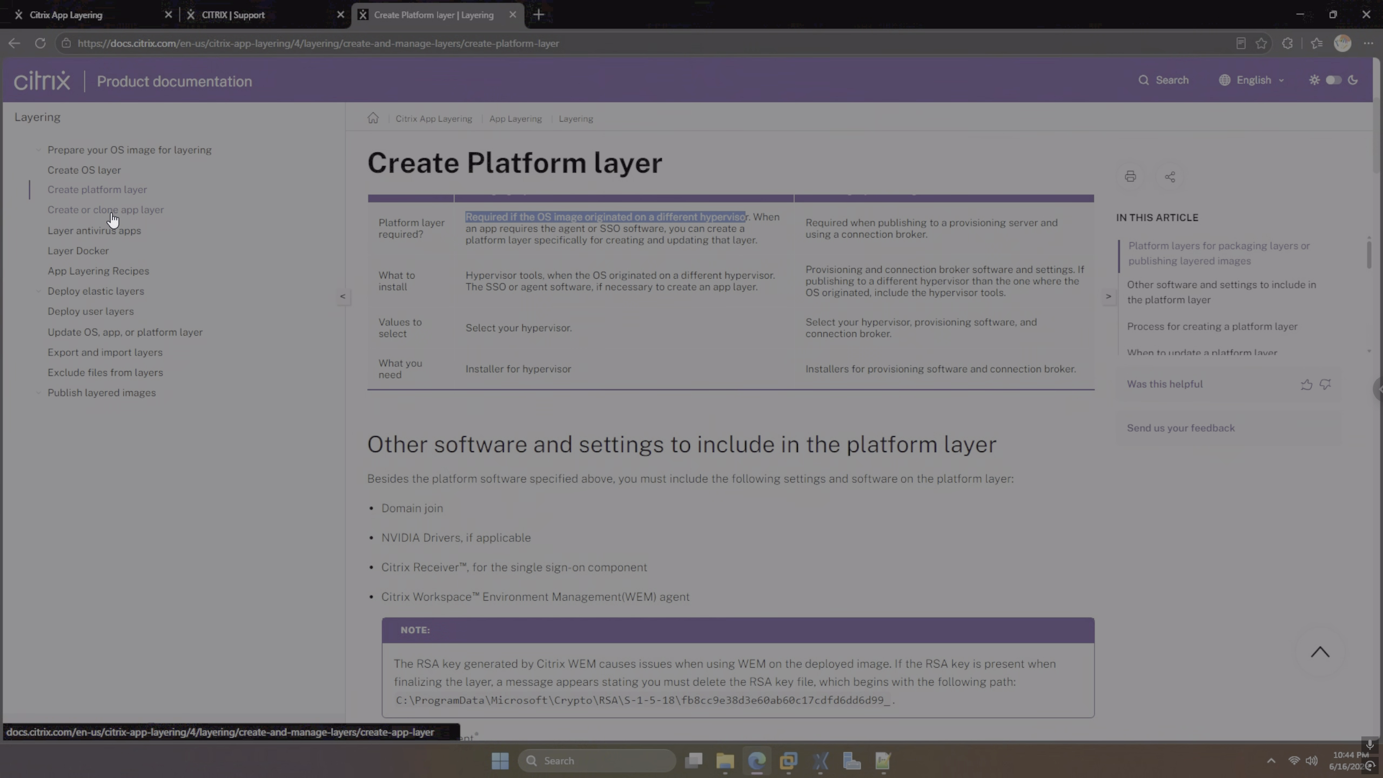
pyautogui.click(113, 217)
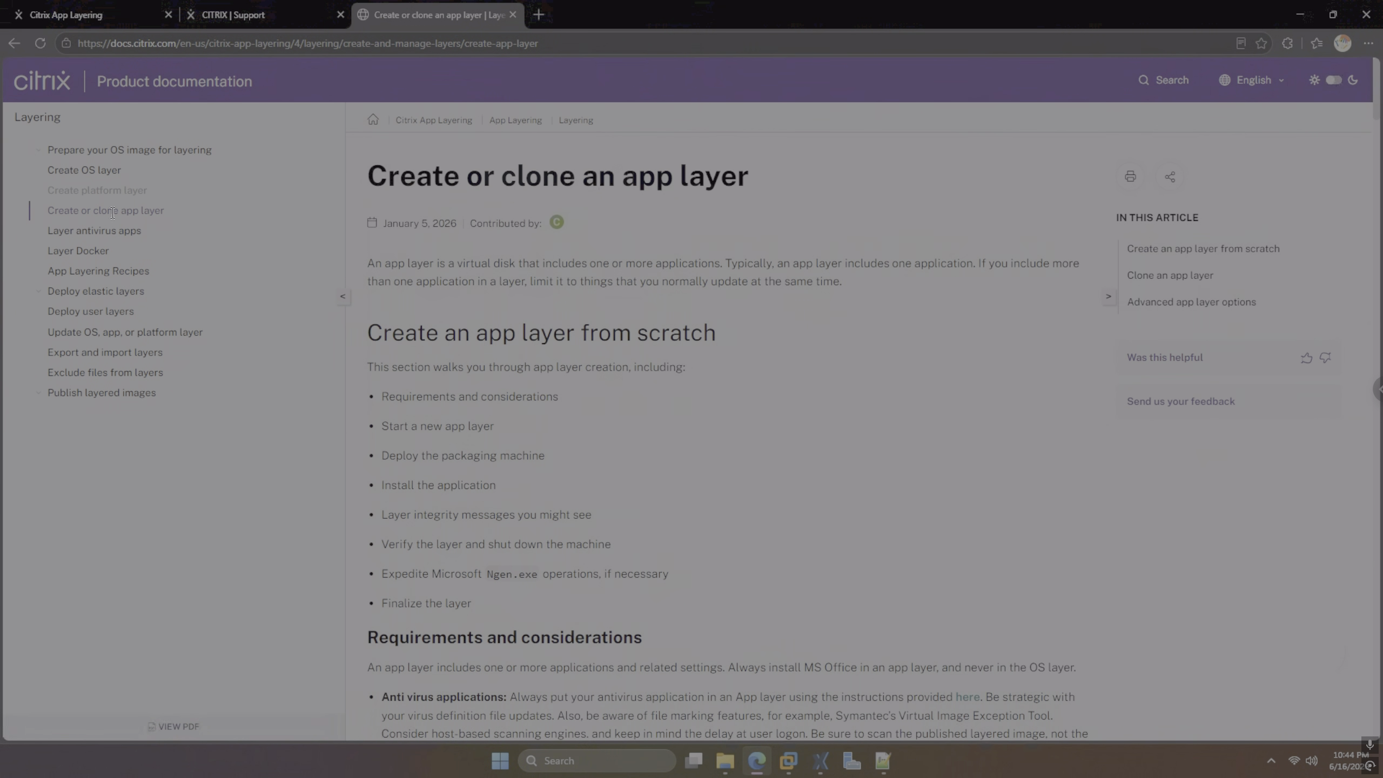
pyautogui.scroll(-2, 498, 402)
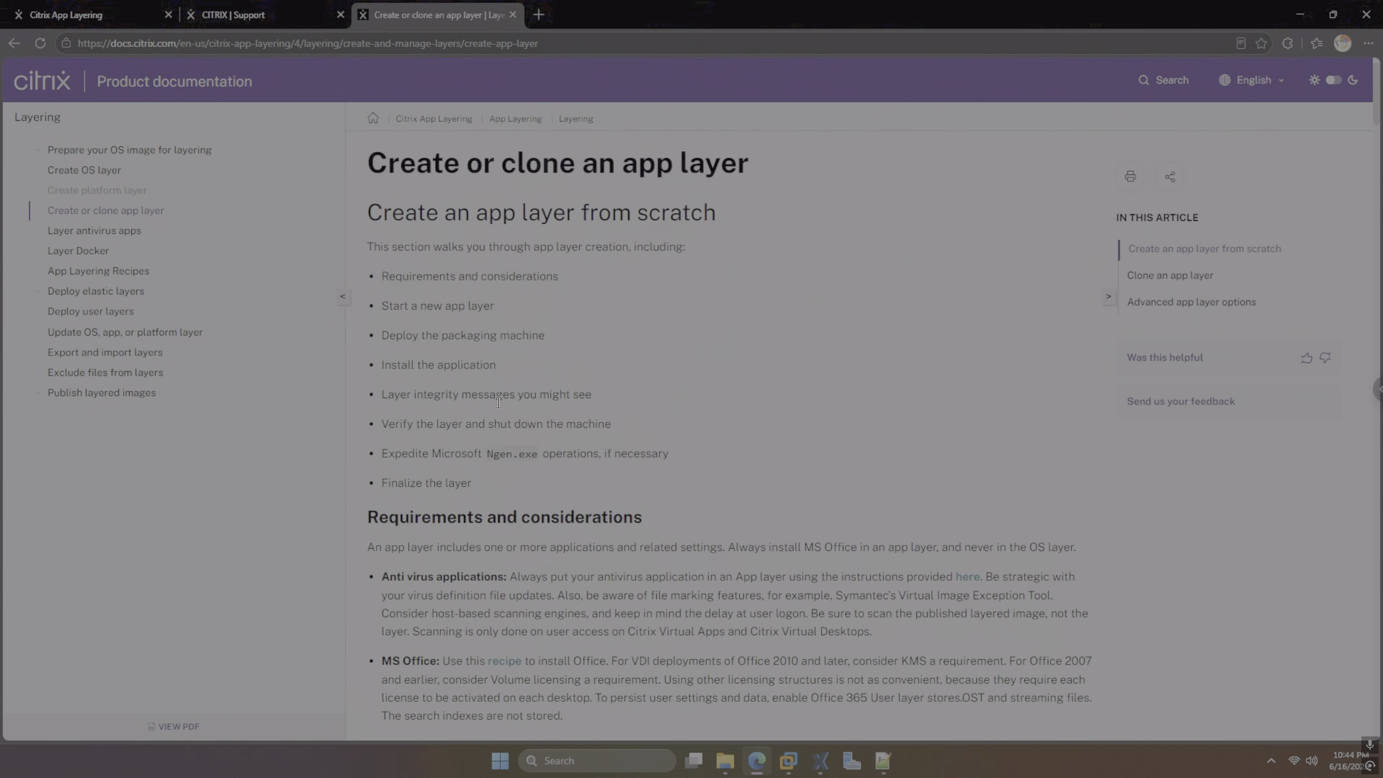